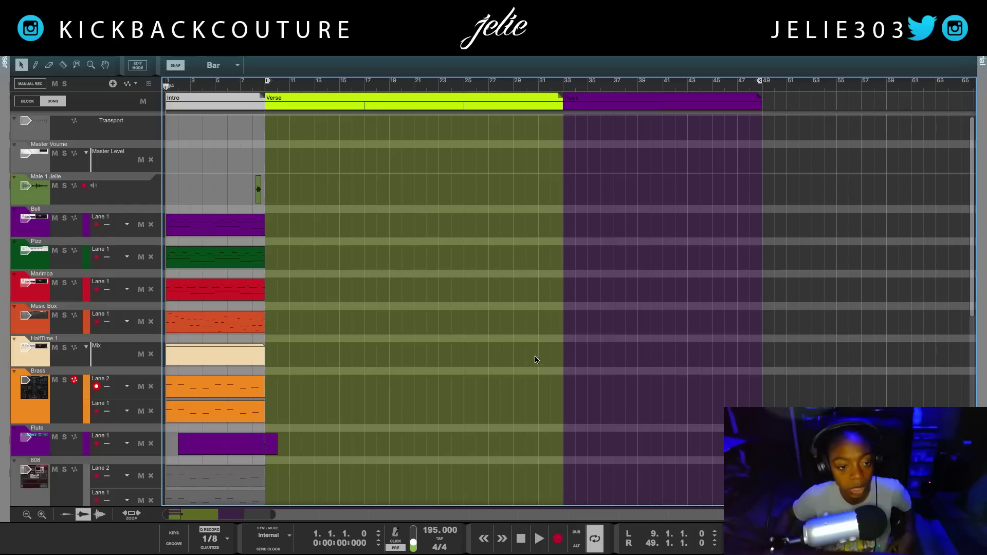
- Look through the instrument tracks from Transport to Tamb/Roll and play the song past the intro
scroll(411, 330, "down", 10)
scroll(411, 396, "up", 10)
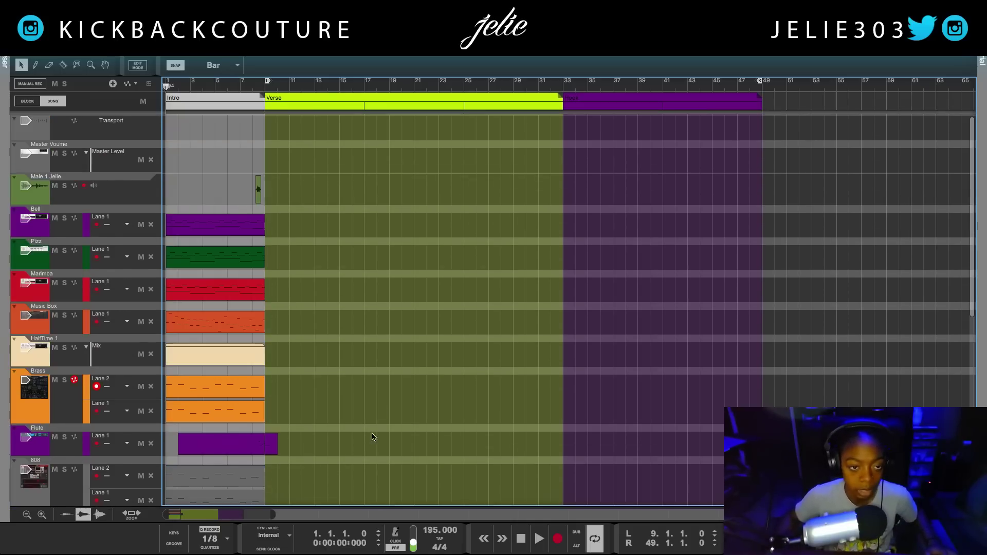
scroll(427, 328, "down", 6)
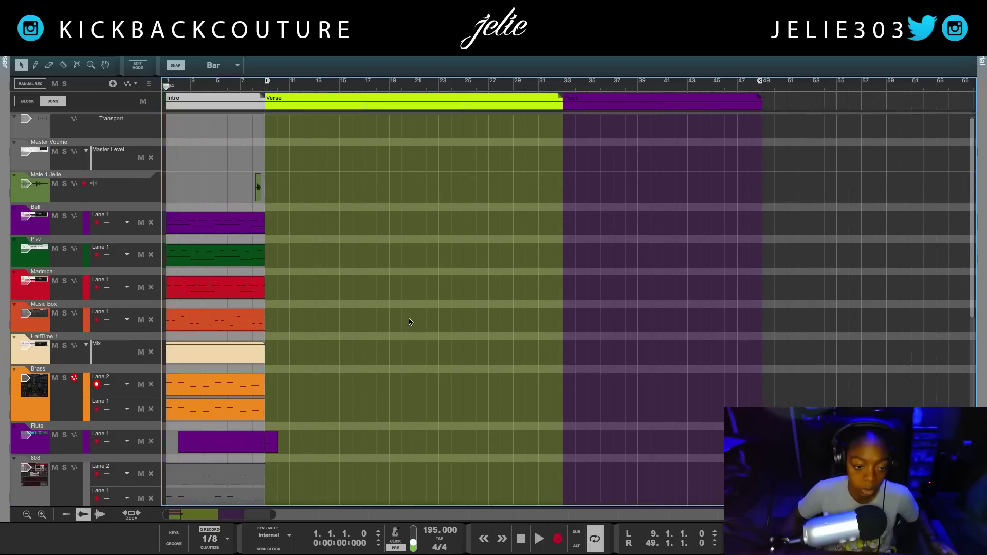
scroll(442, 319, "up", 5)
scroll(446, 321, "up", 1)
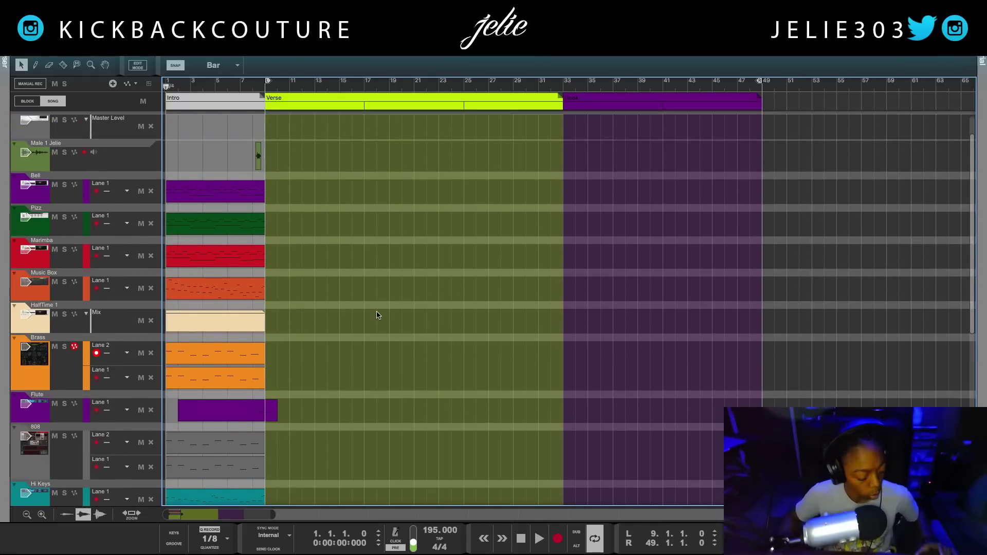
scroll(373, 289, "down", 5)
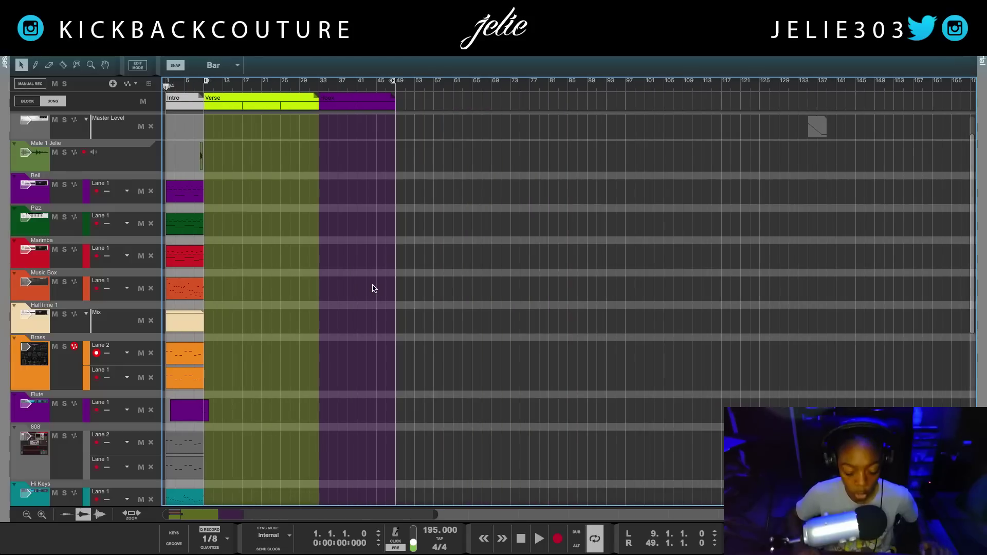
key("space")
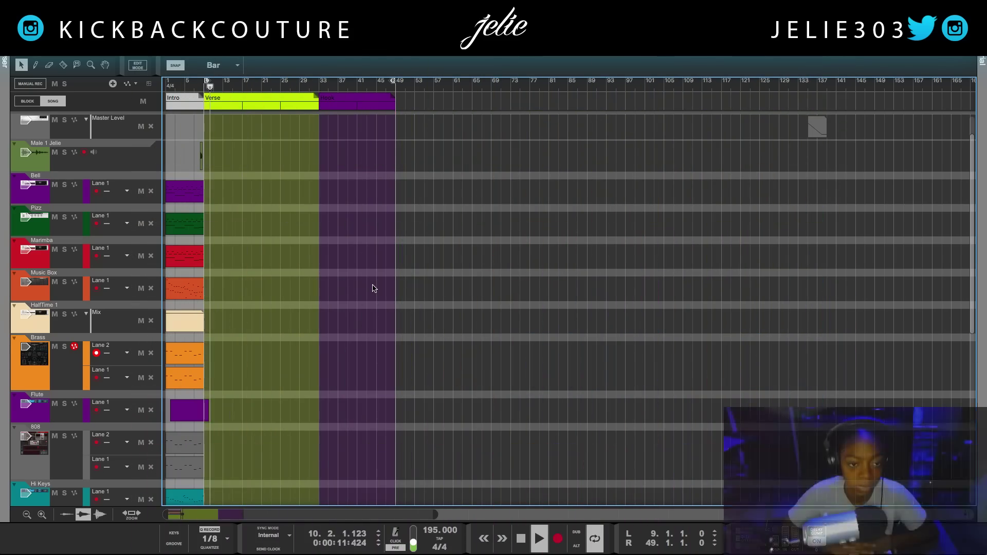
key("space")
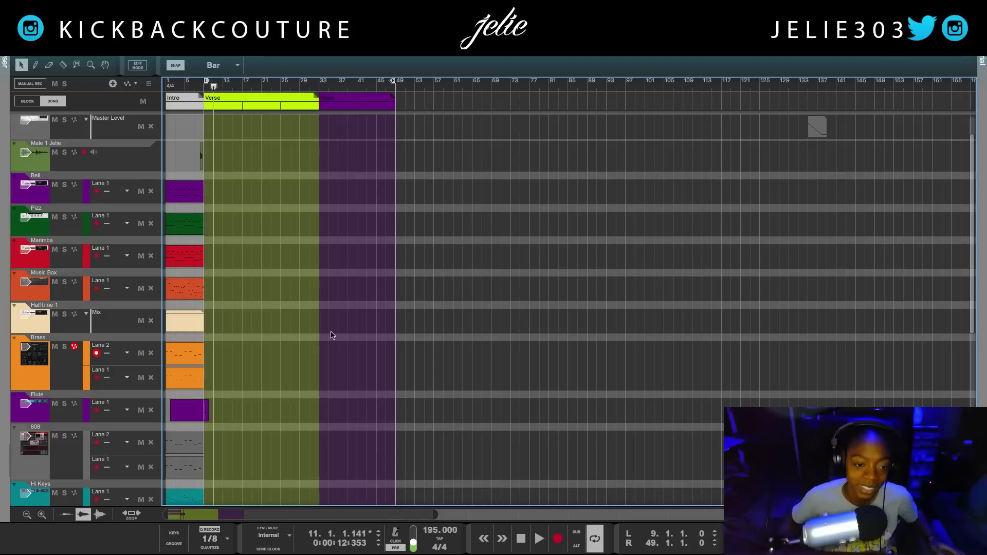
scroll(324, 419, "down", 10)
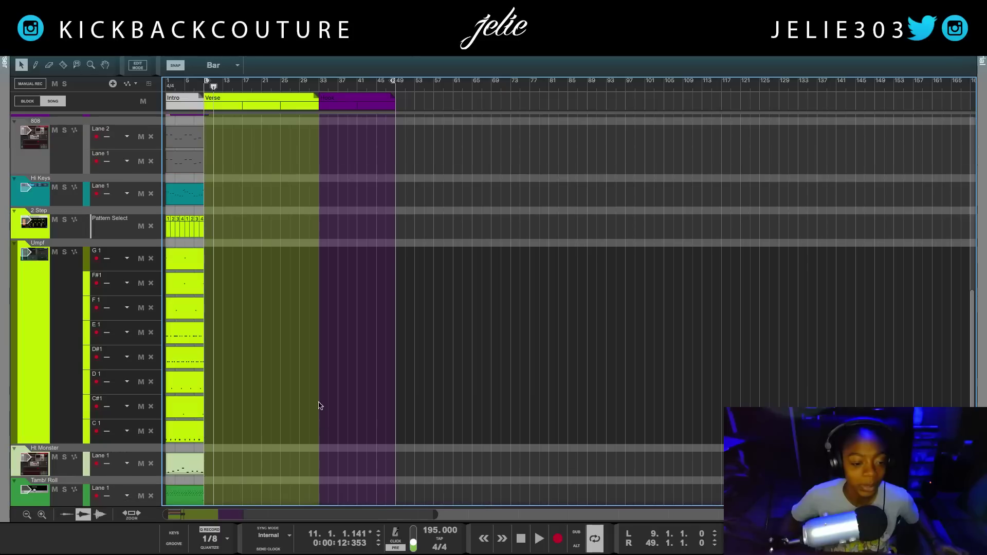
scroll(266, 288, "up", 10)
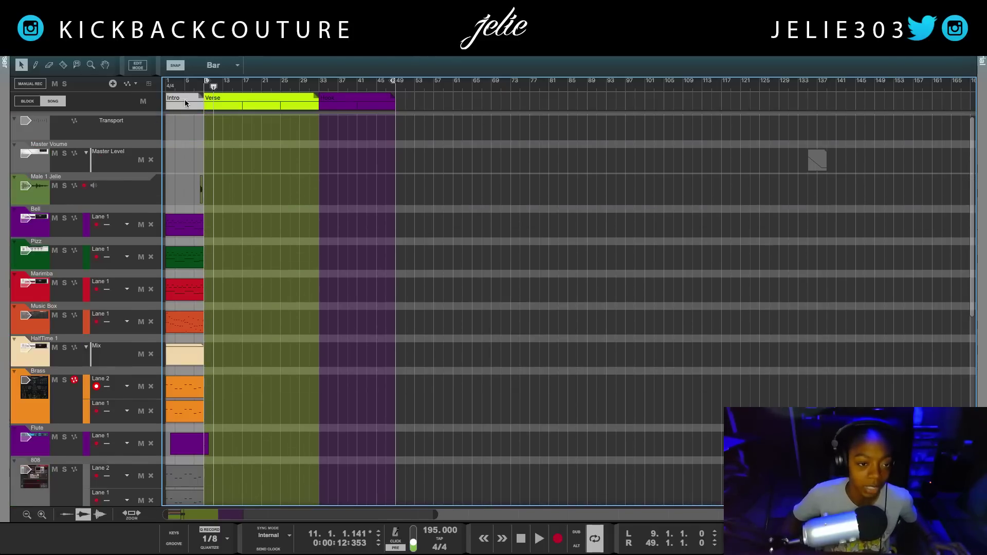
- Reorder the blocks so the purple one starts at bar 9 and the Verse at bar 25, and return the playhead to bar 1
left_click_drag(237, 105, 467, 105)
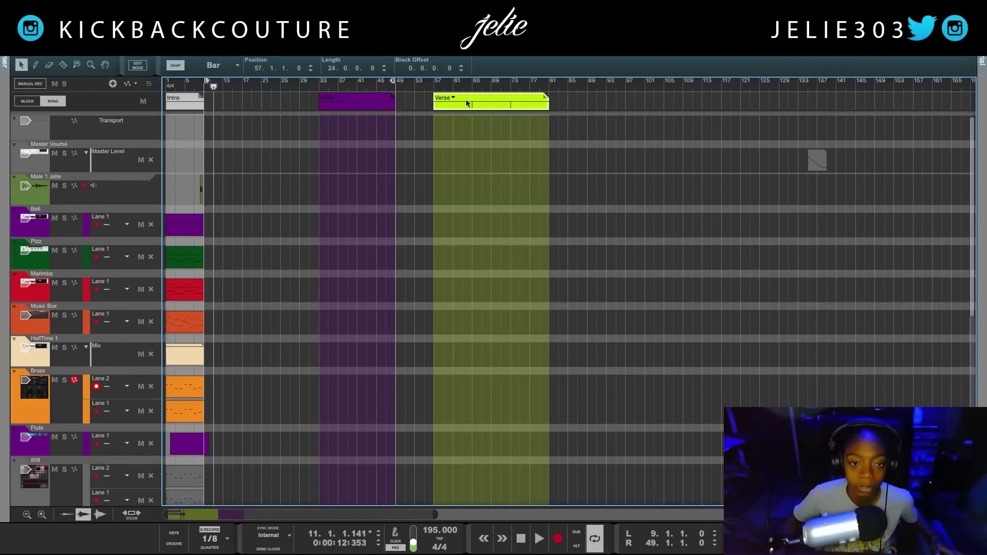
left_click_drag(348, 107, 233, 122)
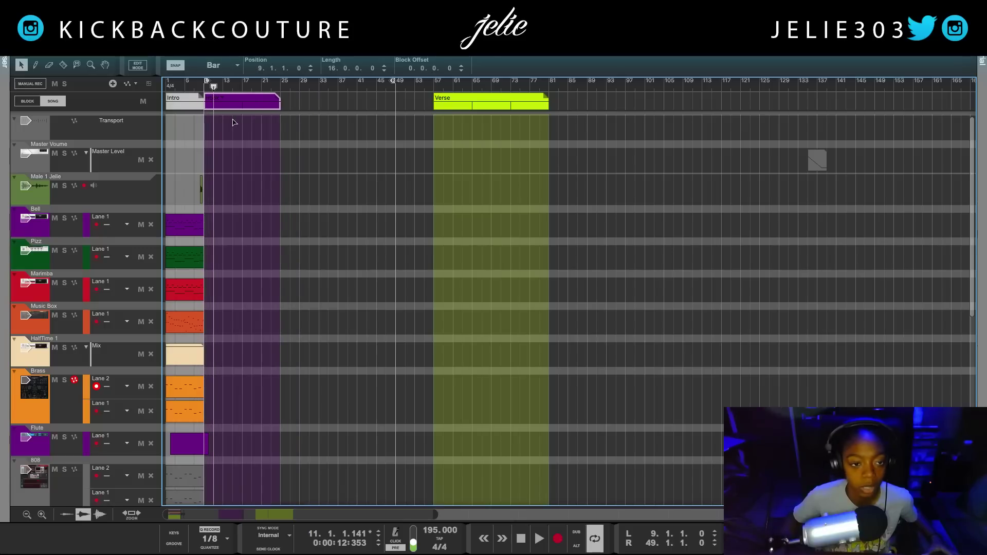
left_click_drag(440, 106, 305, 112)
left_click(315, 137)
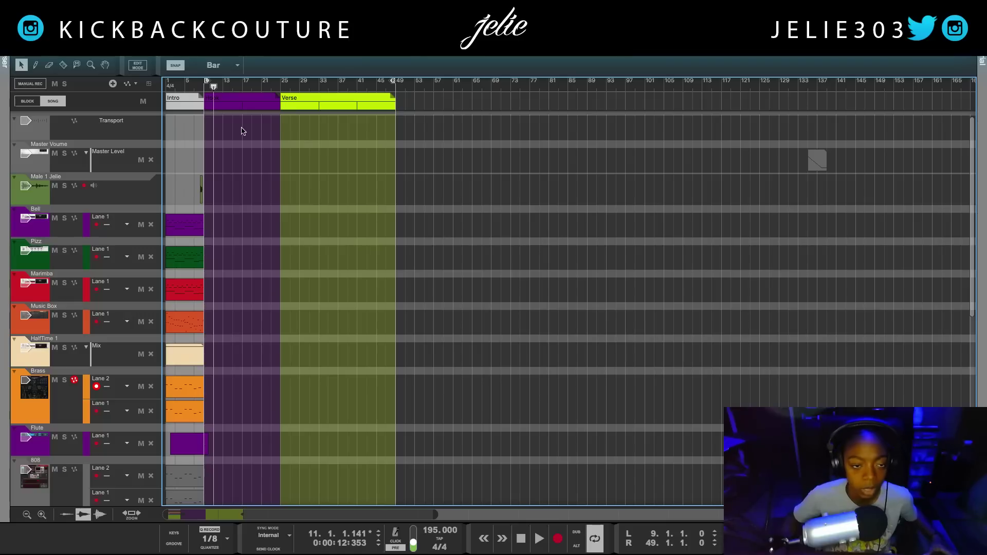
left_click_drag(213, 88, 167, 103)
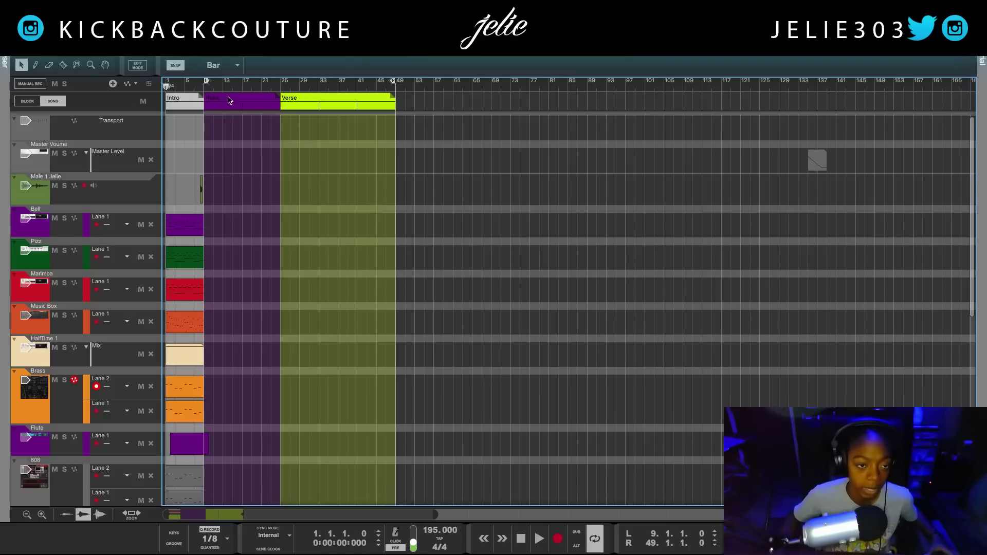
left_click(303, 106)
left_click(183, 107)
left_click(312, 102)
left_click(238, 106)
left_click(183, 105)
left_click(236, 103)
left_click(315, 108)
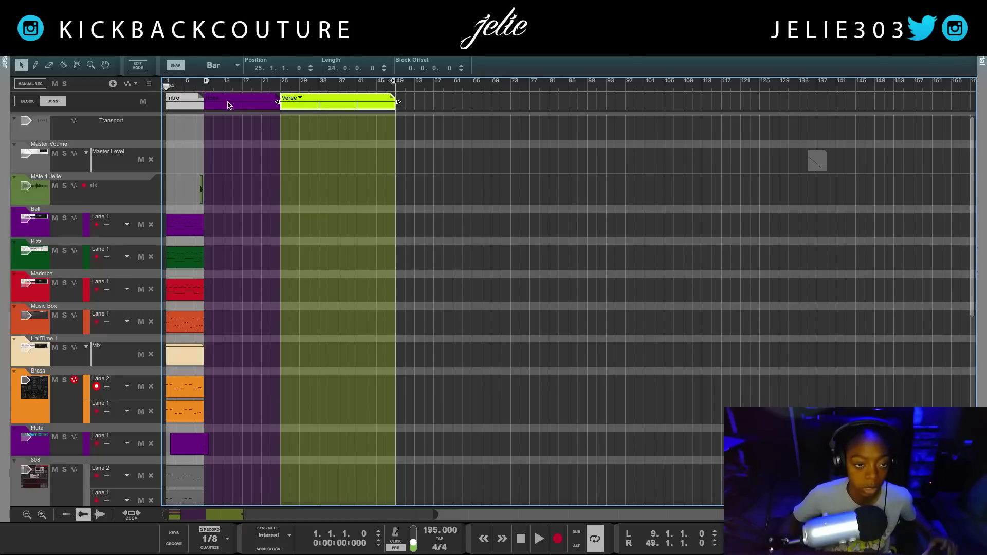
- Duplicate the purple block to bar 49, directly after the Verse
left_click_drag(217, 108, 410, 101)
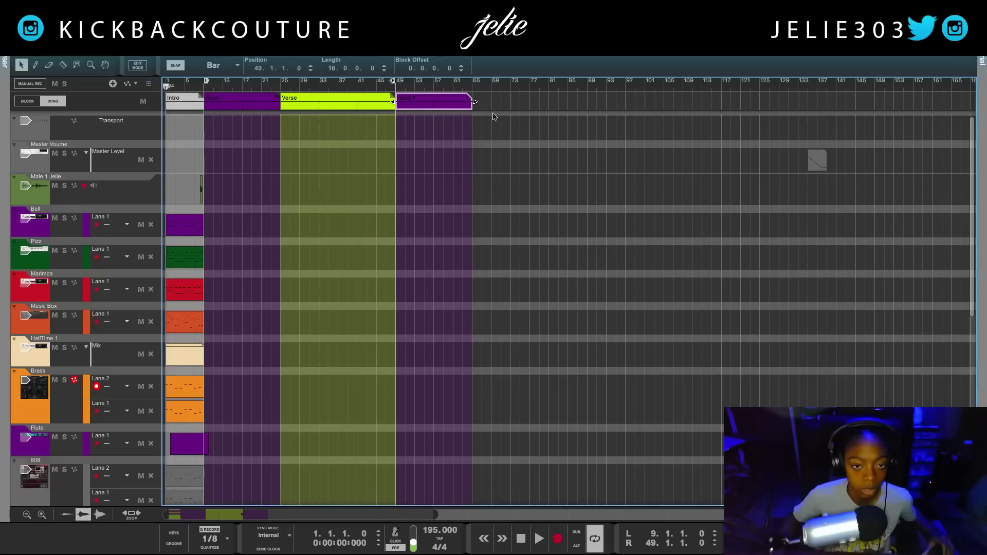
left_click(532, 126)
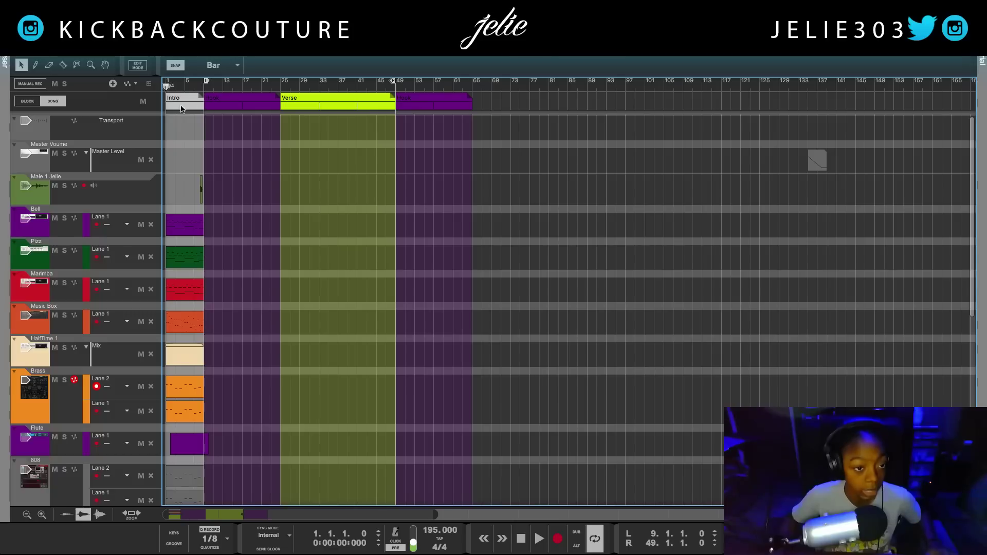
- Complete the block arrangement from bar 65 with Verse, purple, Bridge, purple and Outro blocks, ending at bar 143
left_click(35, 65)
left_click(333, 68)
left_click(355, 70)
left_click(360, 74)
left_click(361, 71)
left_click(360, 66)
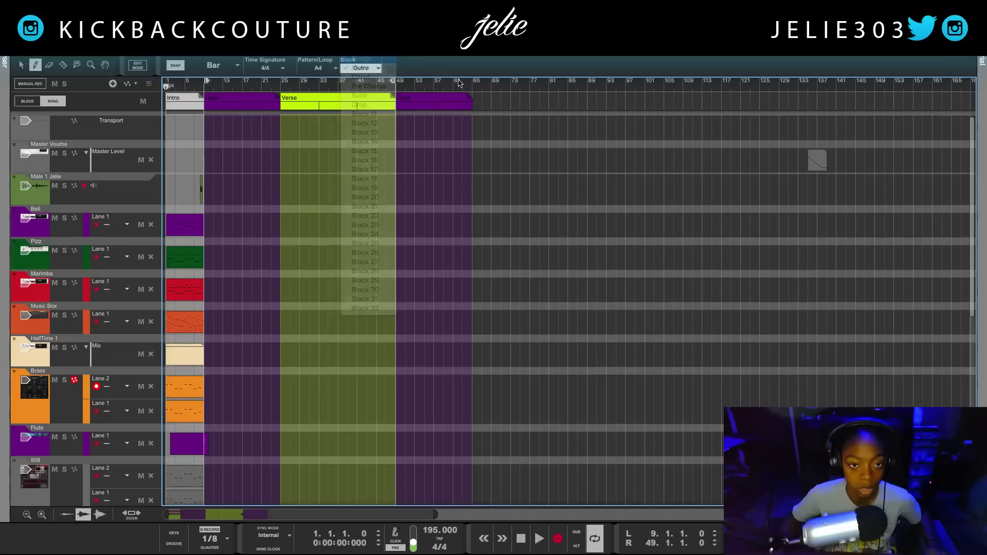
mouse_move(477, 95)
left_mouse_down()
mouse_move(623, 143)
mouse_move(550, 148)
left_mouse_up()
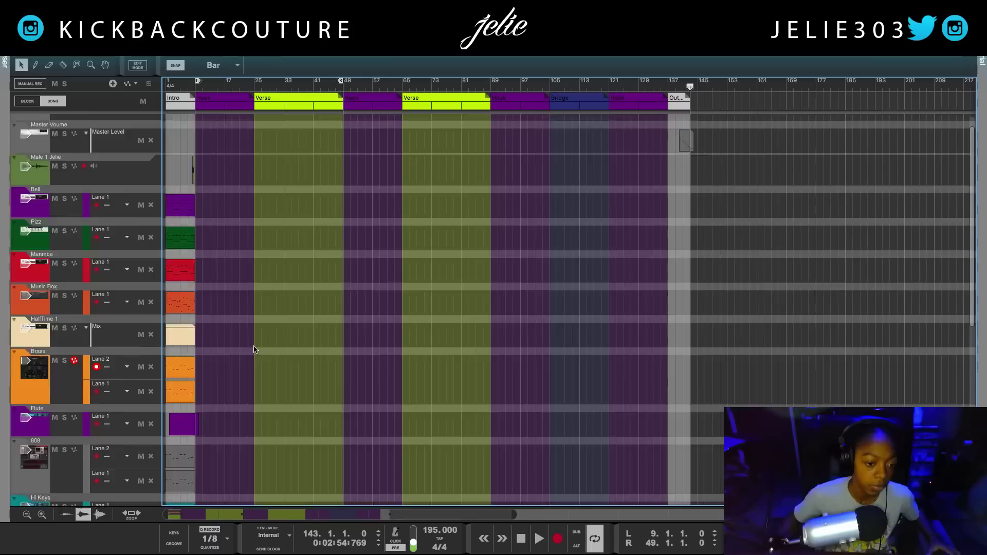
- Select the intro clips on all tracks from Bell to Tamb/Roll and duplicate them repeatedly until they cover the Outro, up to bar 145
scroll(247, 340, "down", 5)
scroll(209, 242, "up", 5)
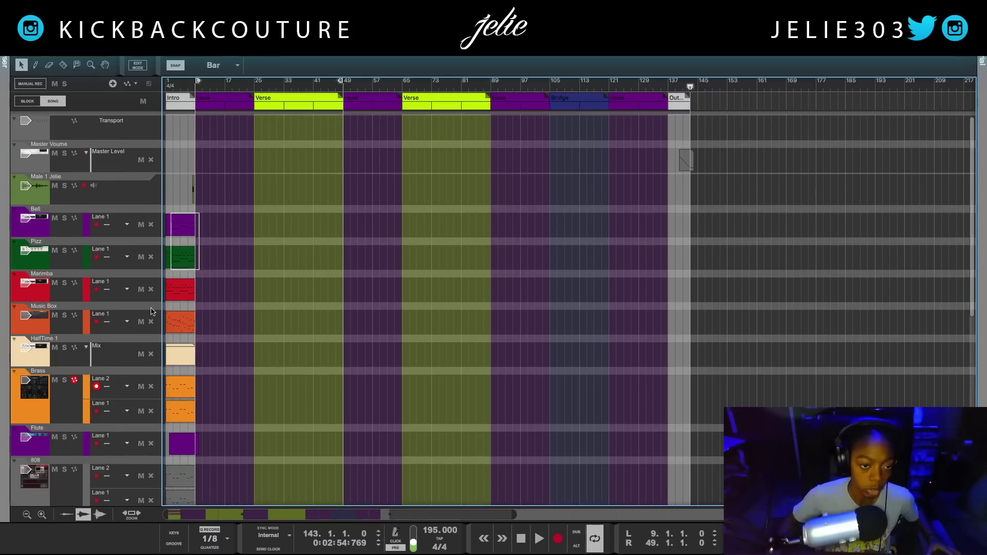
scroll(94, 490, "down", 5)
scroll(94, 490, "down", 5)
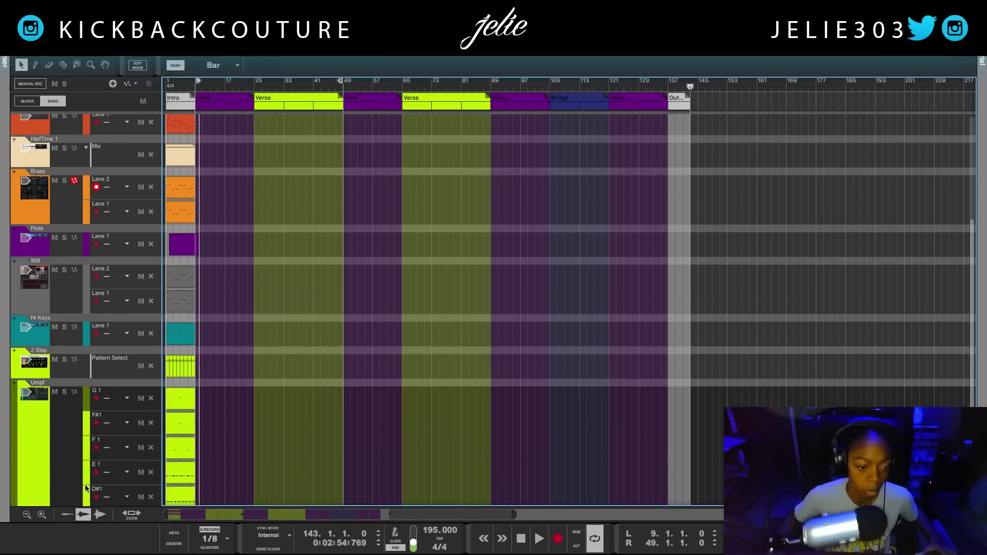
scroll(78, 553, "down", 3)
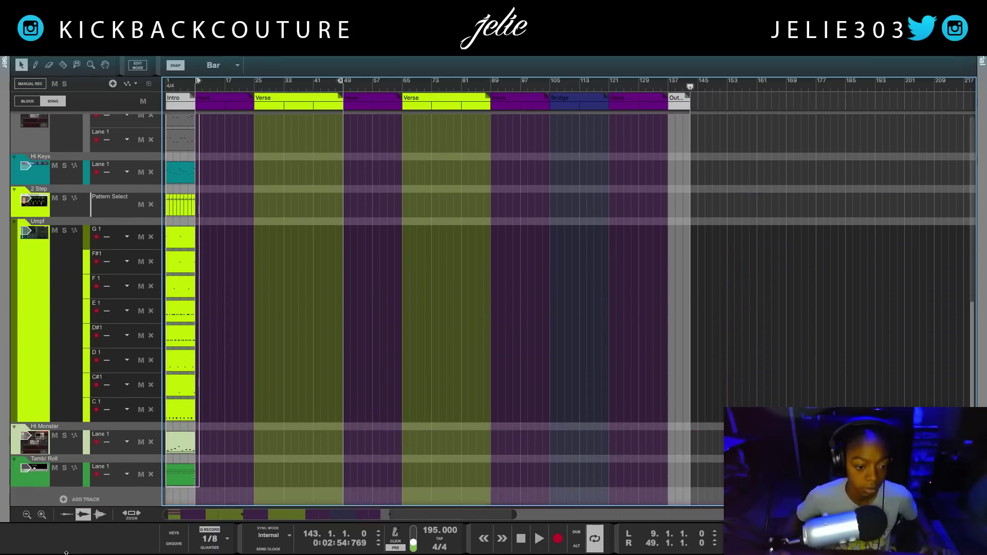
key("super+a")
key("super+d")
key("super+d")
key("super+d")
key("super+d")
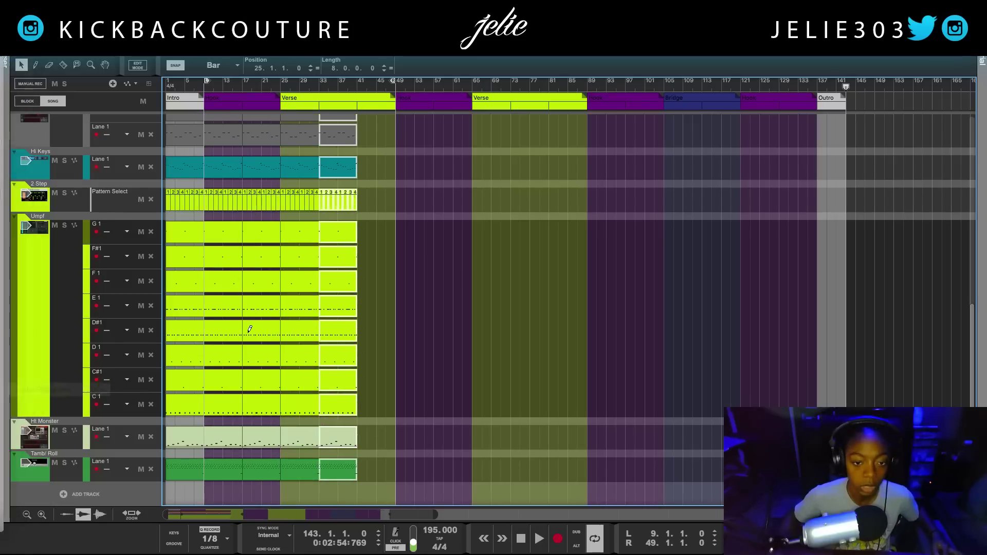
key("super+d")
key("super+d")
key("super+d")
key("super+d")
key("super+d")
key("super+d")
key("super+d")
key("super+d")
key("super+d")
key("super+d")
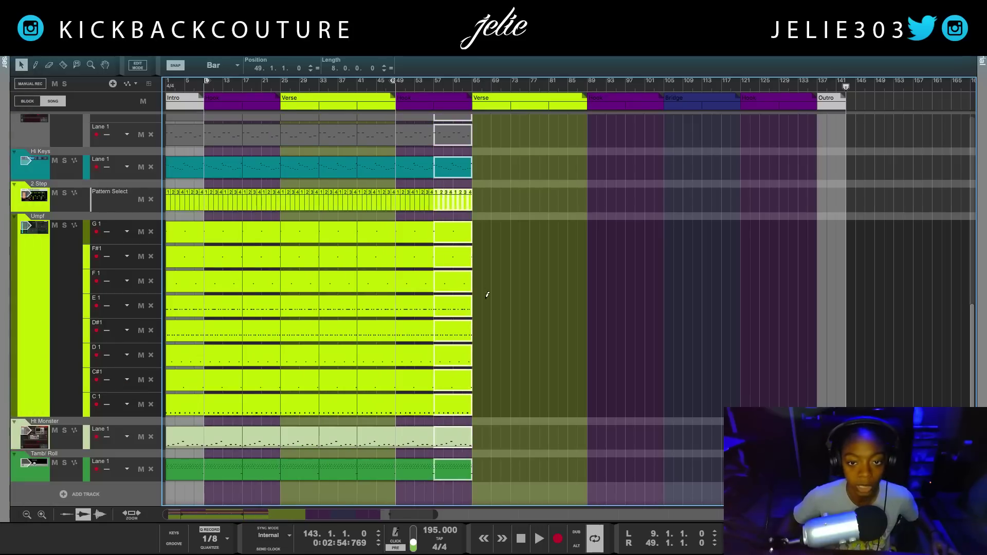
key("super+d")
key("super+d")
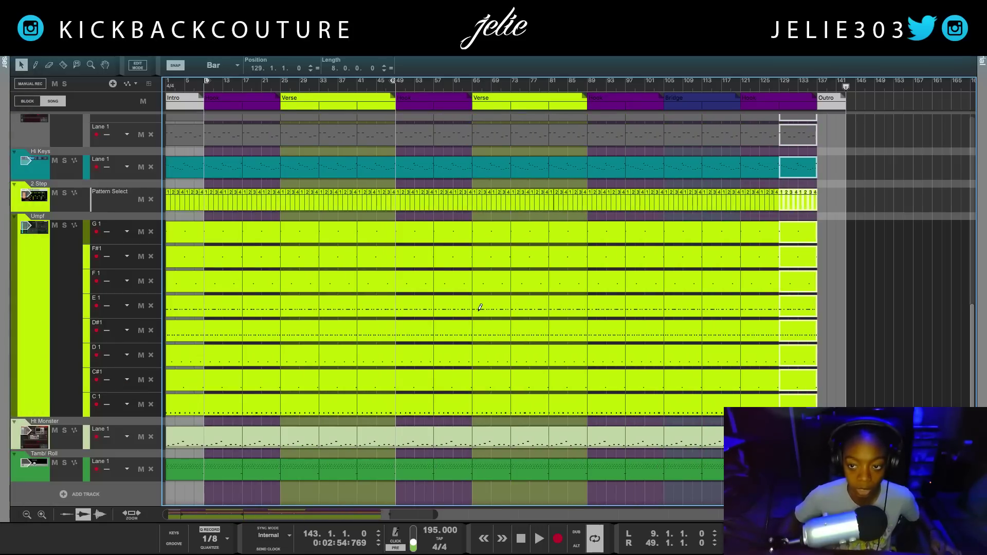
key("super+d")
scroll(335, 398, "up", 10)
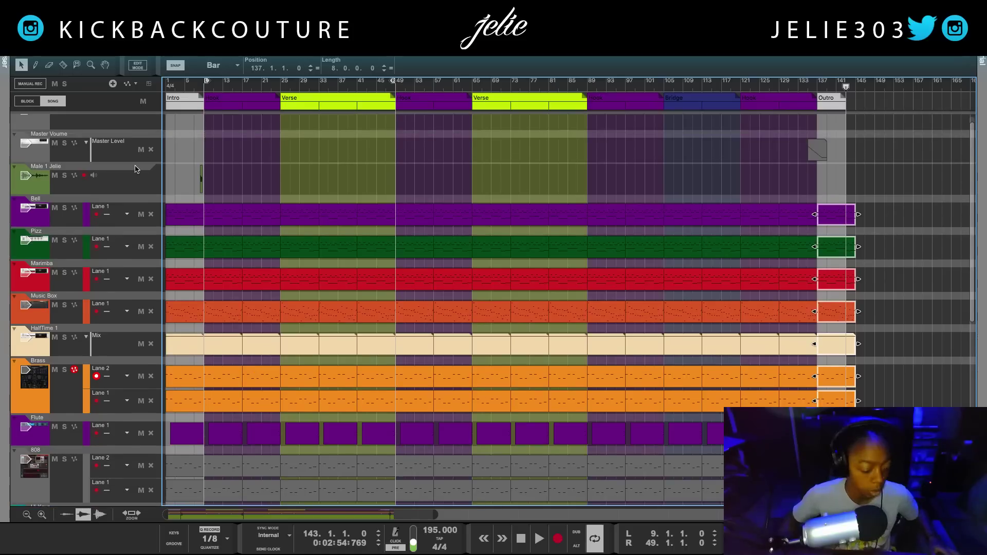
- Set the loop range to the Intro block, from bar 1 to bar 9
key("e")
scroll(184, 242, "down", 8)
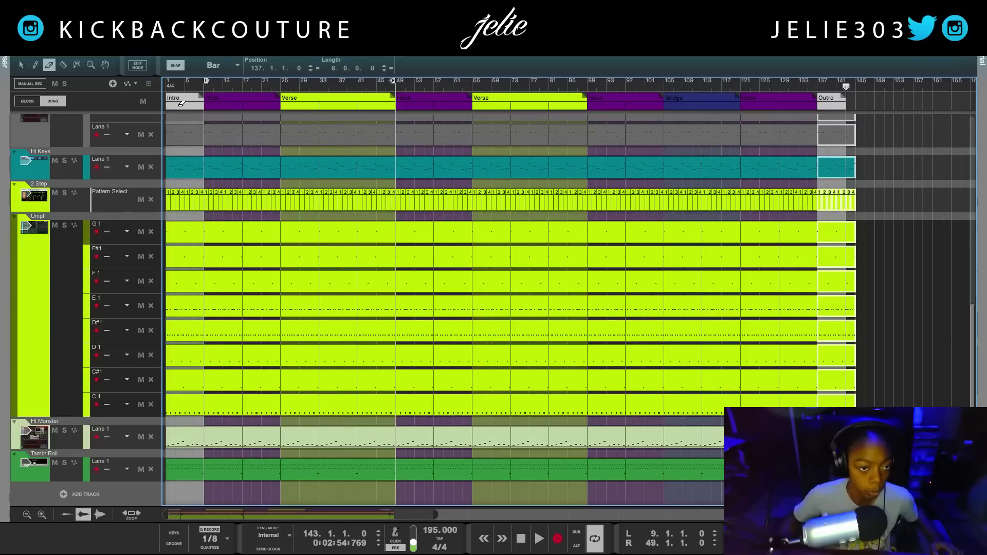
key("q")
left_click(183, 106)
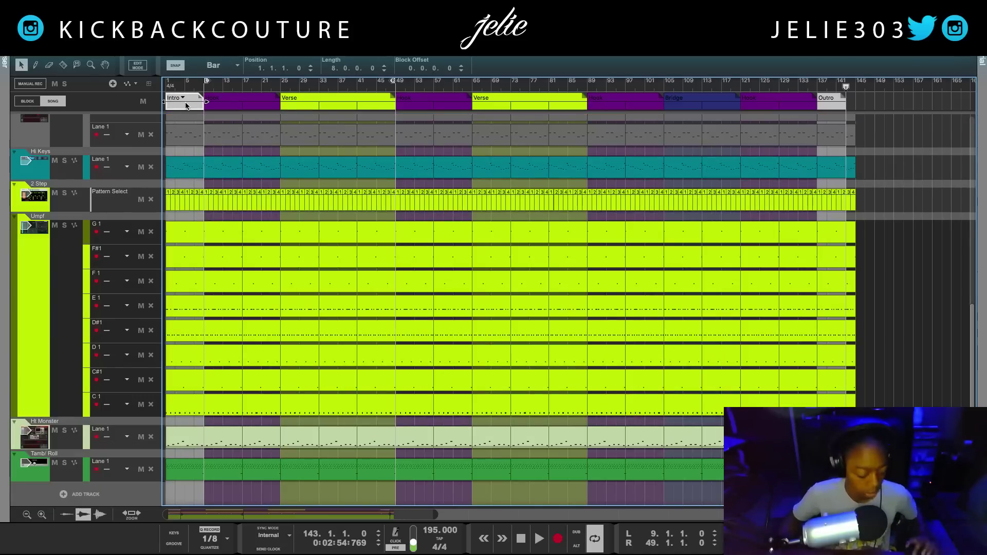
left_click(188, 105)
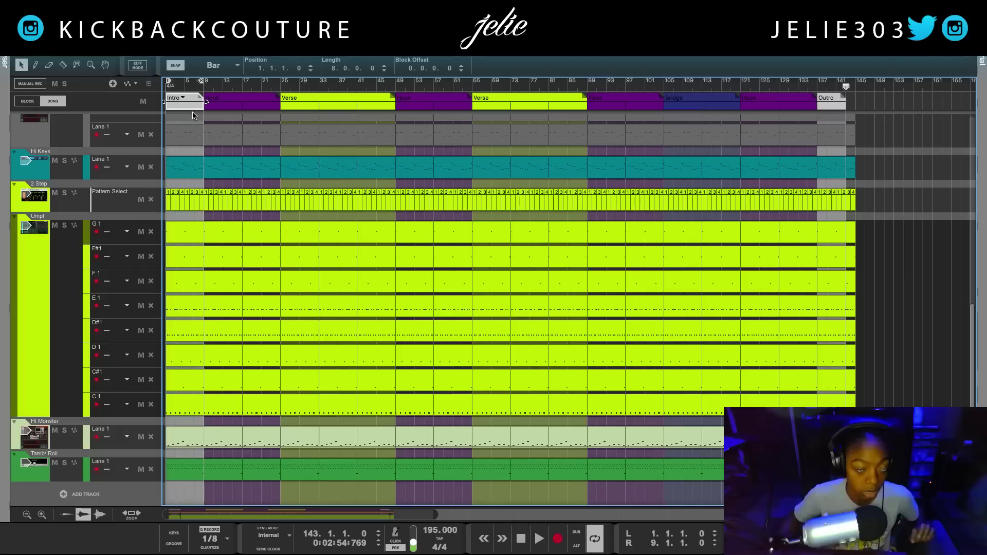
scroll(196, 248, "up", 1)
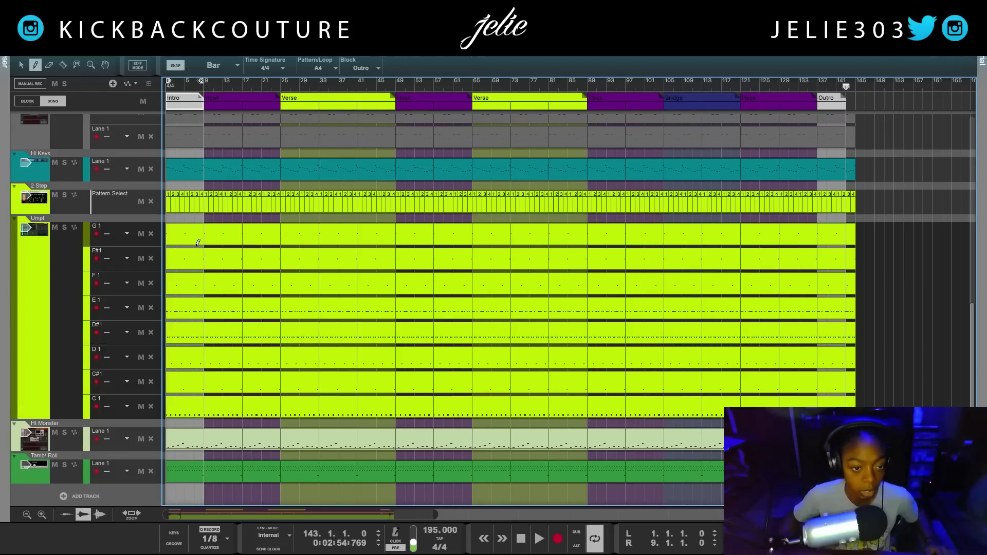
- Erase the Tamb/Roll, Ht Monster, Umpf and 808 clips within the Intro block using the Eraser tool
key("e")
scroll(230, 465, "down", 1)
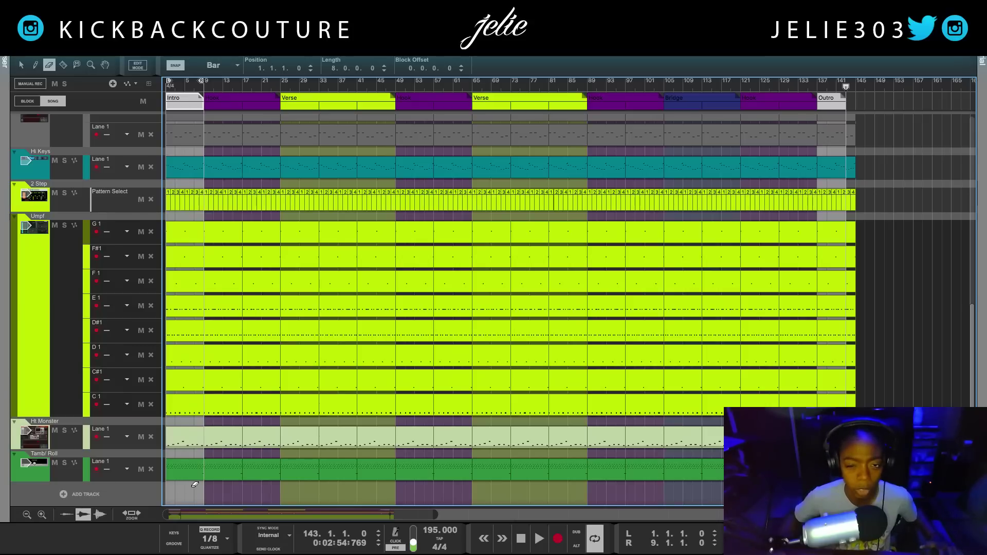
left_click_drag(189, 484, 171, 427)
scroll(173, 426, "up", 1)
scroll(173, 426, "up", 2)
mouse_move(184, 496)
left_mouse_down()
mouse_move(163, 406)
mouse_move(163, 288)
mouse_move(165, 308)
left_mouse_up()
scroll(175, 308, "up", 2)
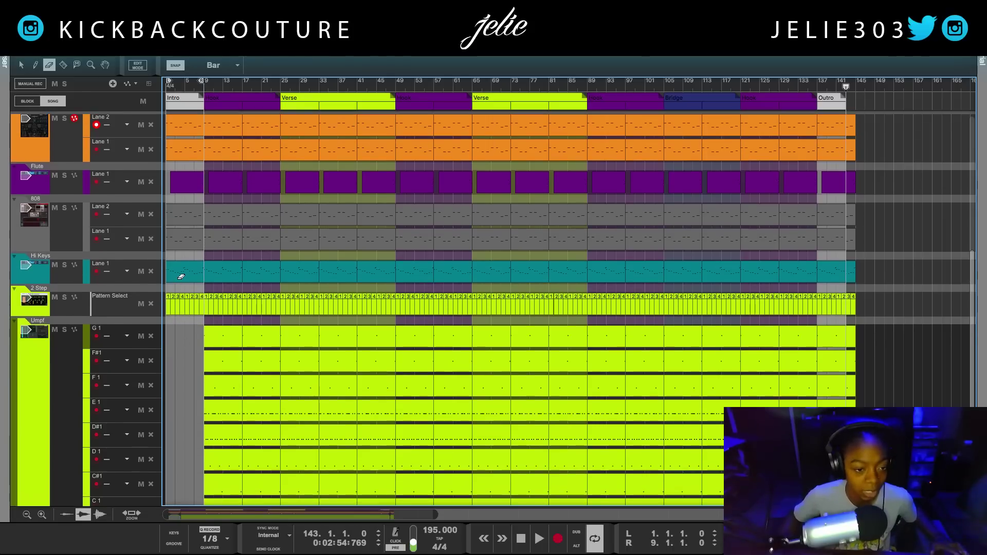
scroll(191, 284, "up", 4)
mouse_move(191, 338)
left_mouse_down()
mouse_move(185, 296)
mouse_move(188, 305)
left_mouse_up()
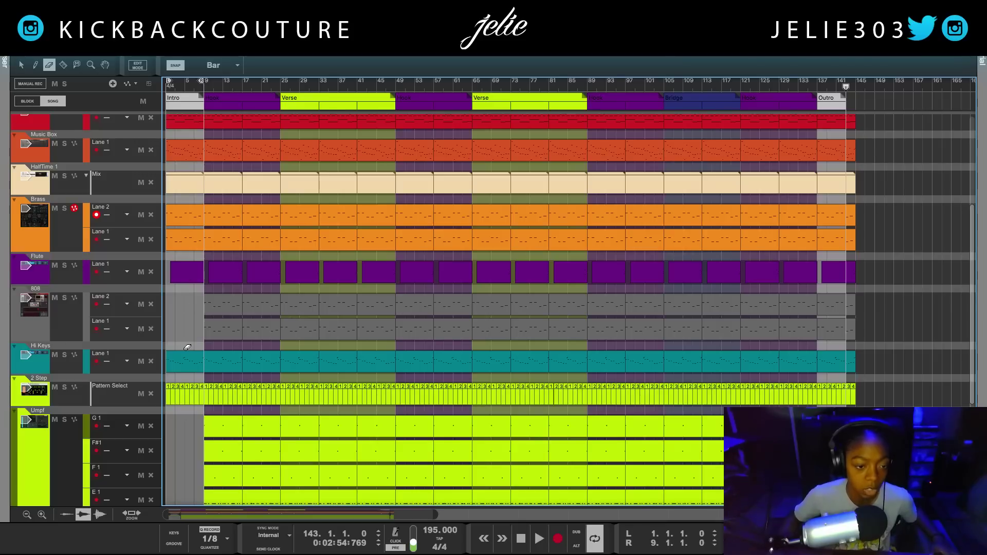
- Play back the looped intro from bar 1 to hear the reduced arrangement
scroll(185, 343, "up", 5)
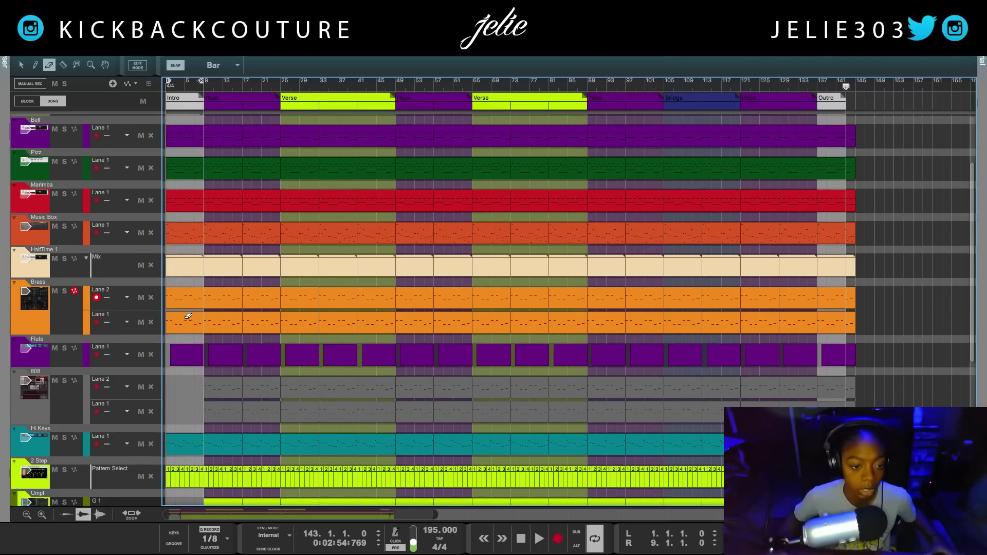
scroll(186, 327, "up", 5)
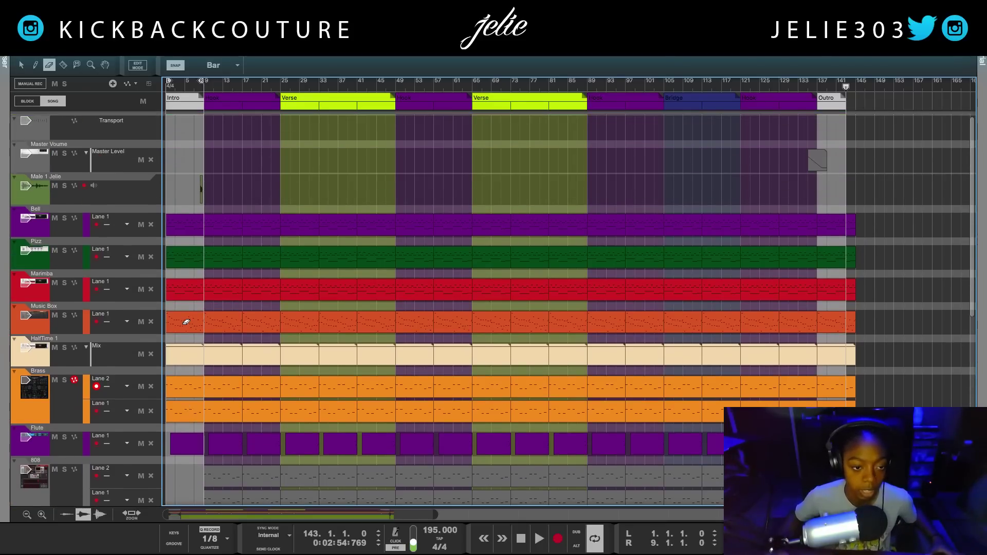
key("space")
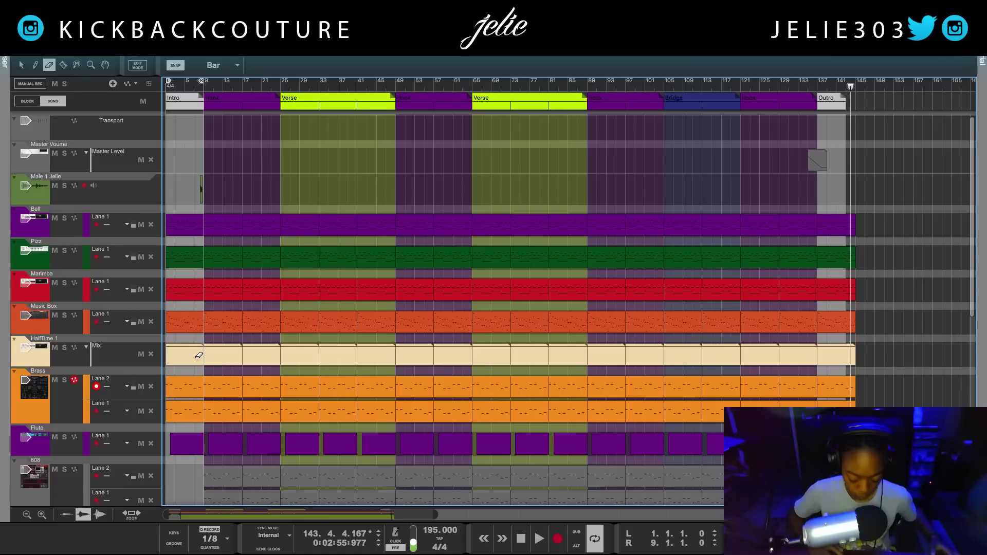
key("space")
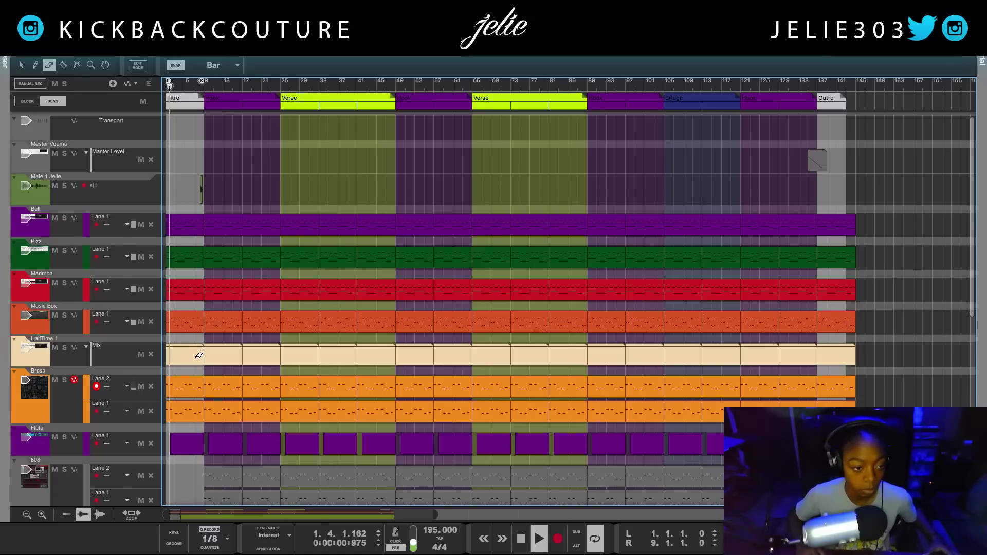
- Stop playback and erase both Brass clips within the Intro block
scroll(199, 355, "down", 3)
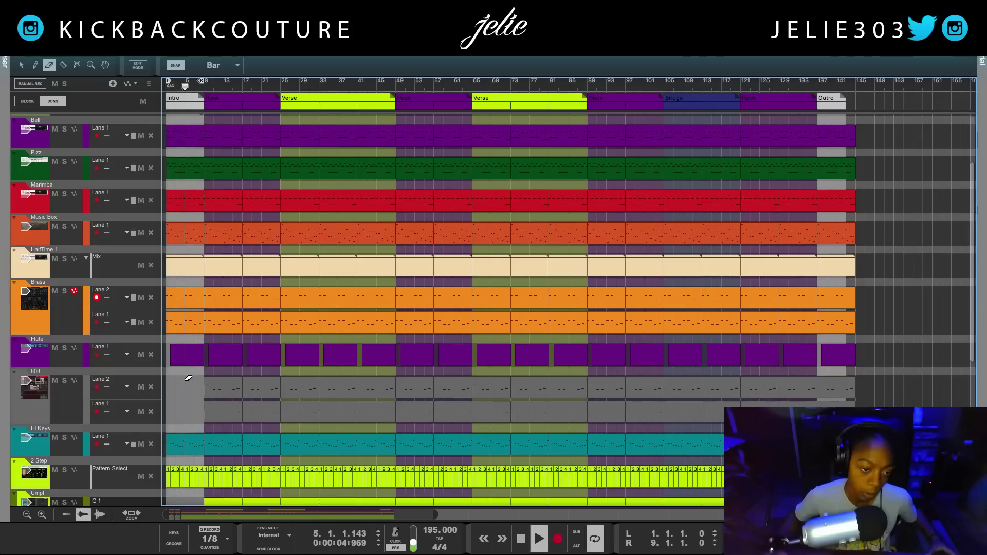
key("space")
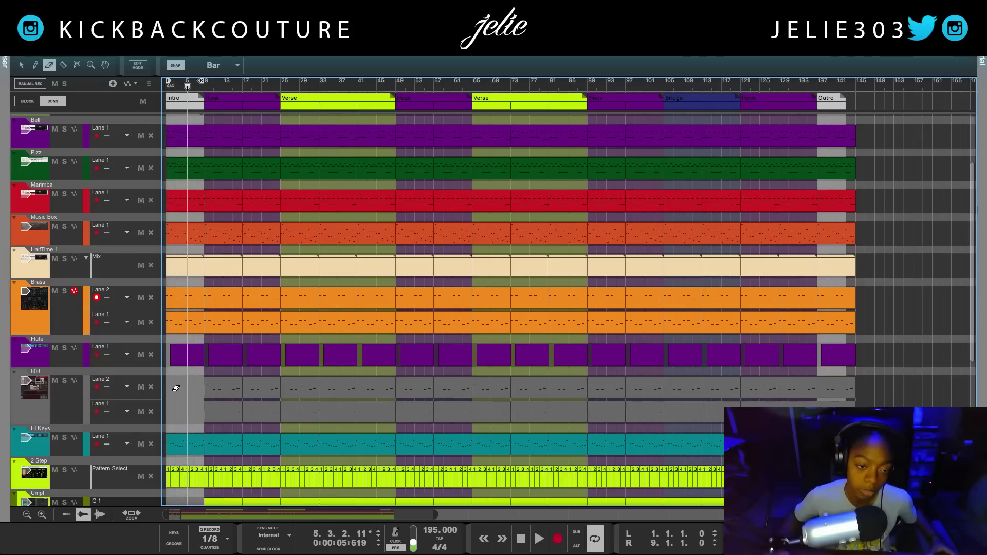
left_click(183, 322)
left_click(183, 301)
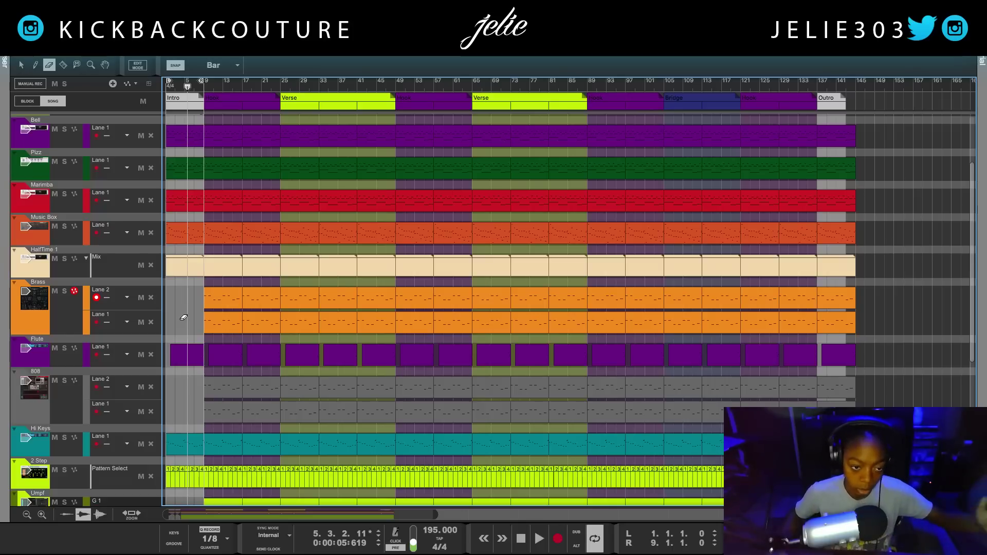
scroll(180, 340, "up", 3)
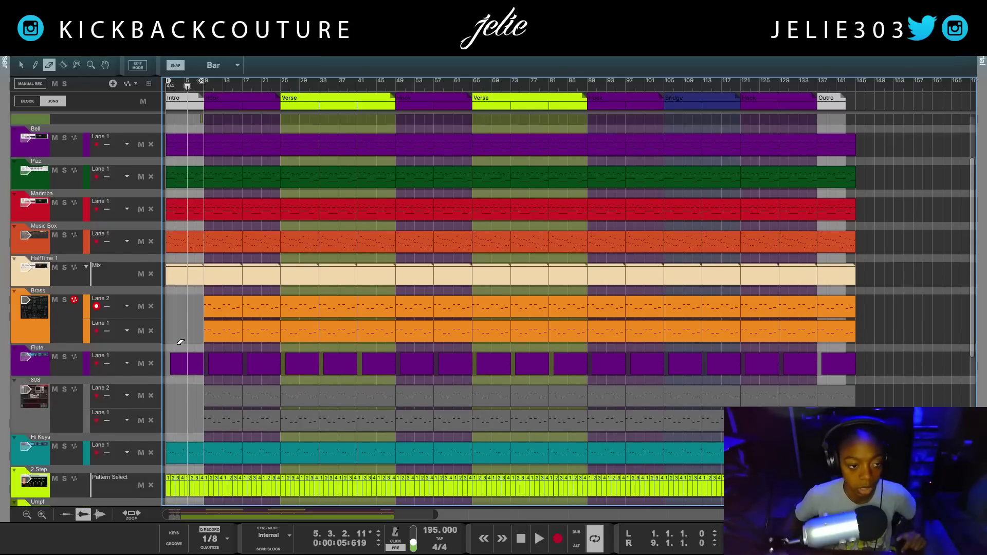
- Collapse the 2 Step track and erase the Hi Keys clip within the Intro block
scroll(178, 347, "down", 8)
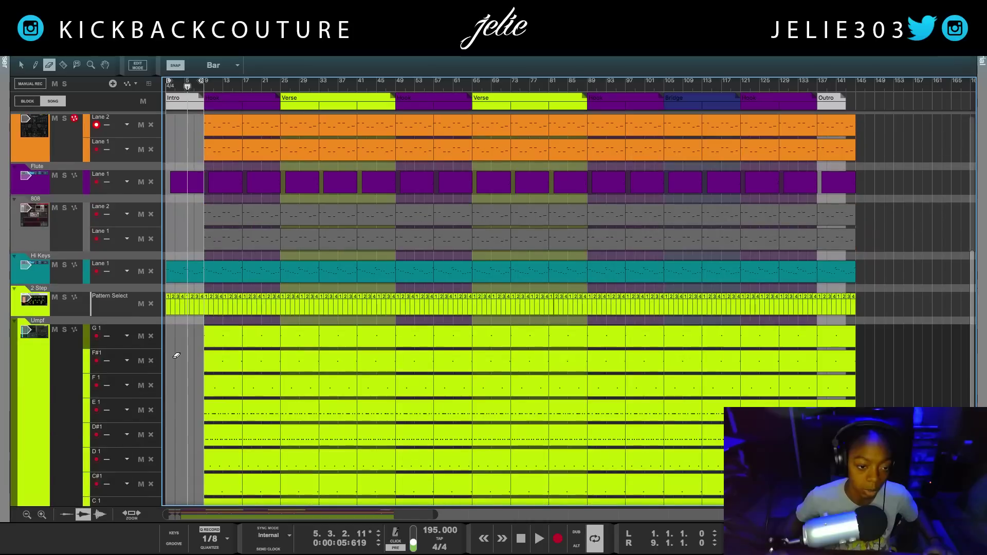
scroll(173, 356, "up", 1)
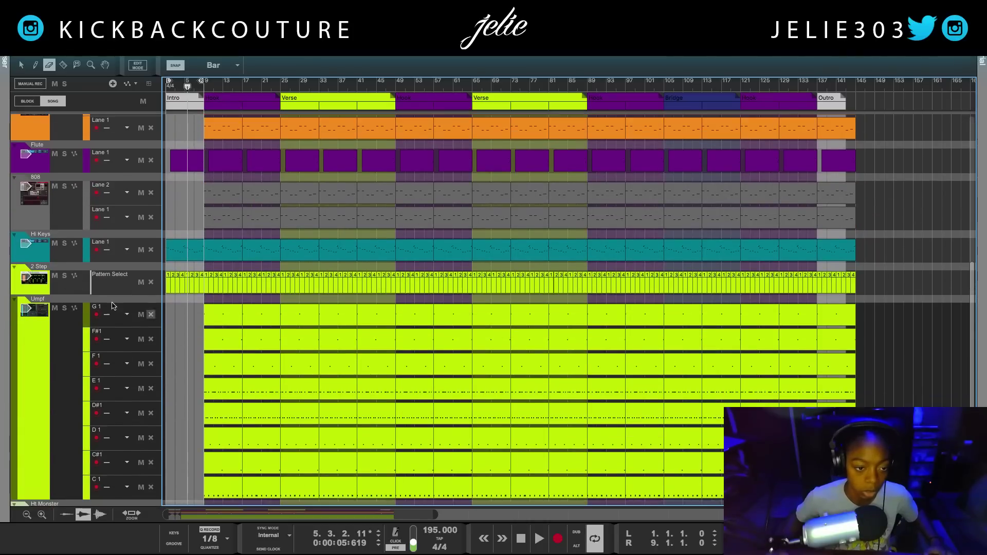
left_click(15, 268)
scroll(184, 283, "up", 2)
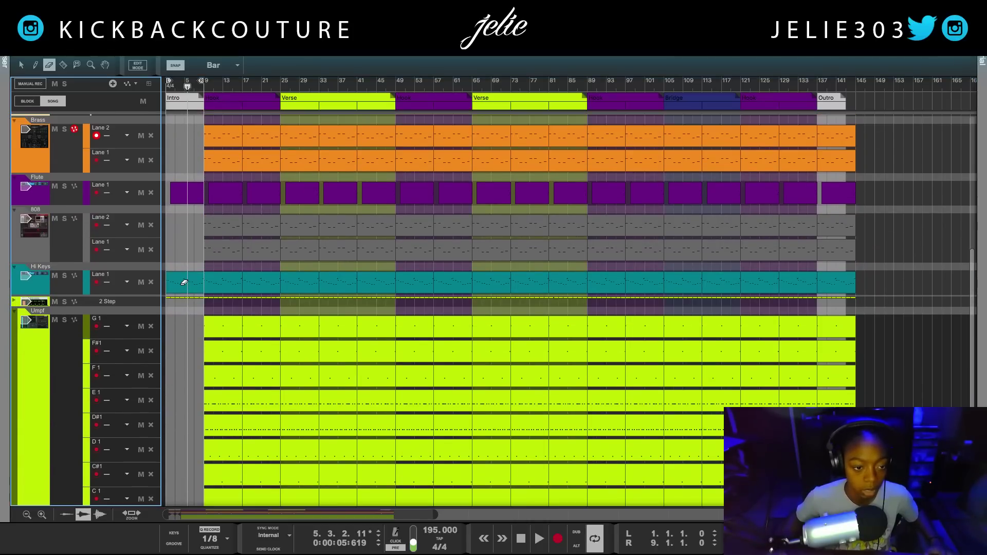
scroll(184, 282, "up", 7)
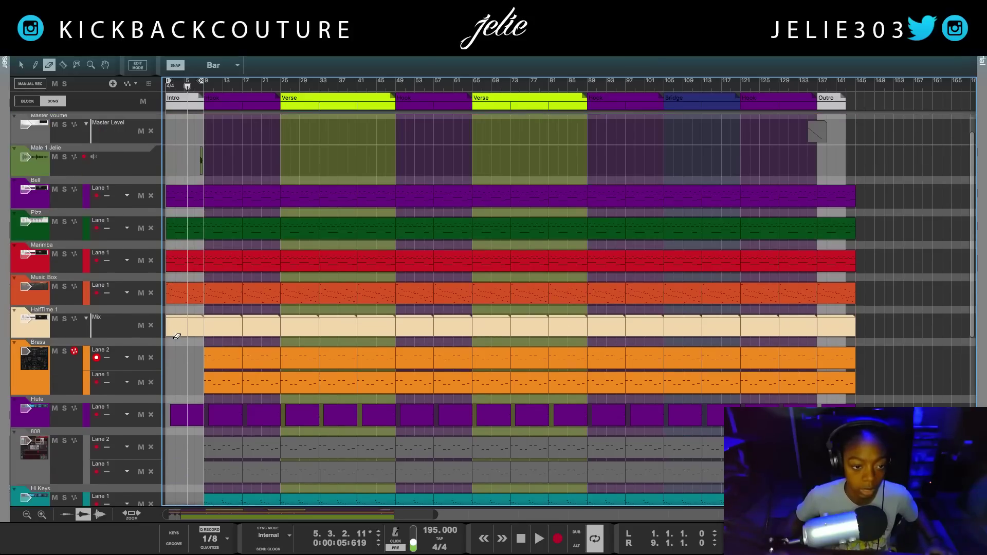
- Try the looped intro without the HalfTime 1 clip, playing it back before and after erasing, and undo the erasure
key("space")
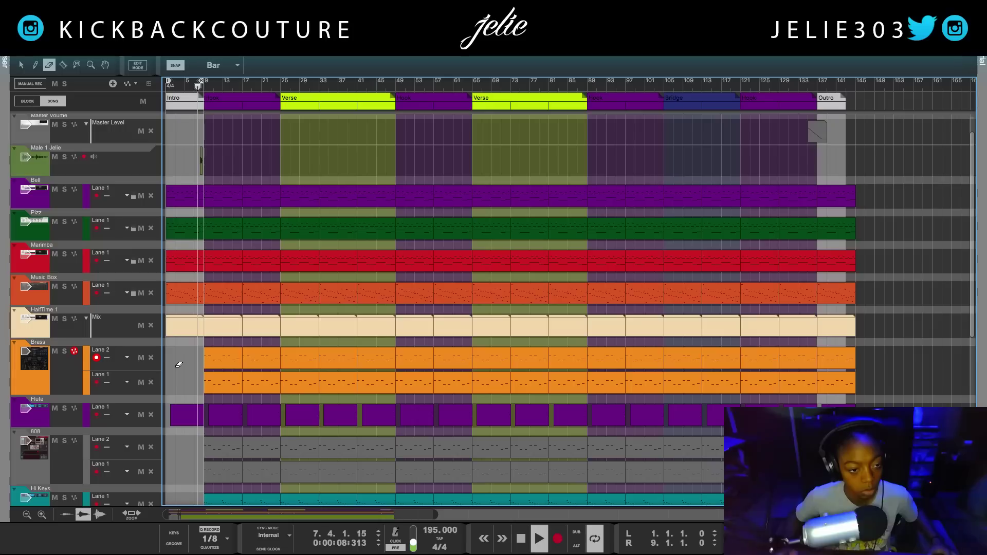
key("space")
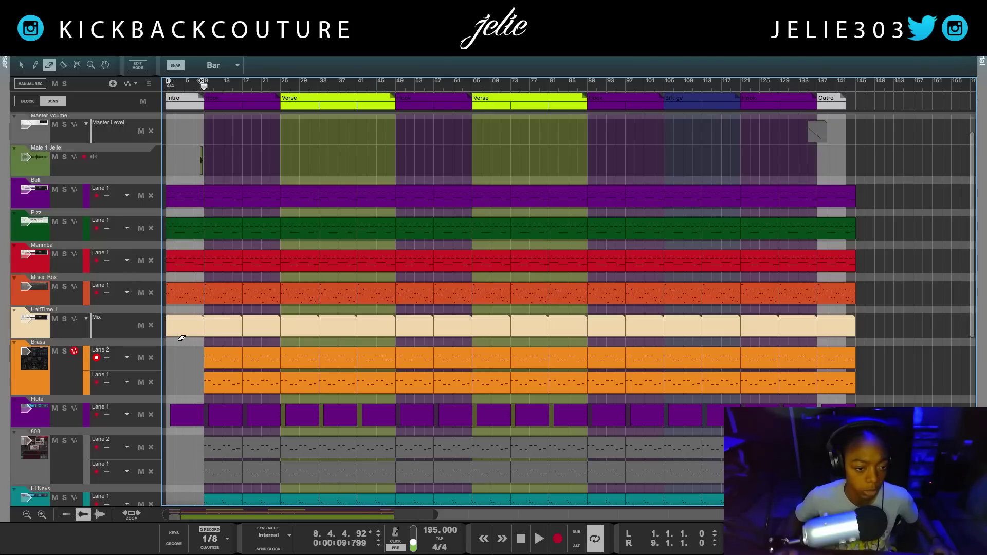
left_click(183, 321)
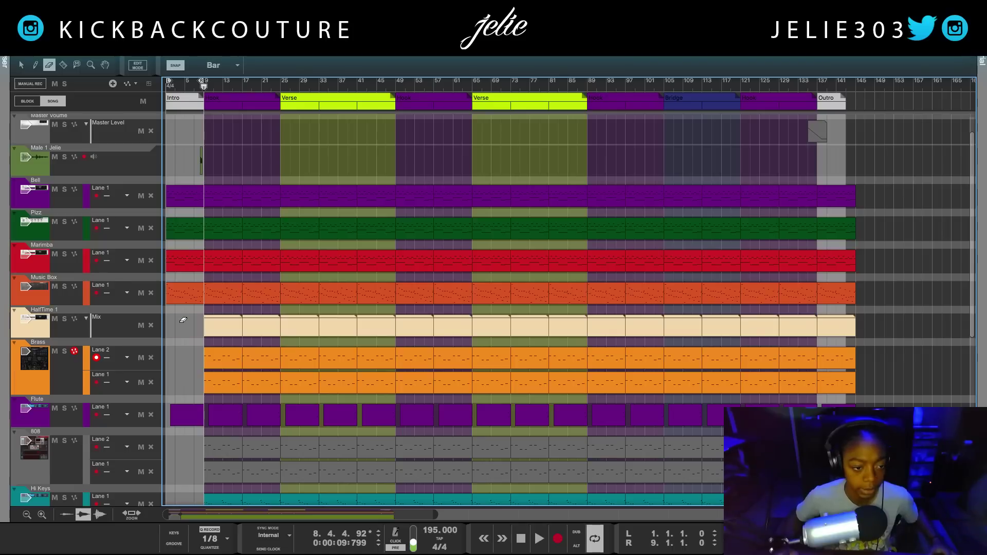
key("space")
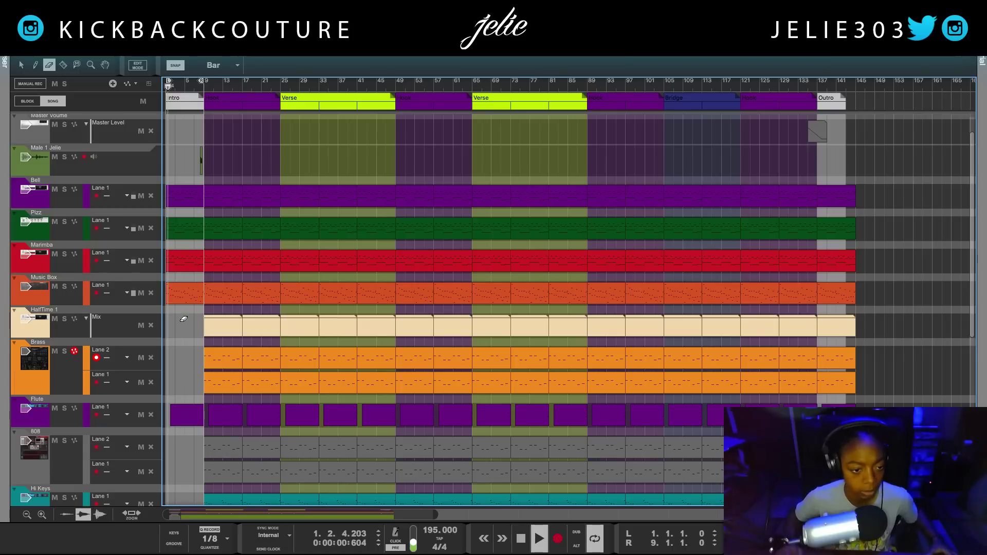
key("space")
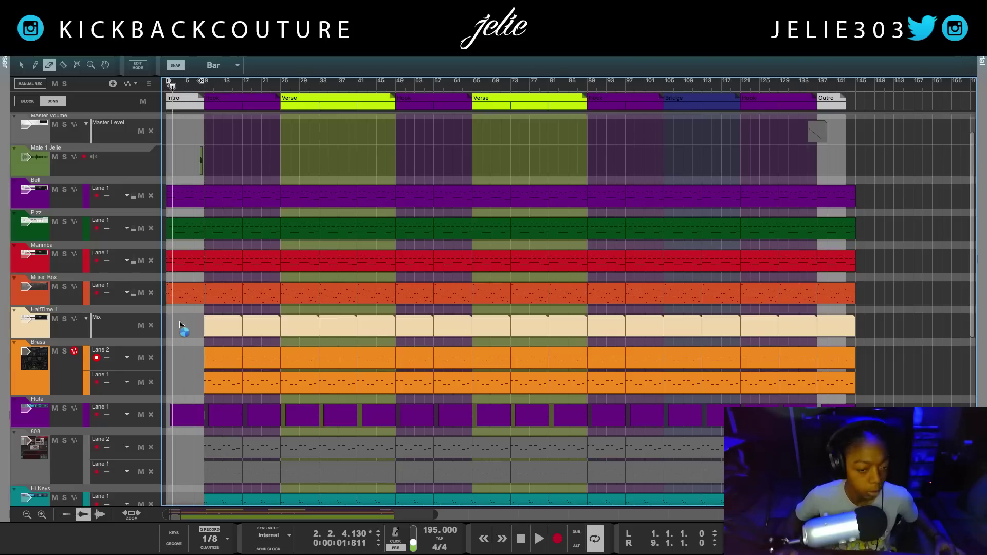
key("ctrl+z")
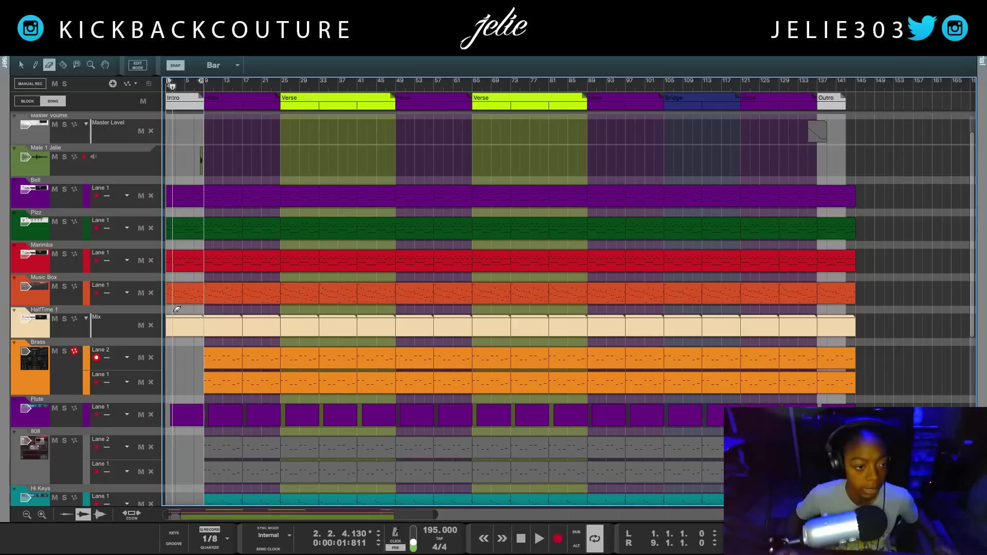
- Erase the Pizz clip within the Intro block and audition the looped intro with and without the Marimba clip, keeping the Marimba clip
left_click(185, 229)
key("space")
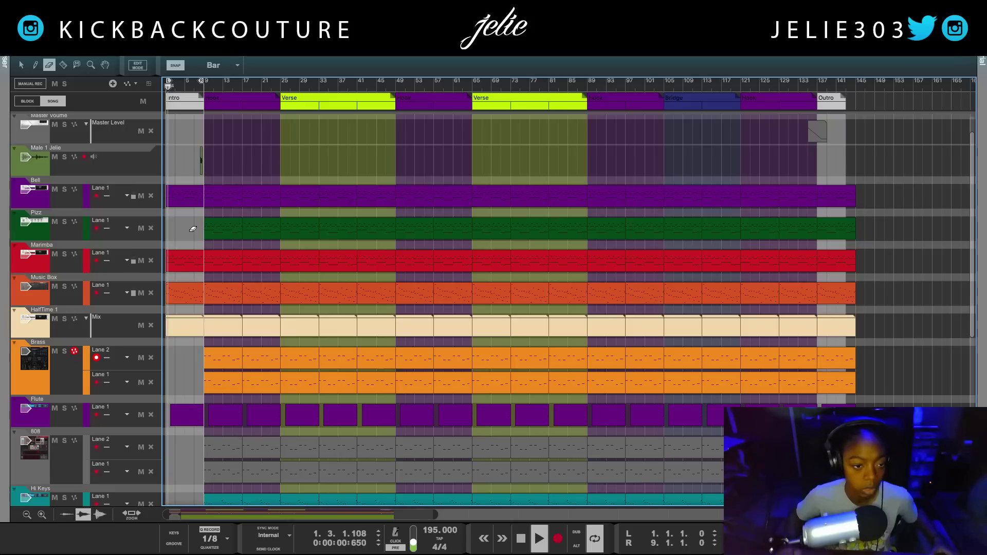
left_click(189, 256)
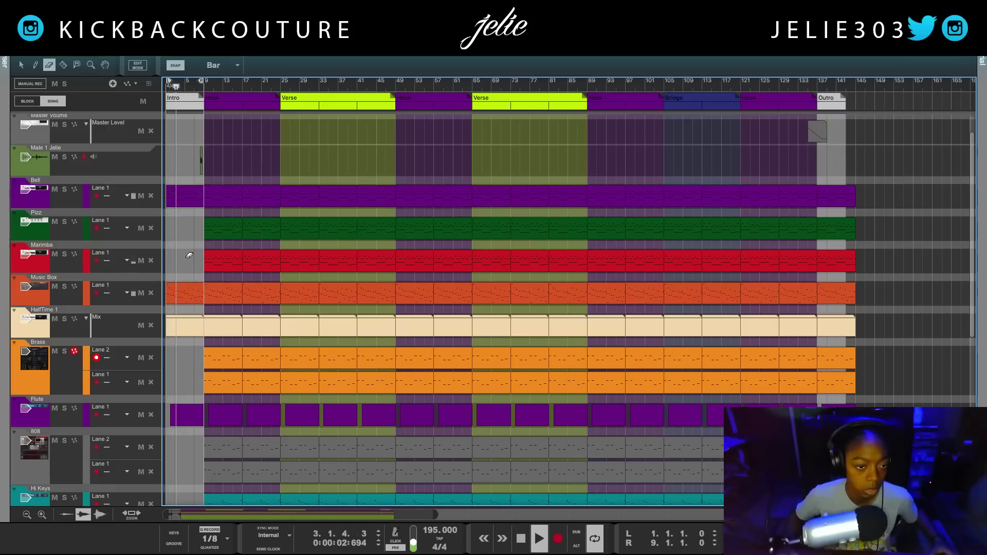
key("ctrl+z")
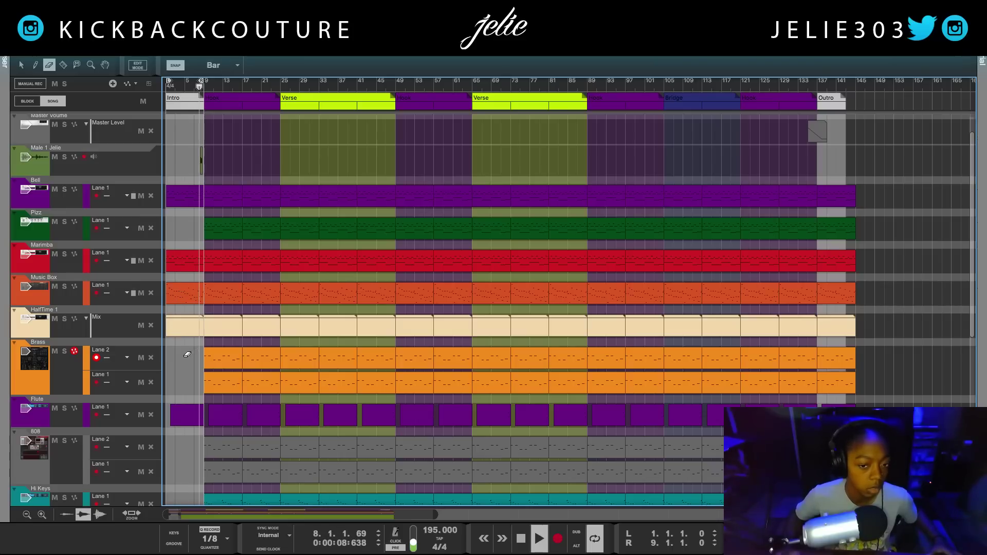
key("space")
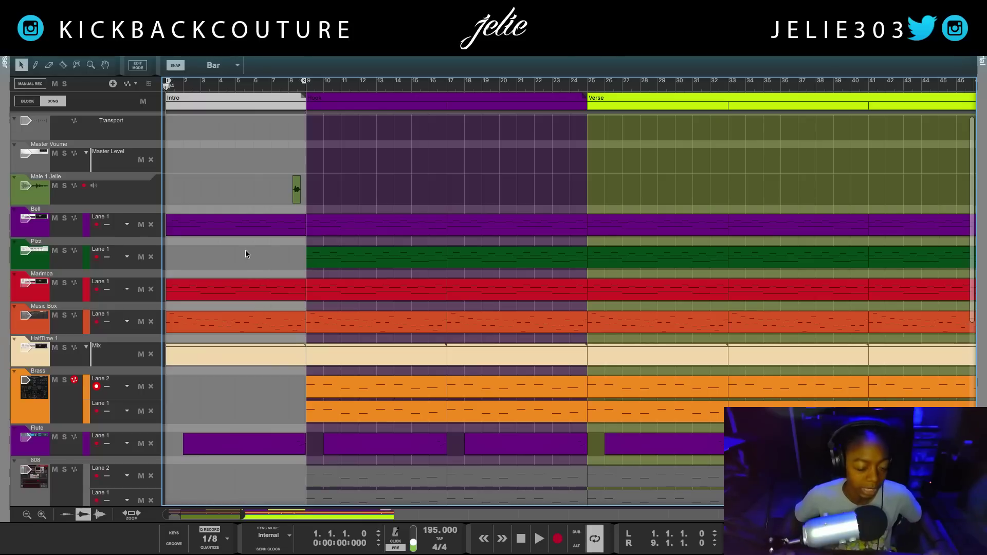
- Extend the end of the intro Flute clip to bar 10 so it meets the next Flute clip
left_click(272, 445)
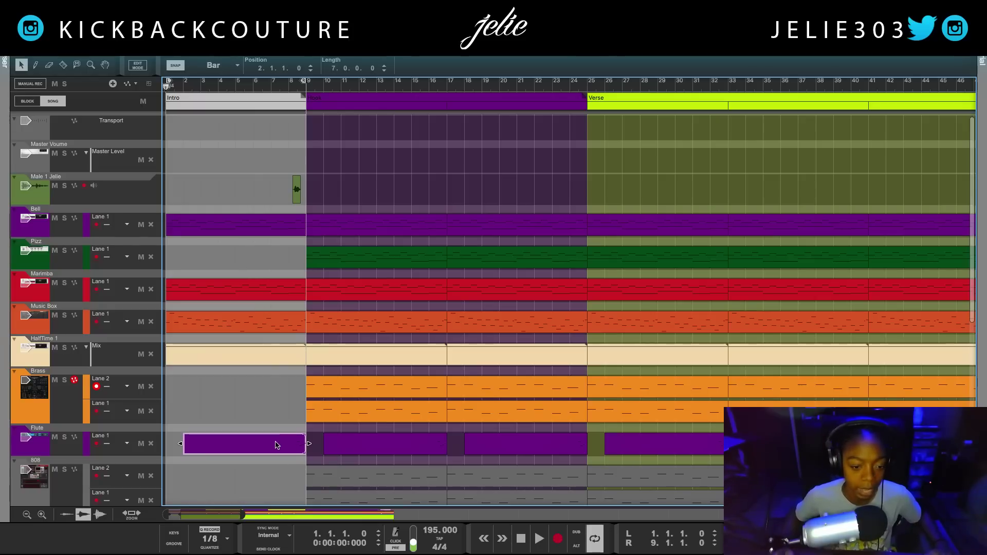
left_click_drag(308, 444, 316, 448)
left_click(265, 427)
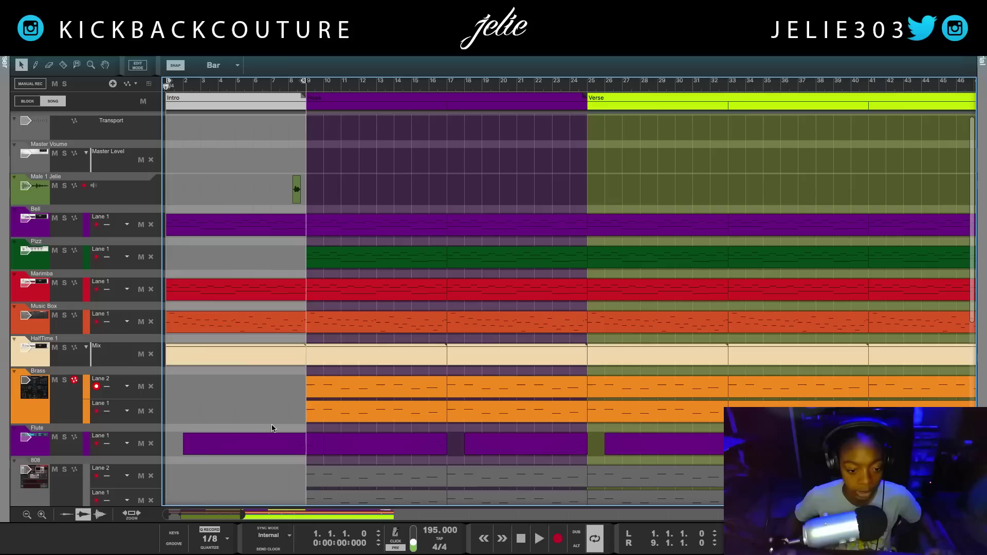
- Solo the Flute track, turn looping off, and play from bar 8 through the transition at bar 9 before removing the solo
left_click(289, 82)
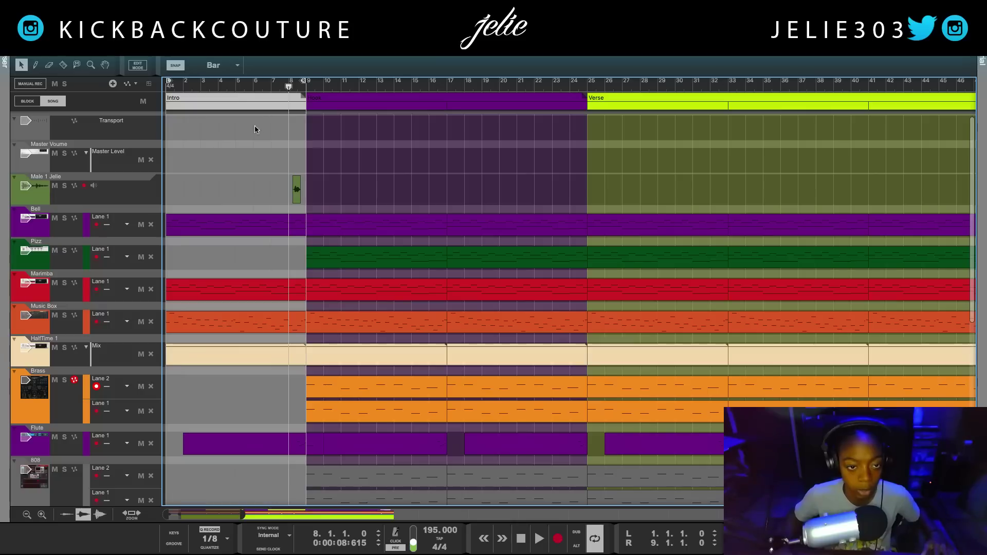
key("space")
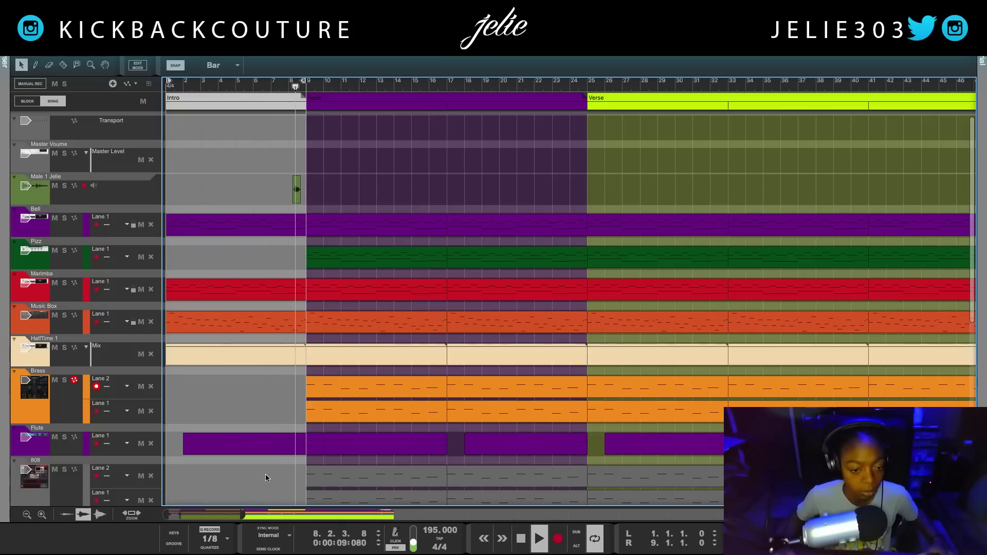
left_click(64, 437)
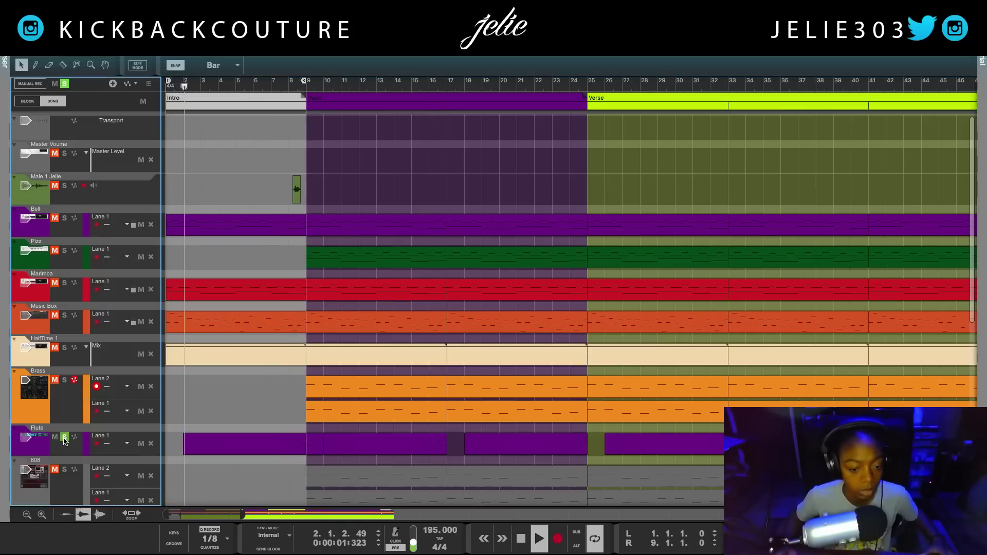
left_click(273, 235)
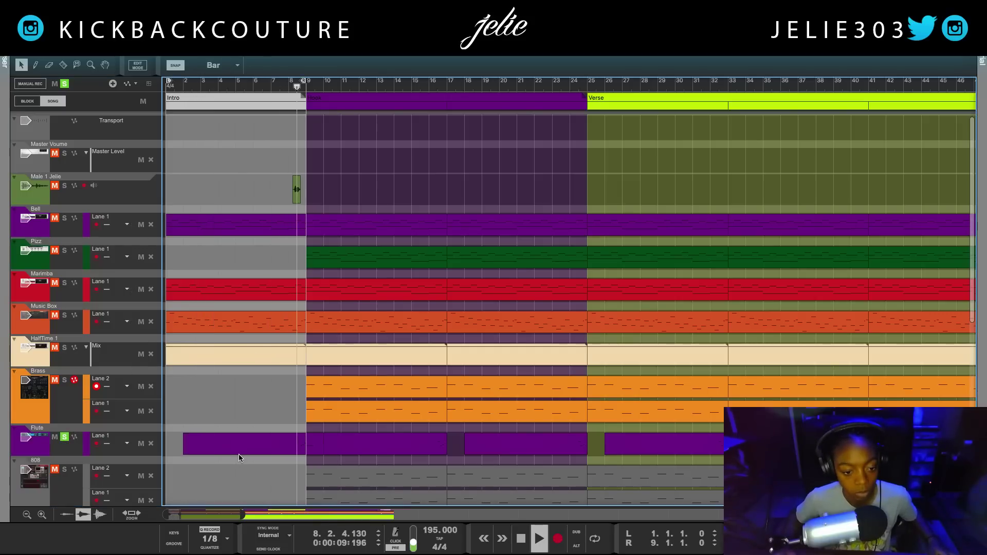
key("space")
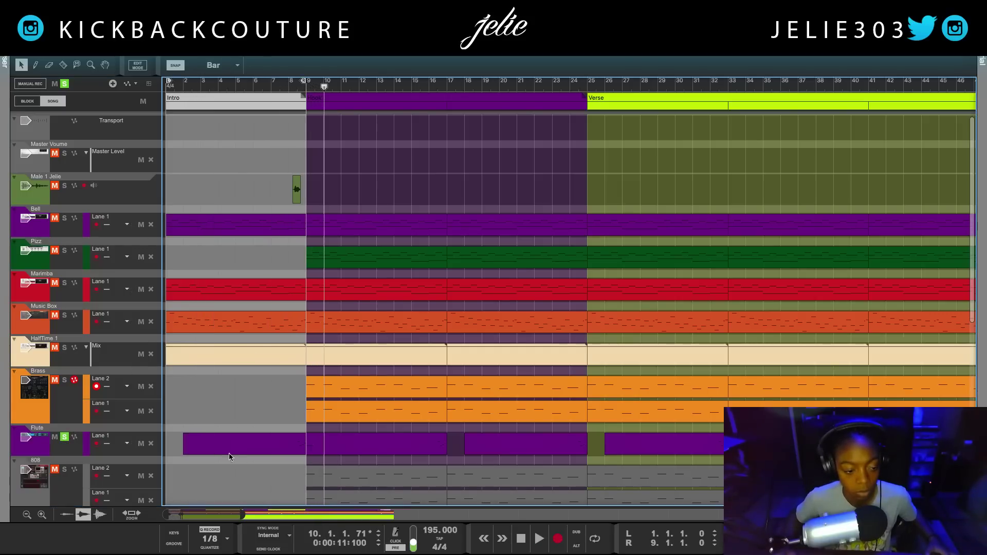
left_click(66, 437)
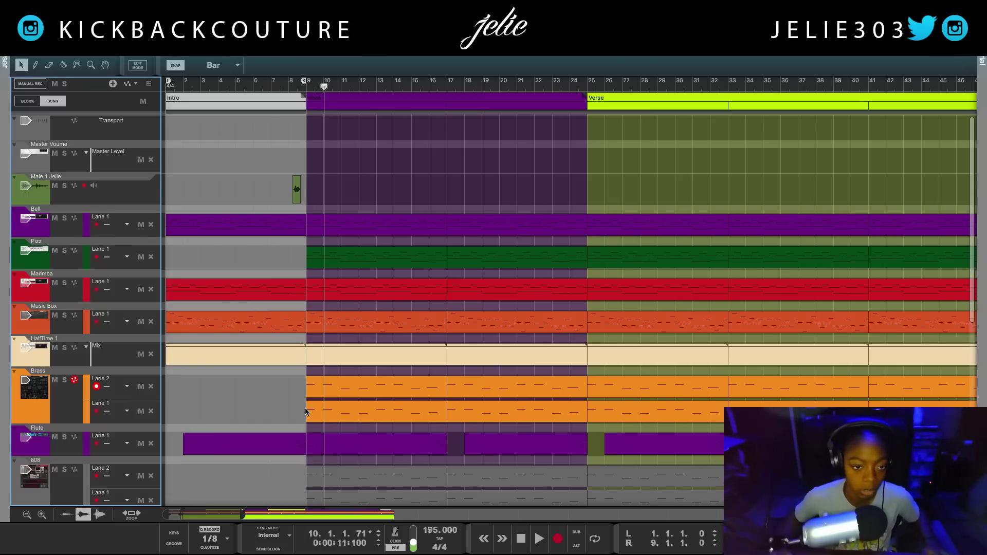
- Examine the whole arrangement from Intro to Outro with all tracks down to Tamb/Roll in view
scroll(302, 410, "down", 10)
scroll(324, 480, "up", 5)
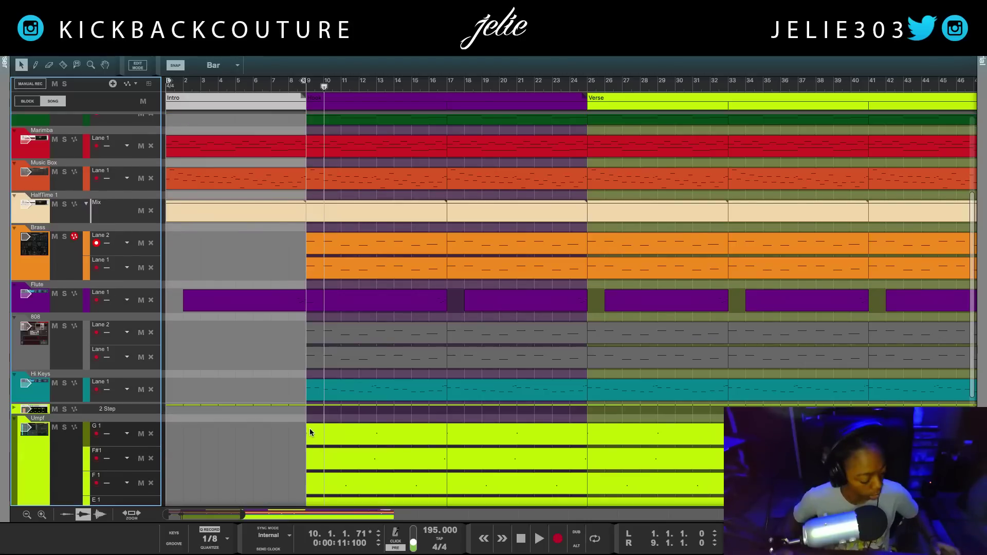
scroll(310, 433, "down", 10)
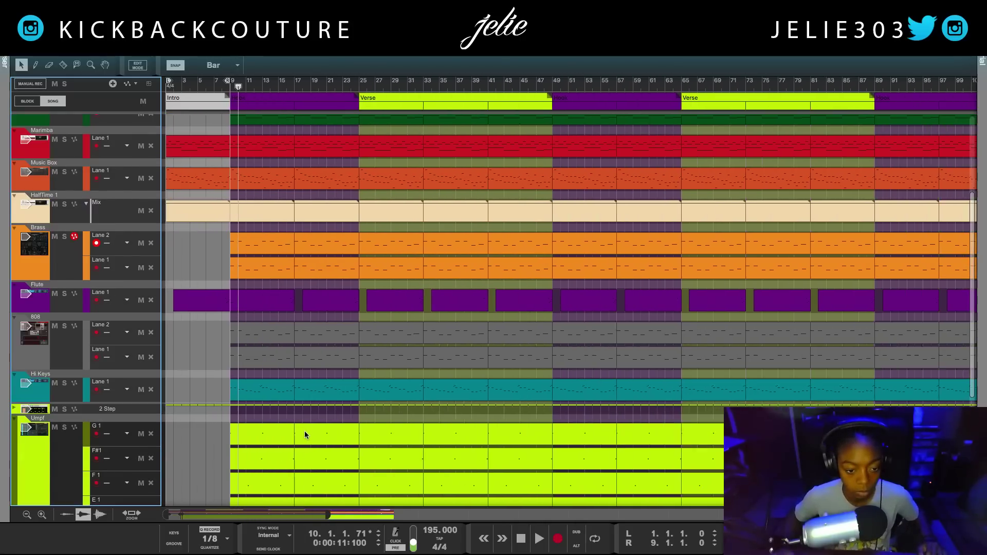
scroll(274, 433, "down", 5)
scroll(263, 451, "down", 3)
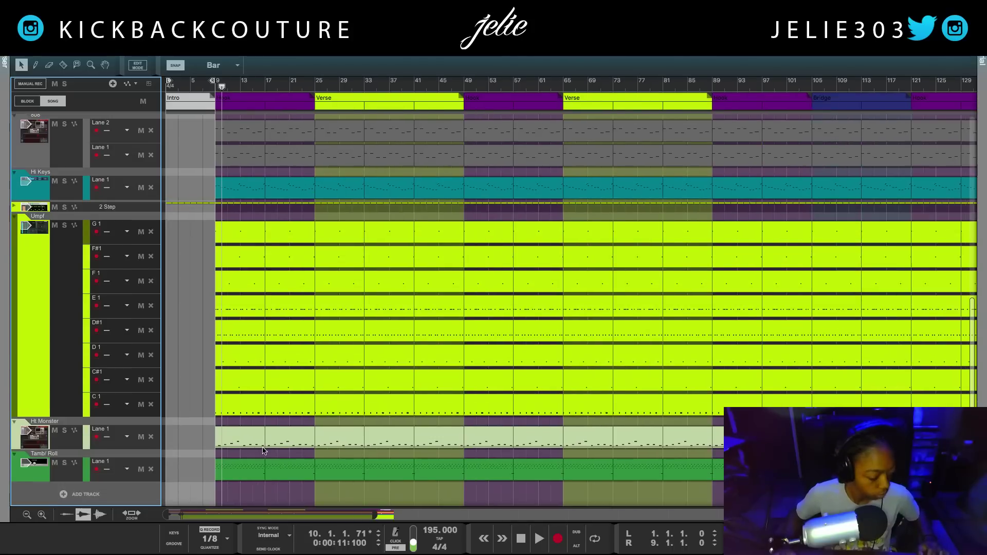
scroll(236, 452, "up", 4)
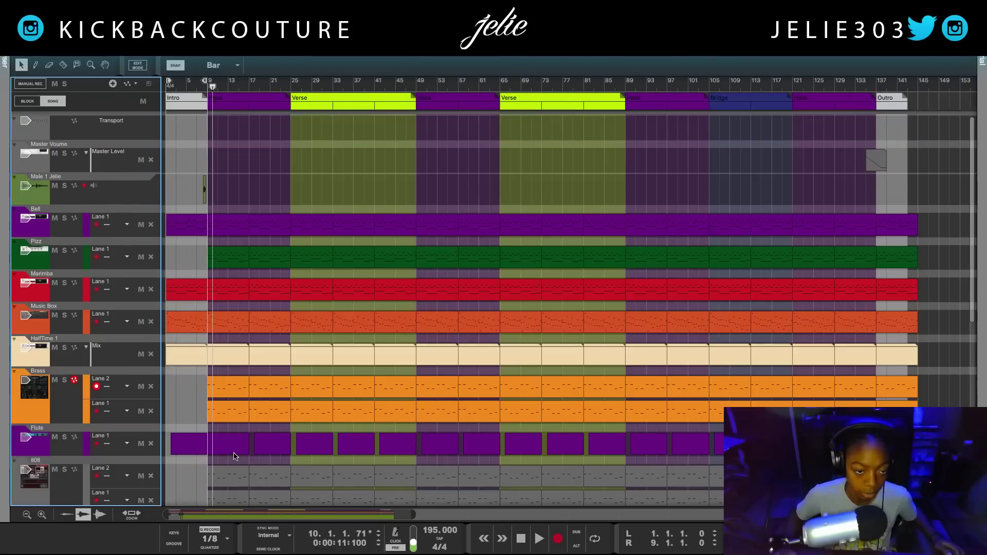
scroll(235, 460, "down", 4)
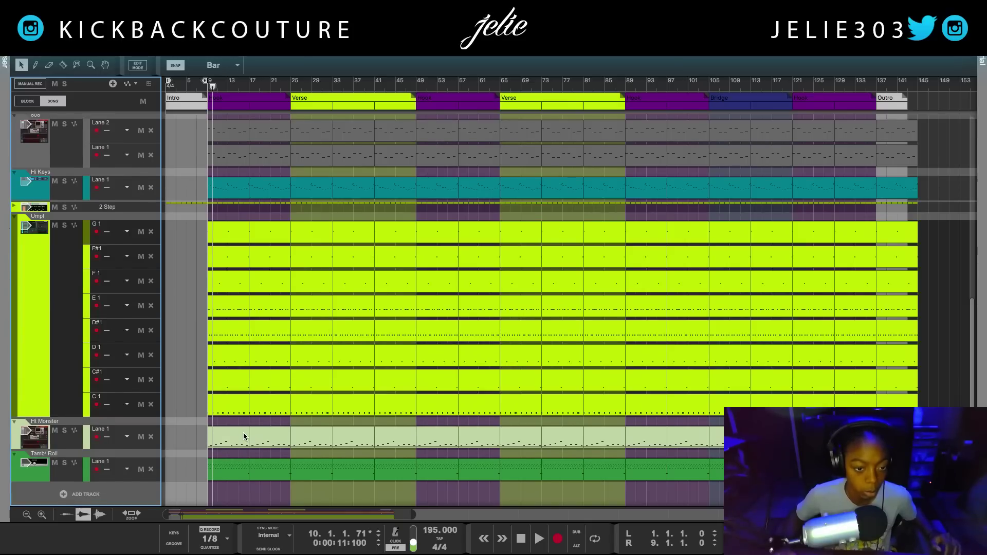
scroll(243, 433, "up", 4)
scroll(246, 430, "down", 5)
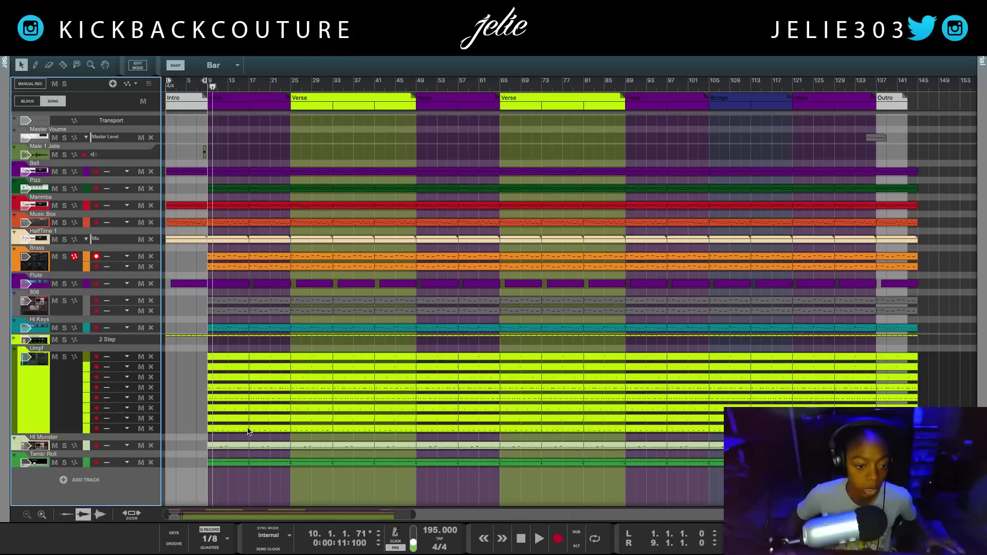
left_click(226, 477)
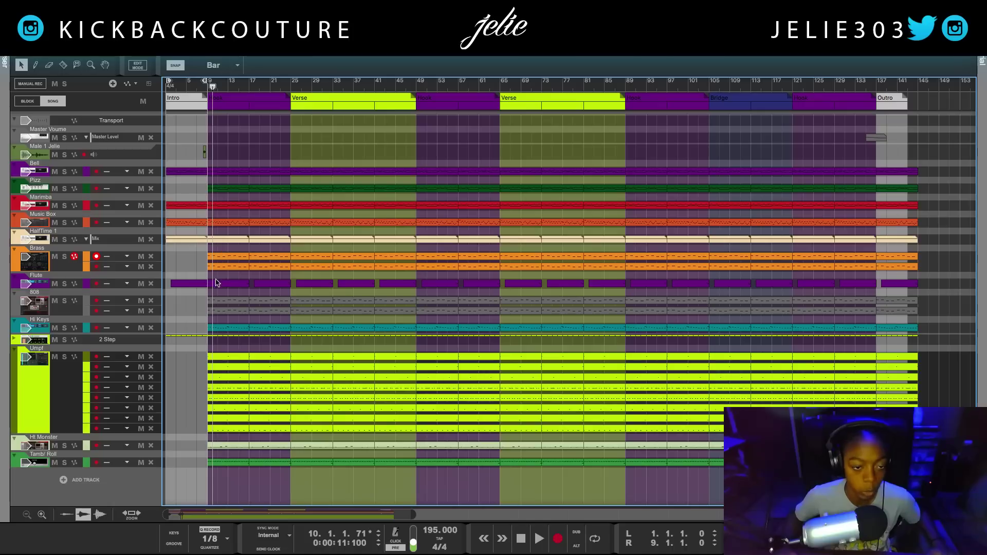
left_click_drag(196, 259, 222, 271)
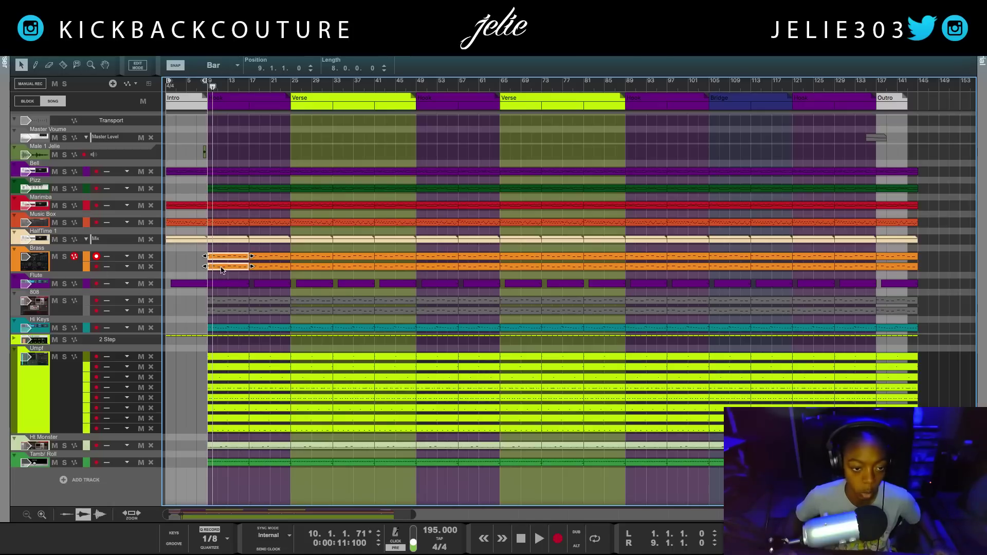
left_click(198, 258)
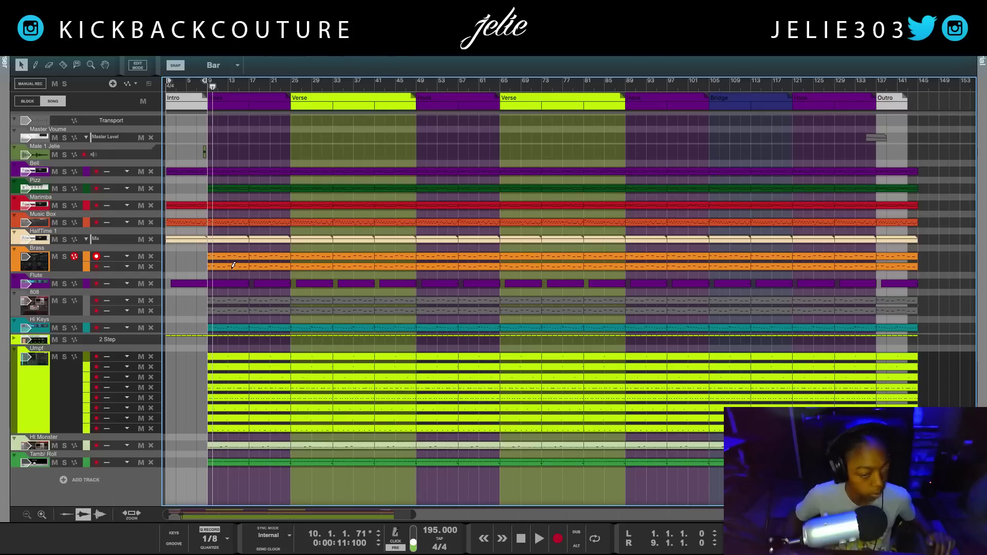
- Enlarge the track heights and delete the Brass Lane 2 and 808 Lane 2 clips at bar 9
key("shift+h")
key("shift+h")
key("shift+h")
key("shift+h")
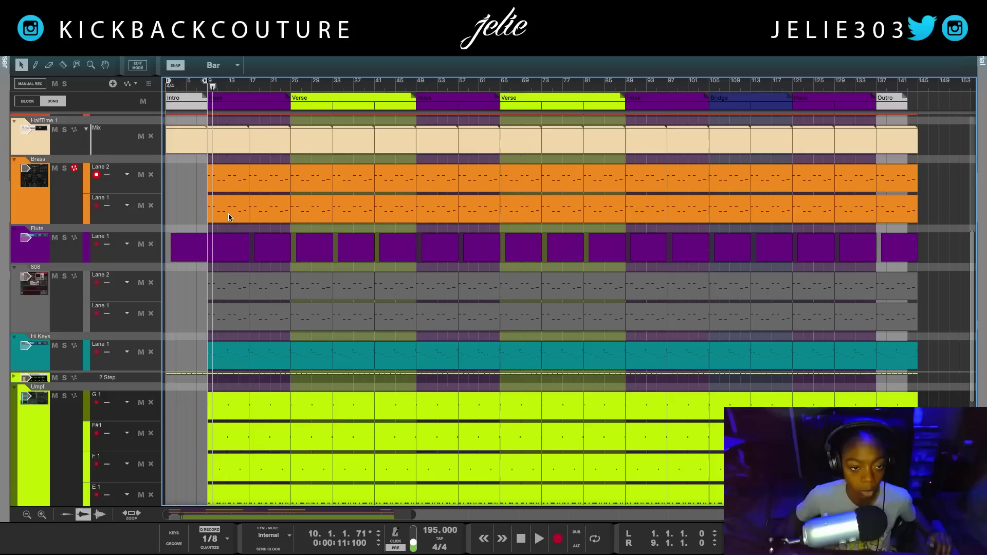
left_click(231, 189)
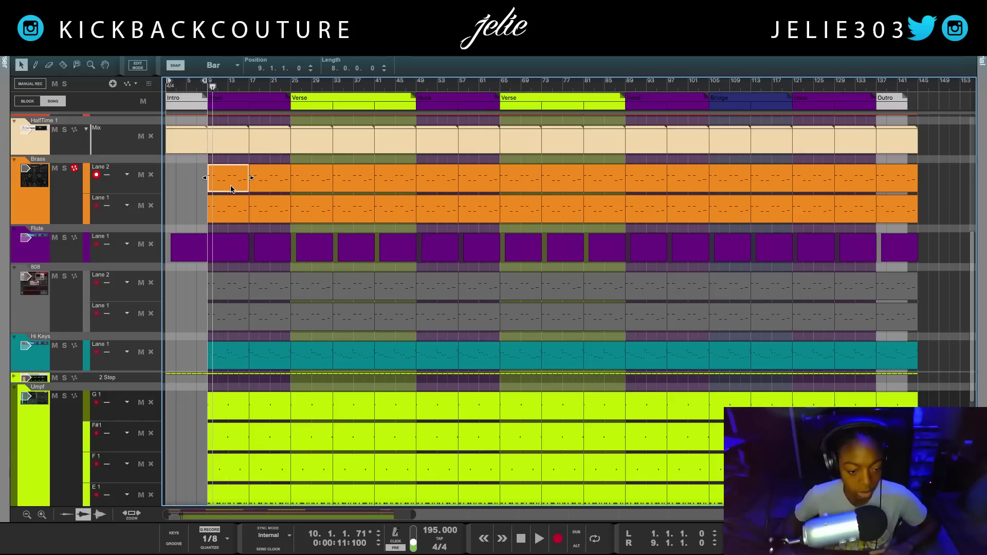
left_click_drag(234, 200, 238, 286)
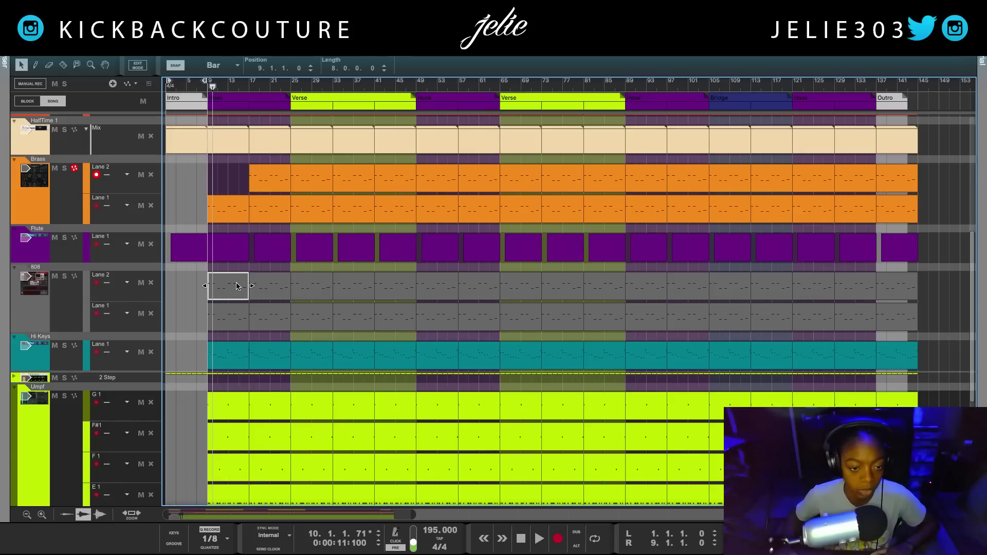
key("Delete")
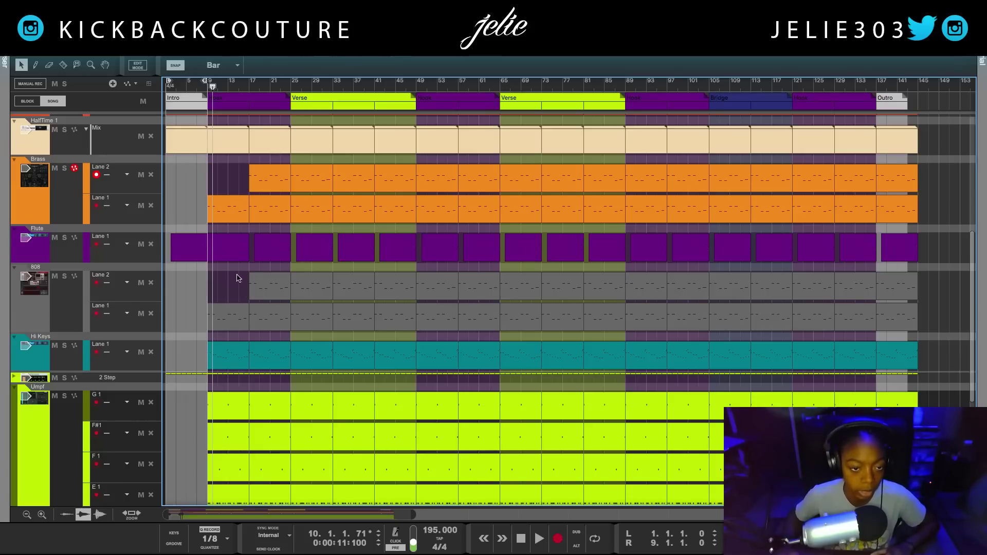
- Delete the 808 Lane 2 clip at bar 17 and replace the Brass Lane 1 clip there with the one from Lane 2
left_click(269, 211)
key("Delete")
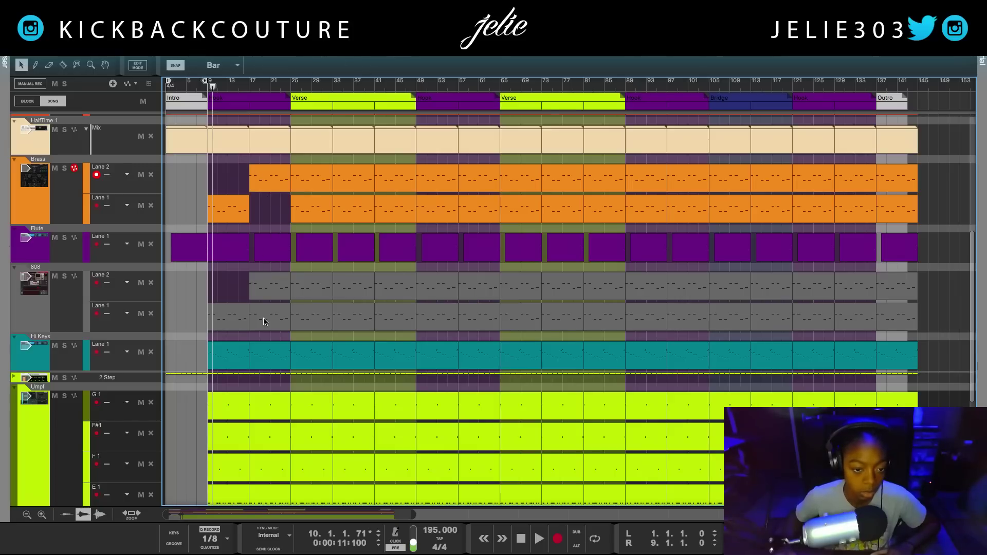
left_click(275, 293)
key("Delete")
left_click(274, 312)
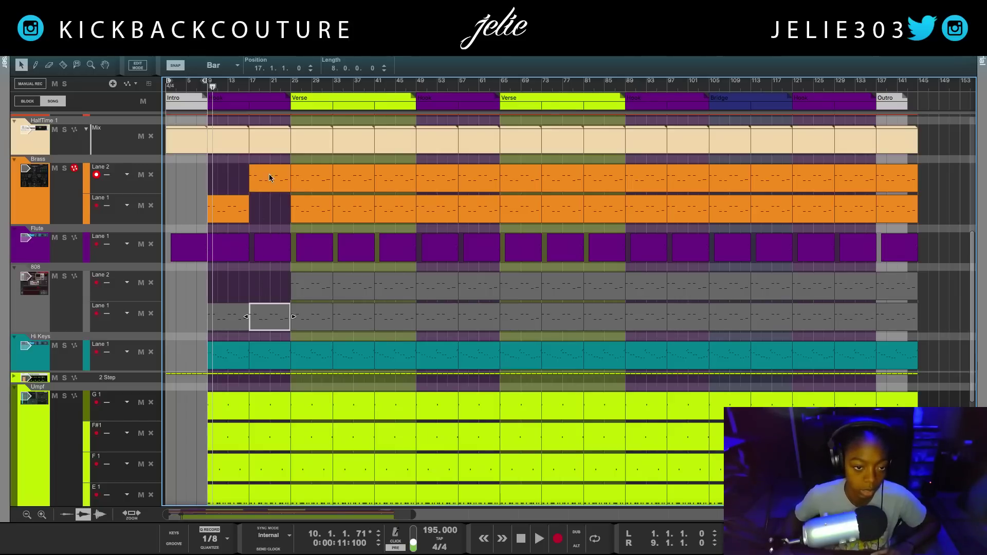
left_click_drag(267, 178, 269, 199)
left_click(240, 180)
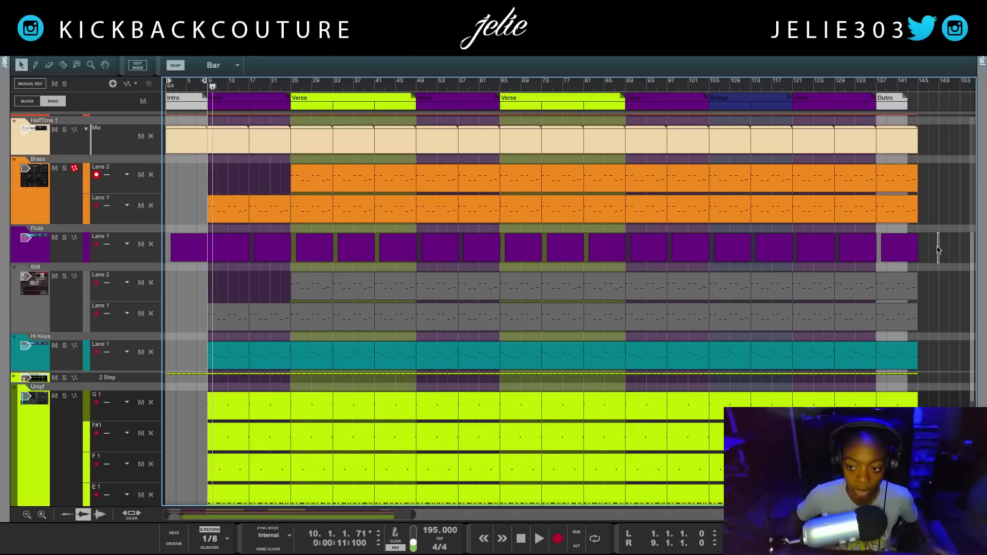
- Extend all Flute clips from bar 10 onward by one bar to close their gaps, and delete the one at bar 10
left_click_drag(937, 249, 246, 255)
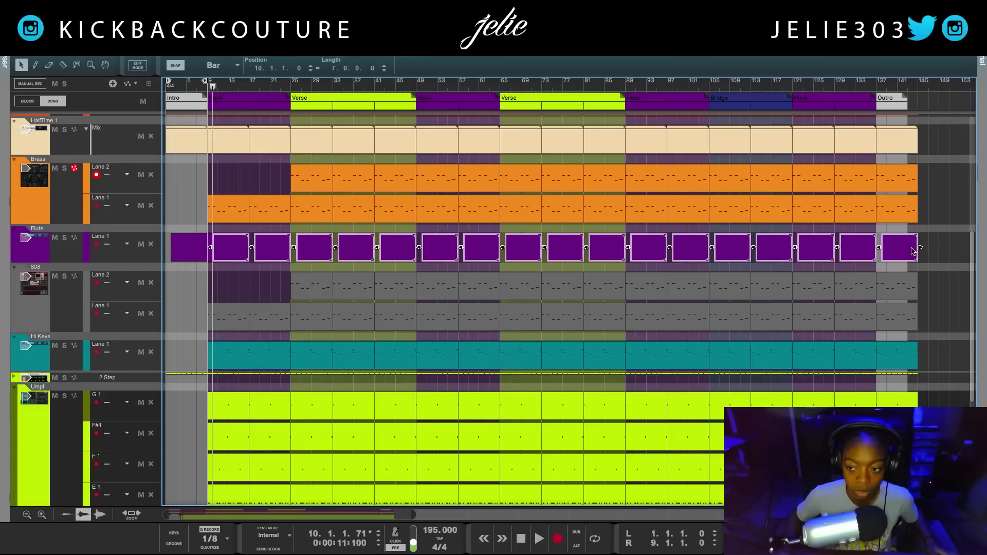
key("ctrl+j")
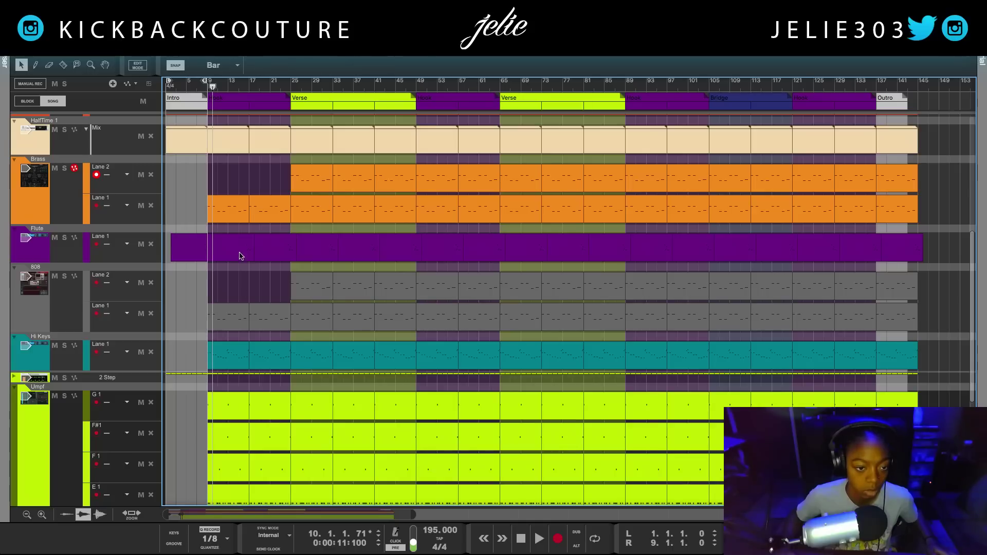
left_click_drag(232, 252, 233, 252)
left_click(260, 273)
left_click(239, 244)
key("Delete")
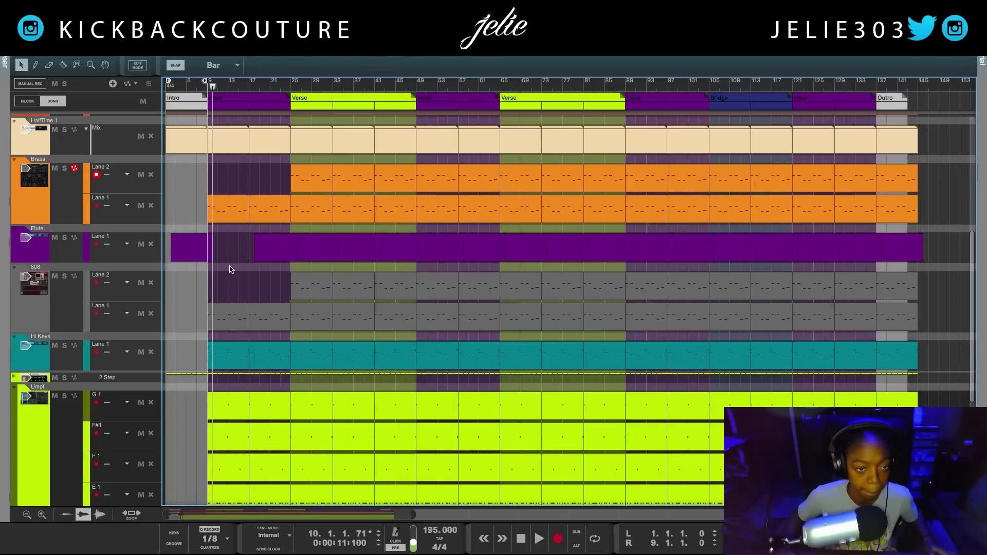
- Play from bar 7 through bars 9 to 16 while reviewing the tracks down to Tamb/Roll, and stop before bar 17
left_click(201, 90)
scroll(238, 393, "down", 5)
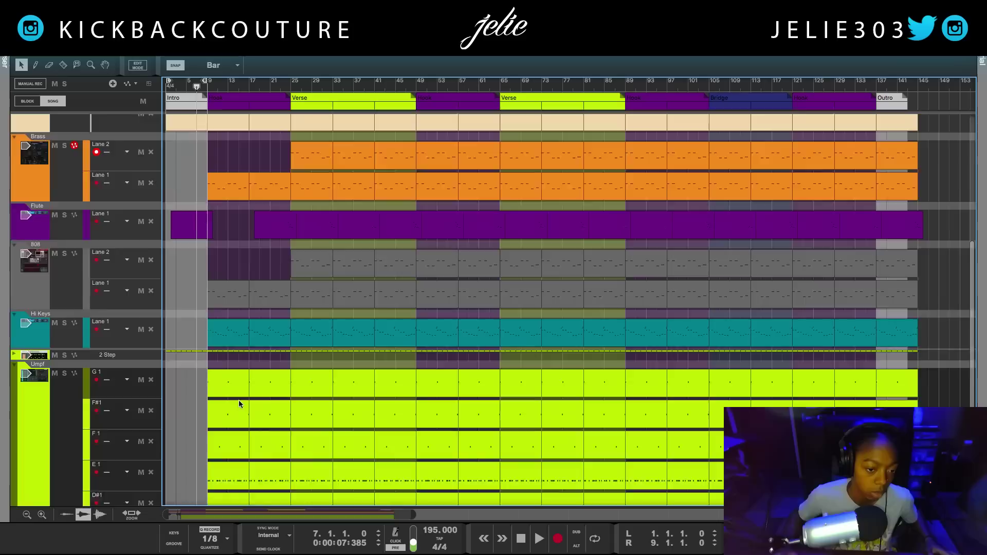
key("space")
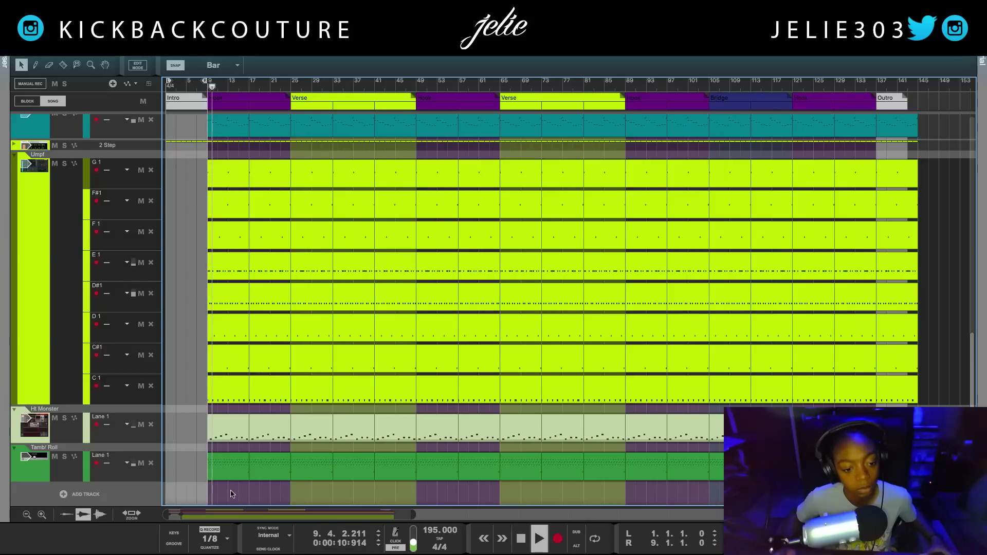
scroll(229, 494, "up", 1)
scroll(229, 494, "up", 4)
scroll(229, 488, "down", 4)
scroll(229, 475, "up", 10)
scroll(227, 471, "up", 3)
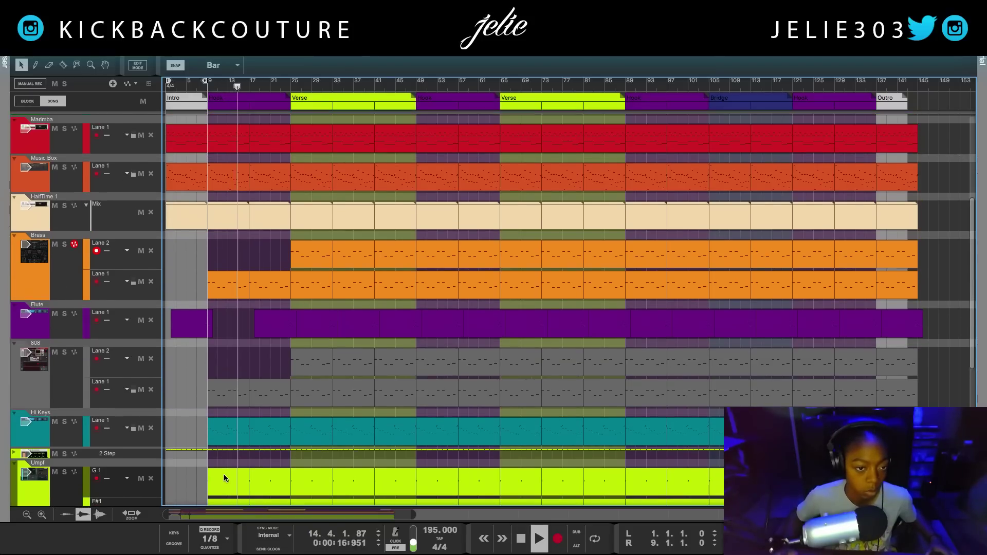
scroll(219, 468, "down", 10)
key("space")
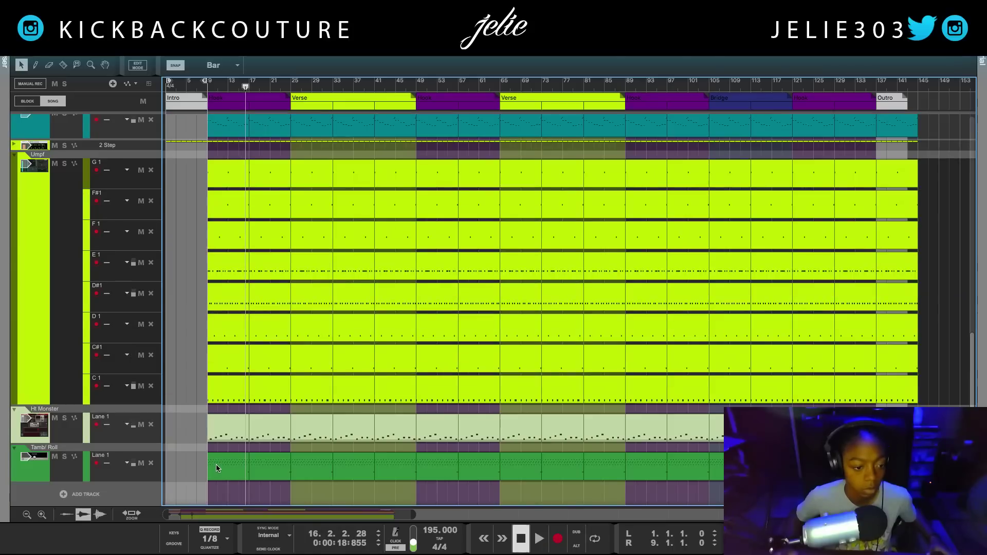
- Delete the Tamb/Roll and Ht Monster clips at bar 9
left_click(216, 467)
key("Delete")
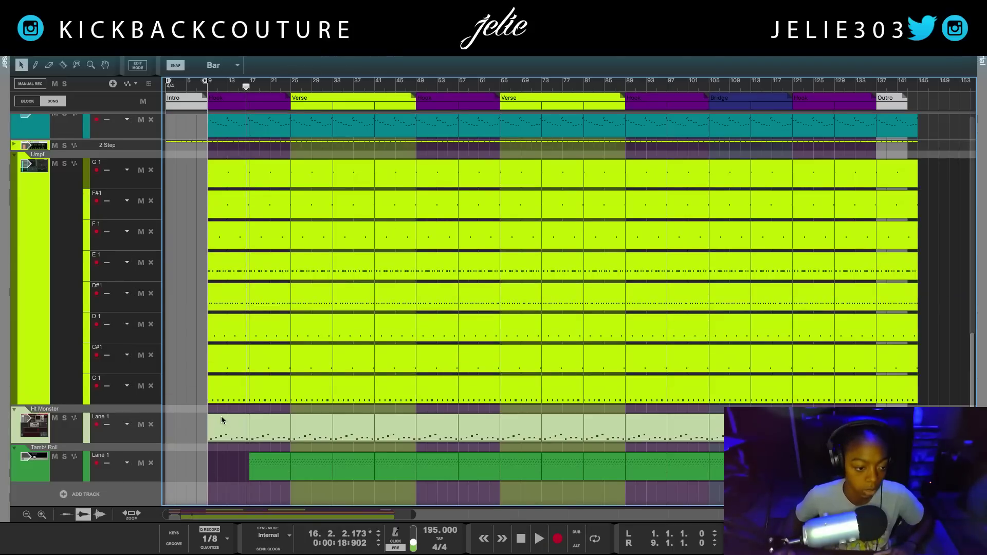
scroll(223, 464, "up", 1)
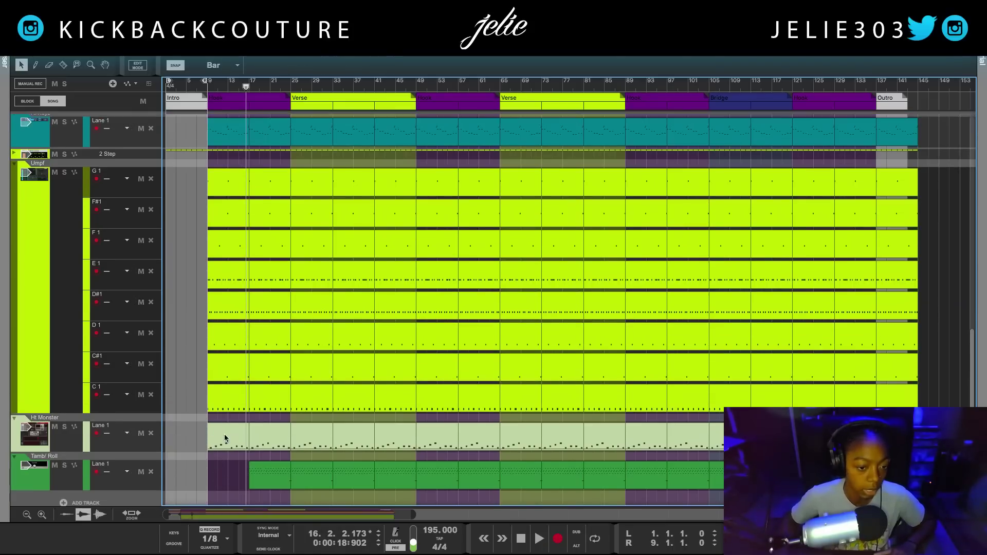
left_click(218, 436)
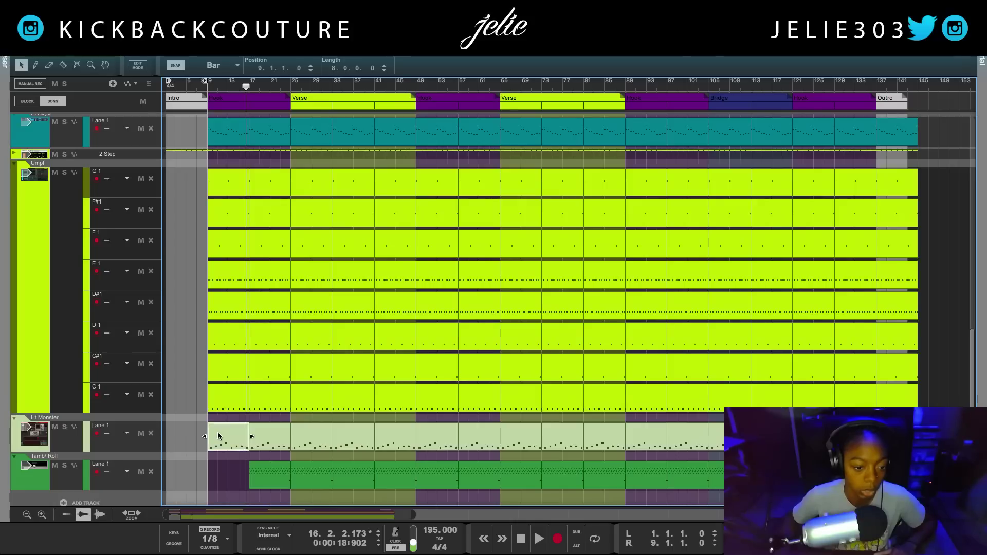
key("Delete")
scroll(203, 416, "up", 5)
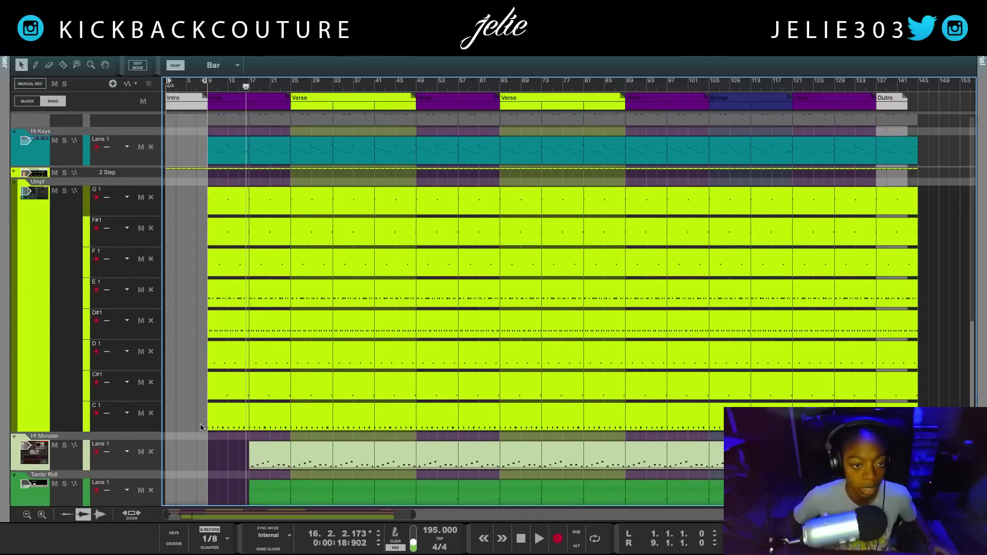
- Place the playhead at bar 17 and delete the Tamb/Roll clip that starts there
left_click_drag(246, 87, 249, 89)
scroll(256, 225, "up", 8)
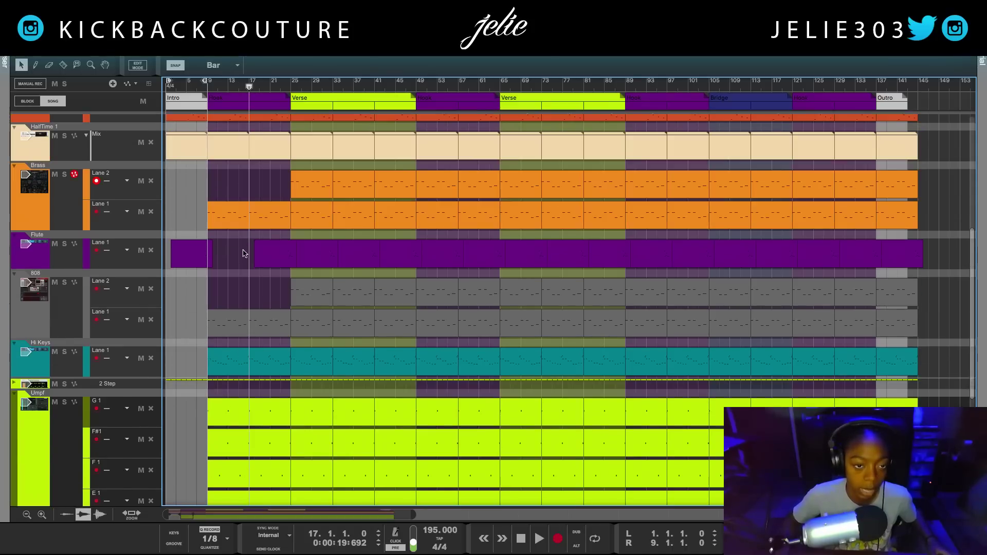
scroll(244, 316, "down", 10)
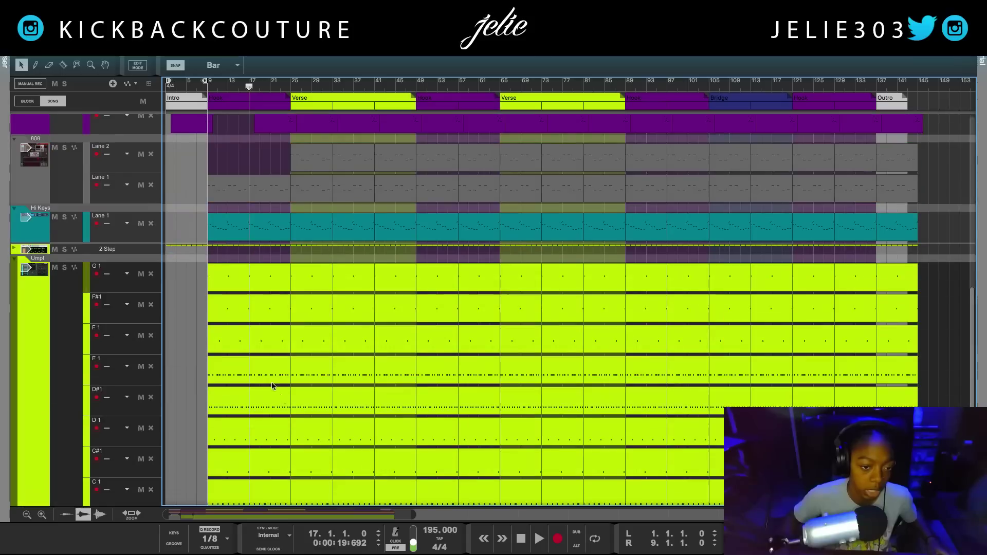
left_click(272, 475)
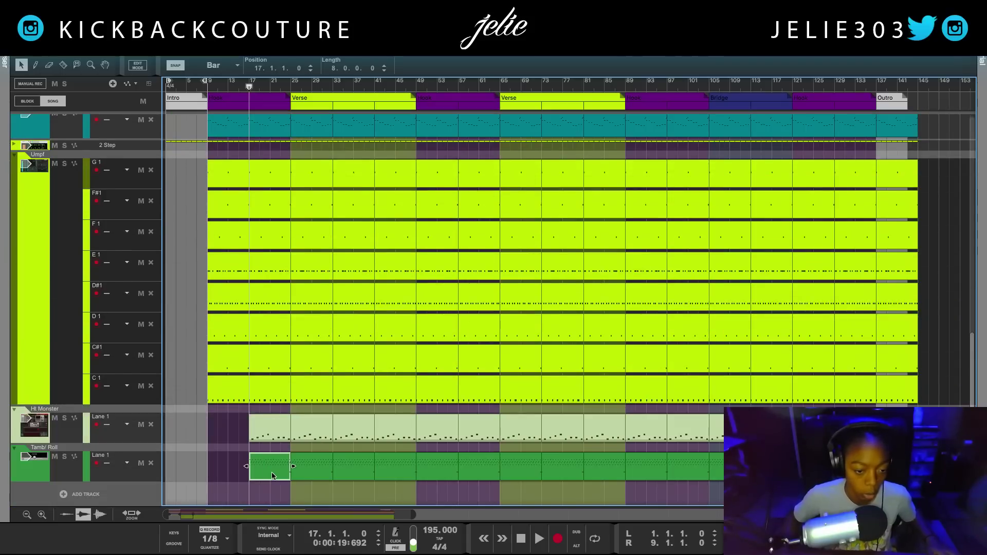
key("Delete")
- Play from bar 7 across the end of the Intro and past bar 16, checking the melodic tracks
scroll(222, 164, "up", 10)
left_click(202, 84)
key("space")
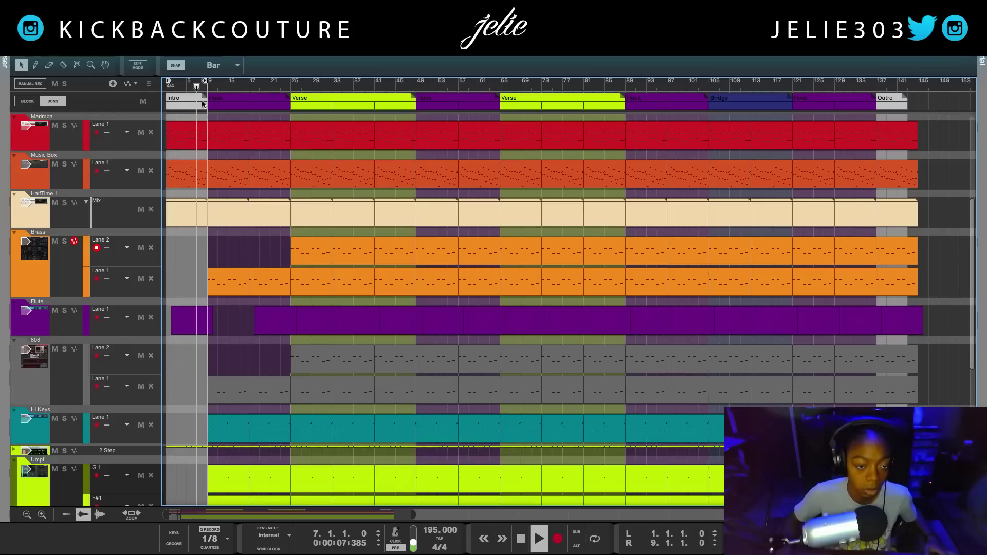
scroll(252, 396, "up", 1)
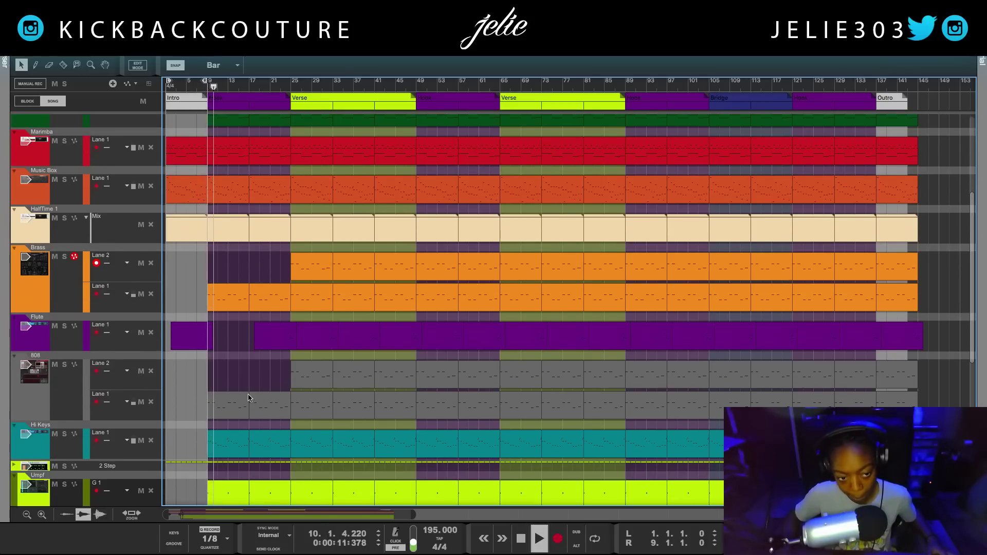
scroll(246, 395, "up", 2)
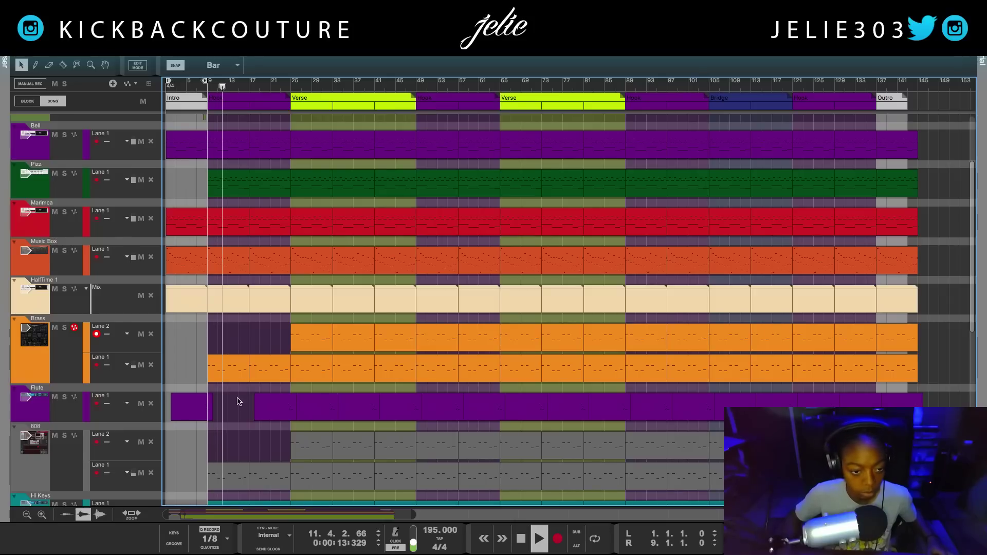
scroll(239, 396, "up", 2)
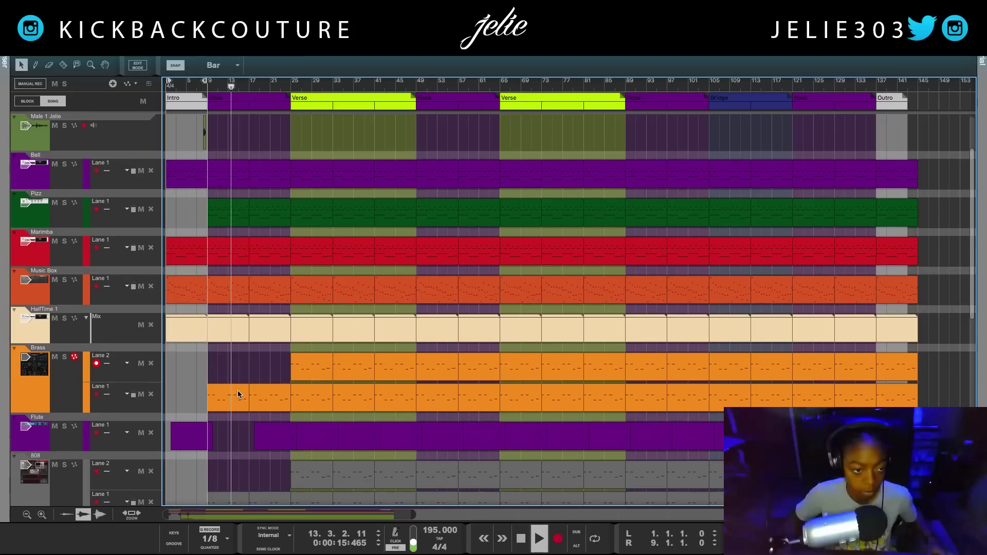
scroll(235, 370, "up", 2)
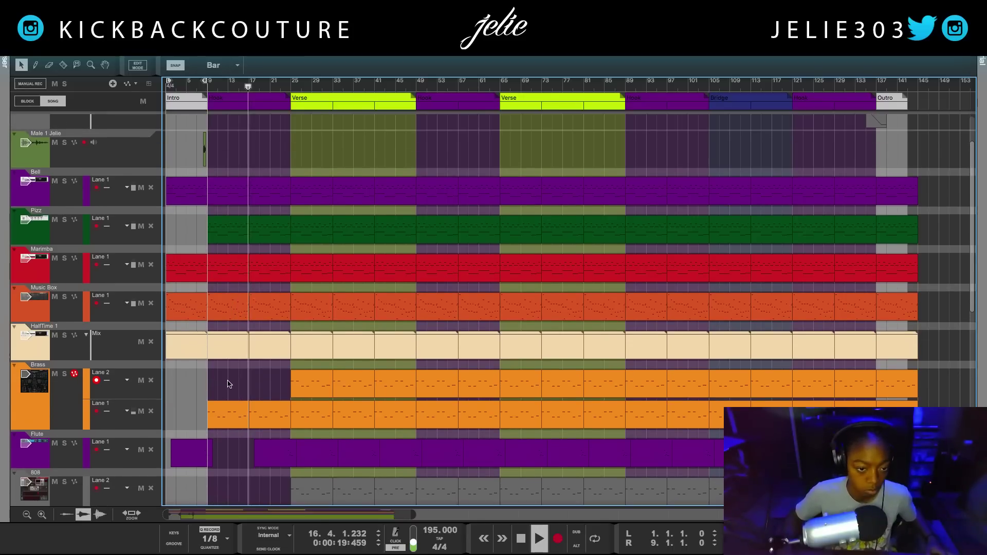
- Delete the Music Box clips at bar 9 and in the Intro, auditioning the section from bar 9
left_click(226, 317)
key("space")
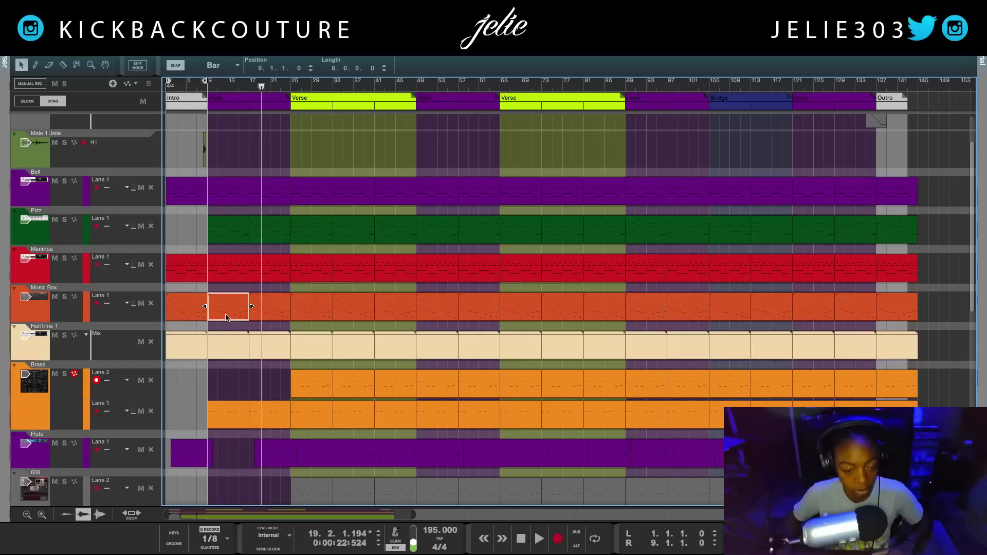
key("Delete")
left_click(207, 90)
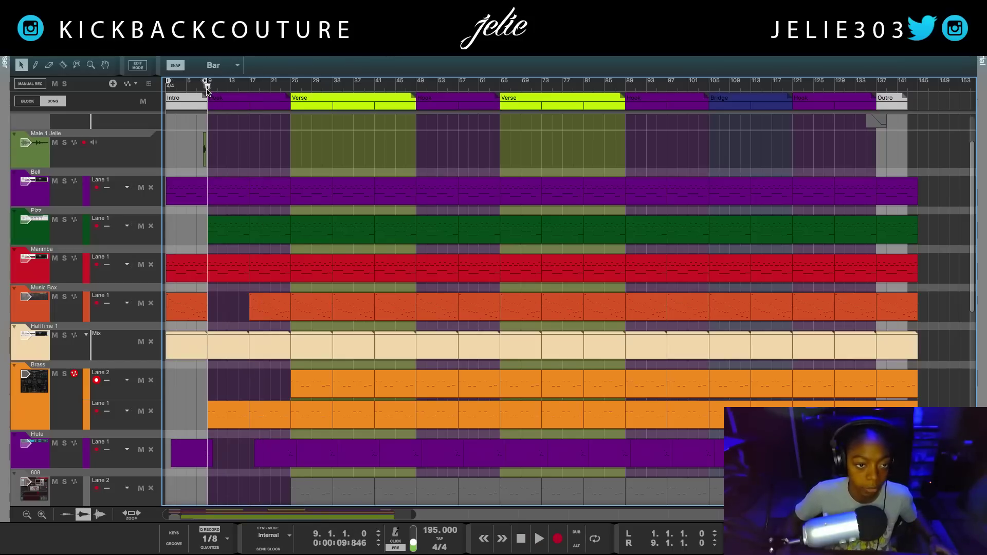
key("space")
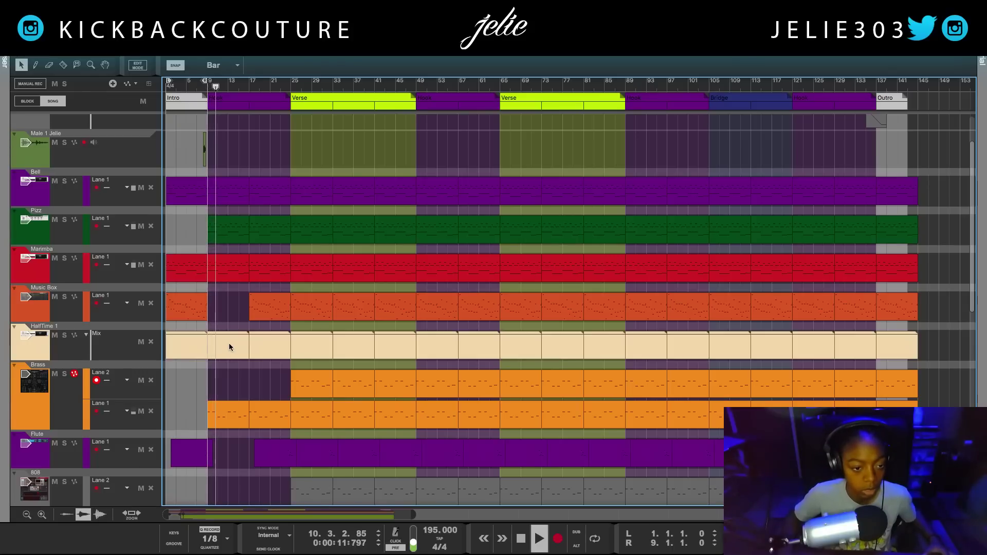
left_click(187, 304)
key("Delete")
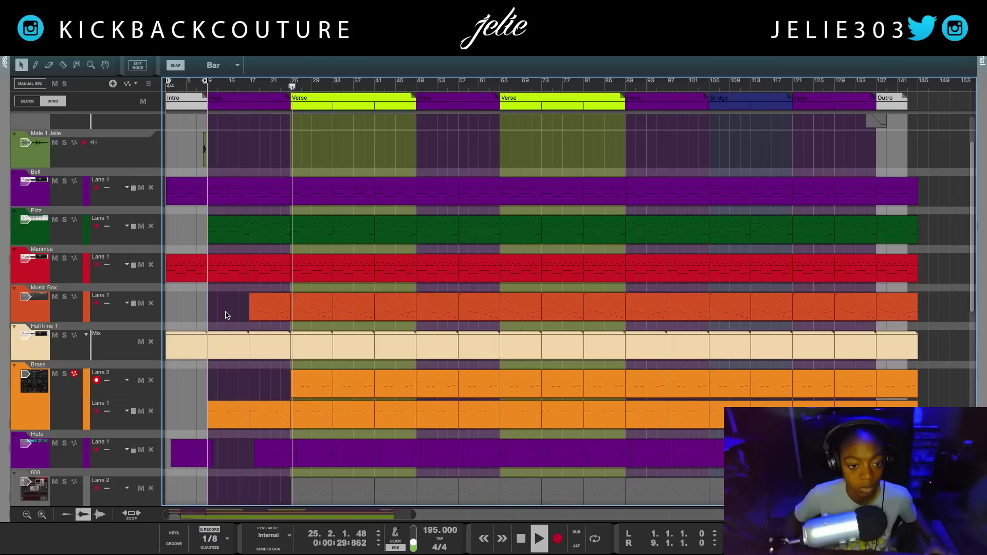
- Play the song from the beginning into the section after bar 9 while reviewing the thinned-out tracks
key("space")
key("Home")
key("space")
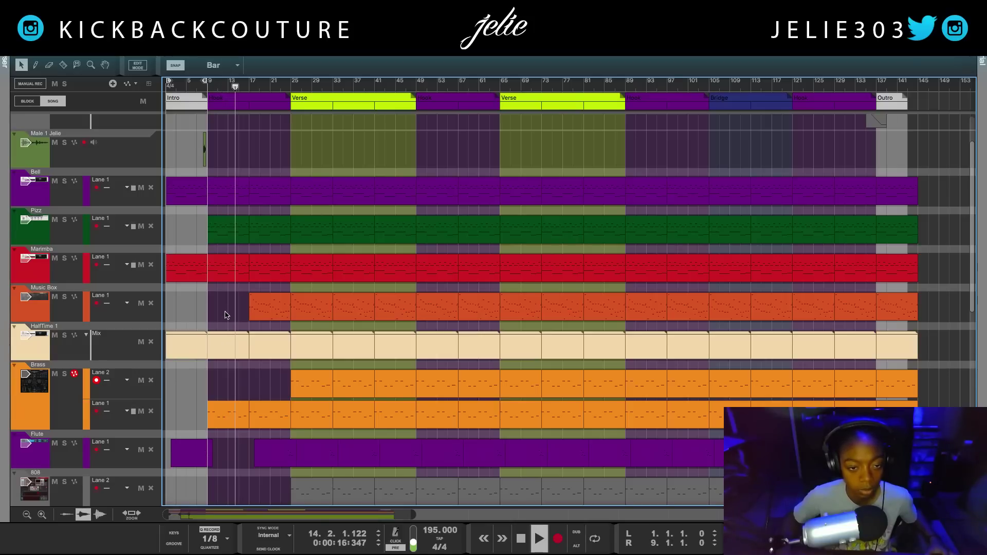
scroll(262, 339, "down", 10)
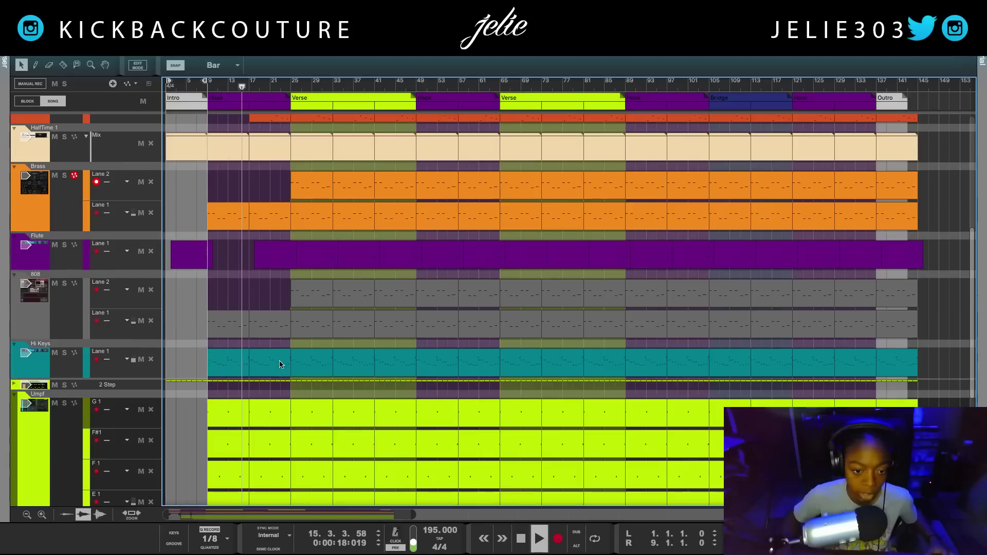
scroll(303, 221, "up", 10)
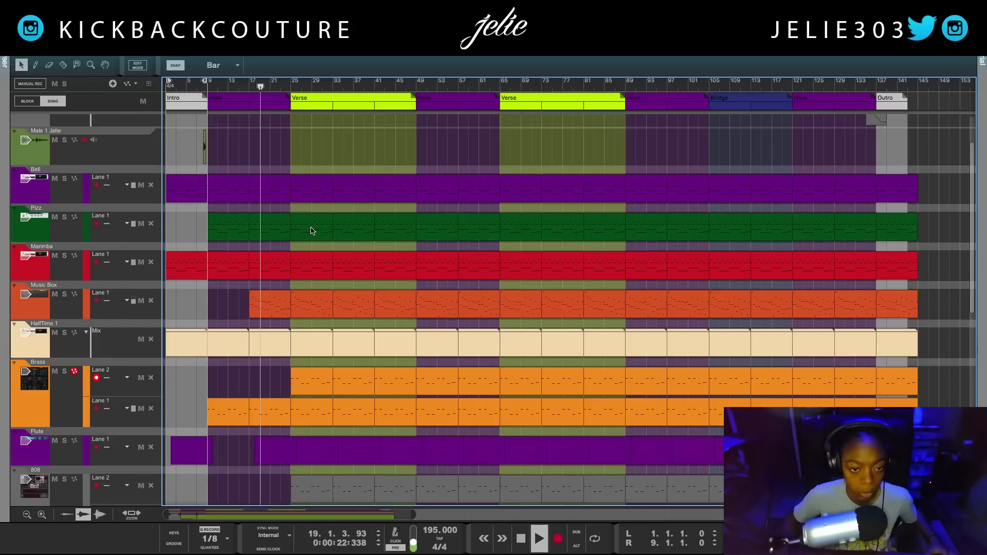
- Delete the Music Box clip at bar 25 and the Brass clips in both lanes across the first Verse
left_click(307, 303)
key("Delete")
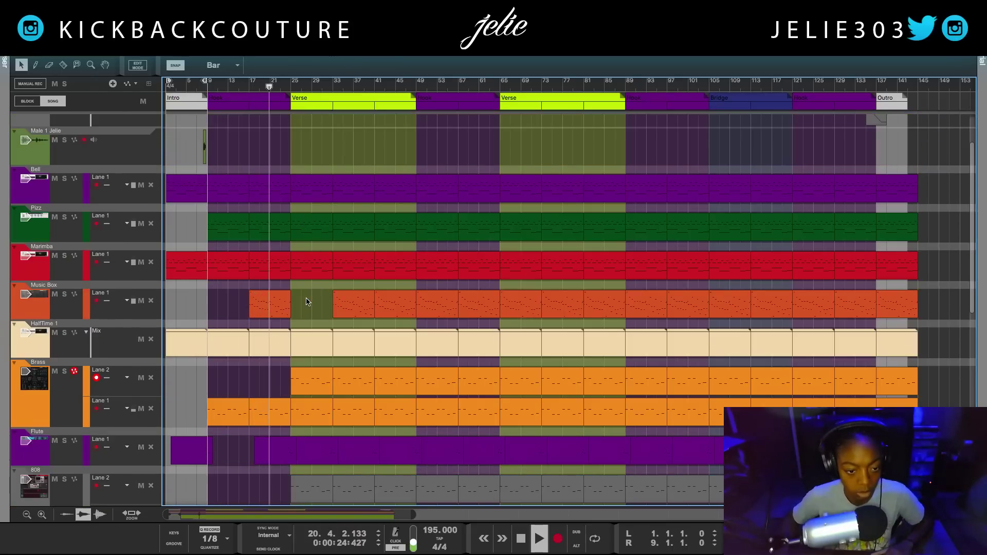
left_click(313, 379)
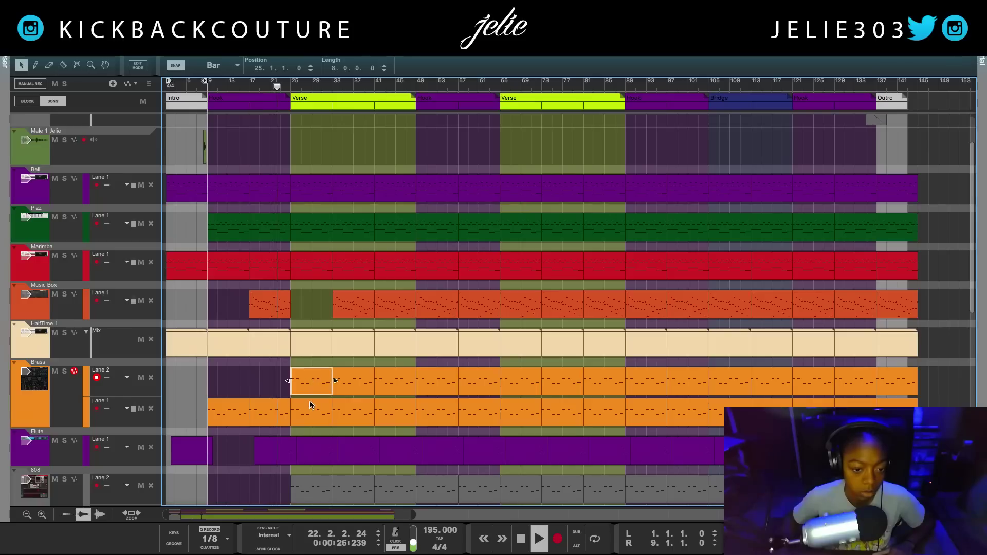
key("Delete")
left_click(308, 407)
key("Delete")
left_click_drag(311, 366, 394, 416)
key("Delete")
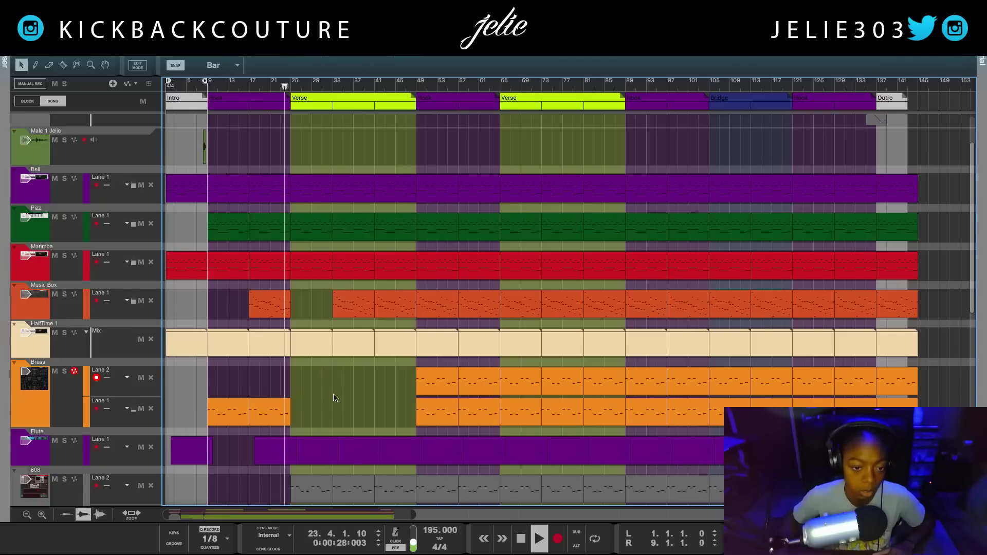
- Delete all the Monster and Tamb/Roll clips across the first Verse, from bar 25 to bar 49
scroll(334, 406, "up", 1)
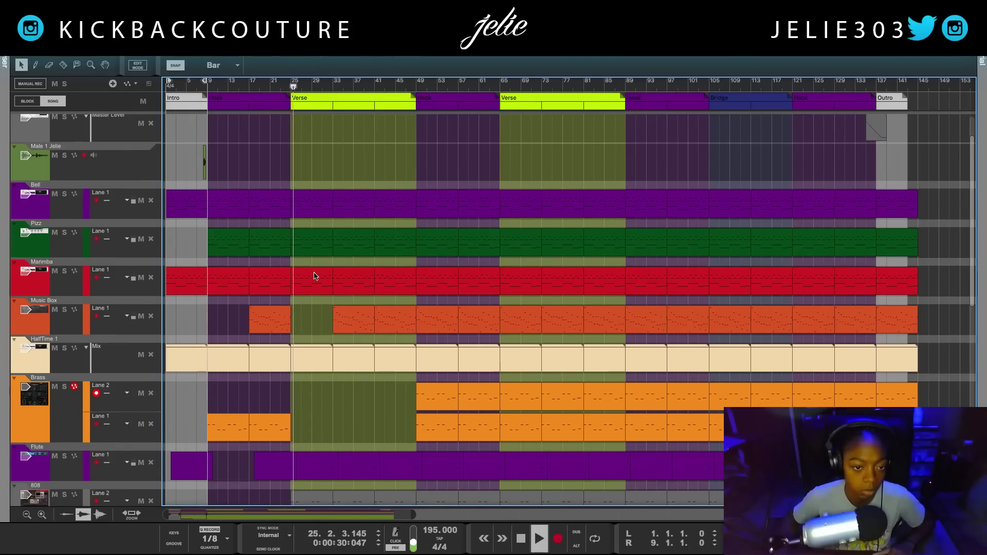
scroll(300, 403, "down", 10)
left_click(307, 466)
key("Delete")
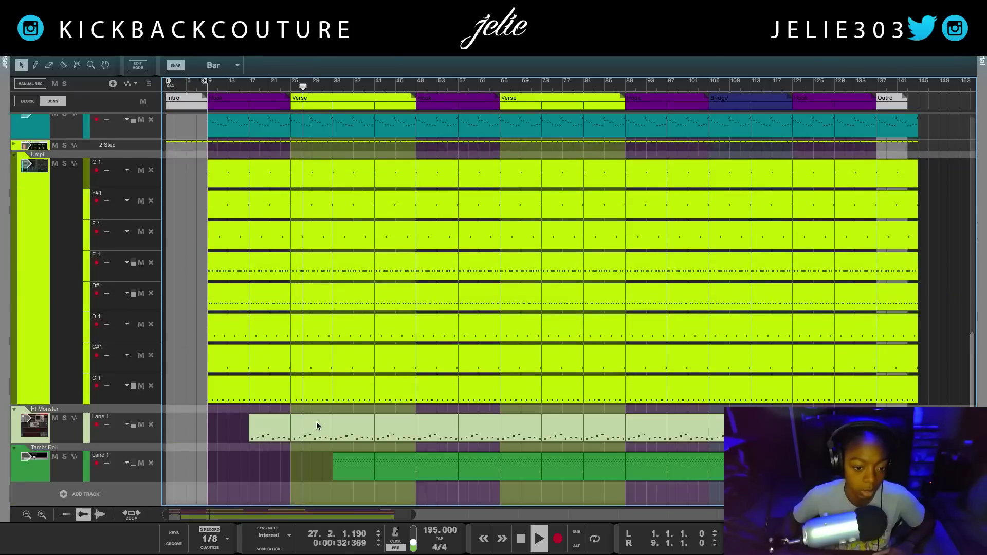
left_click(314, 427)
key("Delete")
left_click(345, 424)
key("Delete")
left_click_drag(322, 412, 362, 459)
key("Delete")
left_click(383, 436)
key("Delete")
left_click(392, 465)
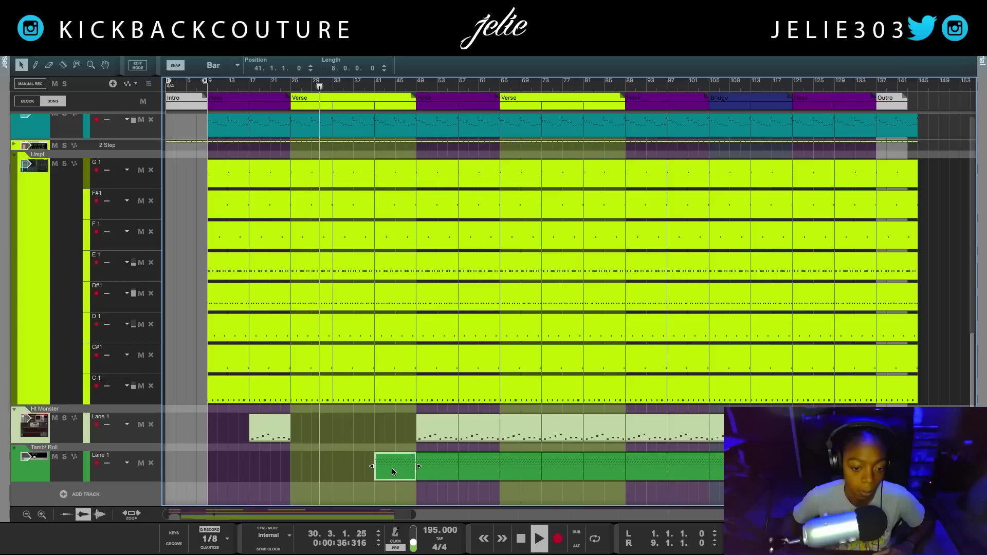
key("Delete")
- Delete the Music Box clip that starts at bar 33 in the first Verse
scroll(319, 408, "up", 6)
scroll(319, 403, "up", 6)
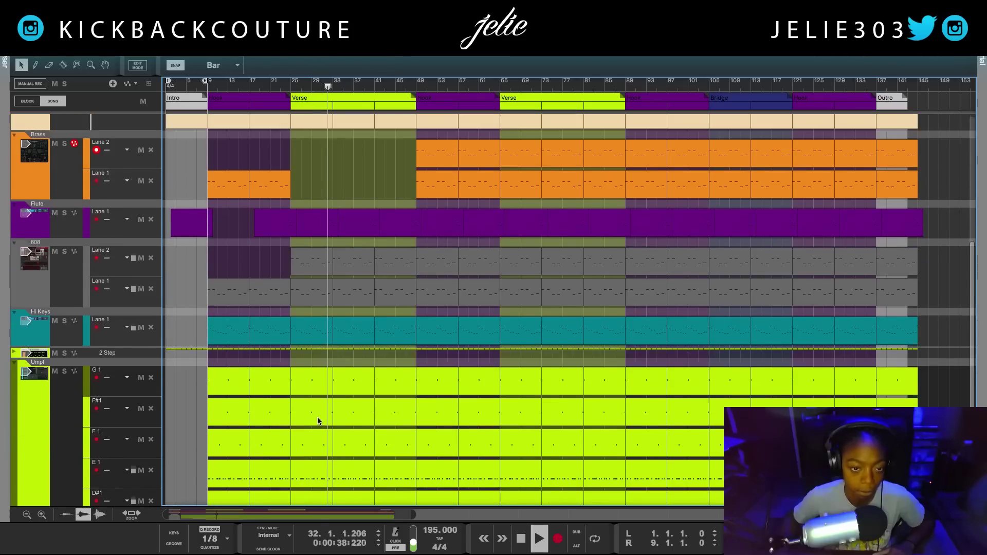
scroll(319, 401, "up", 2)
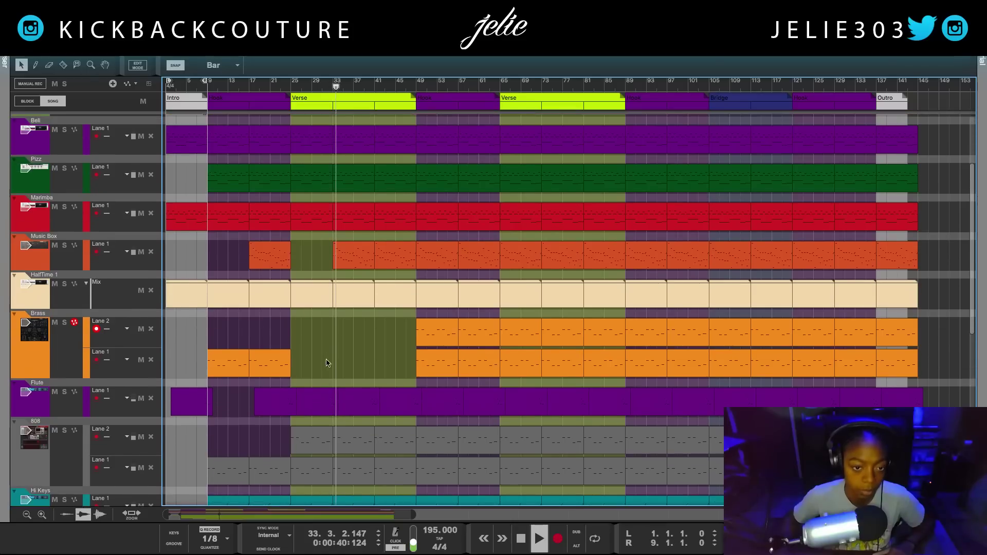
left_click(341, 278)
key("Delete")
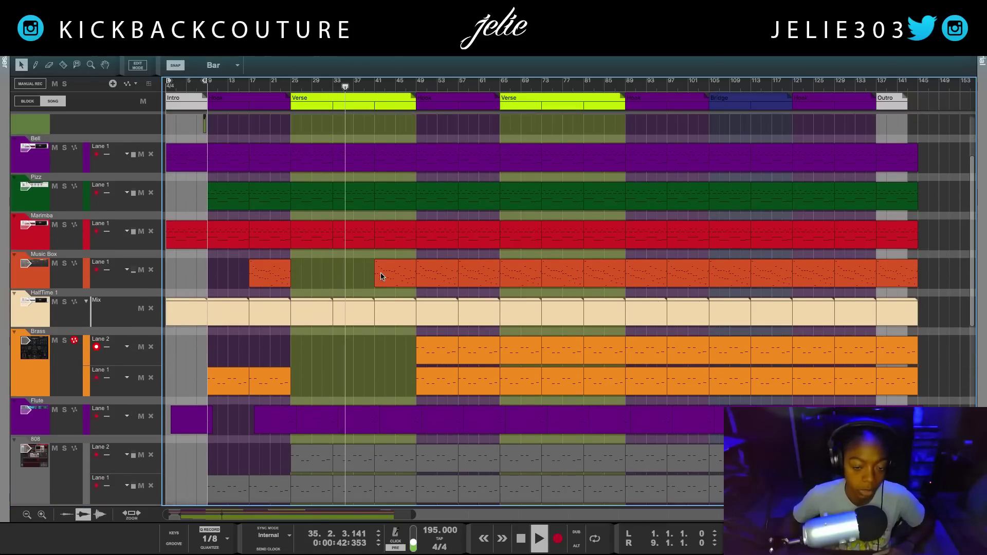
- Stop playback, select the first Verse block and set the left and right locators to its range, bars 25 to 49
scroll(364, 308, "up", 6)
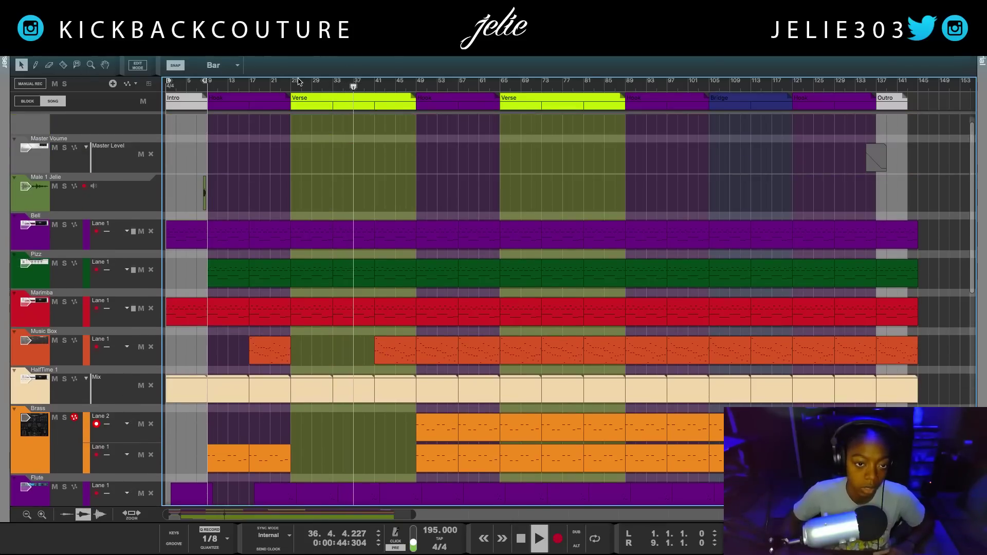
key("space")
right_click(325, 108)
left_click(315, 129)
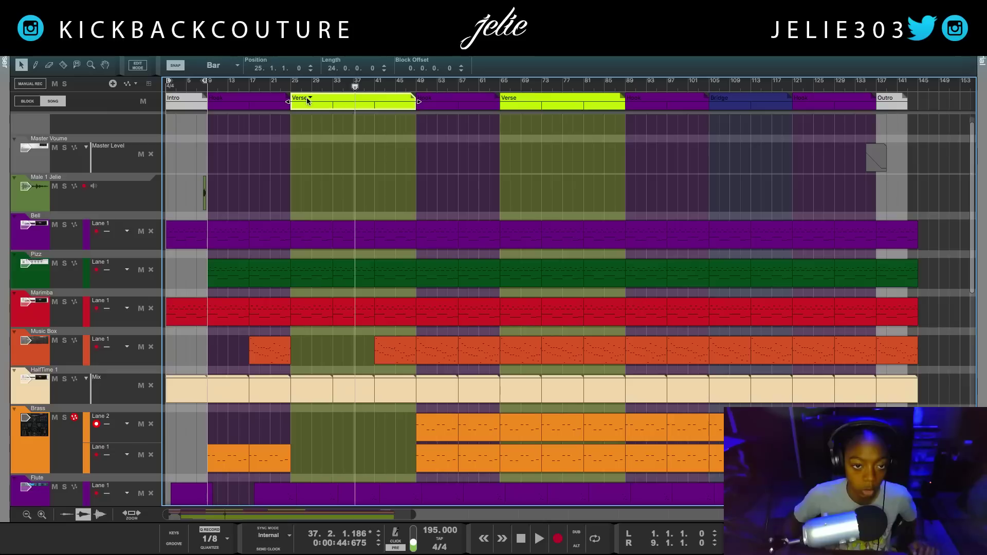
key("ctrl+l")
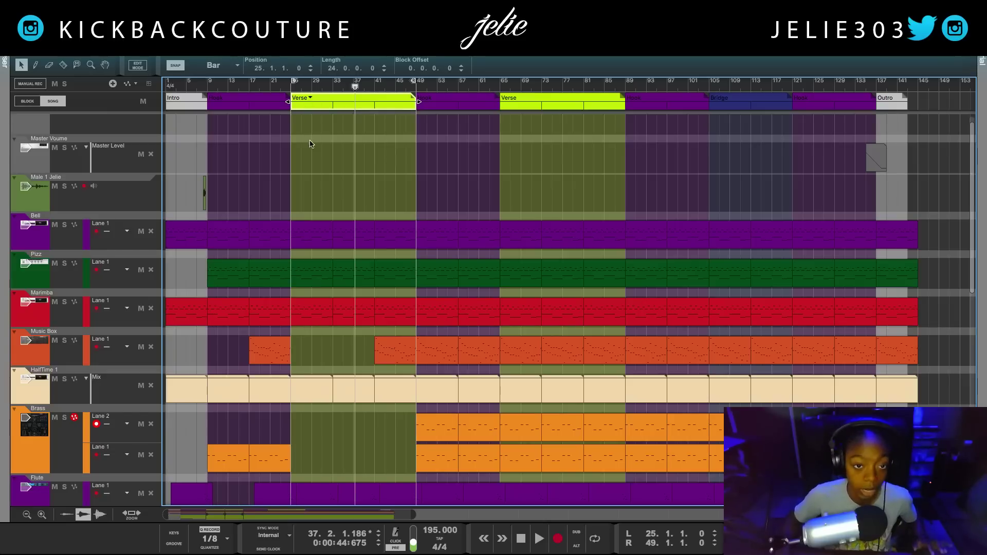
- Place the playhead at bar 25, turn on looping and briefly play the start of the Verse
left_click(291, 87)
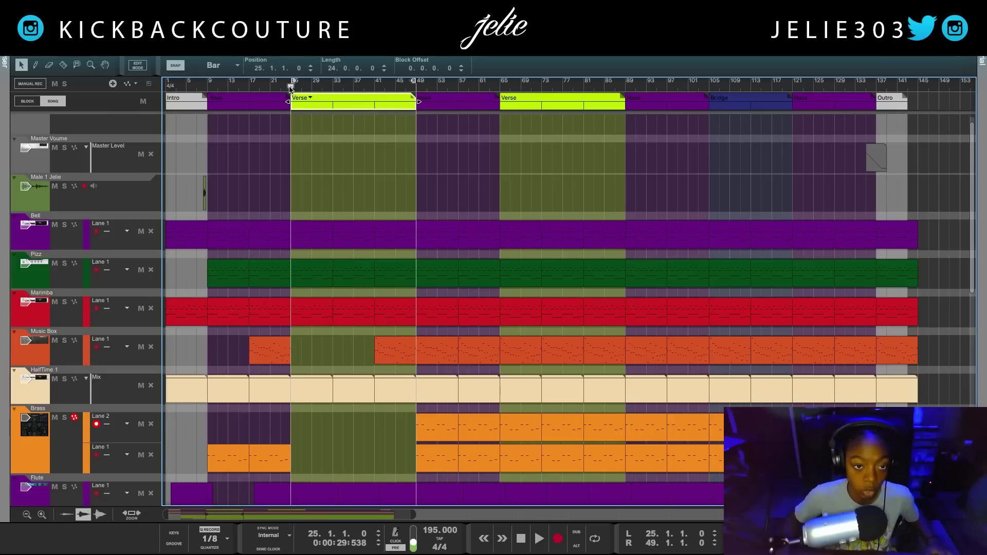
scroll(339, 185, "down", 1)
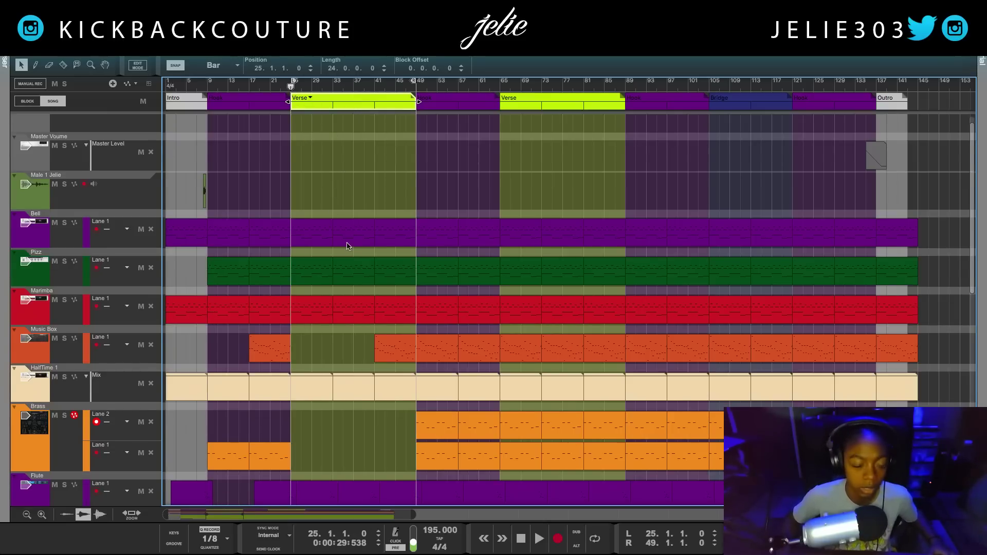
scroll(348, 267, "down", 1)
scroll(342, 311, "down", 1)
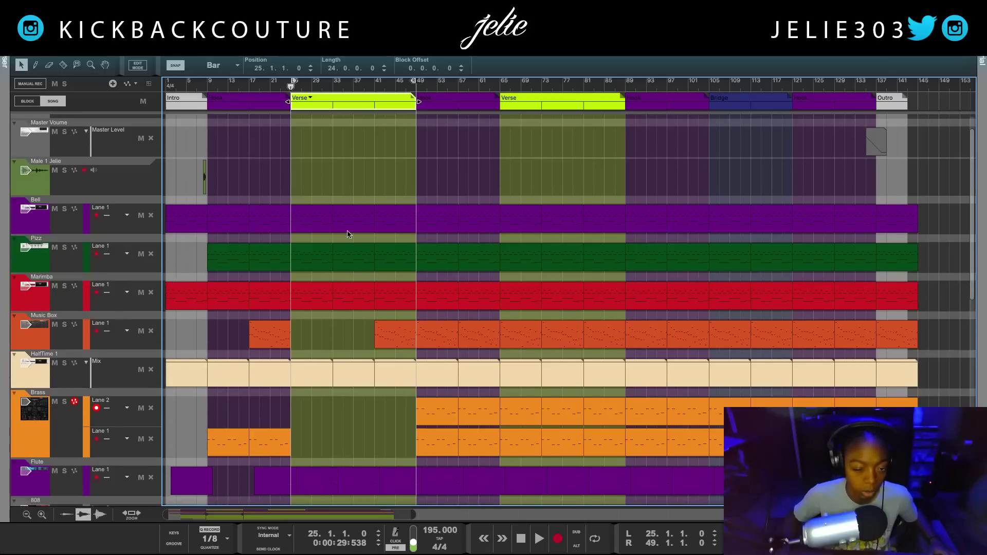
key("slash")
key("space")
key("space")
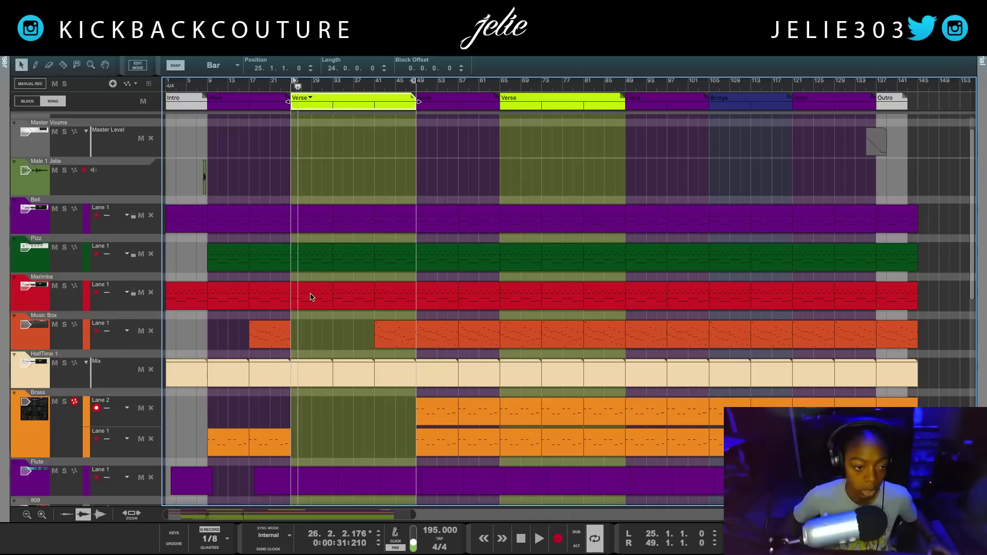
- Delete the Marimba and Pizz clips that start at bar 25
left_click(310, 298)
key("Delete")
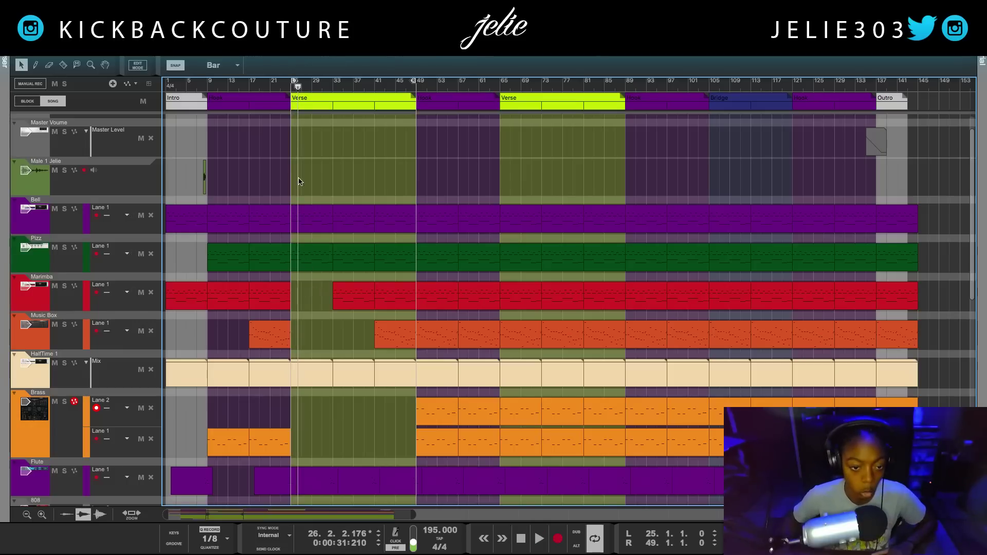
left_click(310, 253)
key("Delete")
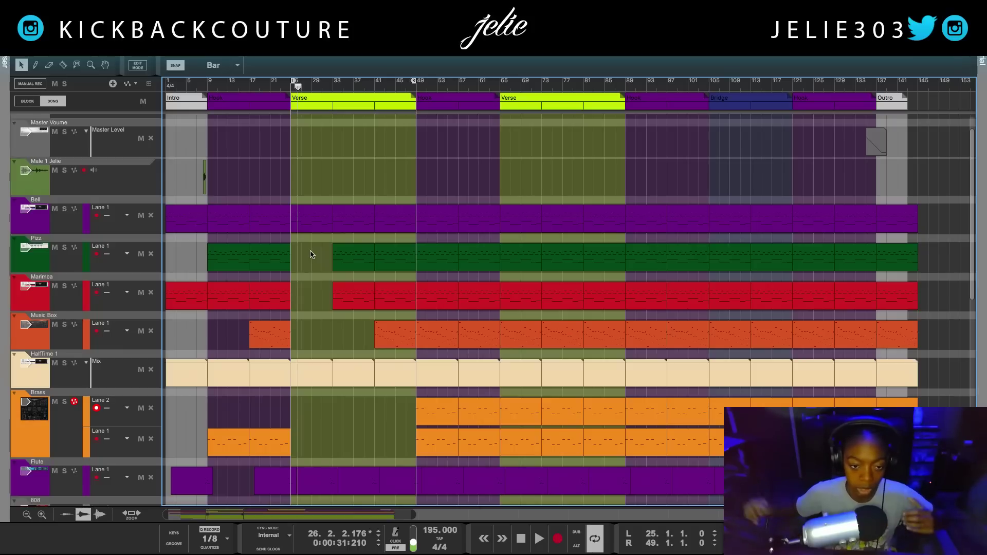
- Play the looped Verse and delete the Flute clips that start at bars 26 and 34
key("space")
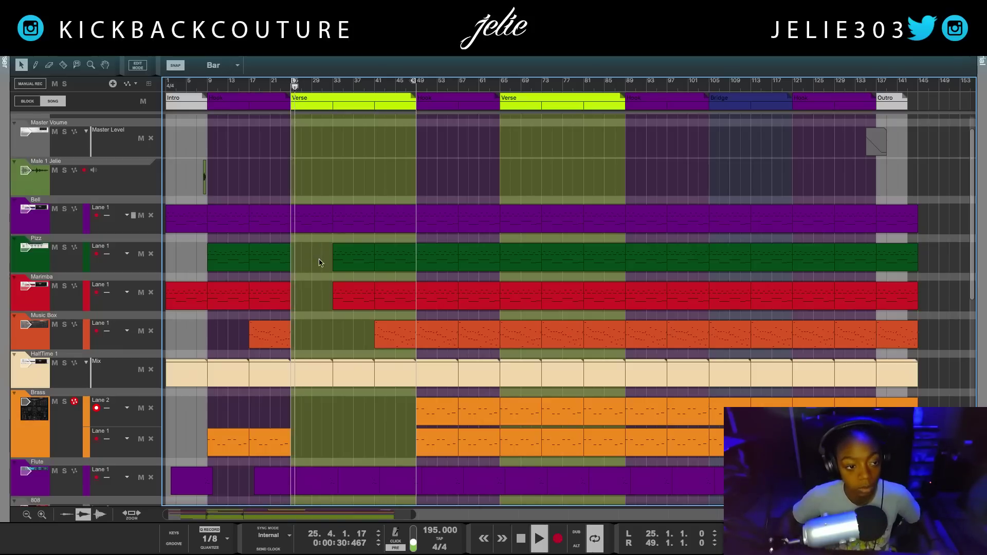
scroll(312, 307, "down", 1)
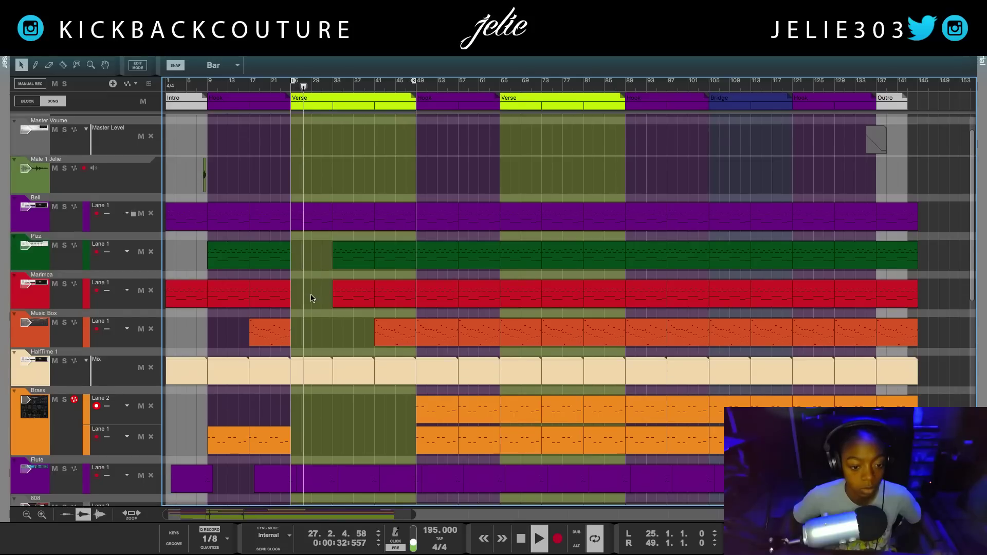
scroll(330, 456, "down", 1)
left_click(328, 463)
key("Delete")
left_click(357, 462)
key("Delete")
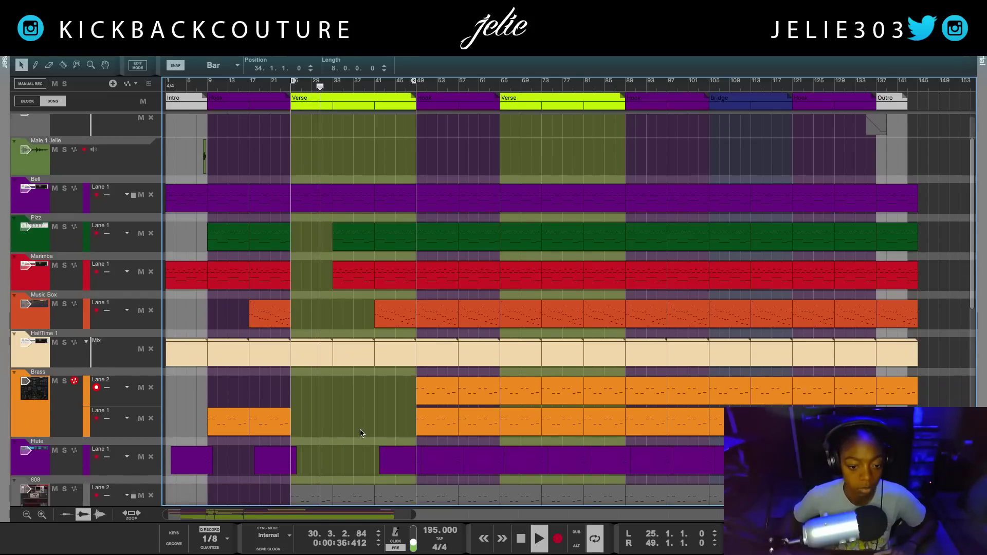
- Delete the Marimba clip at bar 33 and stop playback after hearing the change
scroll(355, 408, "up", 1)
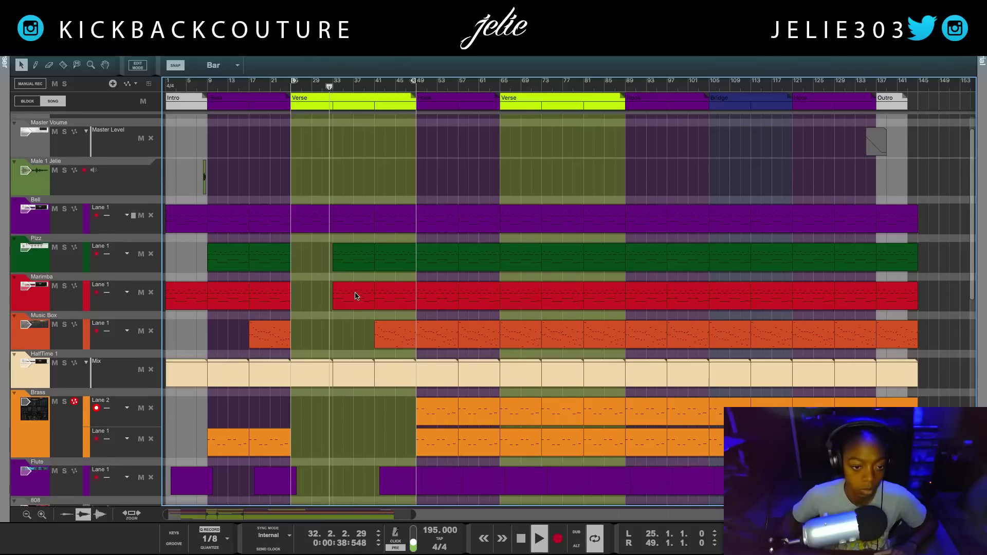
left_click(349, 293)
key("Delete")
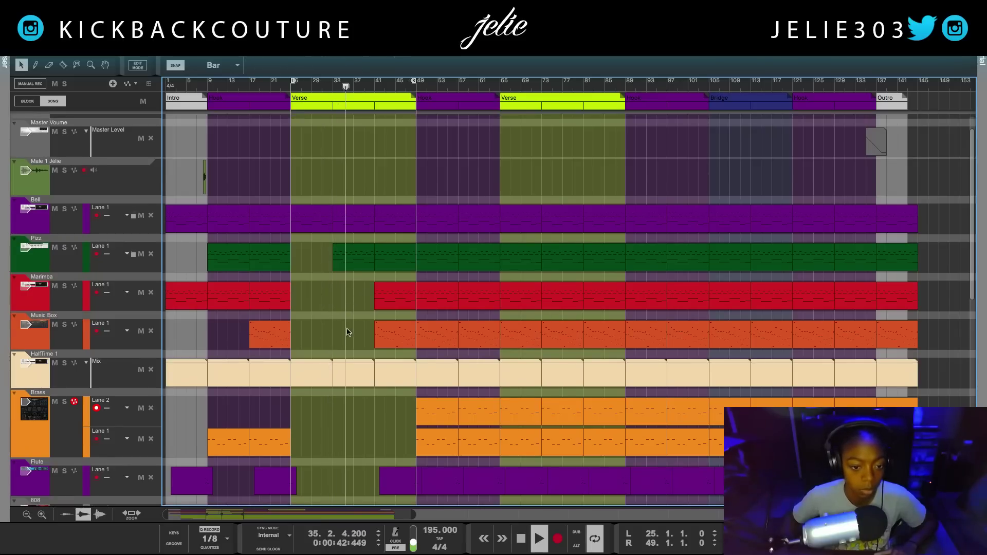
key("space")
- Delete the HalfTime 1 automation clip and the Music Box clip that start at bar 41
left_click(271, 374)
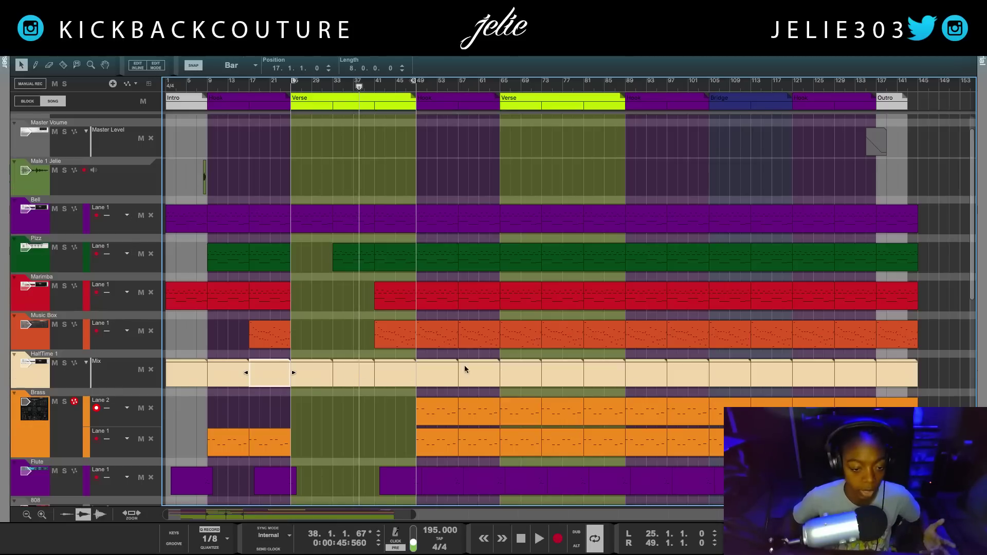
left_click(386, 370)
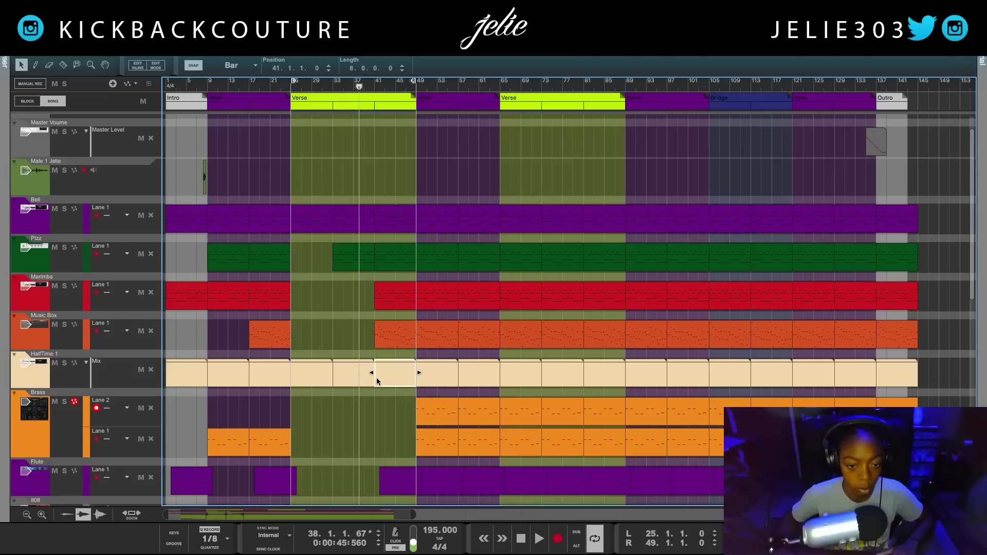
key("Delete")
left_click(395, 337)
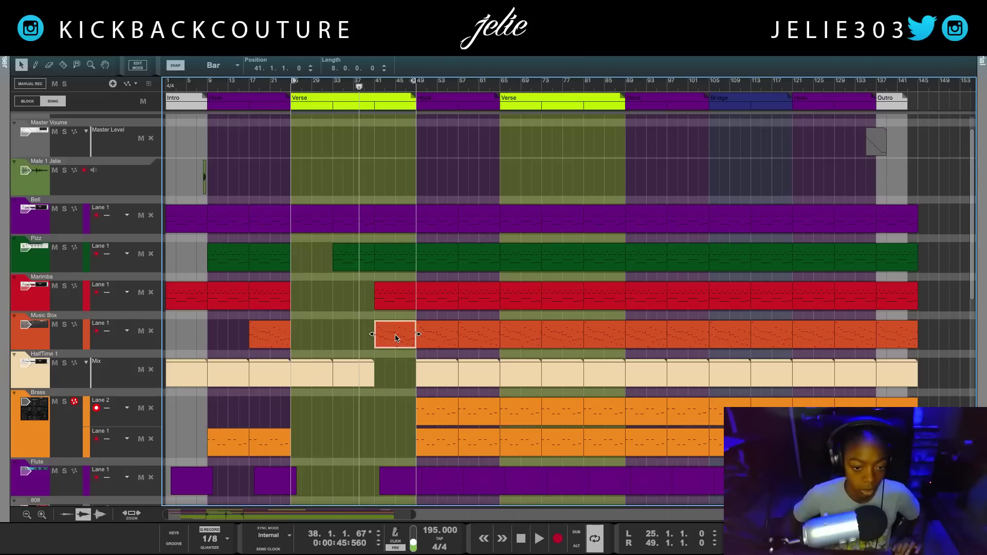
key("Delete")
- Play the end of the looped Verse and review the thinned-out melodic and drum tracks
key("space")
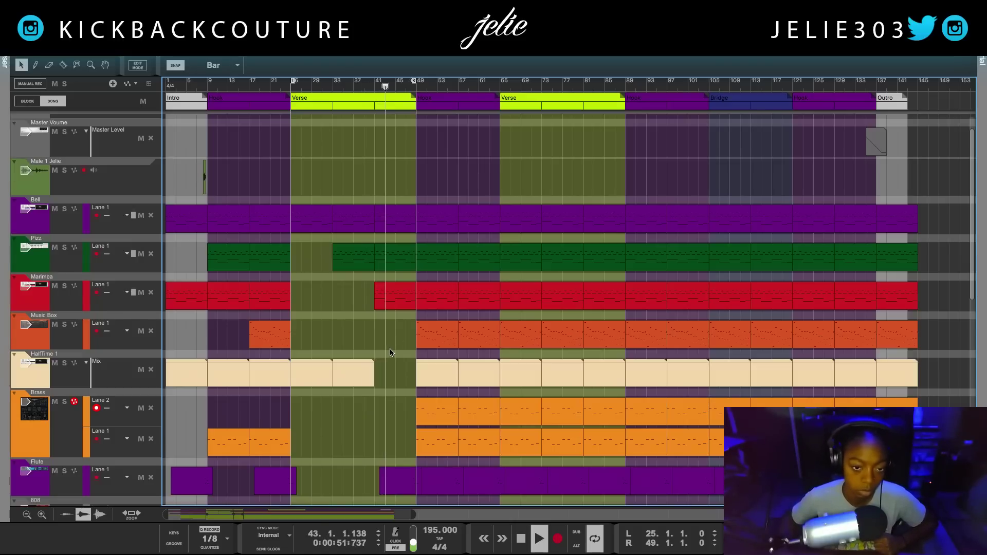
scroll(386, 395, "down", 1)
scroll(387, 395, "down", 1)
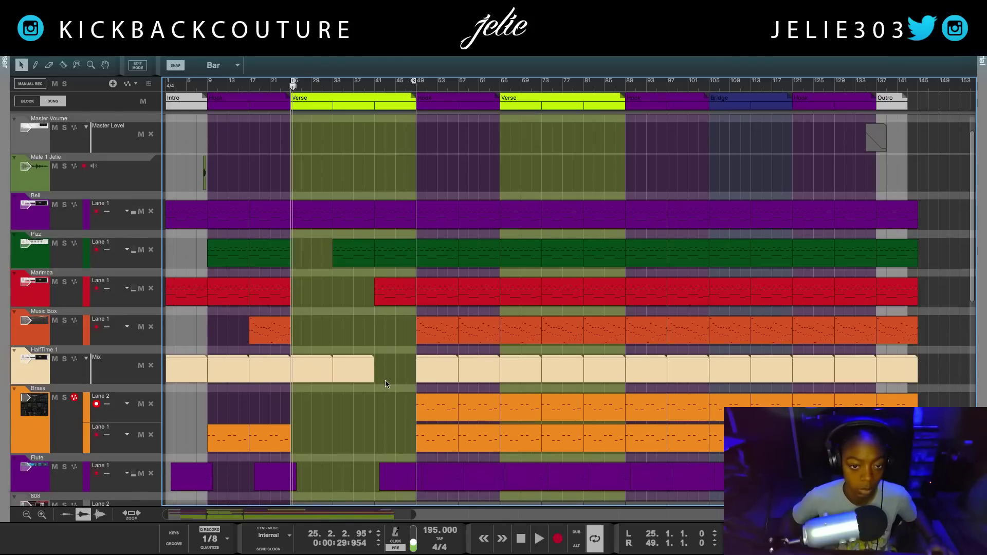
scroll(386, 388, "down", 3)
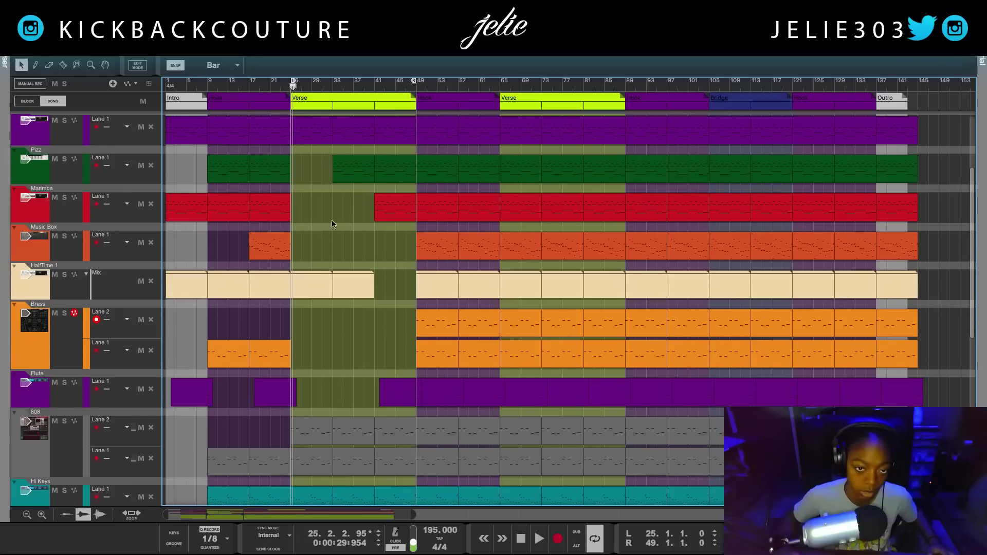
scroll(439, 383, "up", 1)
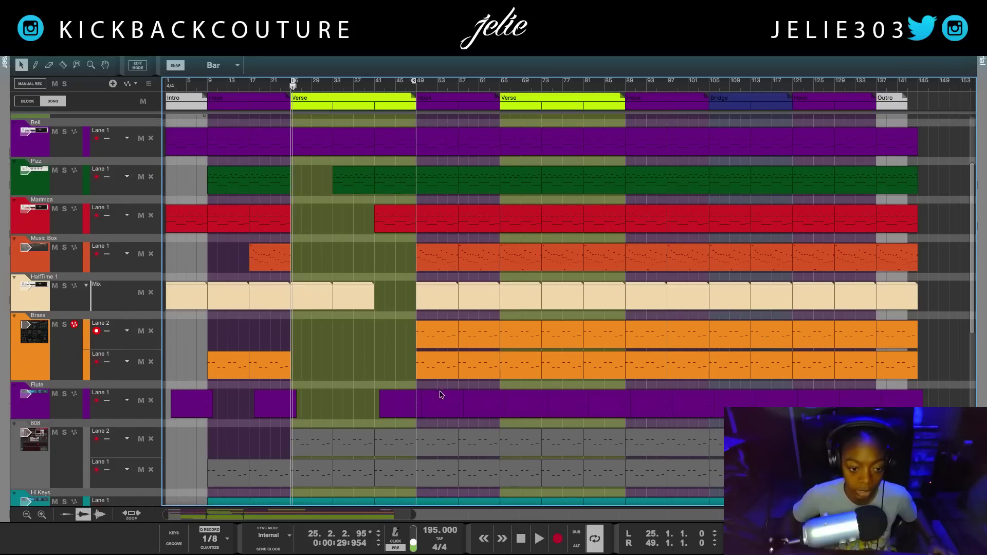
scroll(294, 408, "down", 10)
scroll(260, 309, "up", 7)
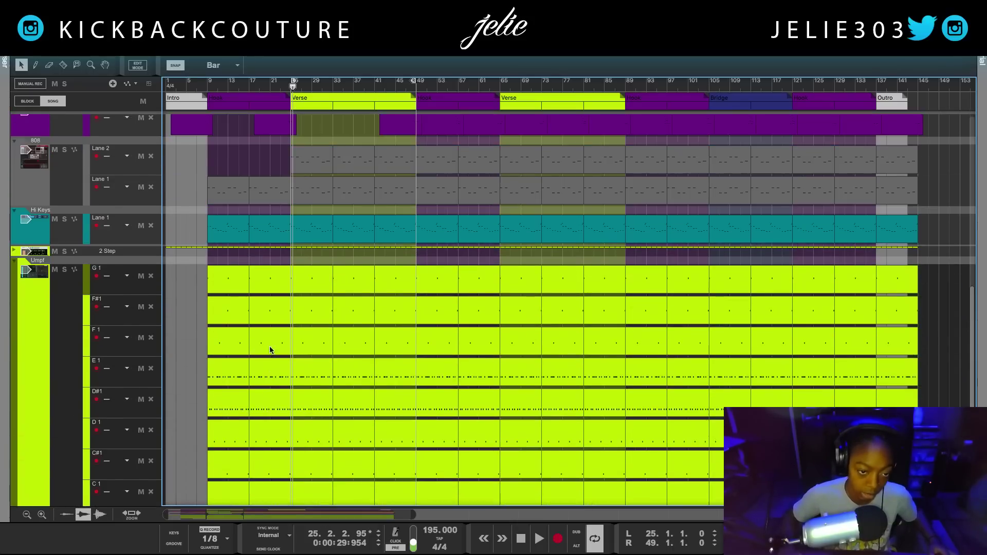
scroll(261, 309, "up", 5)
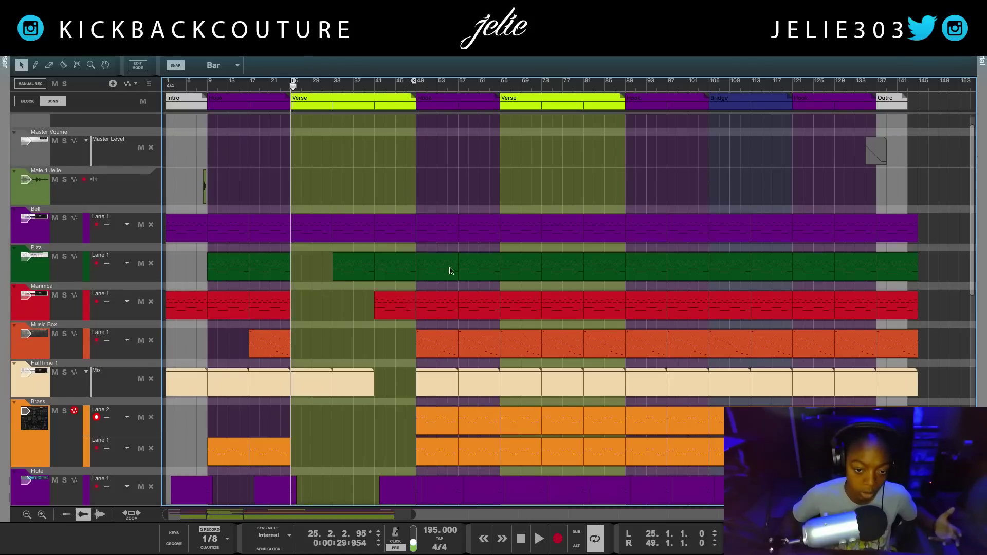
- Delete the HalfTime 1 and Tamb/Roll clips at bar 49, the Flute clip at bar 50 and the 808 Lane 2 clips across the first Verse
scroll(477, 345, "down", 6)
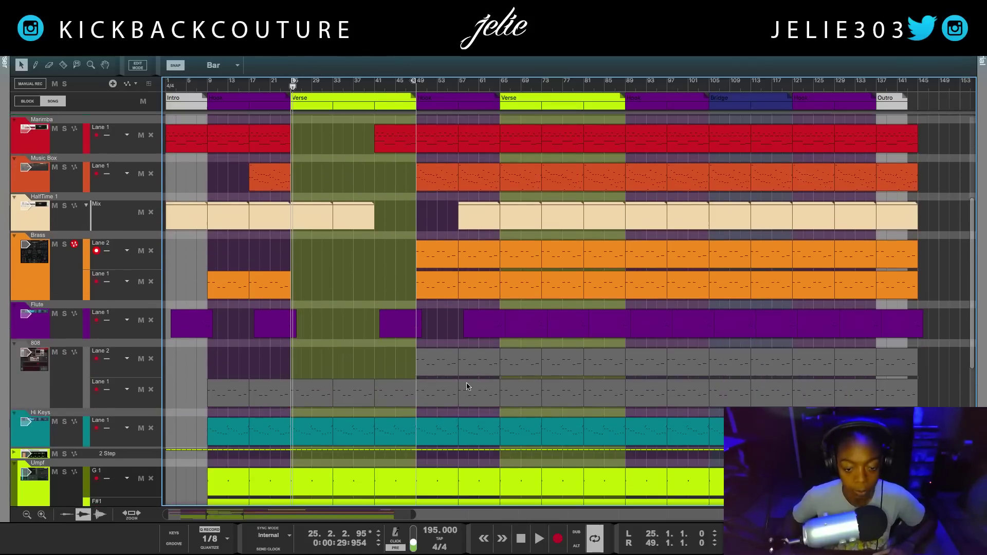
scroll(434, 437, "down", 5)
left_click_drag(435, 438, 394, 436)
key("Delete")
left_click(437, 465)
key("Delete")
- Place the playhead at bar 45 and turn off looping
left_click(397, 87)
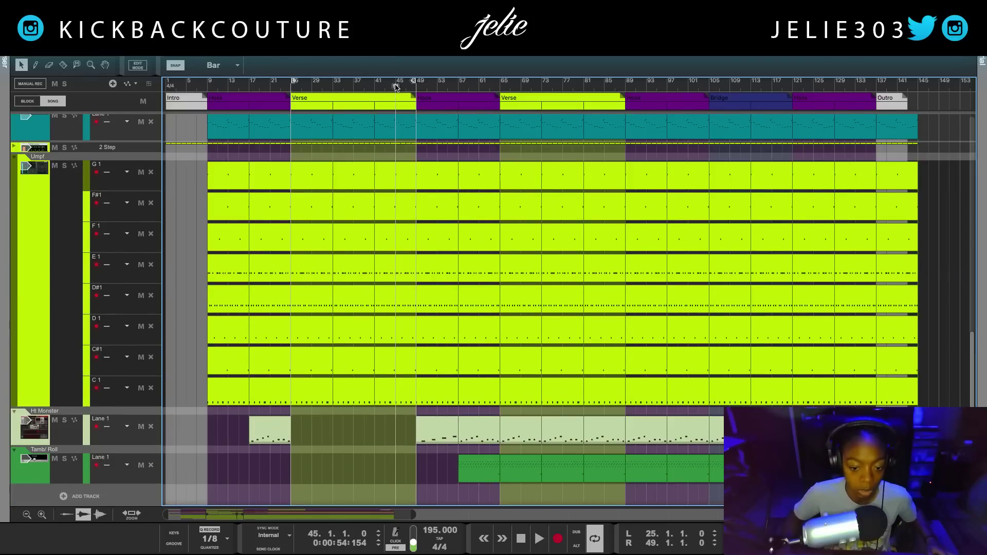
key("l")
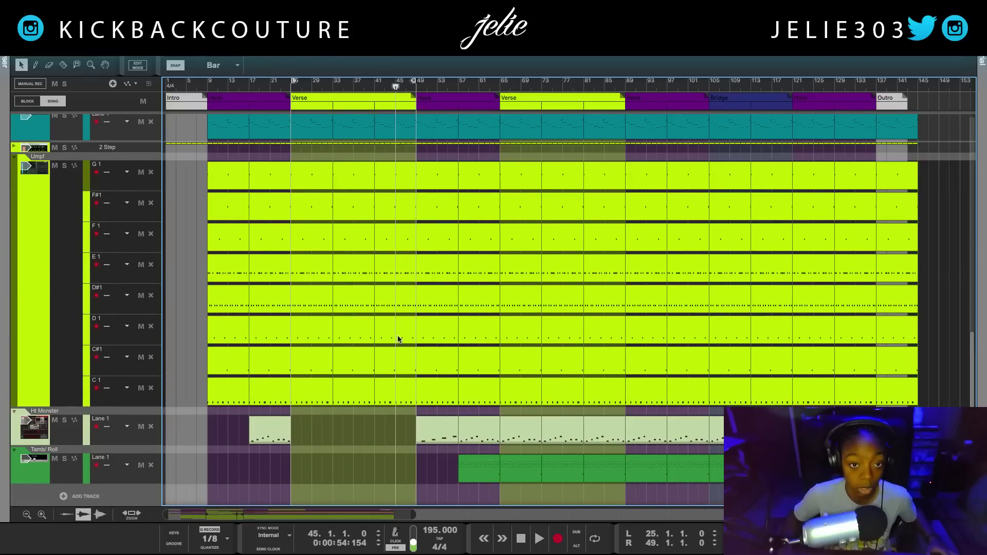
- Play the transition from the first Verse into the following Hook and review the melodic and drum tracks around bar 49
scroll(386, 401, "up", 11)
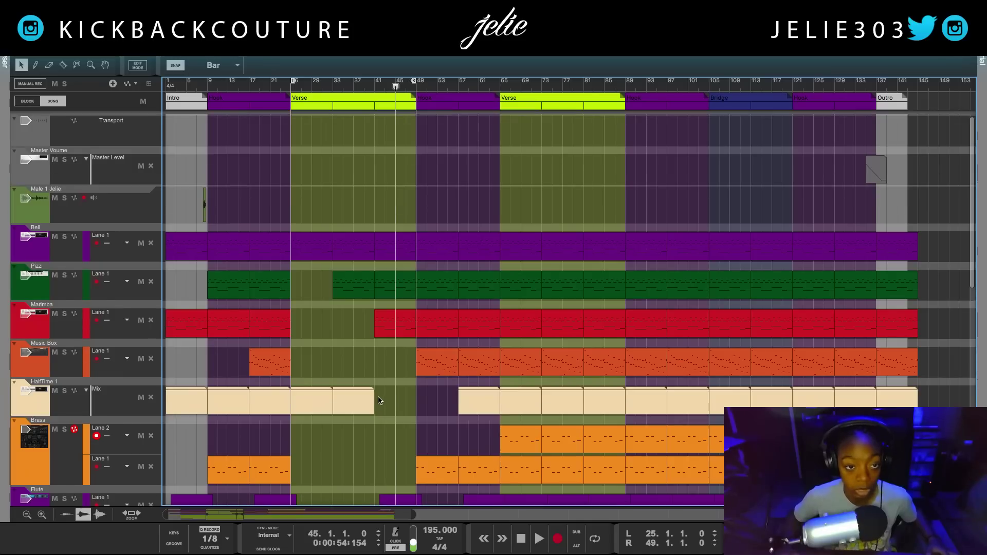
key("space")
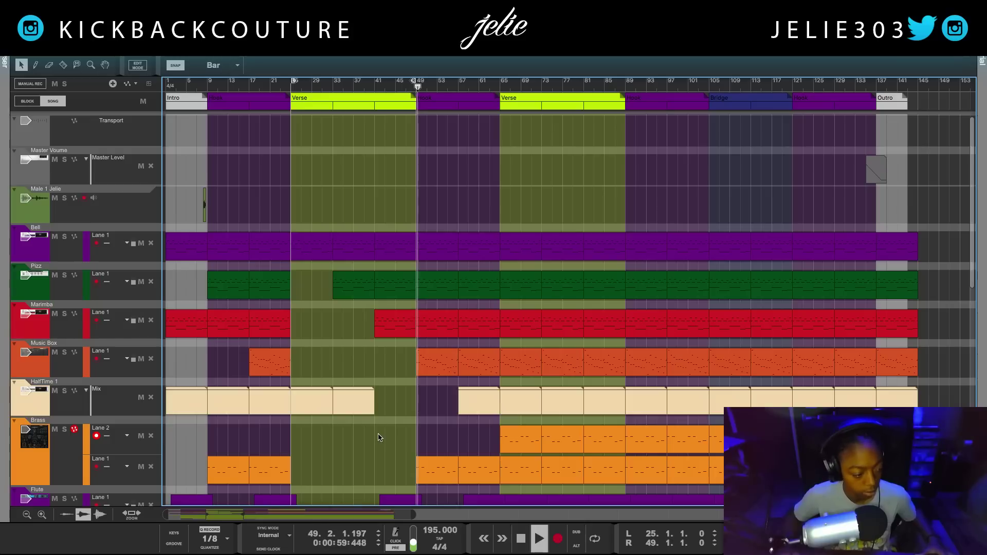
scroll(378, 438, "down", 4)
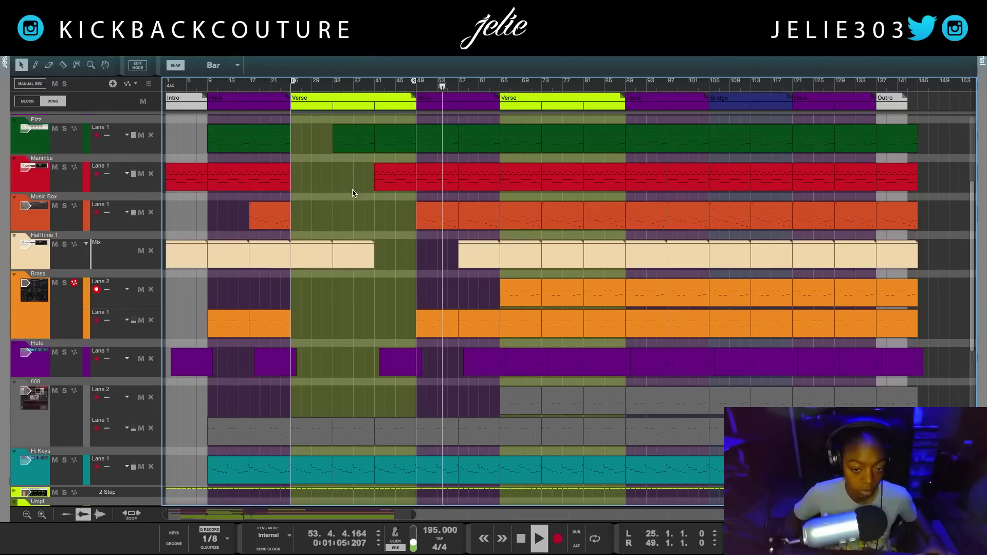
left_click(392, 86)
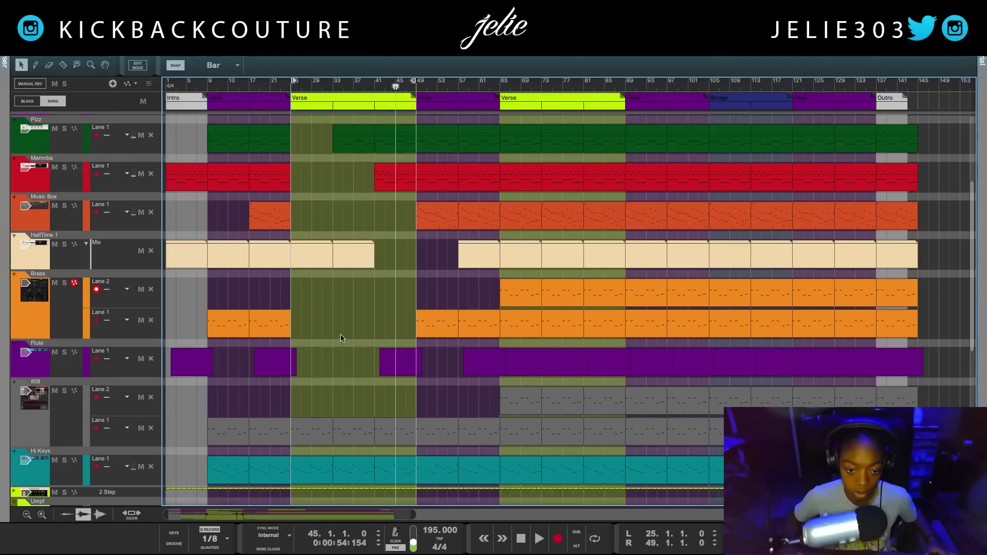
scroll(333, 332, "down", 10)
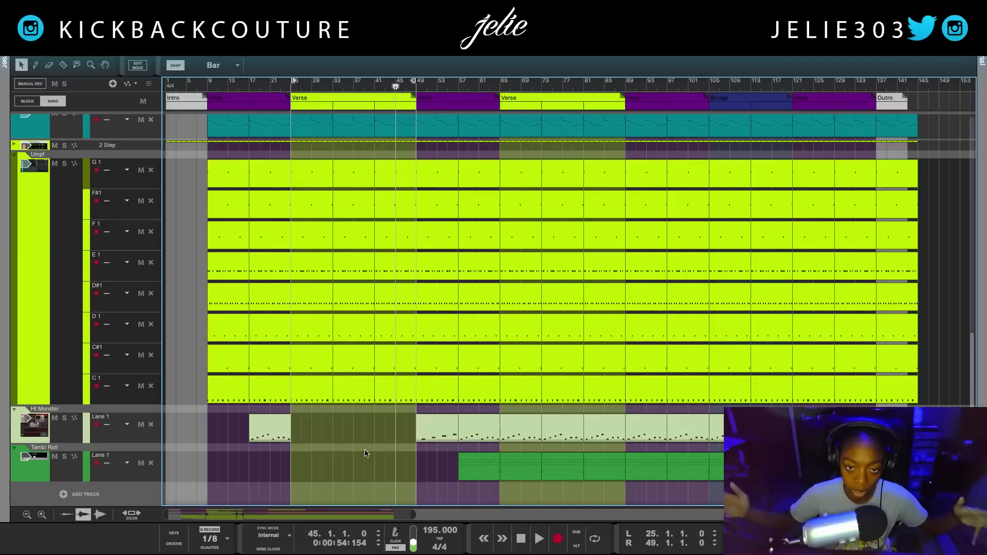
key("space")
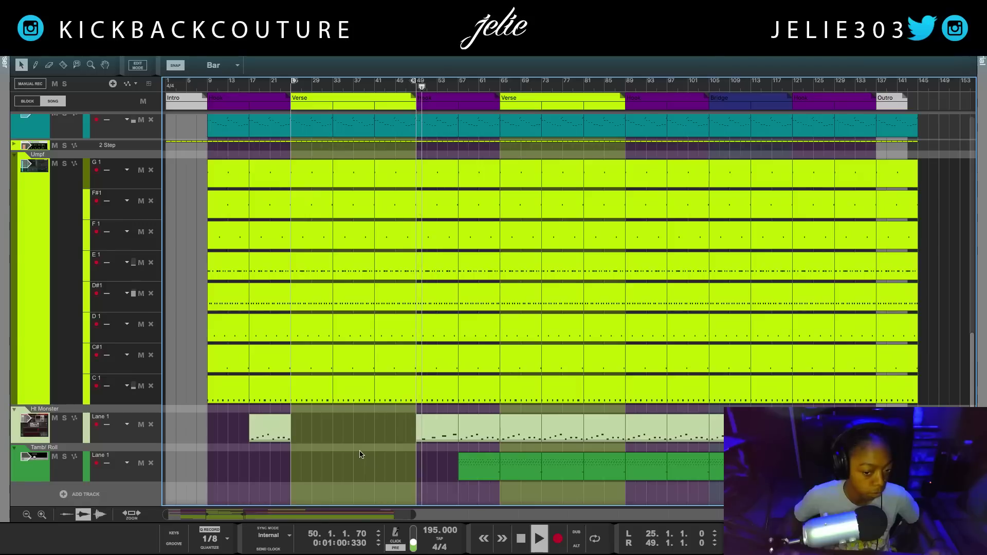
key("space")
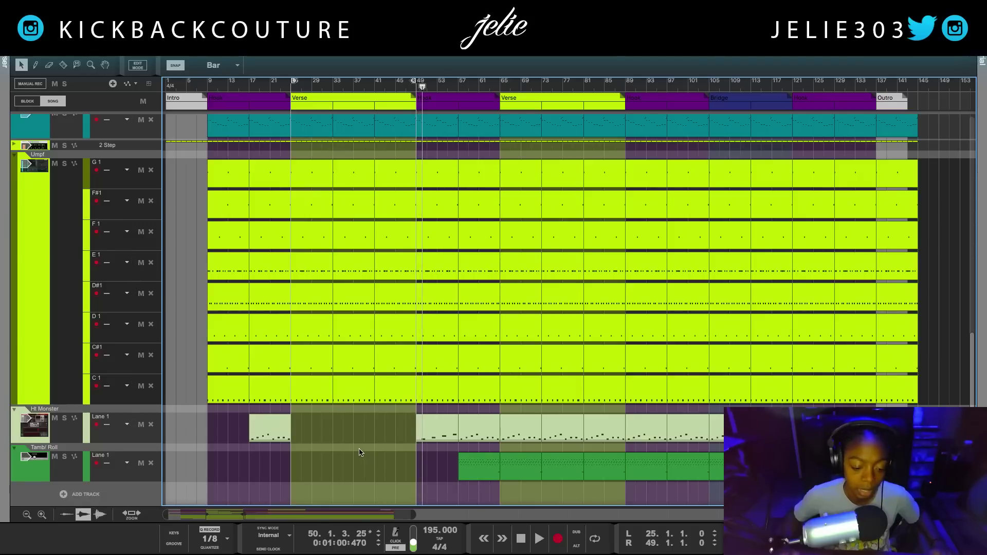
scroll(359, 452, "up", 10)
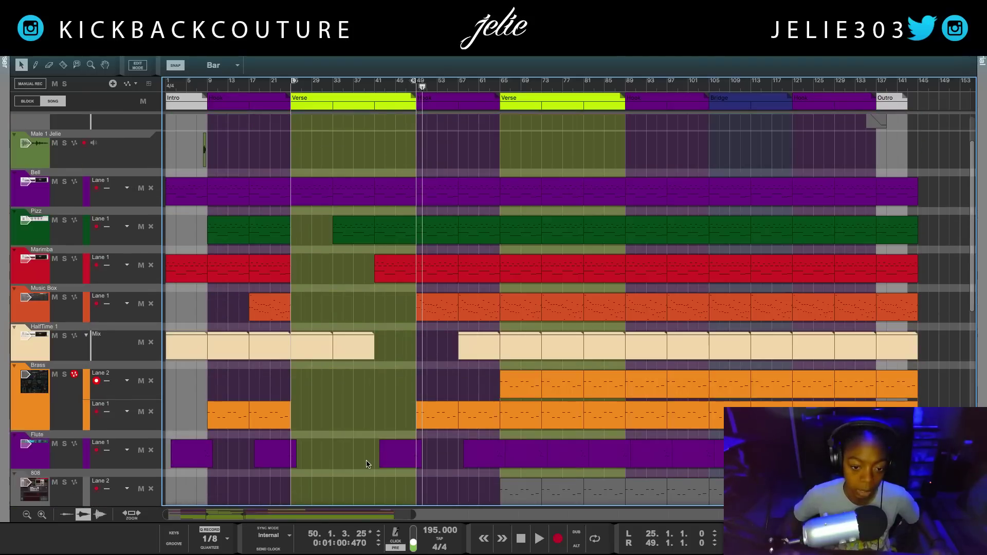
- Add the kiloHearts Tape Stop effect below the Matrix devices in the master section and check its Start Time
key("F6")
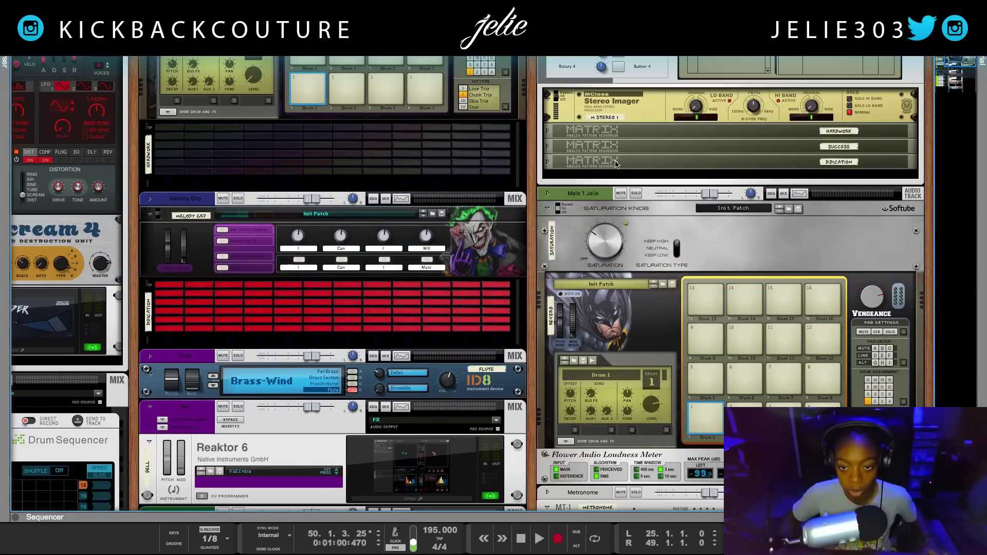
right_click(619, 177)
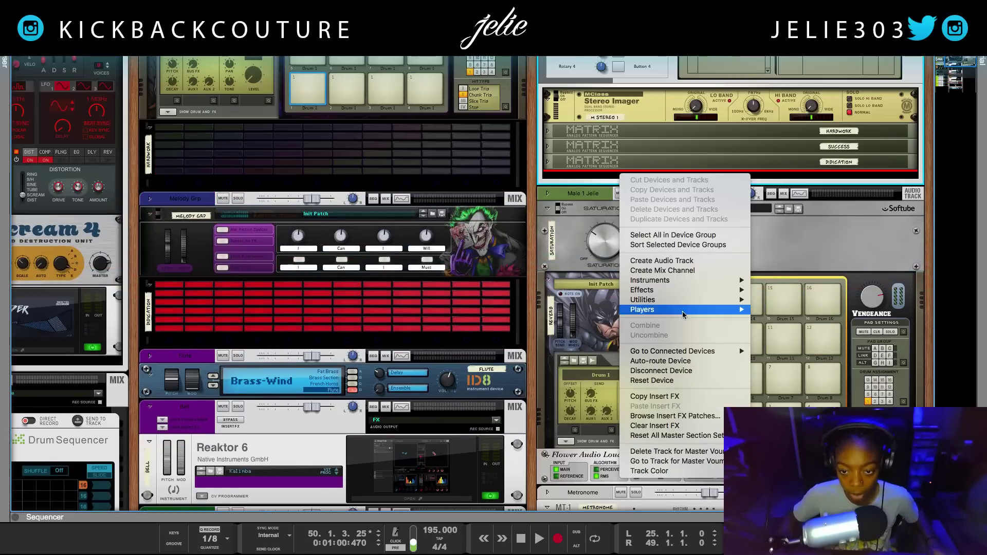
mouse_move(680, 292)
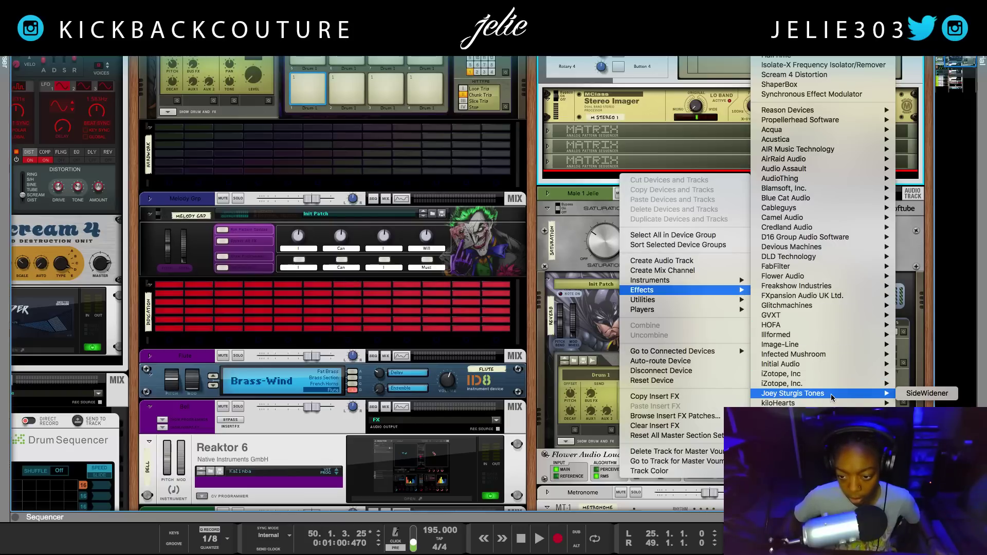
mouse_move(832, 404)
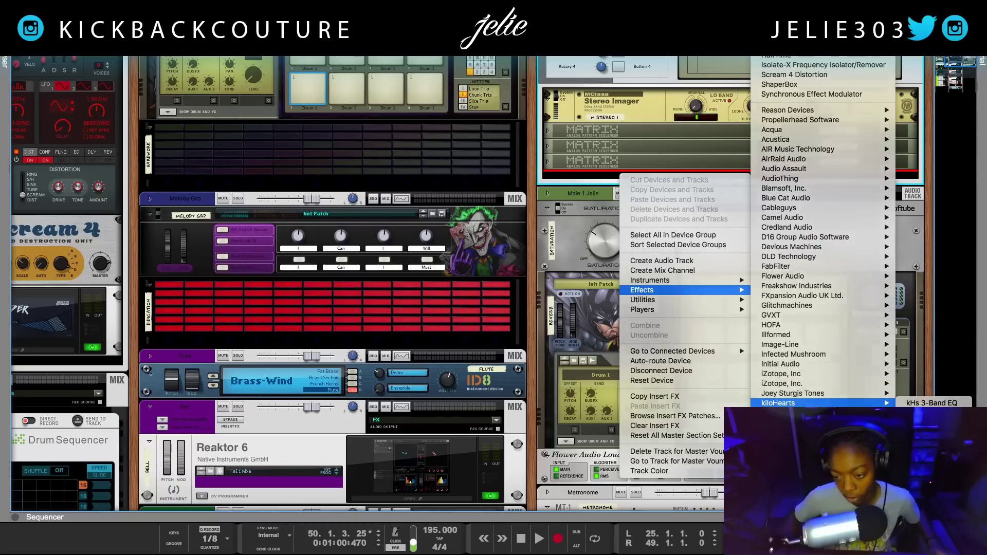
left_click(931, 463)
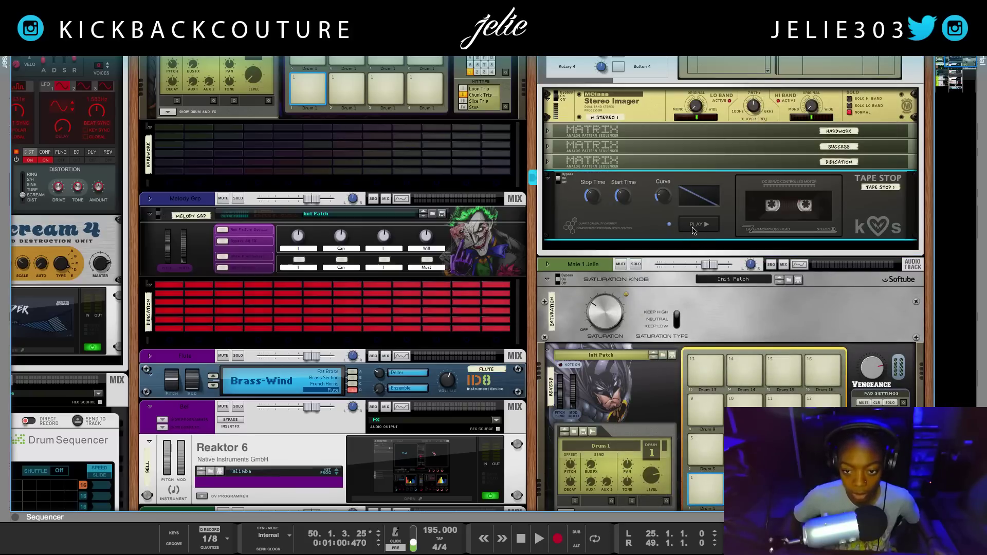
left_click(694, 229)
left_click_drag(657, 205, 657, 200)
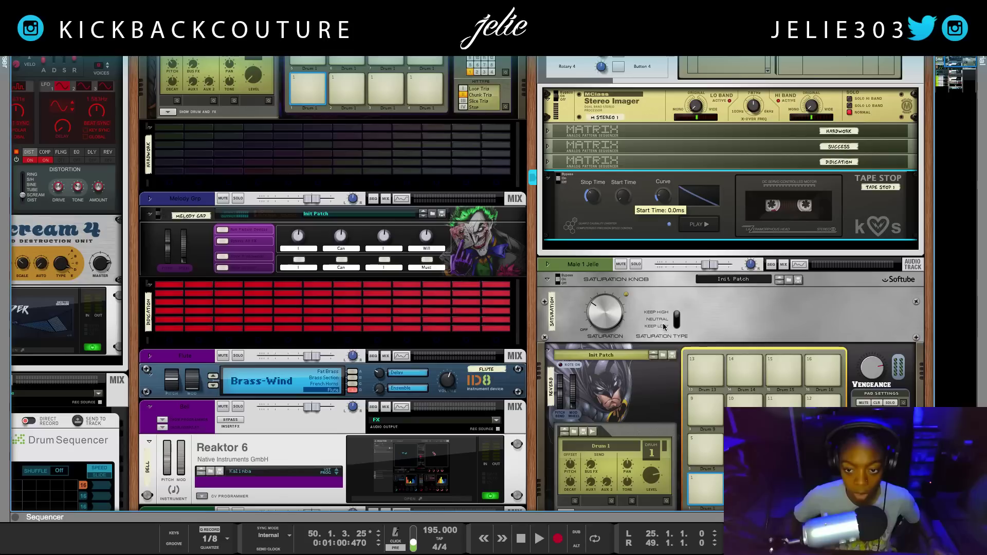
- Create an automation lane for the Tape Stop's Play control and draw a one-bar clip at bar 48
right_click(703, 229)
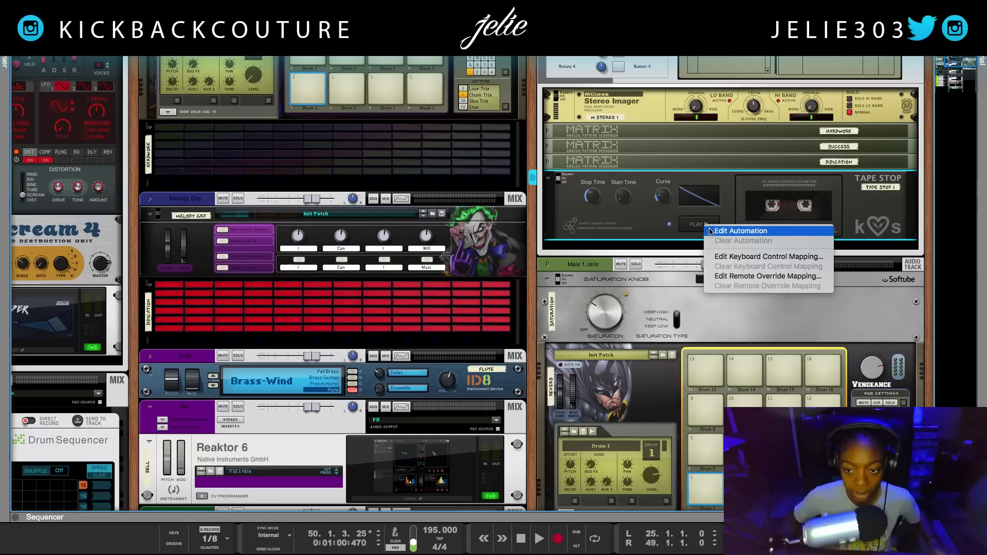
left_click(712, 232)
left_click_drag(400, 283, 403, 125)
key("w")
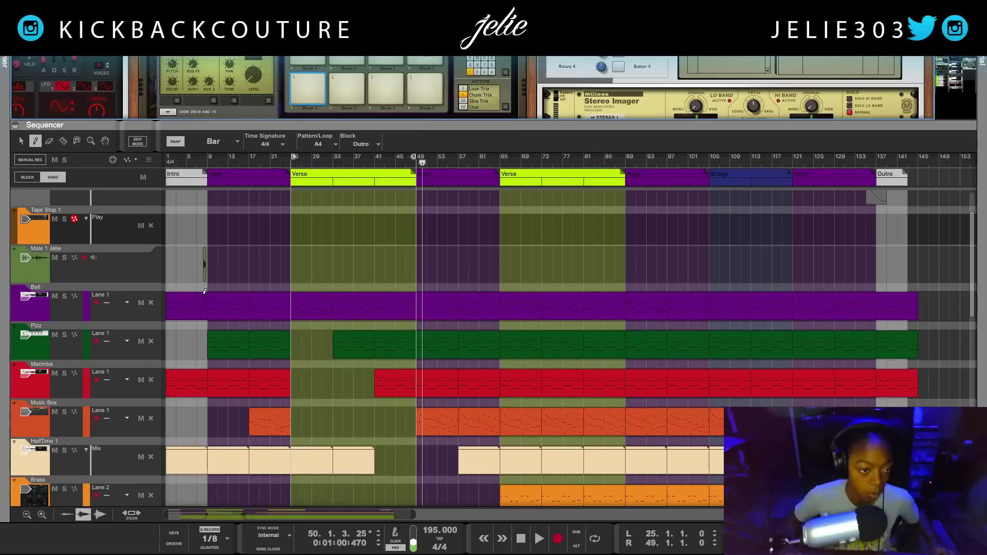
scroll(271, 271, "down", 1)
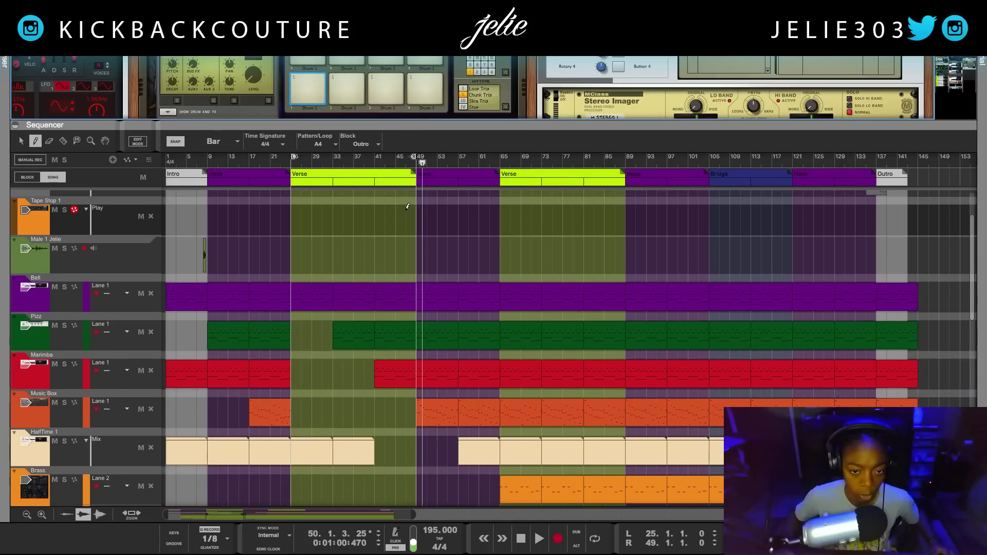
left_click(413, 218)
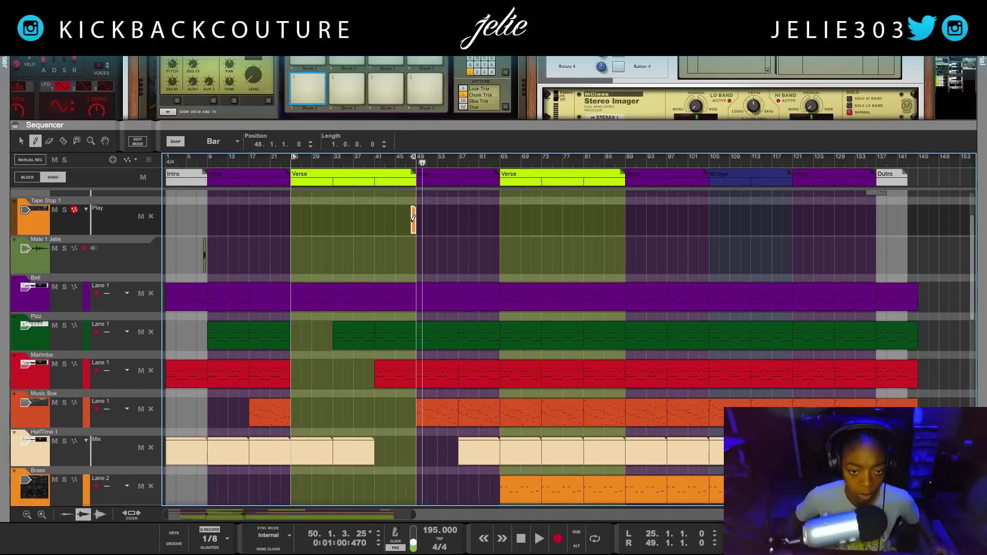
- Open the Tape Stop 1 clip for inline editing and add a Pause automation point at 48.1.1.0
key("q")
double_click(415, 227)
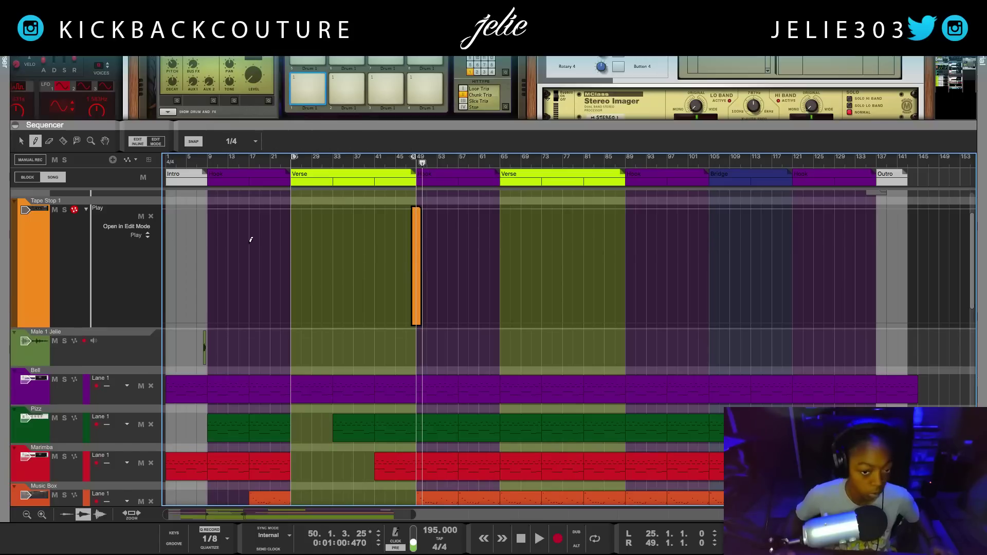
scroll(396, 220, "up", 6)
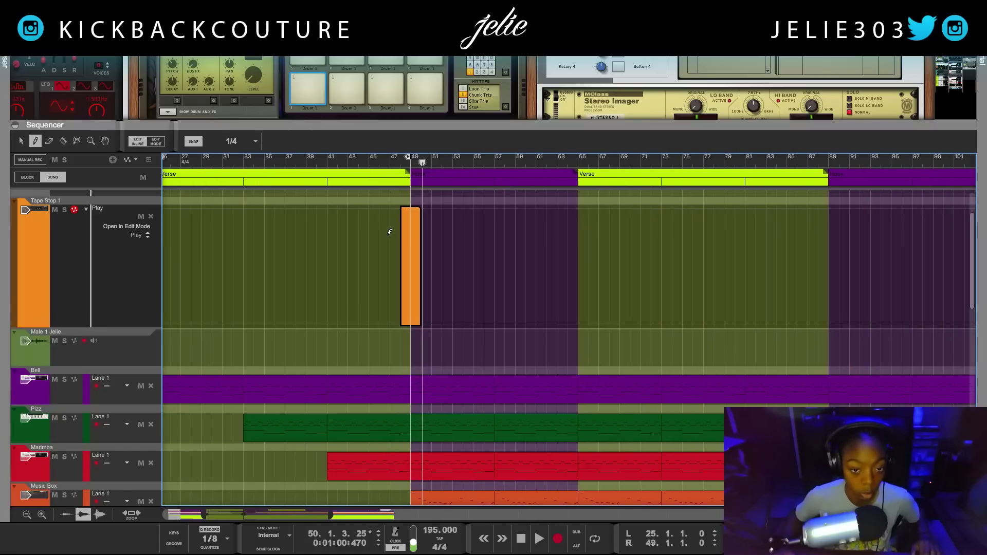
scroll(383, 236, "up", 3)
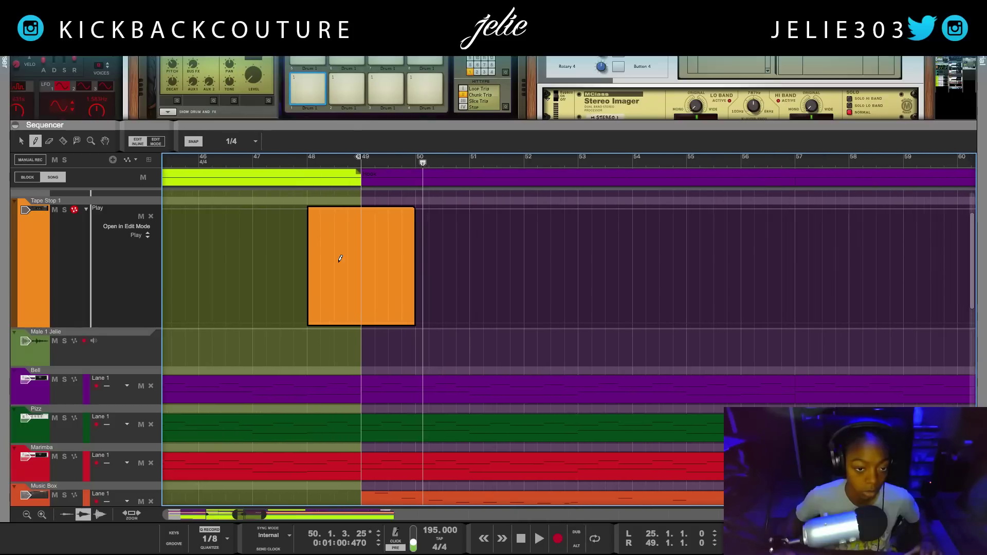
left_click(240, 158)
key("space")
key("space")
left_click(310, 274)
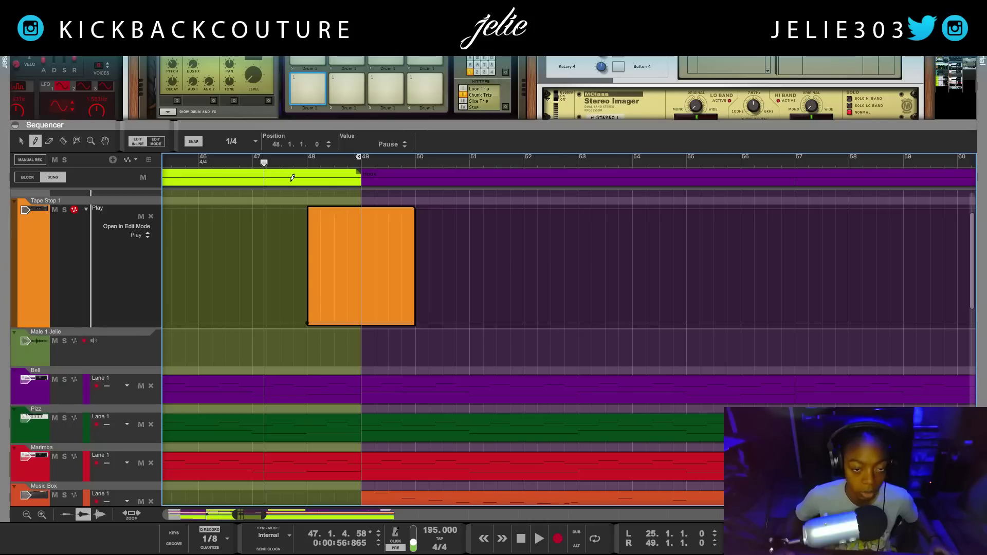
key("q")
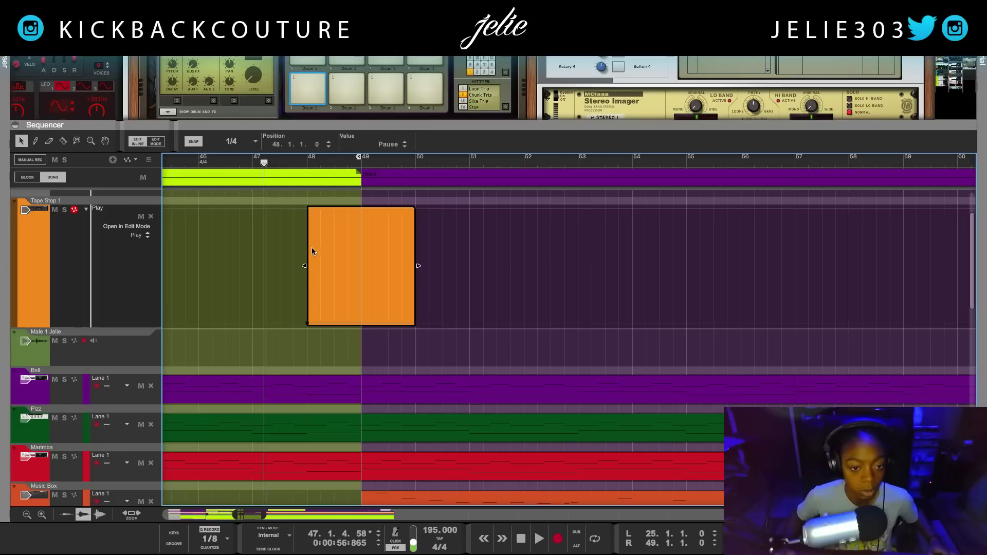
- Play the end of the Verse through the tape stop and raise the effect's Stop Time
key("space")
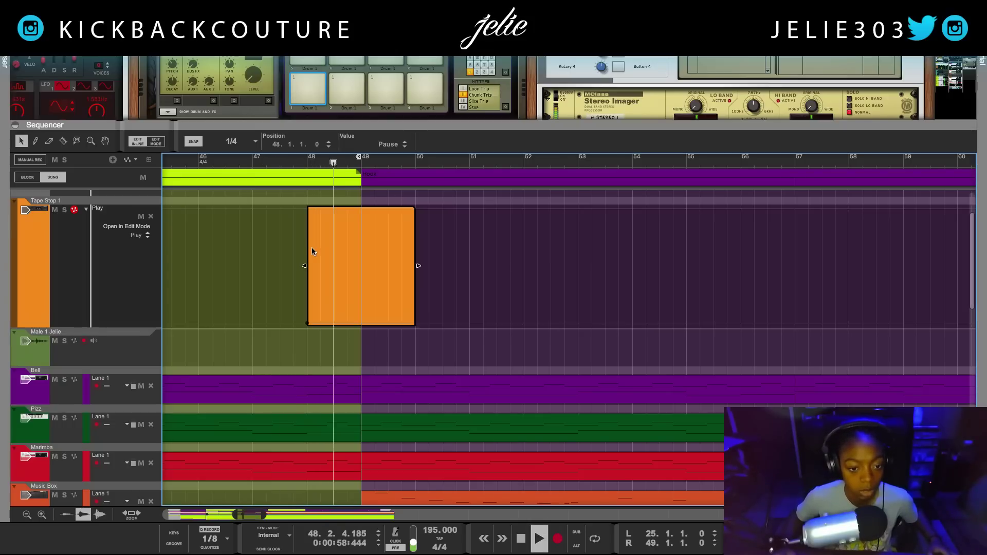
key("space")
left_click_drag(557, 125, 609, 328)
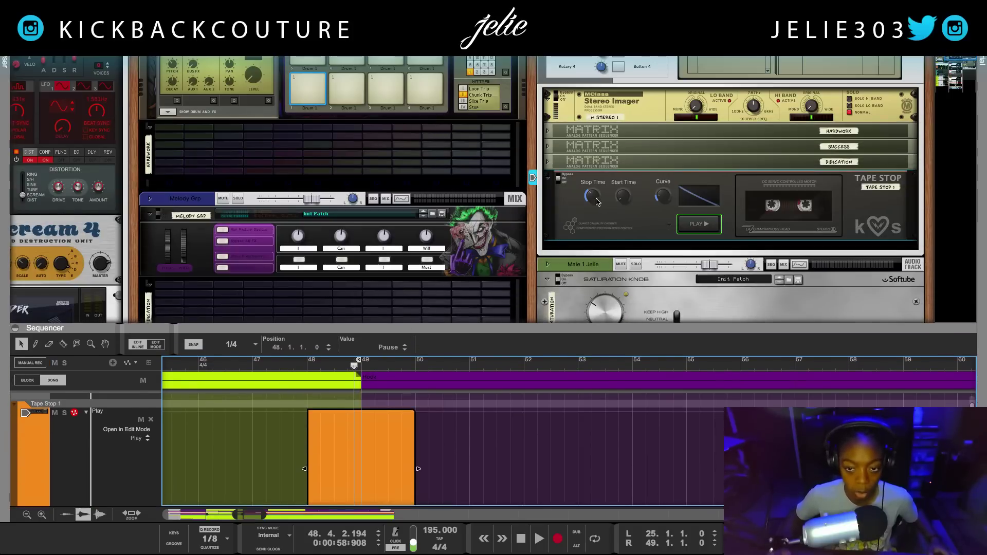
mouse_move(594, 201)
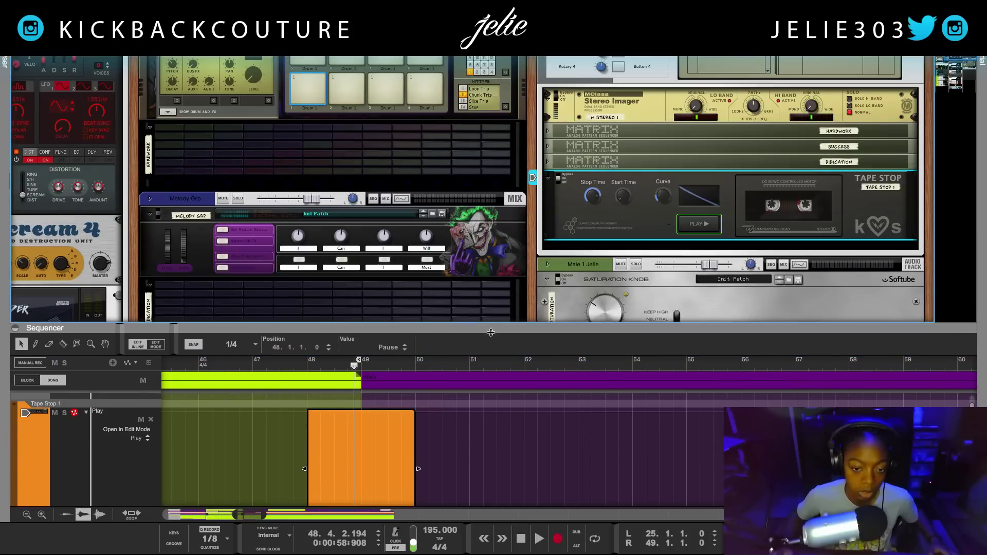
left_click_drag(493, 331, 478, 66)
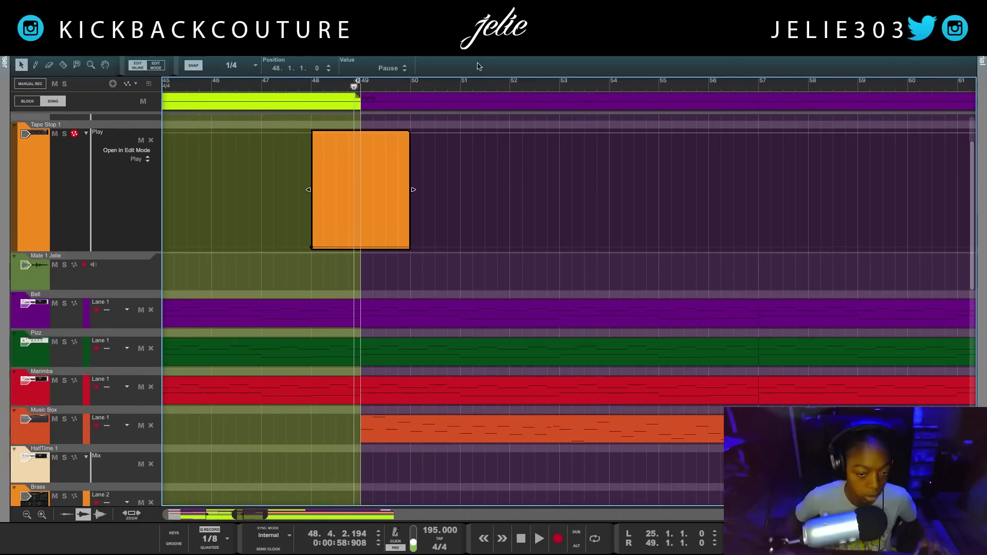
- Play from bar 45 into the Hook and trim the Tape Stop 1 clip to end at bar 49
scroll(339, 229, "down", 5)
left_click(279, 87)
key("space")
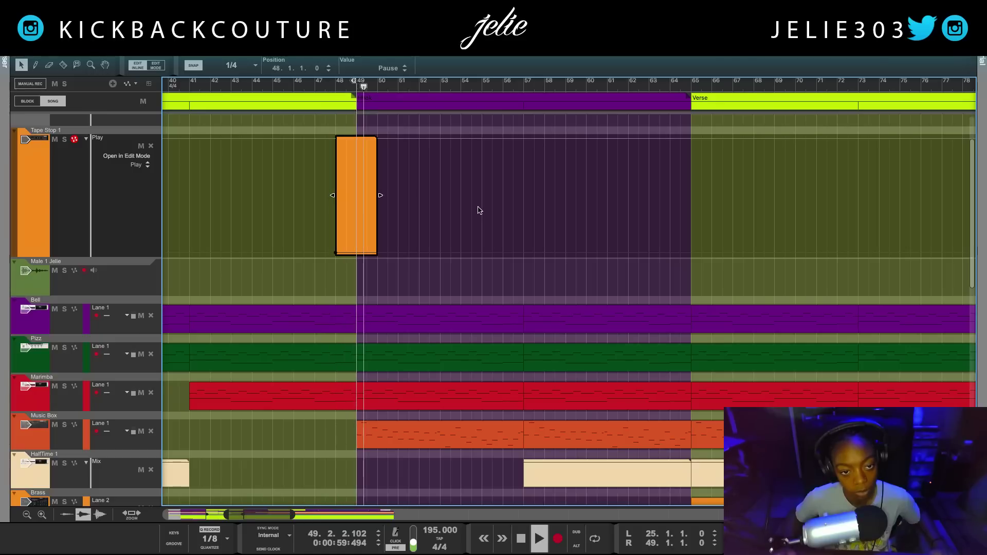
key("space")
left_click(416, 194)
left_click_drag(380, 195, 358, 197)
- Play from 45.2.1.0 into the Hook and listen to the trimmed tape stop
left_click(281, 87)
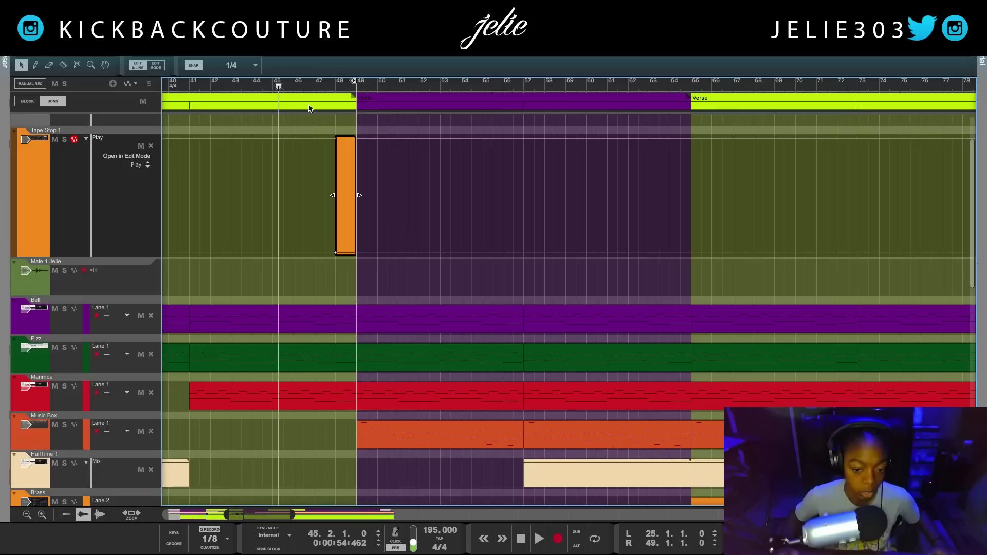
key("space")
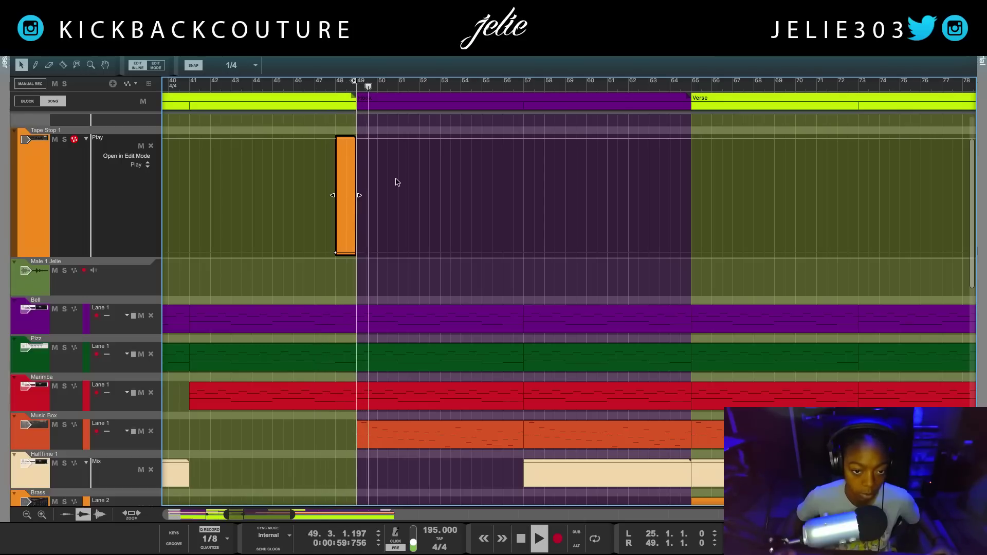
key("space")
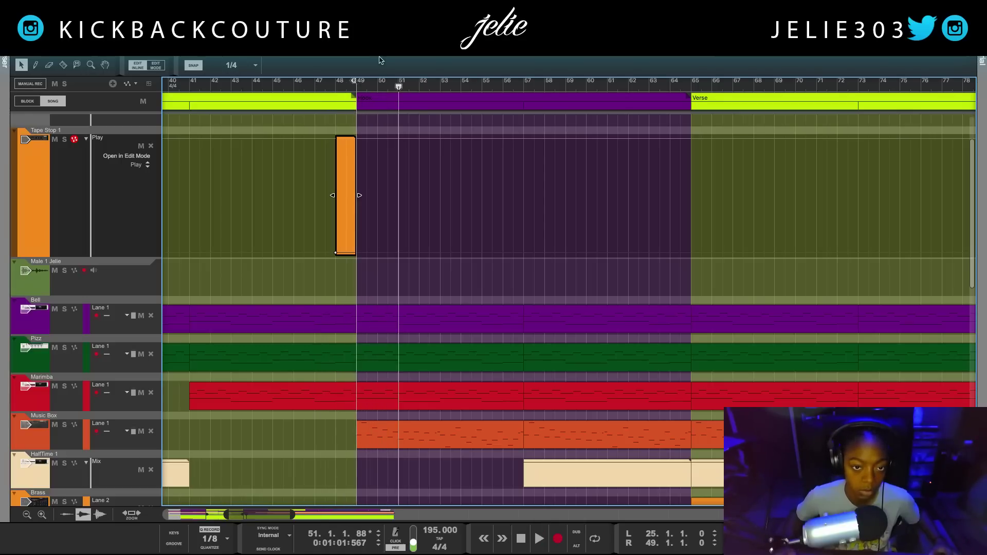
- Lower the Tape Stop effect's Stop Time and leave inline editing of its Play automation
key("F6")
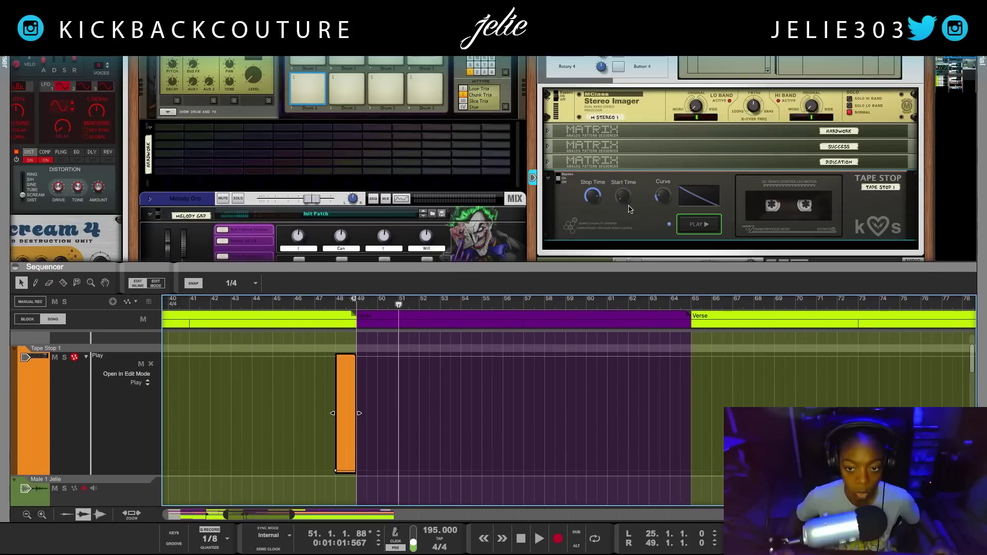
left_click(326, 399)
left_click(302, 344)
- Set snapping to Grid (1/4) and shorten the Tape Stop 1 clip to one beat starting at 48.4.1.0
left_click(346, 374)
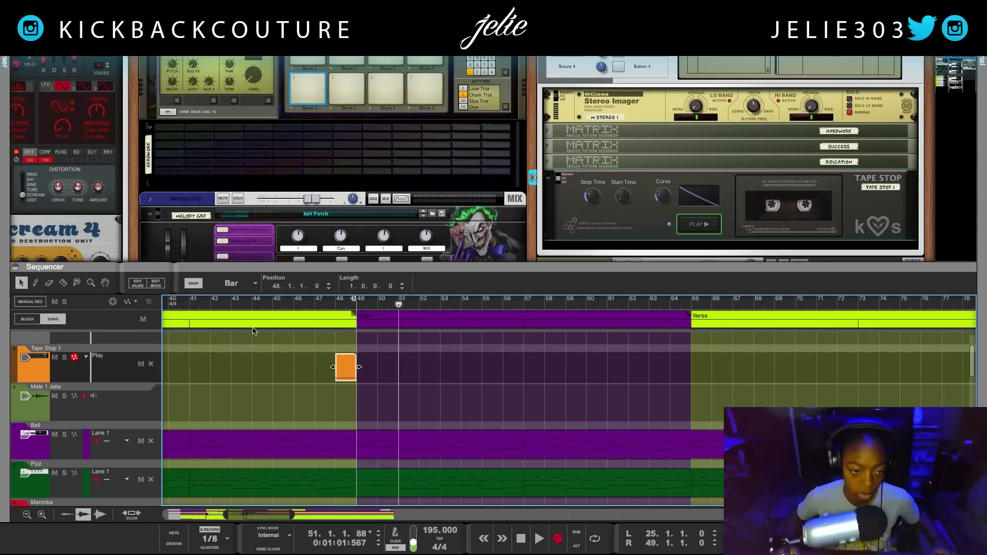
left_click(239, 289)
left_click(232, 388)
scroll(368, 372, "up", 4)
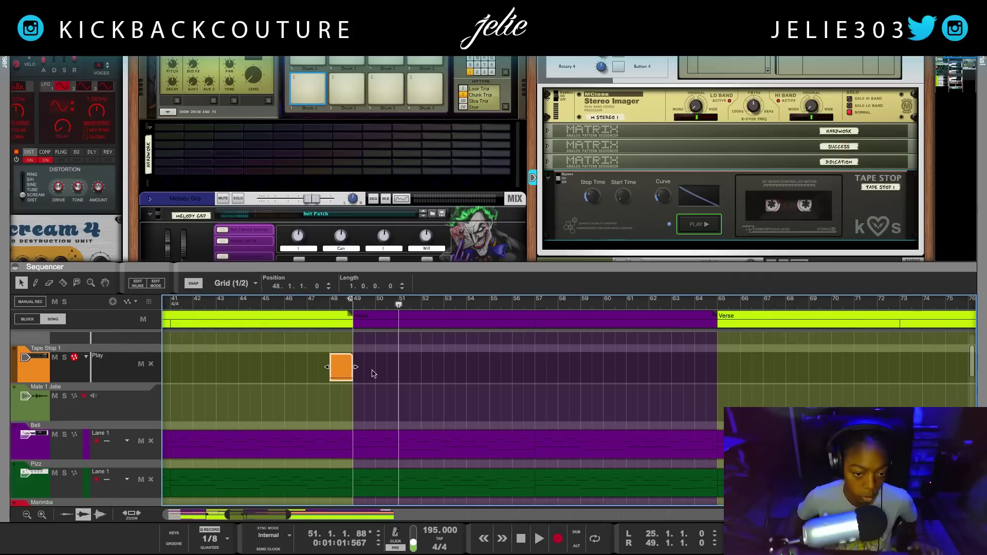
scroll(324, 386, "up", 1)
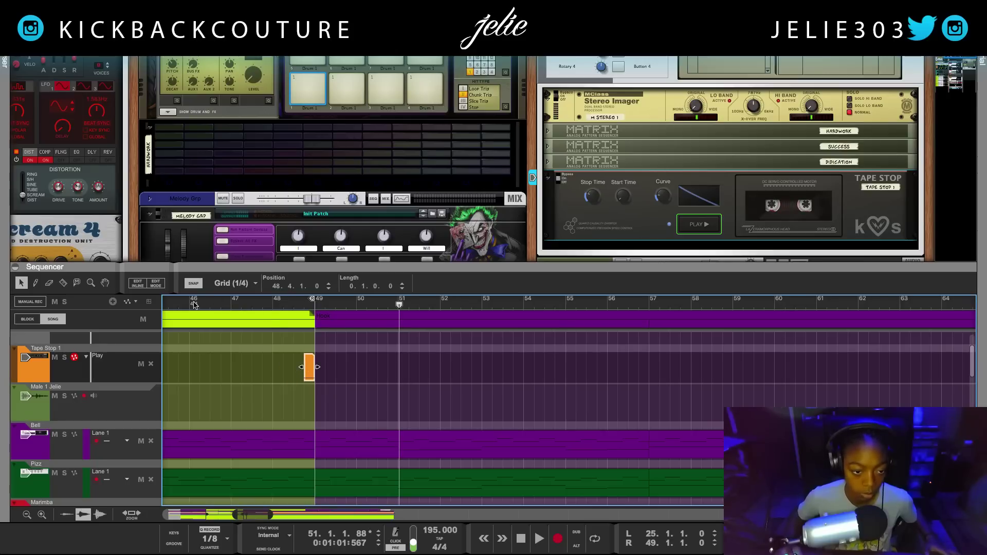
- Extend the Tape Stop 1 clip to two beats starting at 48.3.1.0 and play from bar 46 into the Hook
left_click_drag(301, 368, 296, 369)
left_click(306, 375)
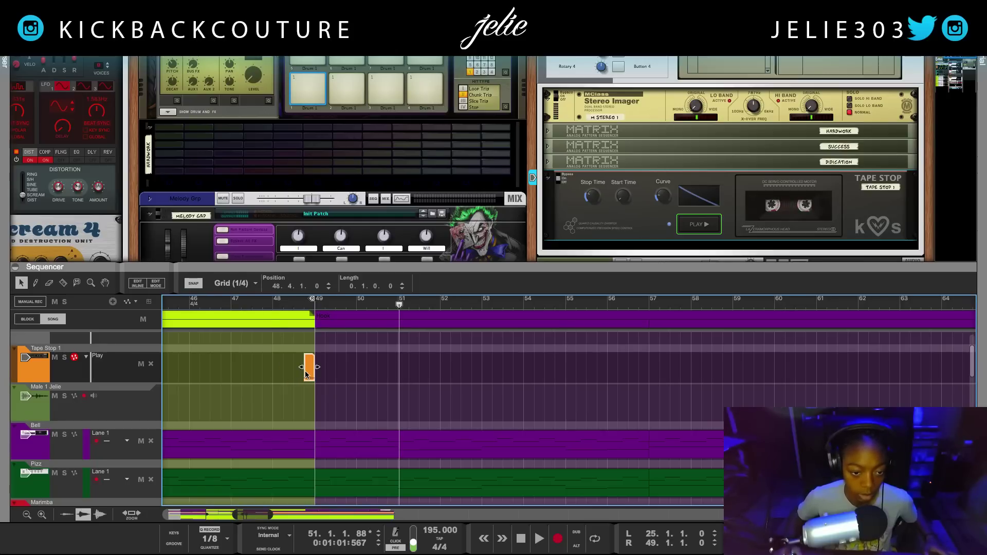
left_click(193, 303)
key("space")
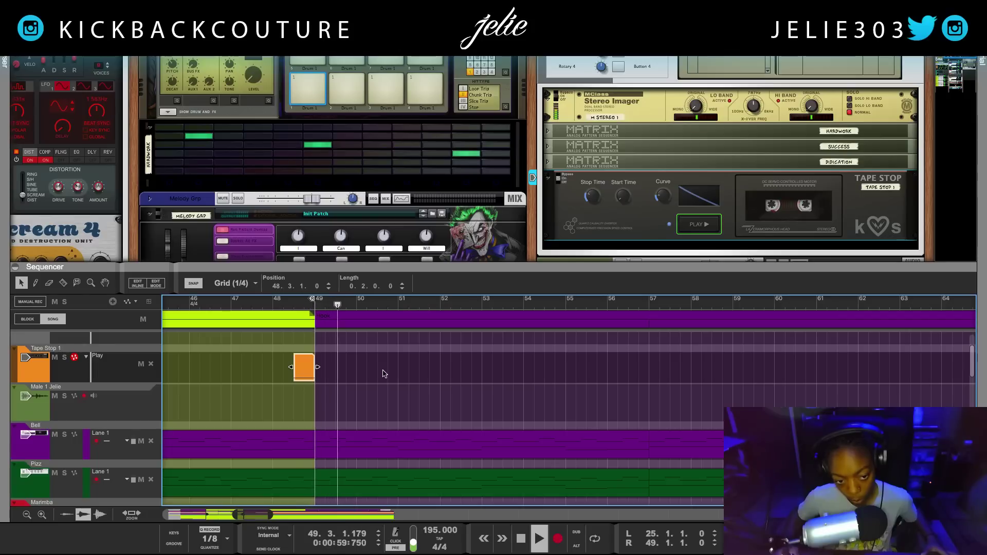
key("space")
- Play from bar 47 into the Hook to hear the two-beat tape stop within a wider view of the arrangement
key("g")
key("g")
key("g")
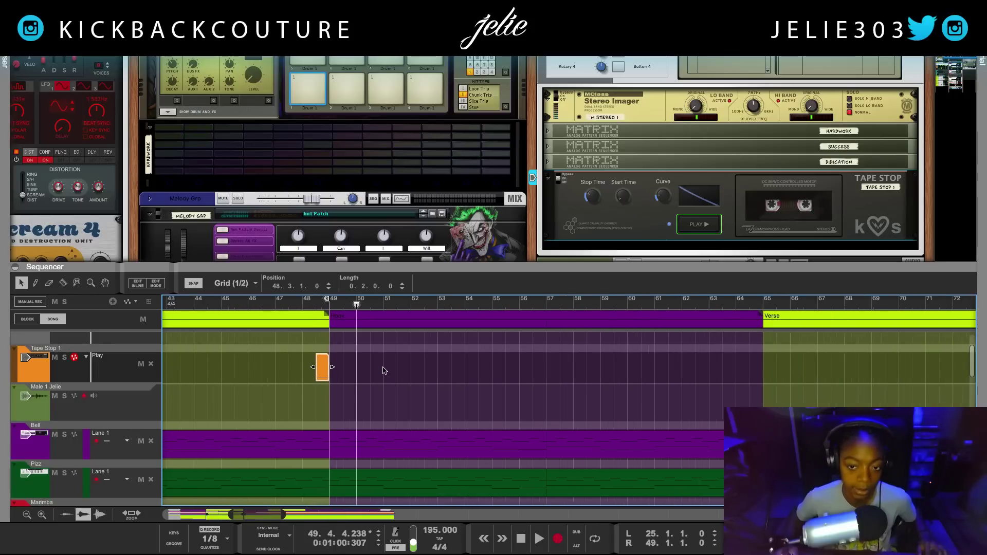
key("g")
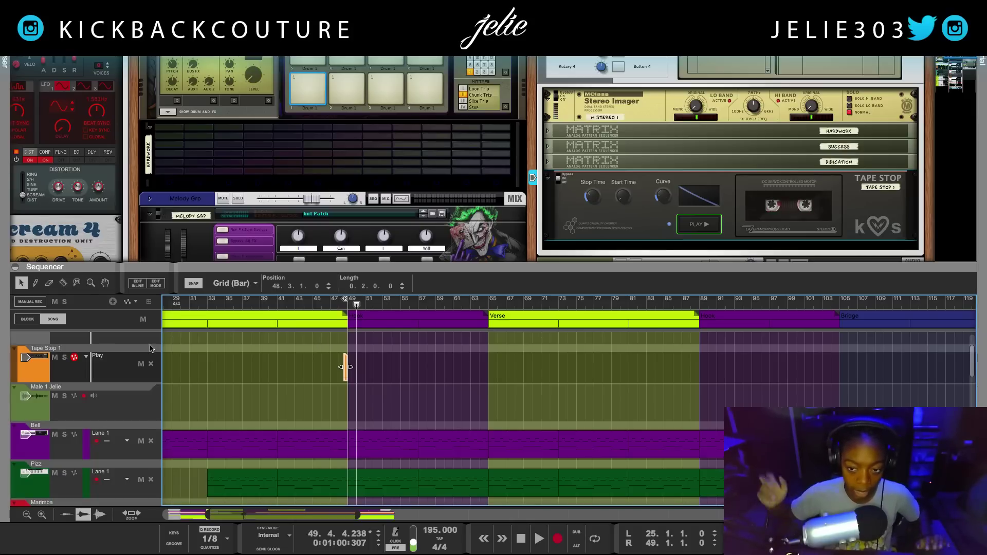
left_click(334, 304)
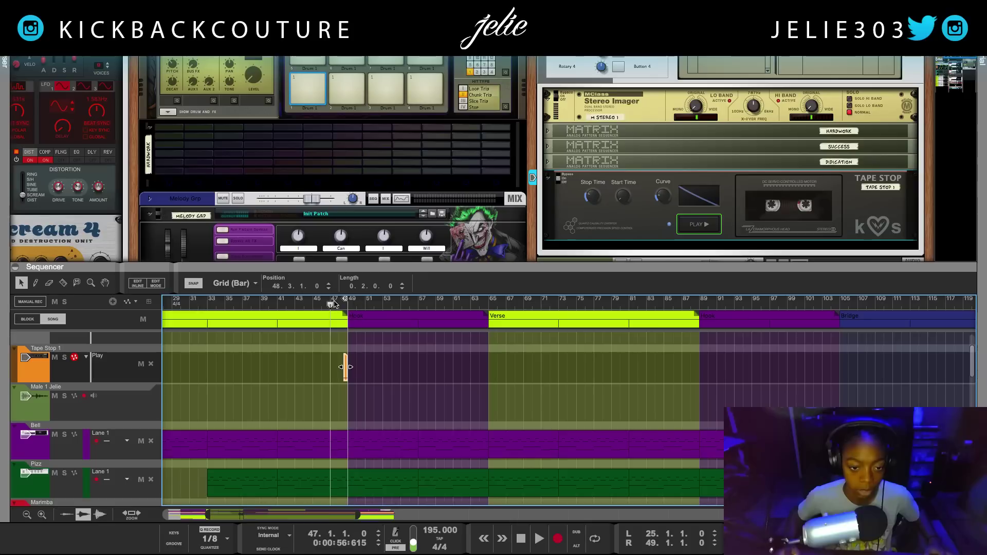
key("space")
left_click(394, 369)
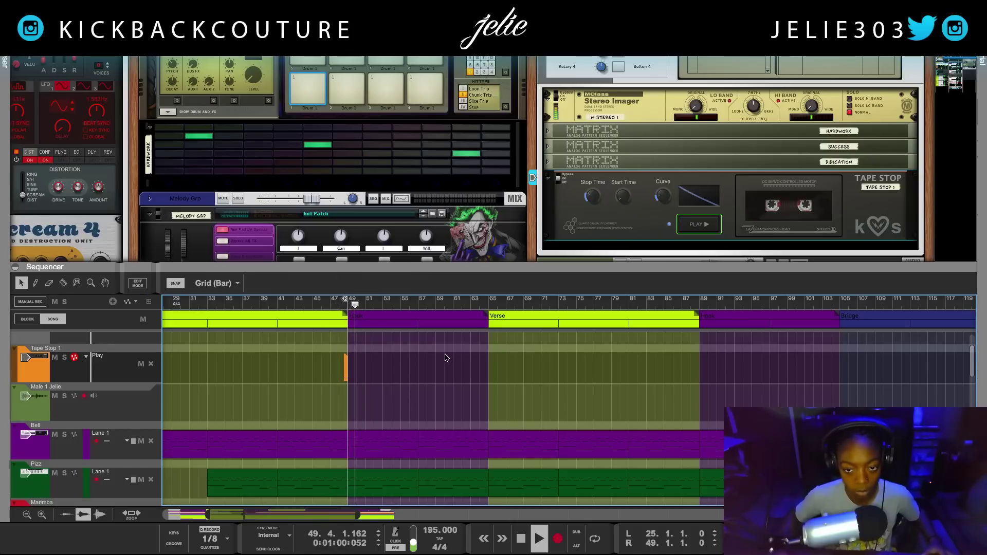
key("space")
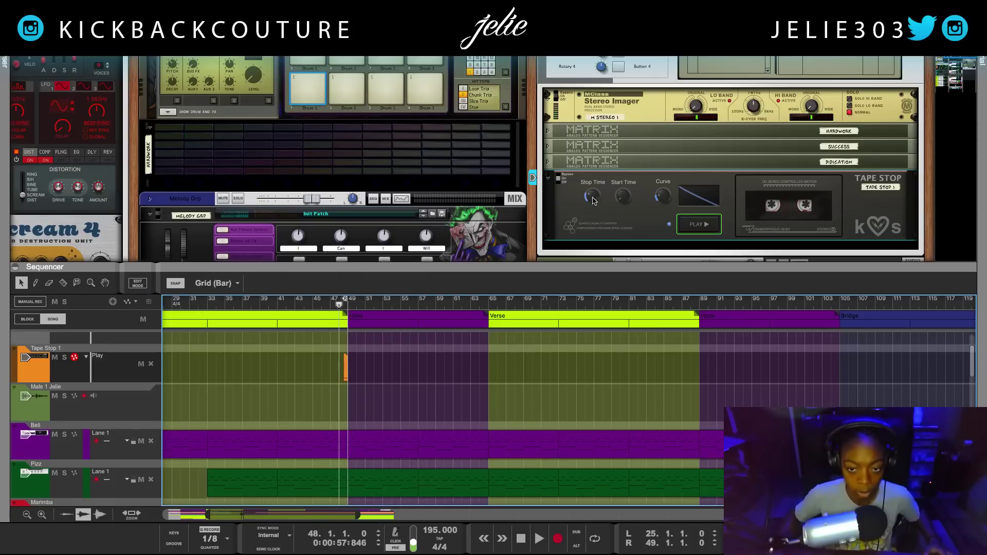
- Check the Tape Stop effect's Stop Time and replay the transition from bar 47 into the Hook
mouse_move(596, 202)
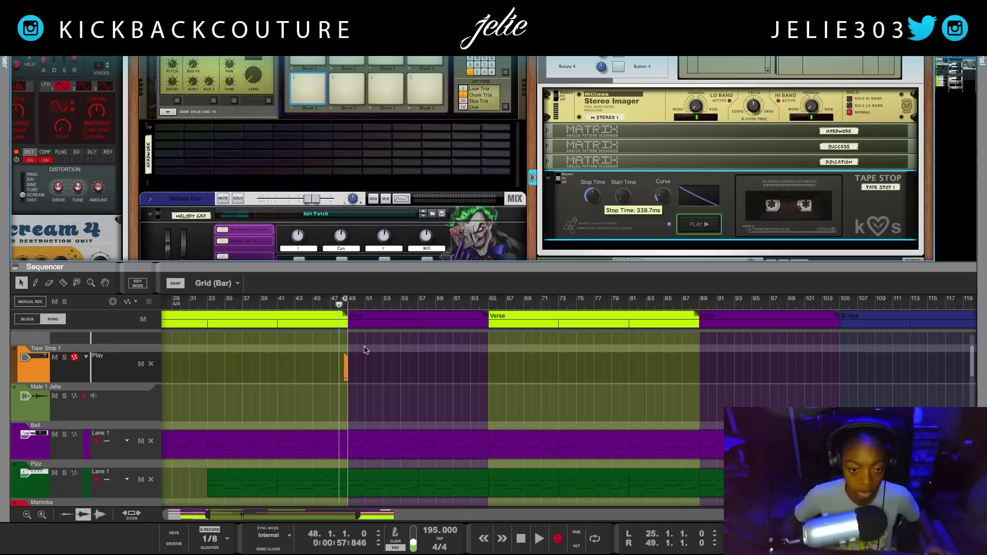
left_click(327, 307)
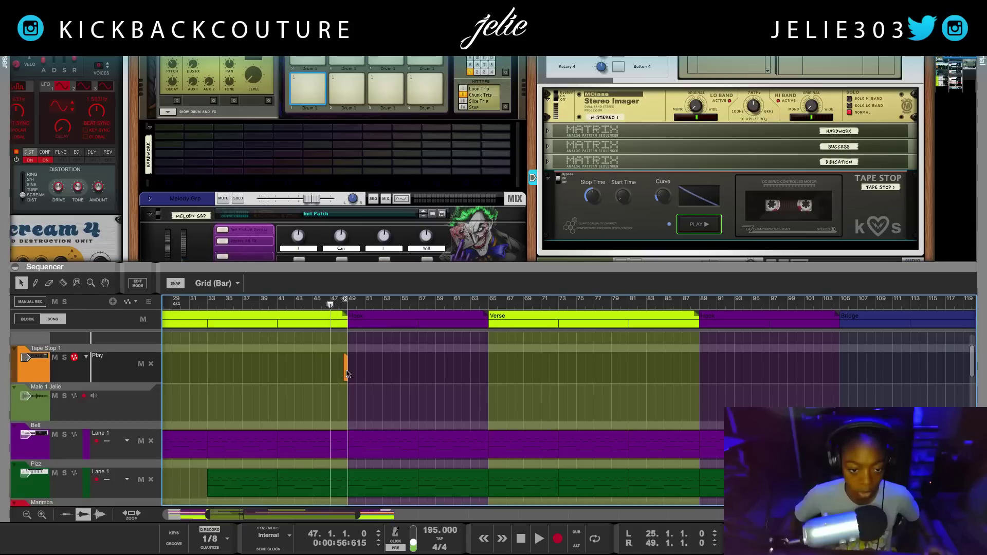
key("space")
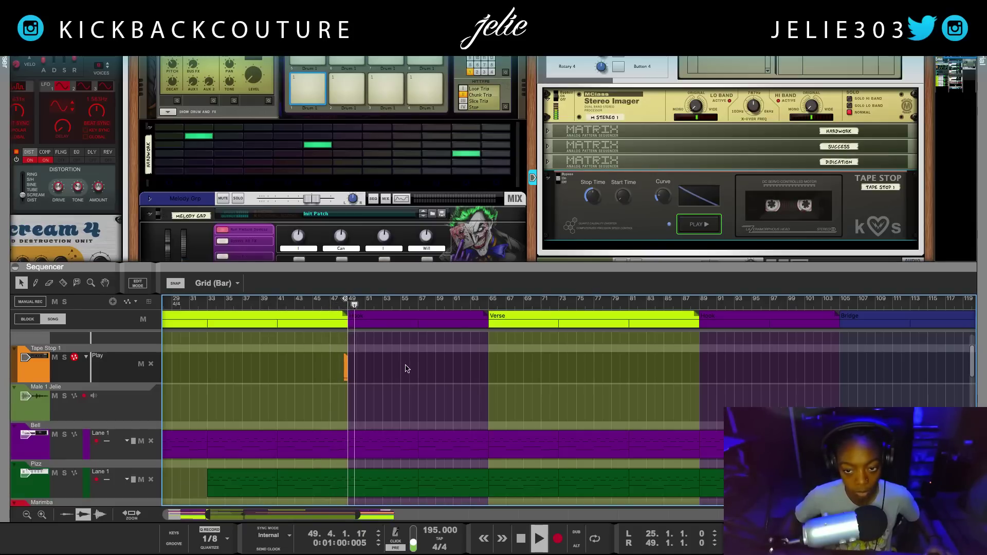
key("space")
- Enlarge the sequencer to fill the window and start playback from bar 61 toward the Verse
left_click_drag(375, 268, 378, 49)
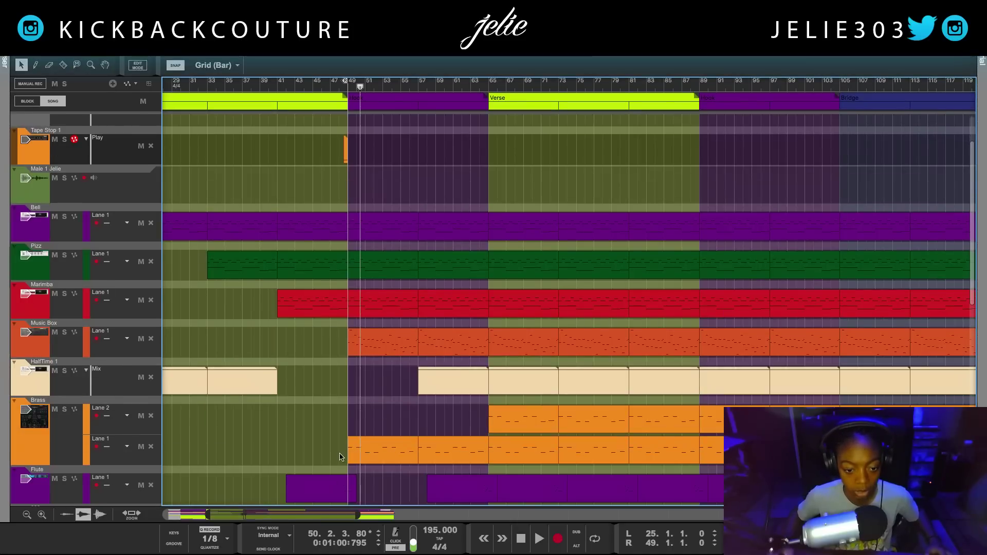
scroll(324, 427, "down", 1)
left_click(325, 84)
scroll(446, 367, "down", 3)
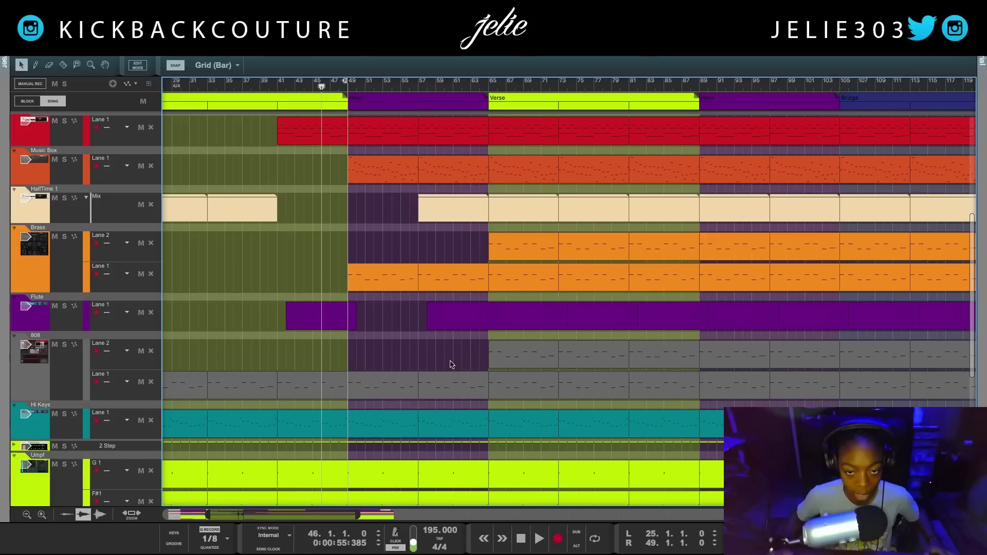
scroll(452, 364, "up", 5)
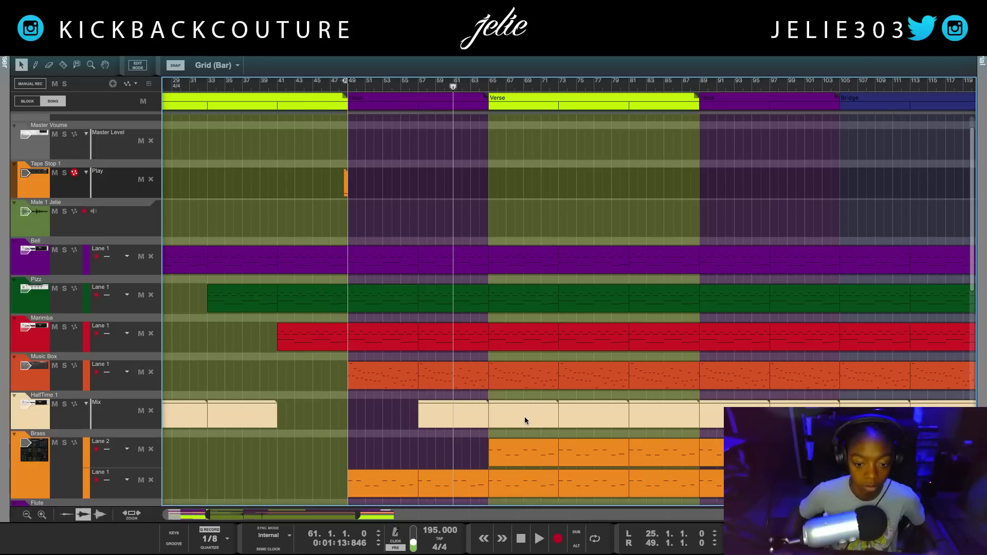
key("space")
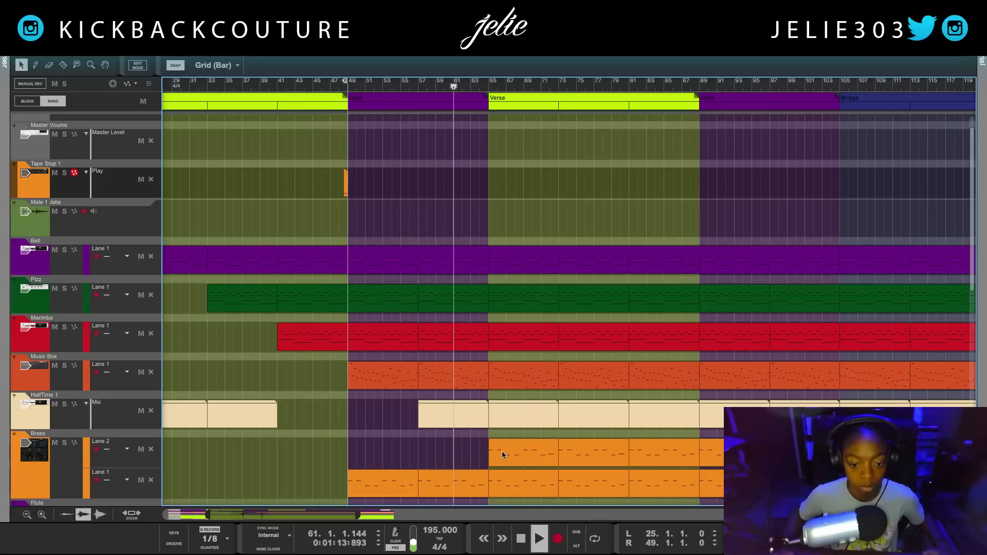
- Delete the Ht Monster and Tamb/ Roll clips from bars 65 to 73 of the Verse
scroll(514, 443, "down", 10)
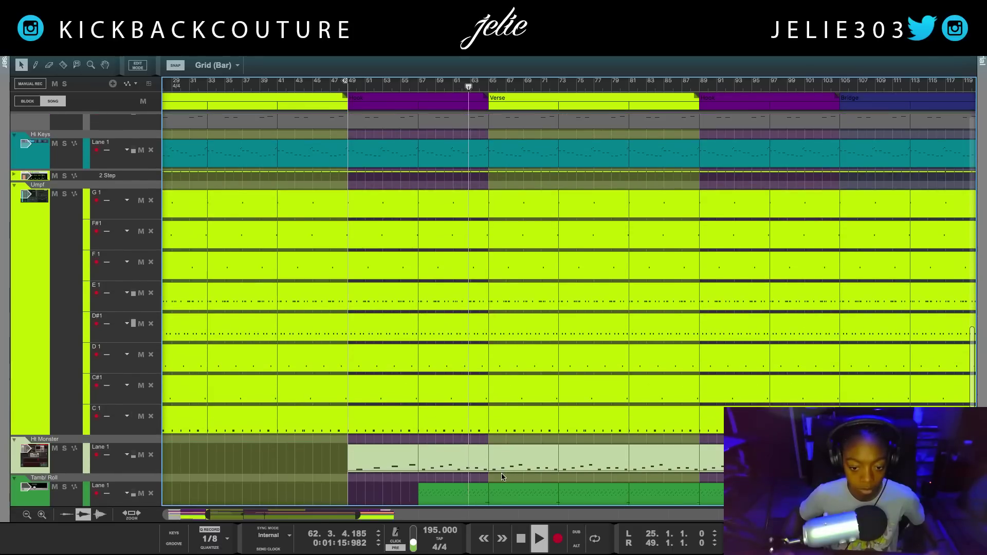
scroll(502, 477, "down", 1)
left_click_drag(504, 476, 510, 431)
key("Delete")
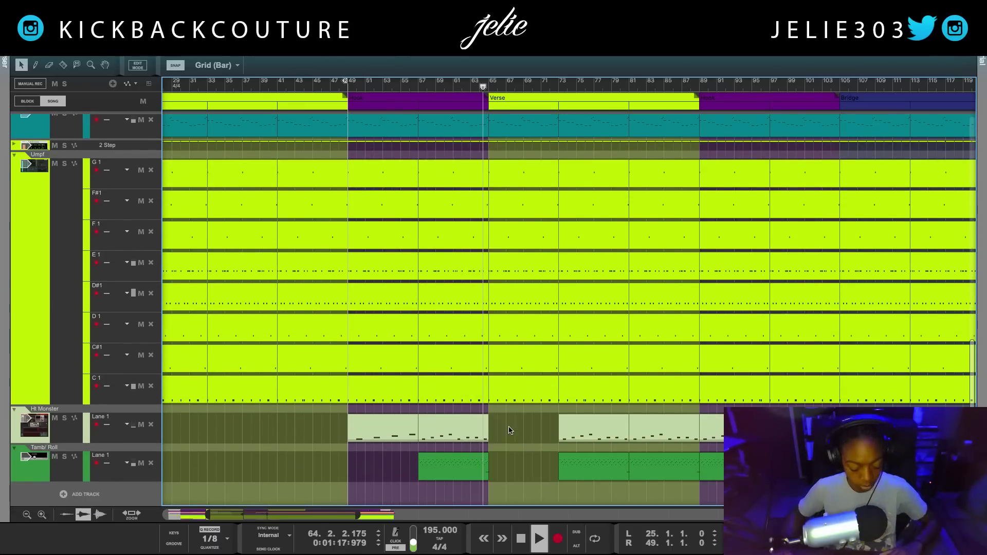
- Clear Bell and Hi Keys in bars 65–73, Music Box and HalfTime 1 in 65–81, and Pizz and Lane 2 of Brass and 808 in 65–89
scroll(510, 442, "up", 1)
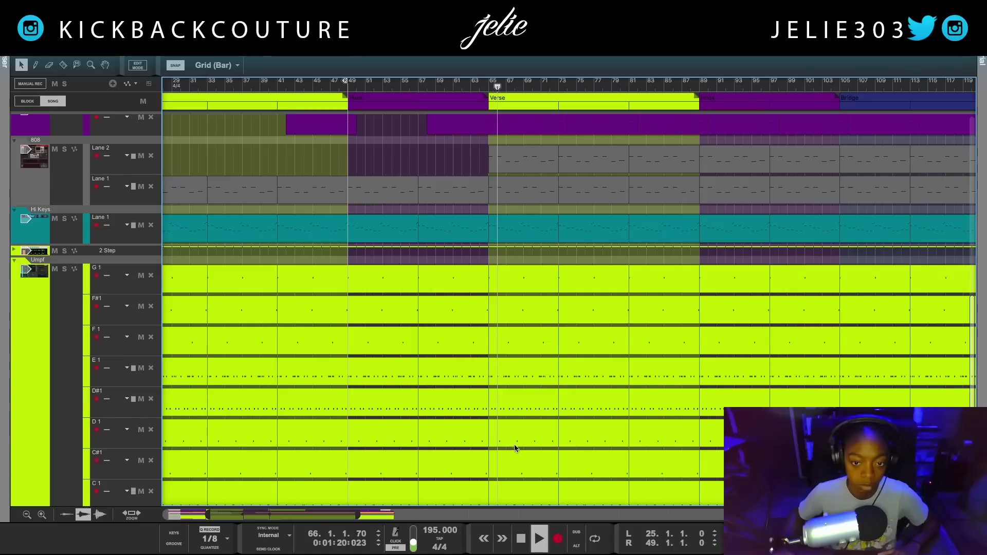
scroll(514, 442, "up", 8)
key("space")
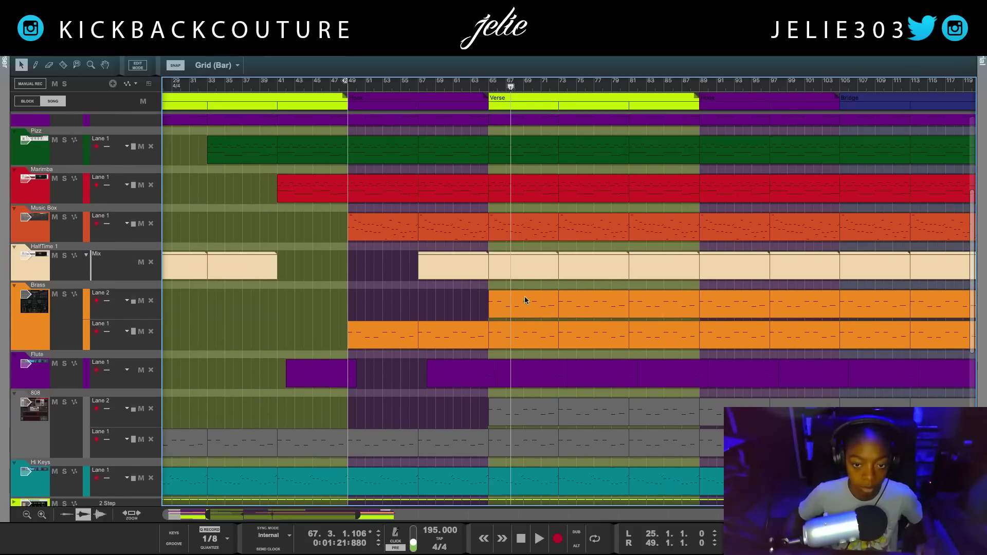
scroll(523, 301, "down", 8)
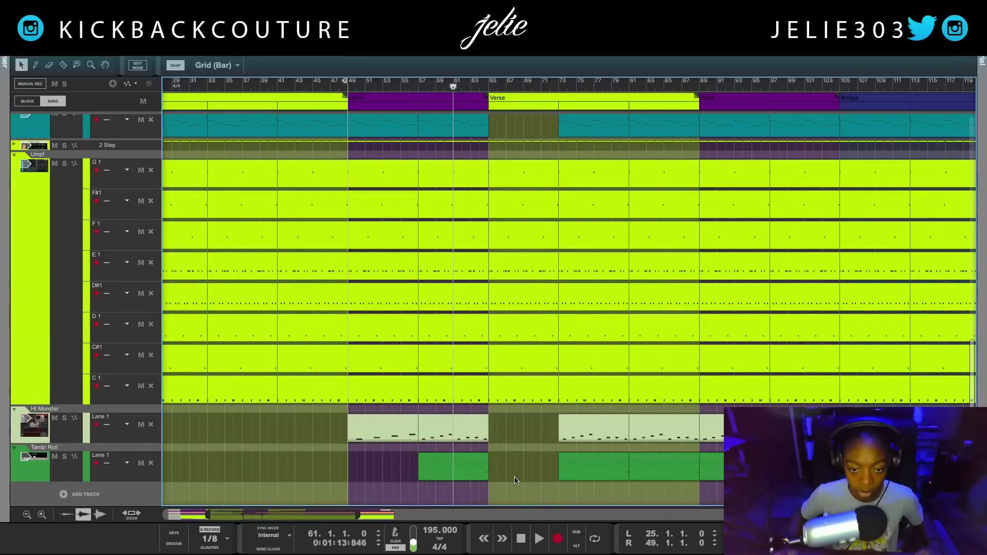
scroll(516, 480, "up", 10)
key("space")
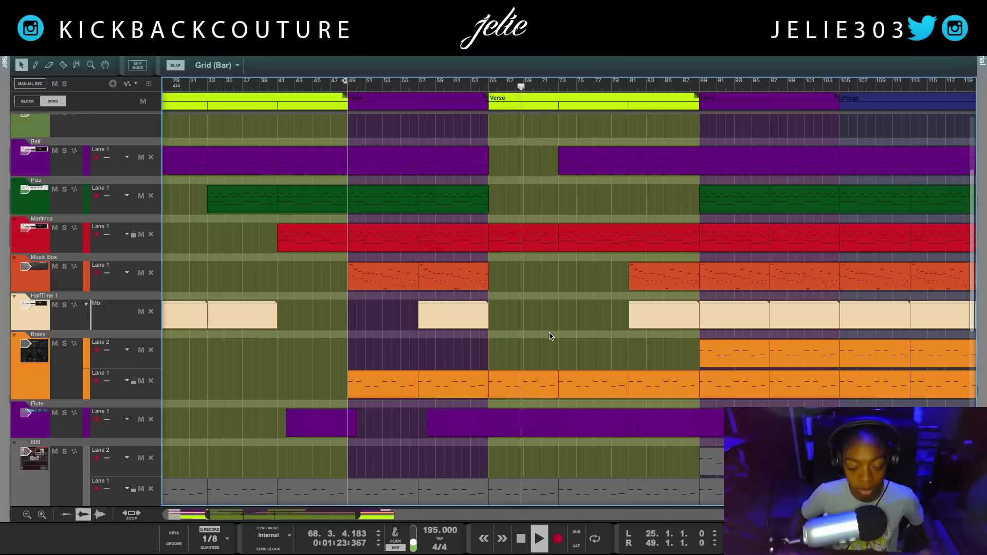
scroll(550, 337, "down", 3)
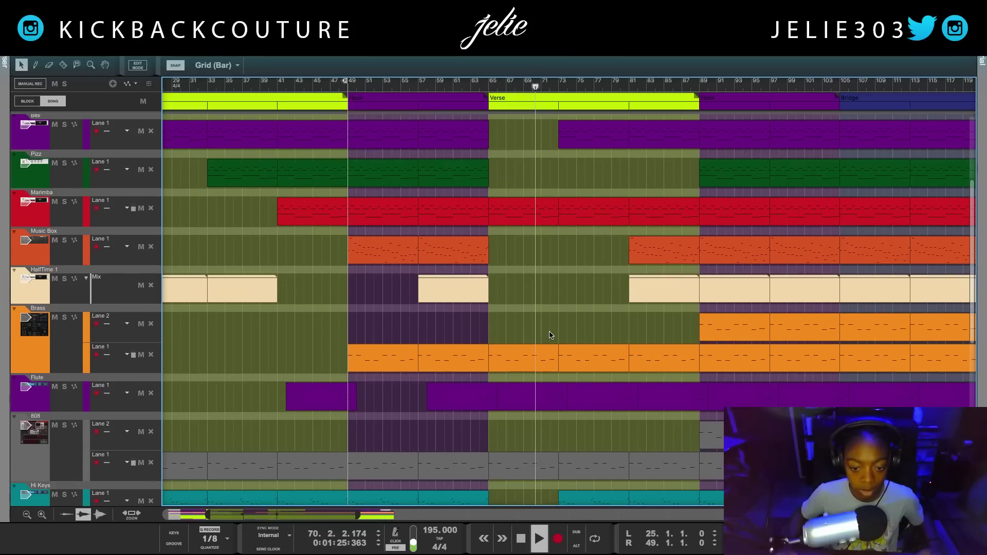
scroll(549, 337, "down", 2)
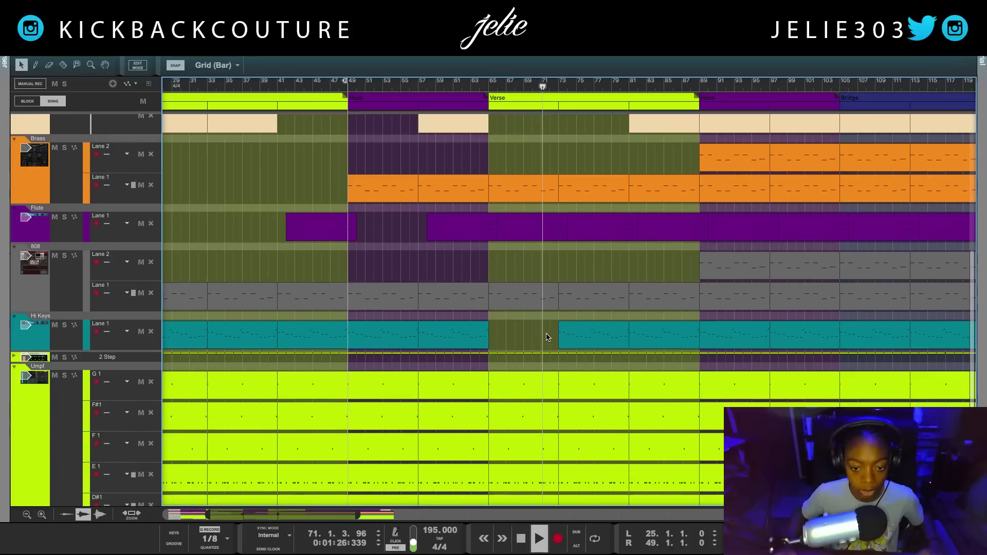
- Try removing the Umpf G 1 clips from bars 65 to 81, and undo the removal
left_click(550, 388)
key("Delete")
left_click(576, 385)
key("Delete")
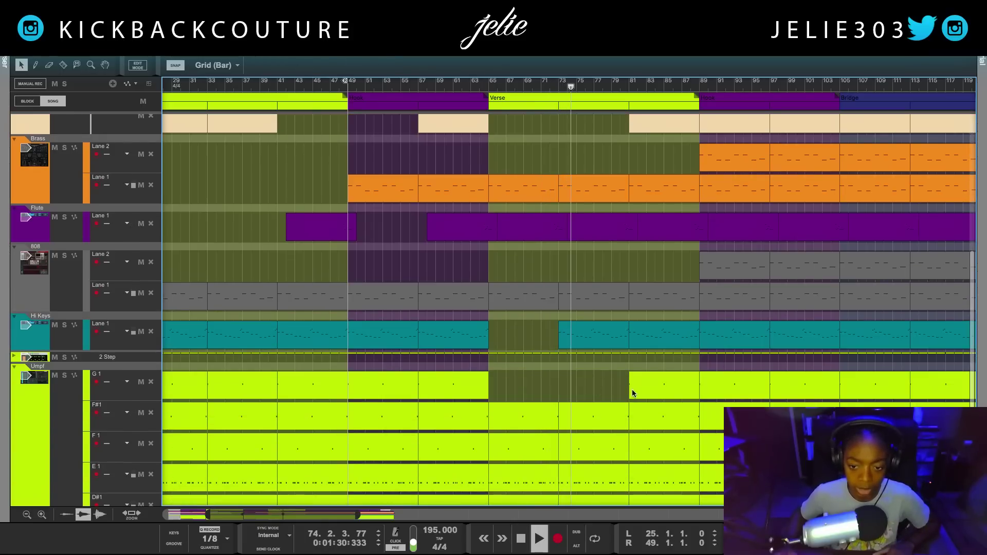
left_click(575, 386, "ctrl")
key("super+z")
- Delete the Umpf C#1 clip from bars 65 to 73 and play the Verse from bar 65
left_click(585, 417)
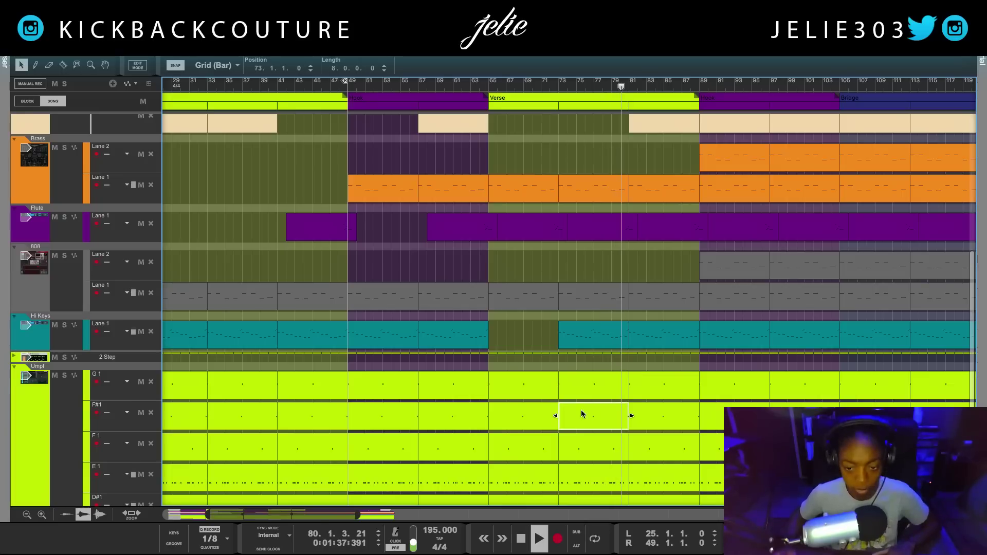
scroll(642, 392, "down", 1)
scroll(643, 392, "down", 5)
key("space")
left_click(597, 405)
left_click(523, 396)
key("Delete")
left_click(489, 83)
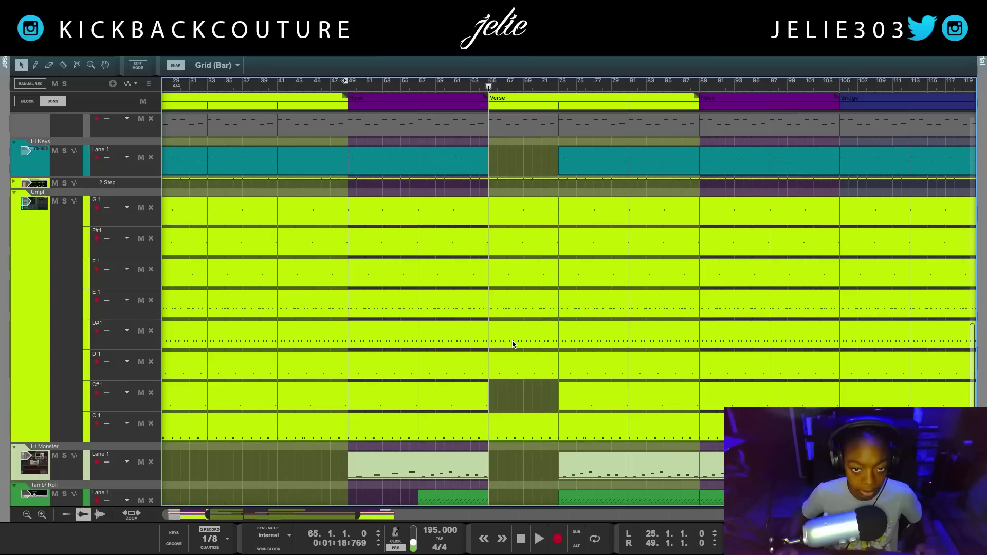
key("space")
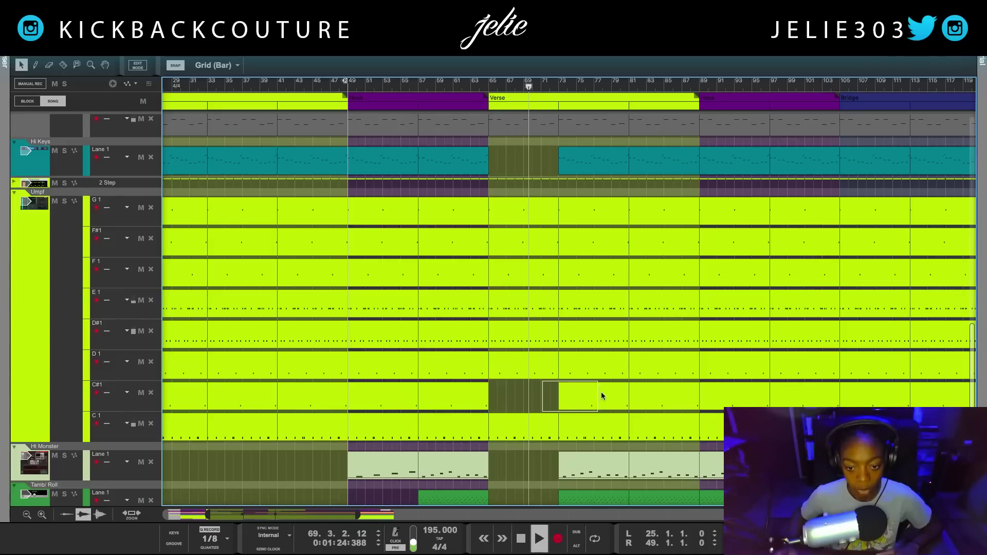
- Trim the Umpf C#1 clips in bars 73 to 89 so that the part starts at bar 85
left_click_drag(652, 397, 652, 397)
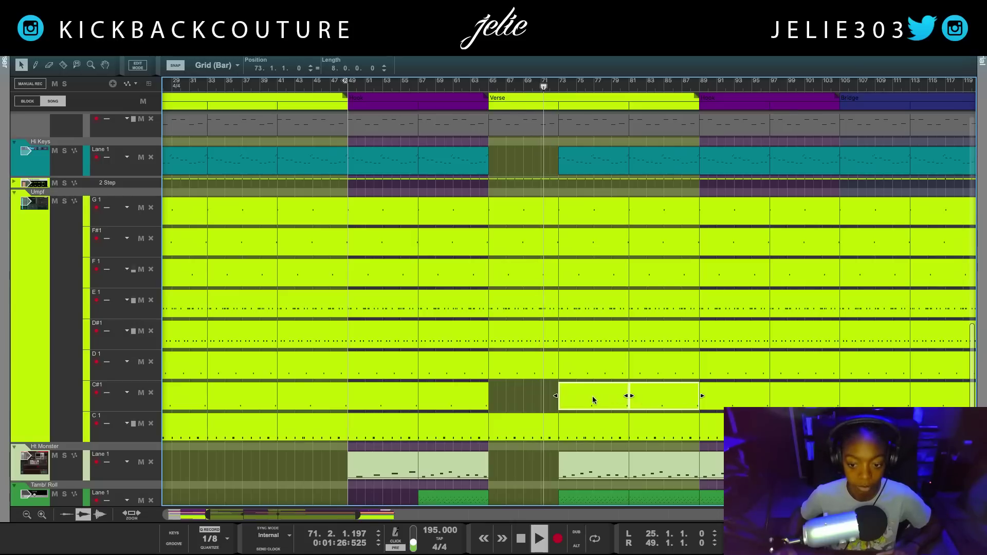
left_click_drag(563, 399, 663, 398)
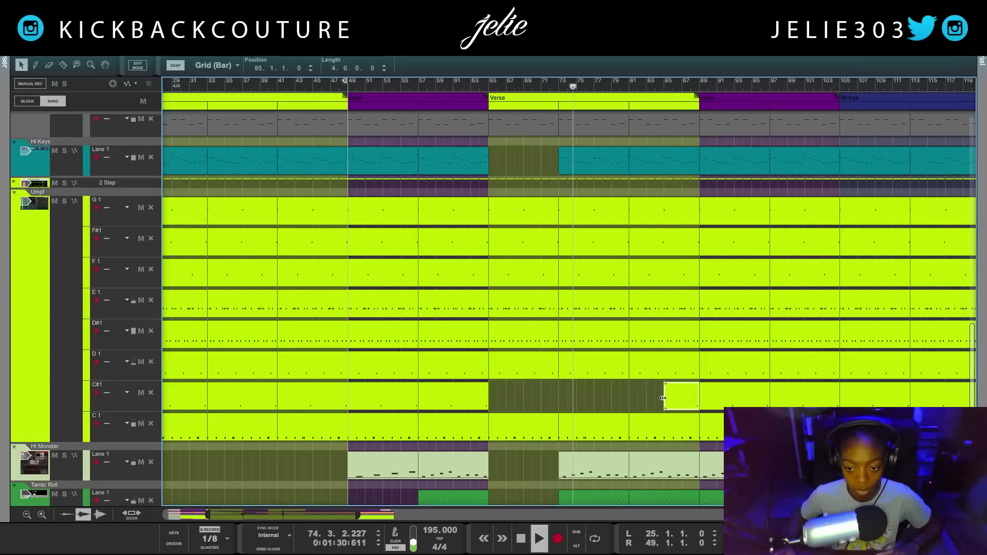
left_click(612, 406)
- Delete the remaining Ht Monster and Tamb/ Roll clips from bars 73 to 89 of the Verse
scroll(602, 406, "up", 1)
scroll(581, 416, "down", 2)
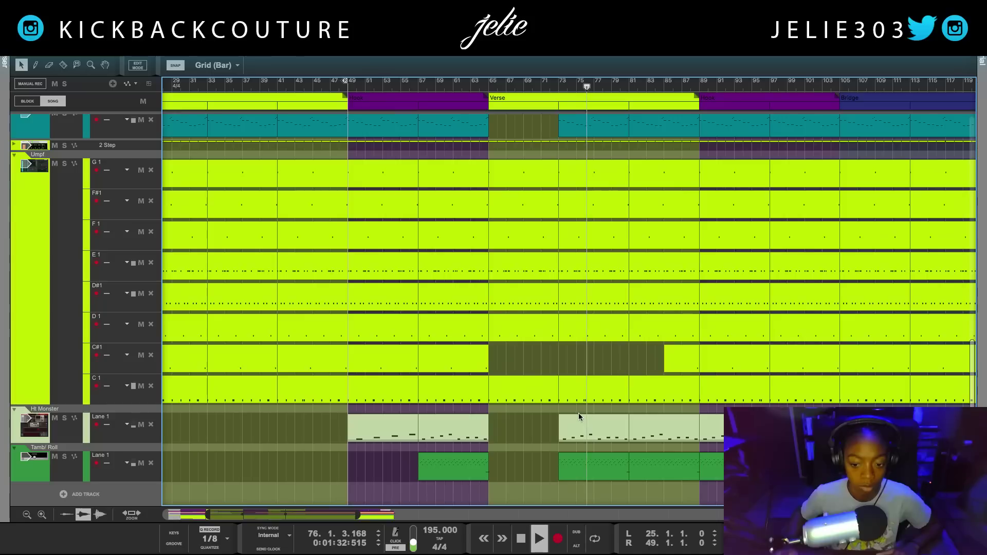
left_click(613, 435)
key("Delete")
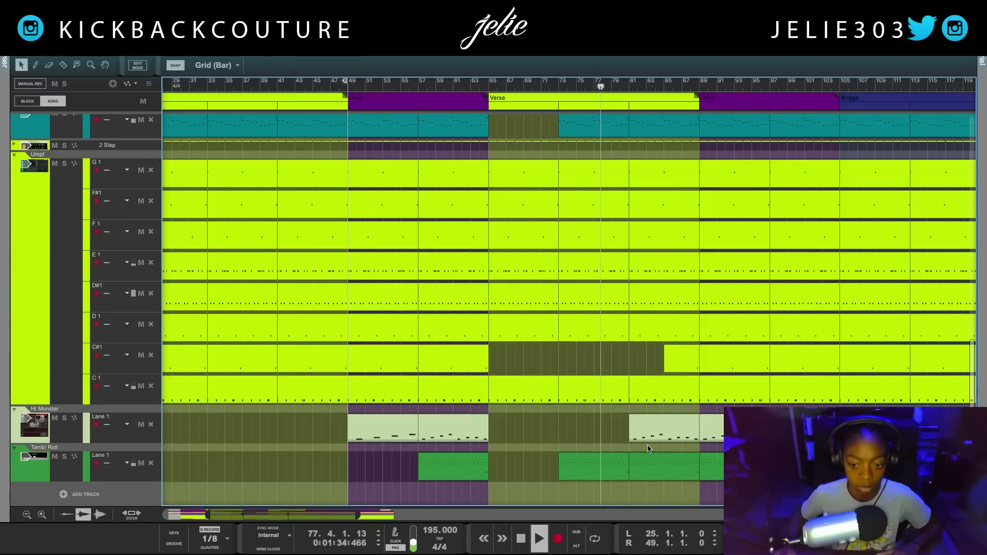
left_click(614, 468)
key("Delete")
left_click(657, 462)
key("Delete")
left_click(654, 433)
key("Delete")
- Delete the Brass Lane 1 clips from bars 65 to 89 and play from just before the Verse
scroll(627, 446, "up", 7)
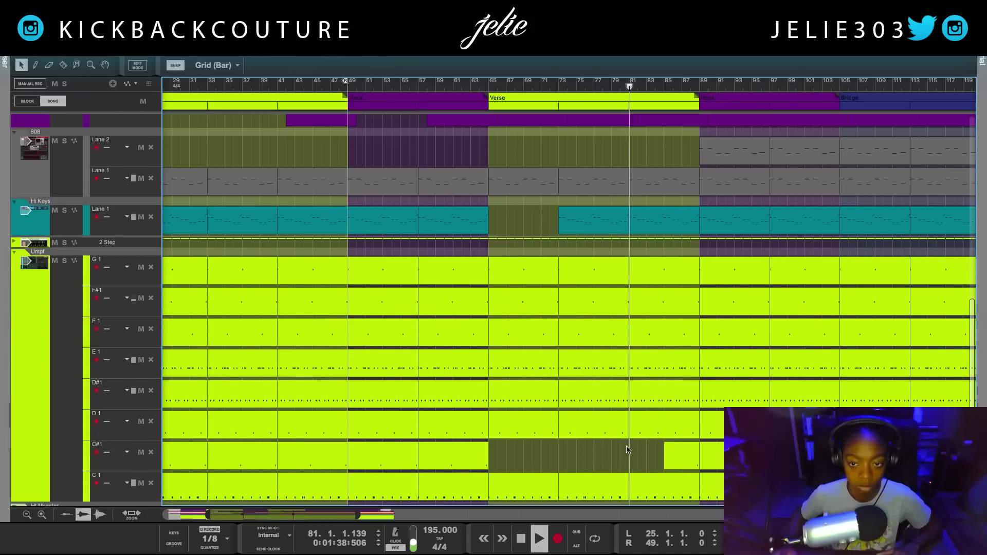
scroll(625, 446, "up", 3)
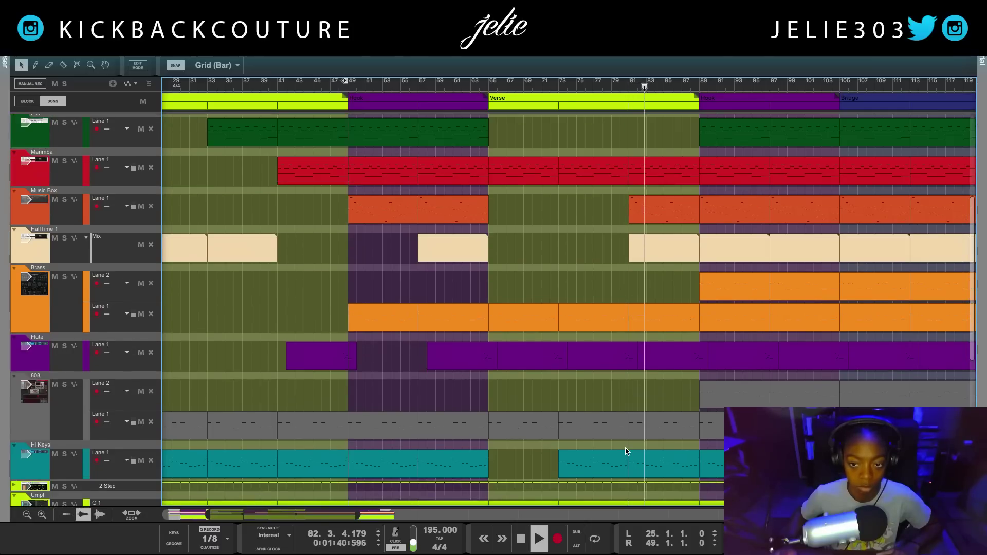
left_click_drag(509, 270, 649, 333)
key("Delete")
left_click(478, 86)
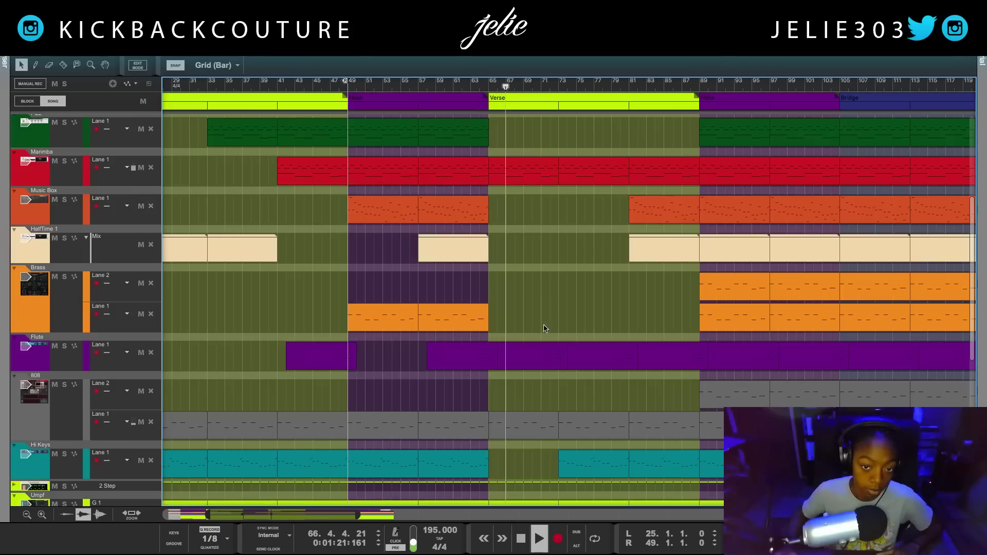
scroll(544, 319, "up", 1)
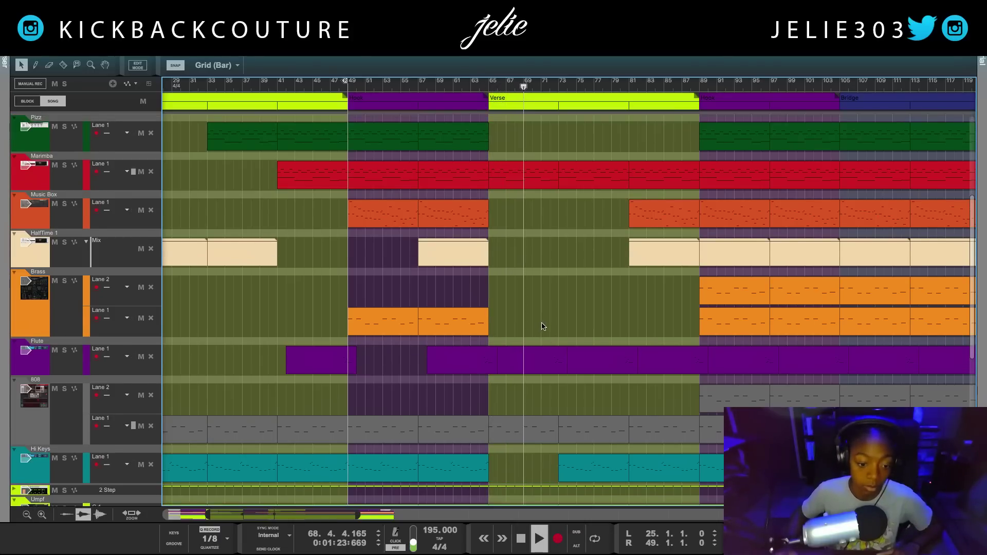
scroll(544, 327, "up", 2)
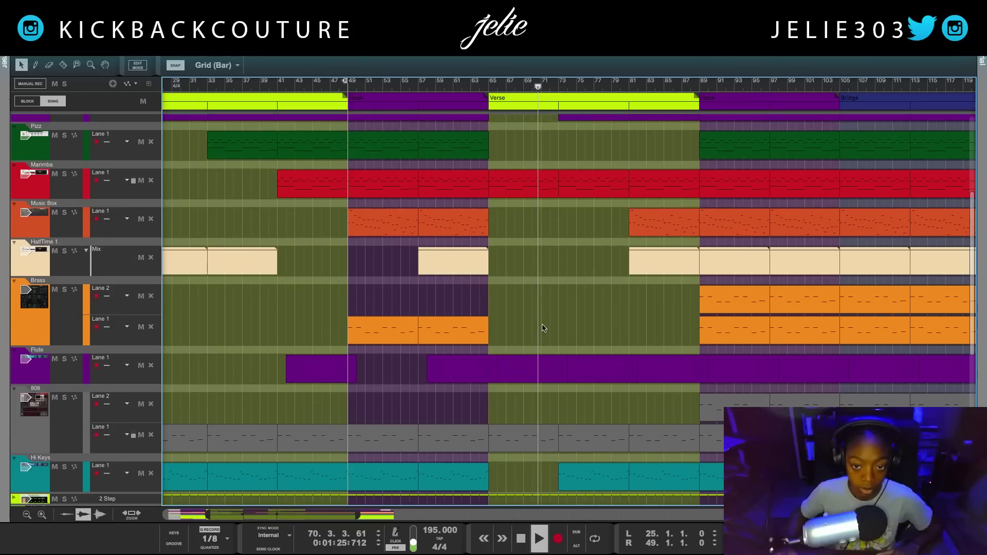
- Delete the two Flute clips in the second Verse, between about bars 66 and 82
scroll(542, 328, "up", 1)
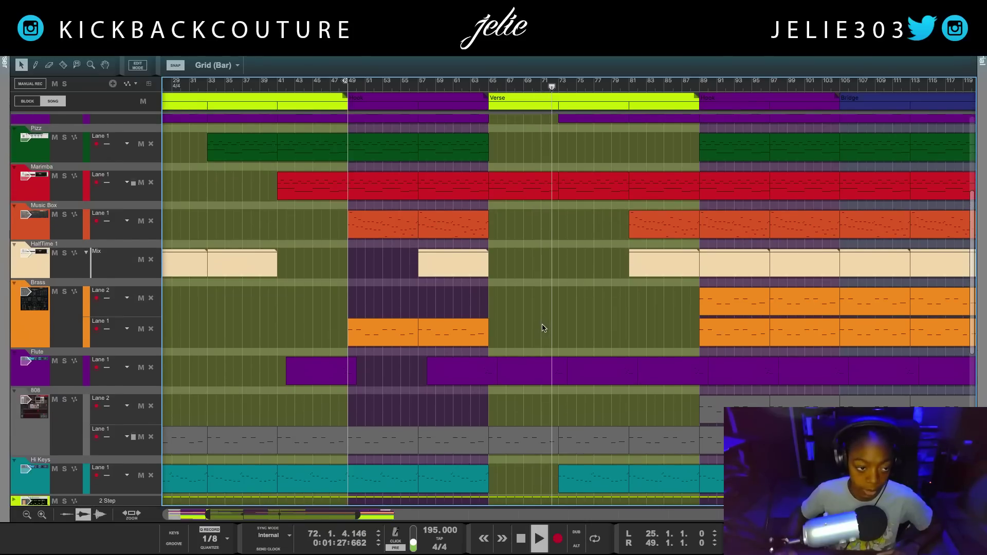
scroll(544, 328, "up", 1)
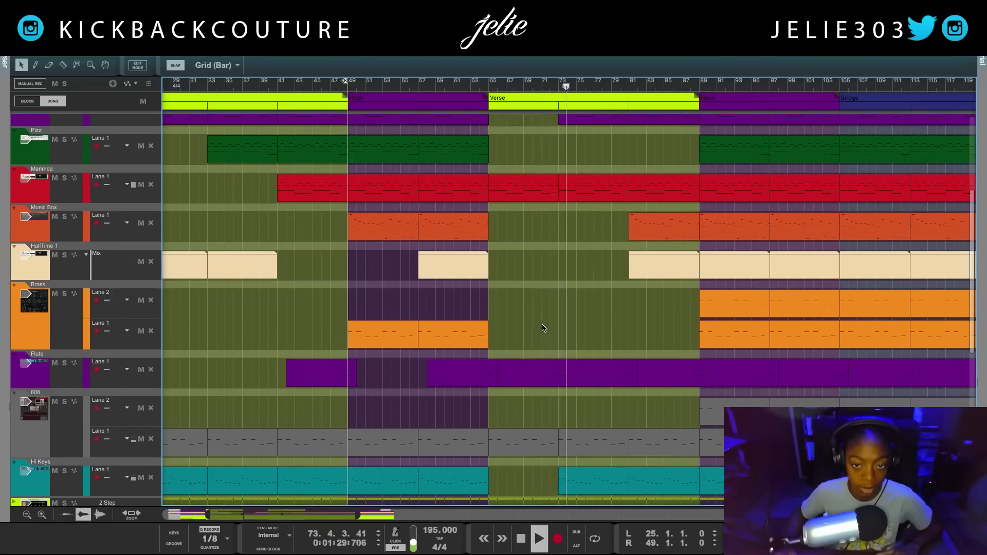
scroll(544, 328, "down", 5)
scroll(543, 328, "down", 4)
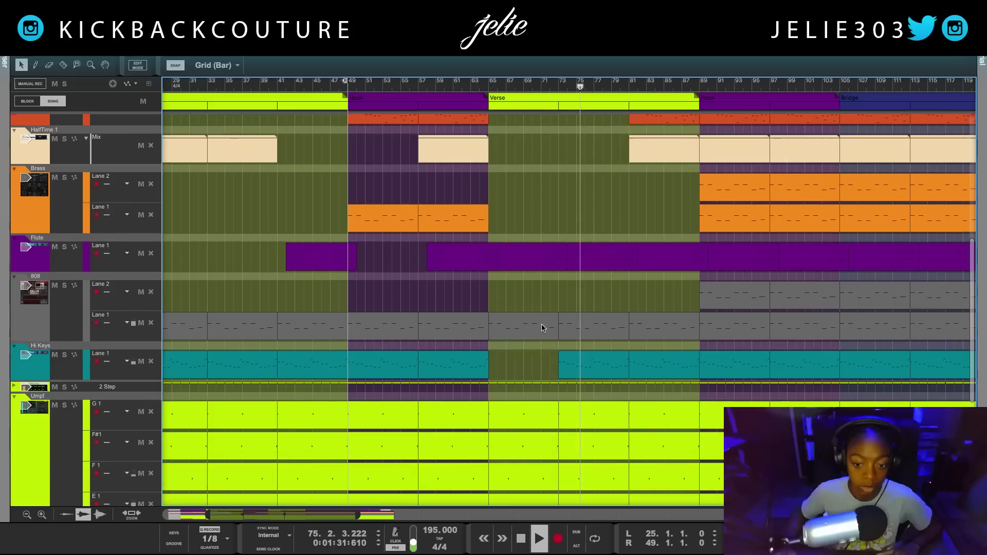
left_click(559, 252)
key("Delete")
left_click(591, 253)
key("Delete")
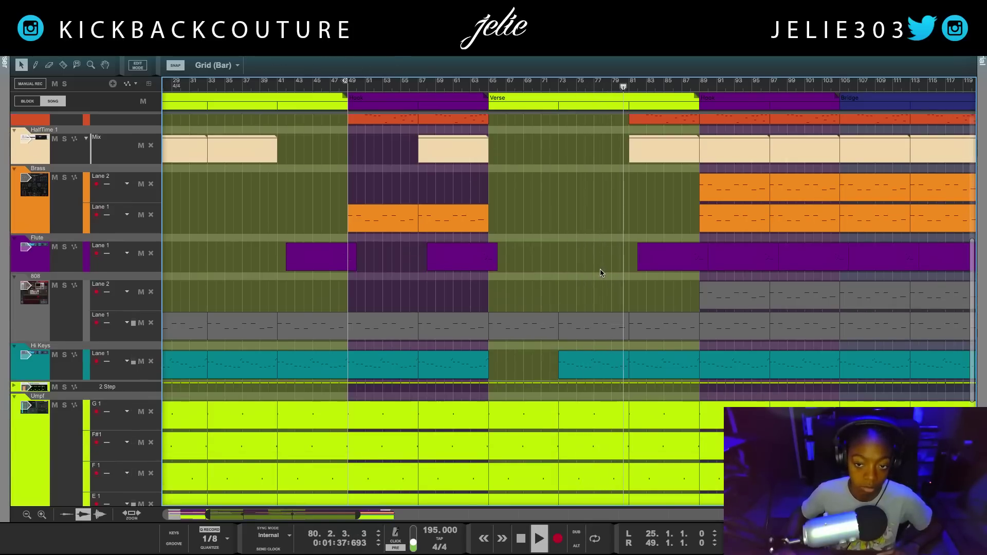
- Delete the Brass and 808 Lane 2 clips from bars 89 to 97 and the 808 Lane 1 clip from bars 97 to 105
scroll(602, 283, "up", 1)
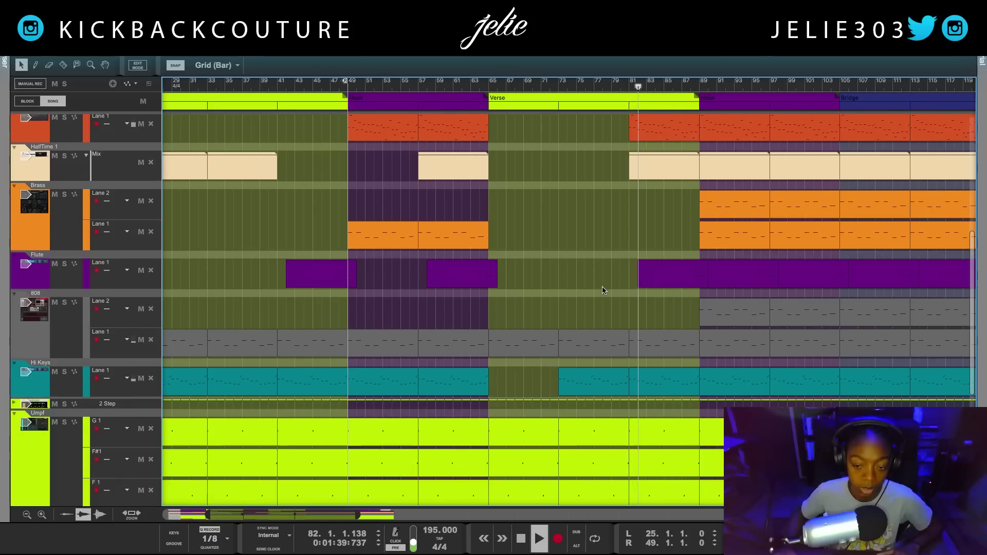
scroll(603, 290, "up", 3)
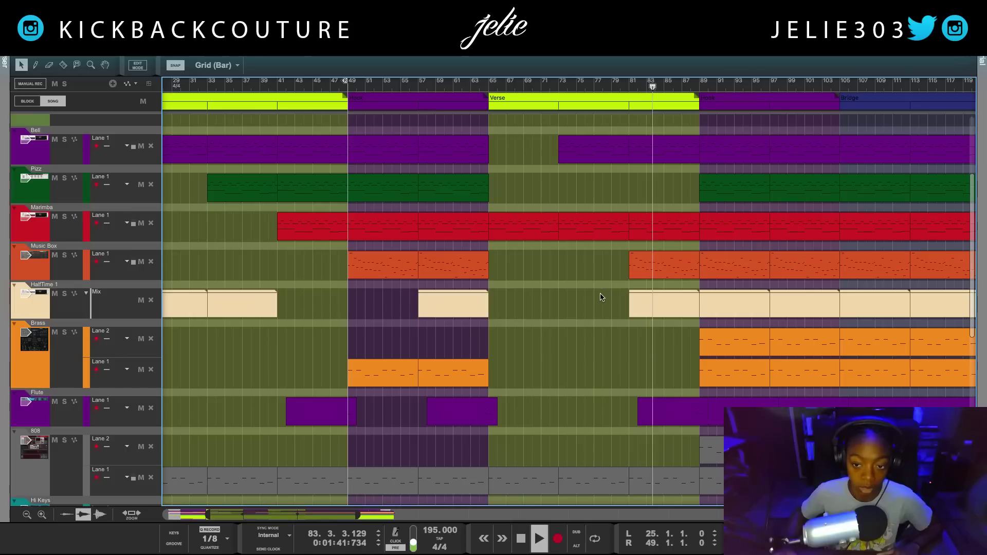
scroll(595, 309, "down", 4)
scroll(594, 311, "up", 6)
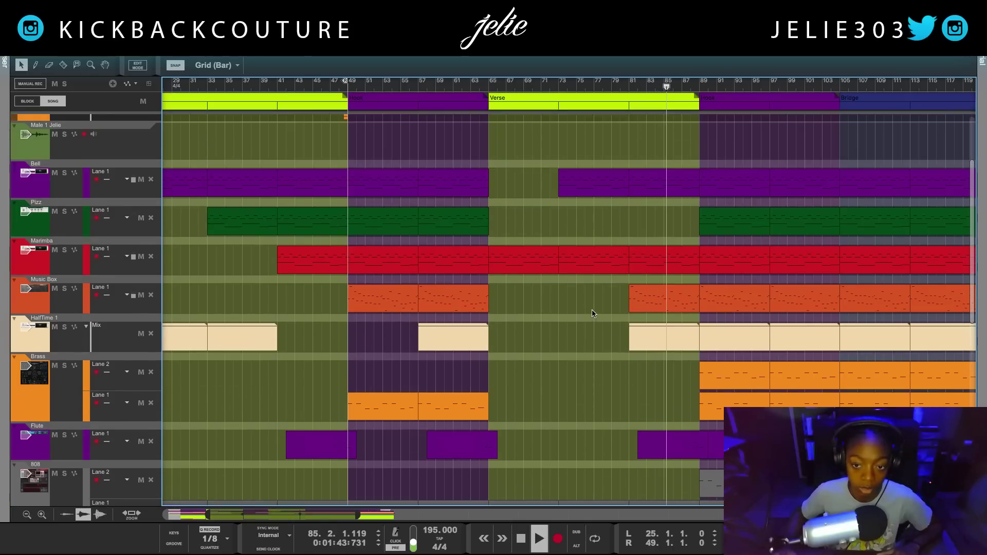
scroll(593, 314, "down", 4)
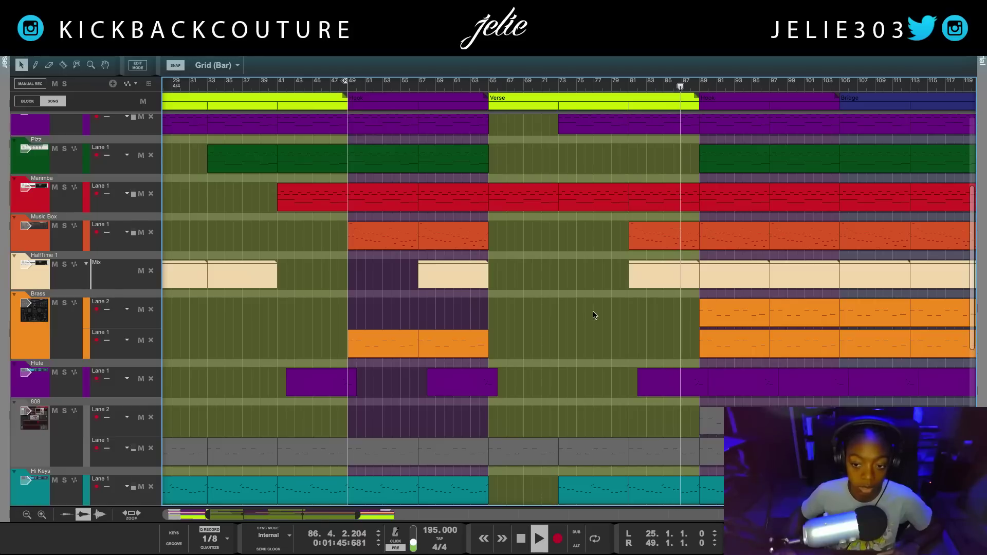
left_click(732, 316)
key("Delete")
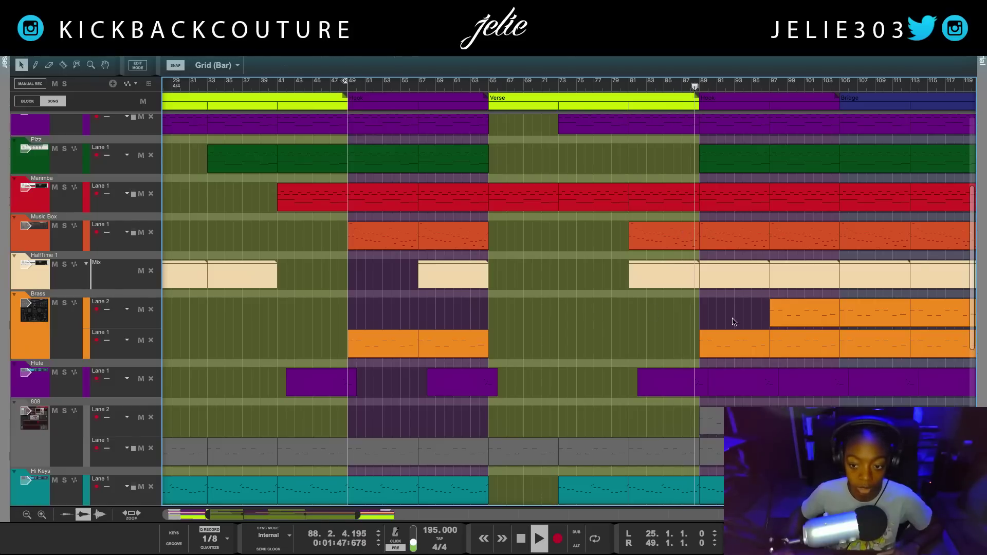
scroll(721, 361, "down", 1)
left_click(725, 418)
key("Delete")
left_click(786, 419)
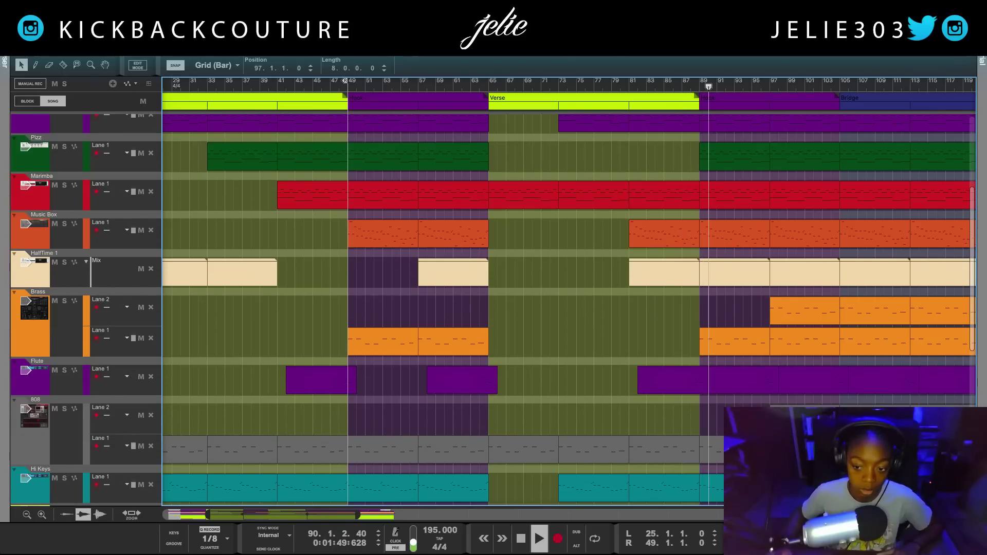
- Stop playback and move the song position to bar 87
scroll(570, 296, "down", 20)
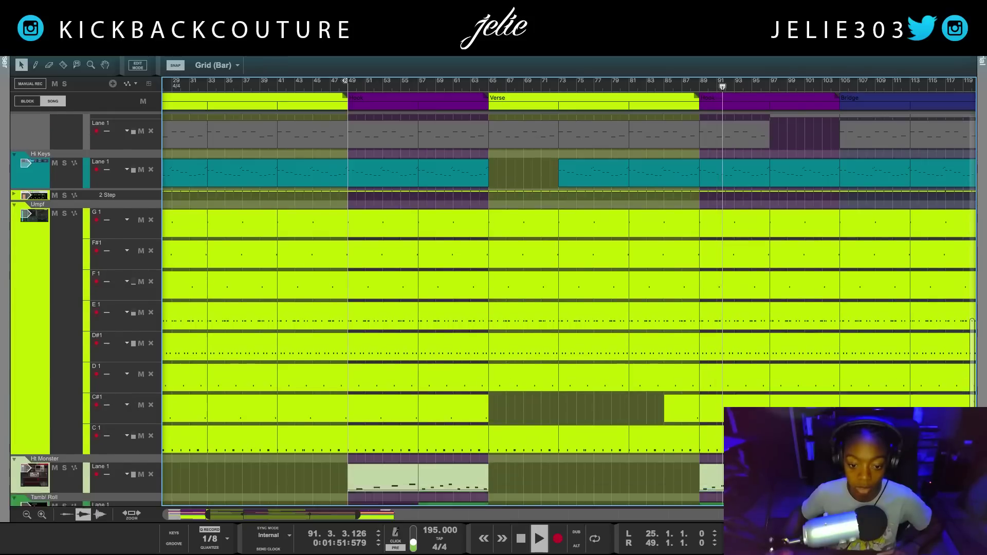
scroll(569, 296, "down", 3)
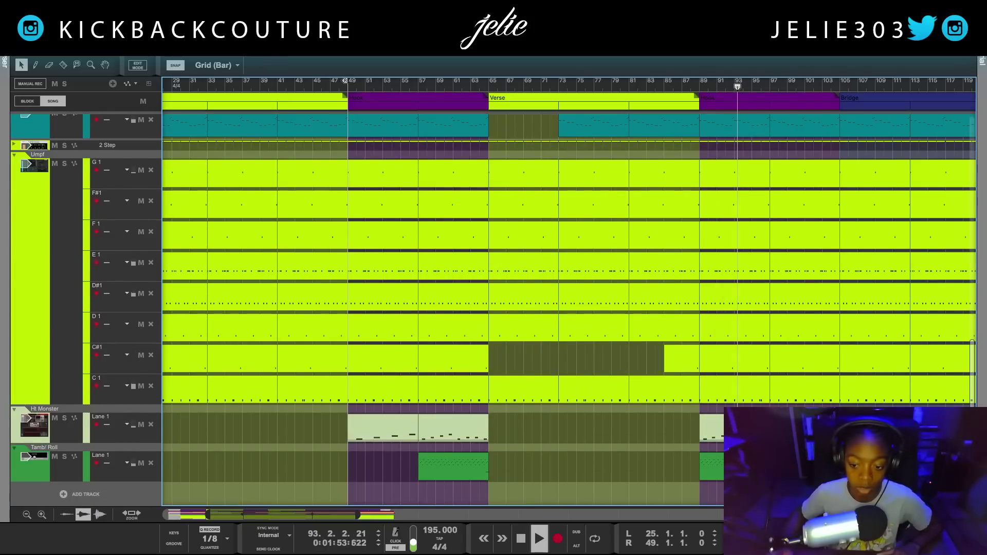
scroll(675, 112, "up", 20)
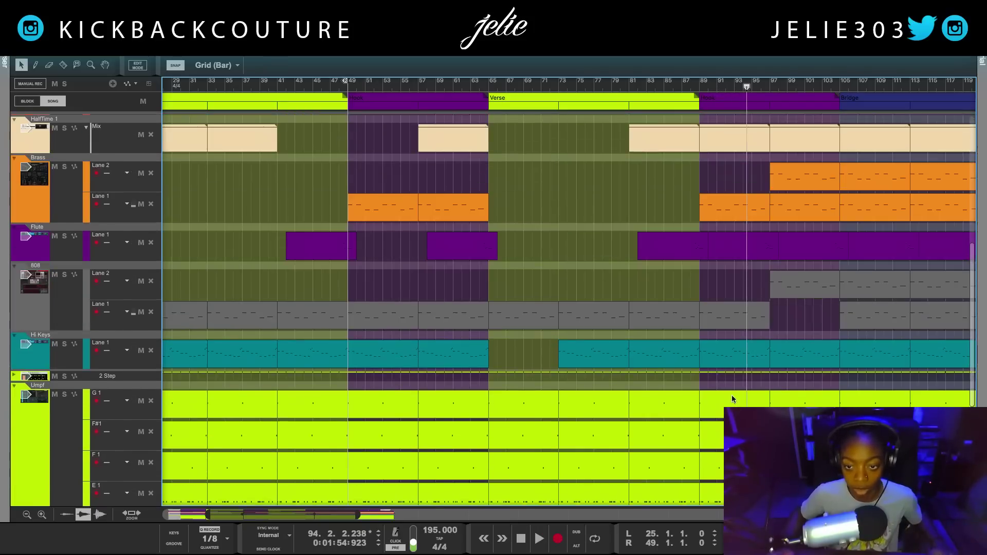
left_click(682, 90)
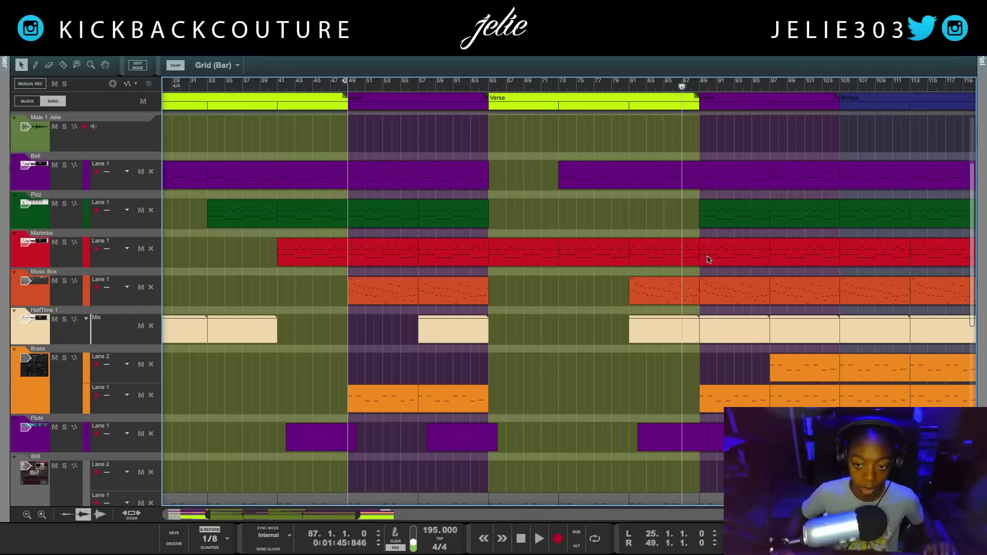
- Replace the Brass Lane 1 clip in bars 97 to 105 with the Lane 2 clip, and move the matching 808 Lane 2 clip into Lane 1
scroll(714, 303, "down", 1)
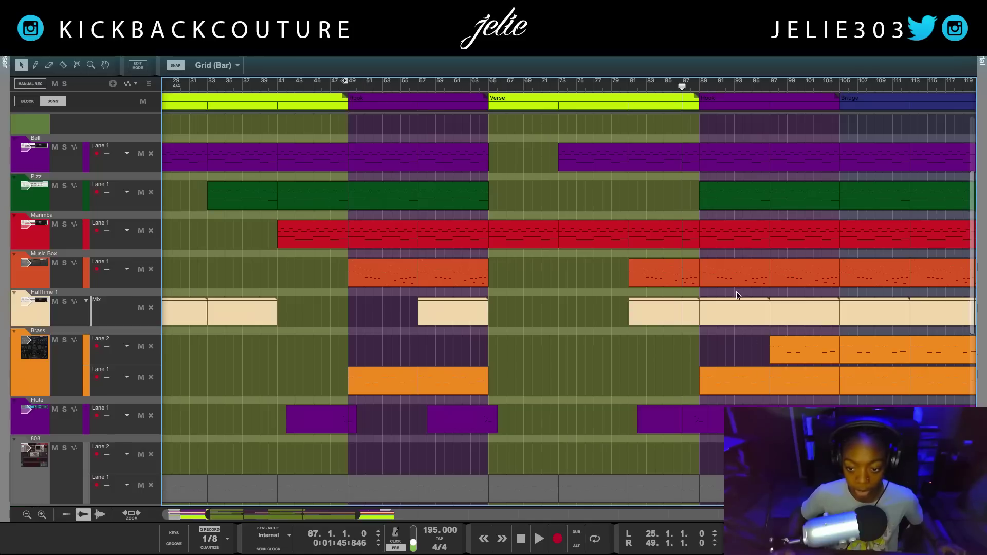
left_click(801, 381)
key("Delete")
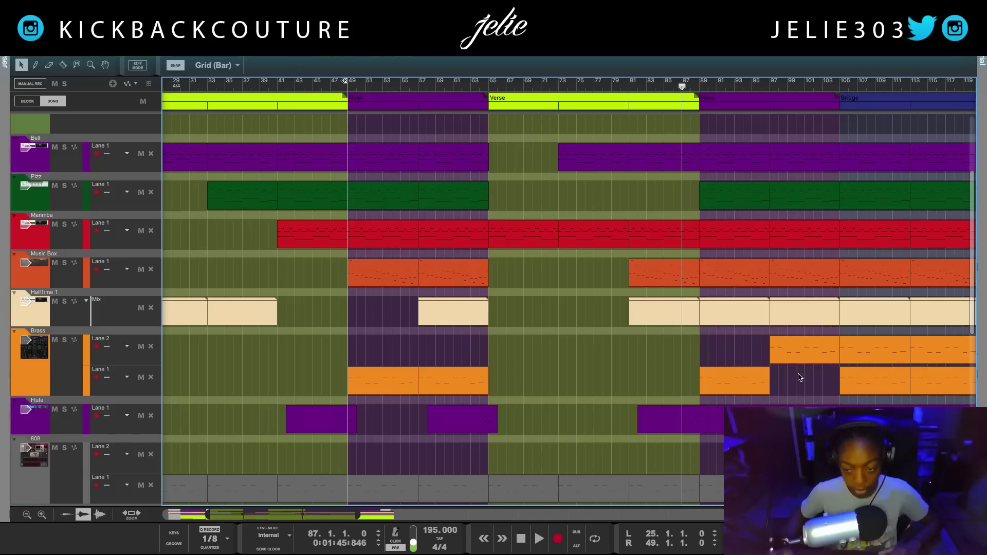
left_click_drag(801, 354, 800, 370)
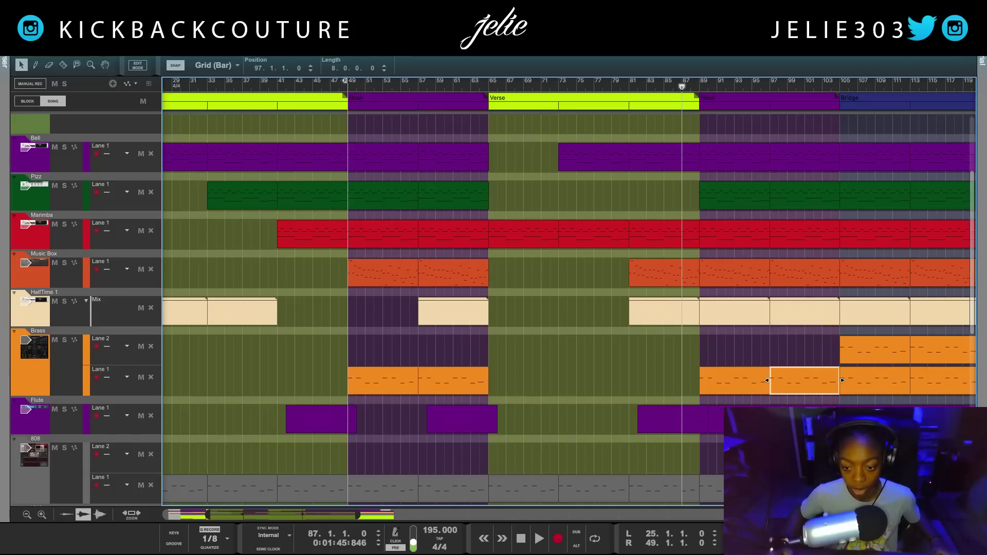
scroll(566, 309, "down", 4)
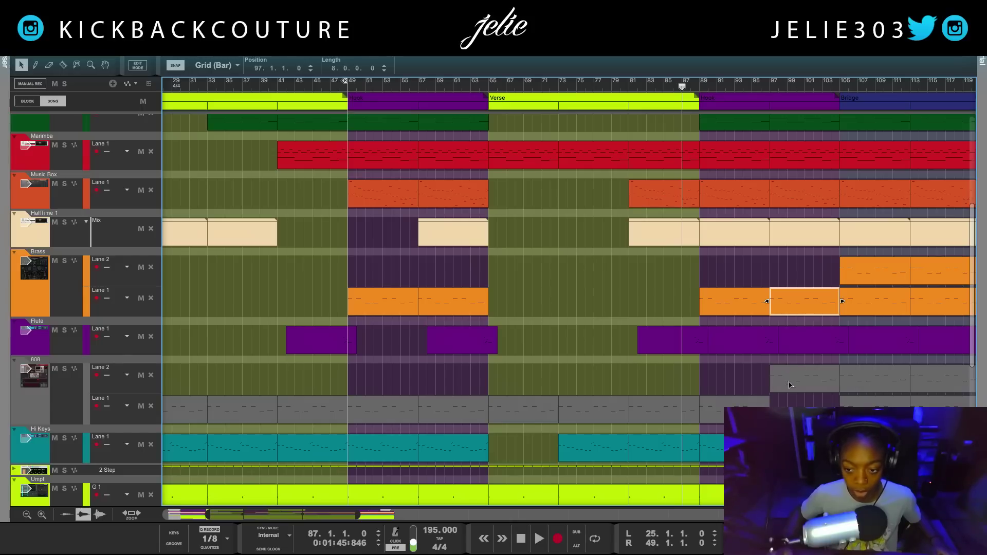
left_click_drag(791, 381, 789, 403)
scroll(736, 401, "down", 5)
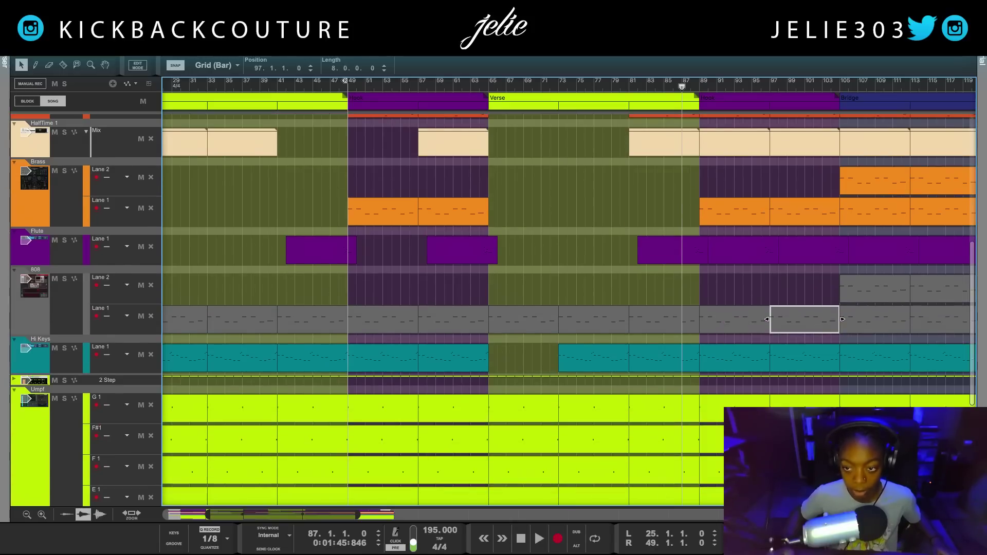
- Delete the Hi Keys and Umpf C#1 clips from bars 89 to 97 of the second Hook
left_click(738, 365)
key("Delete")
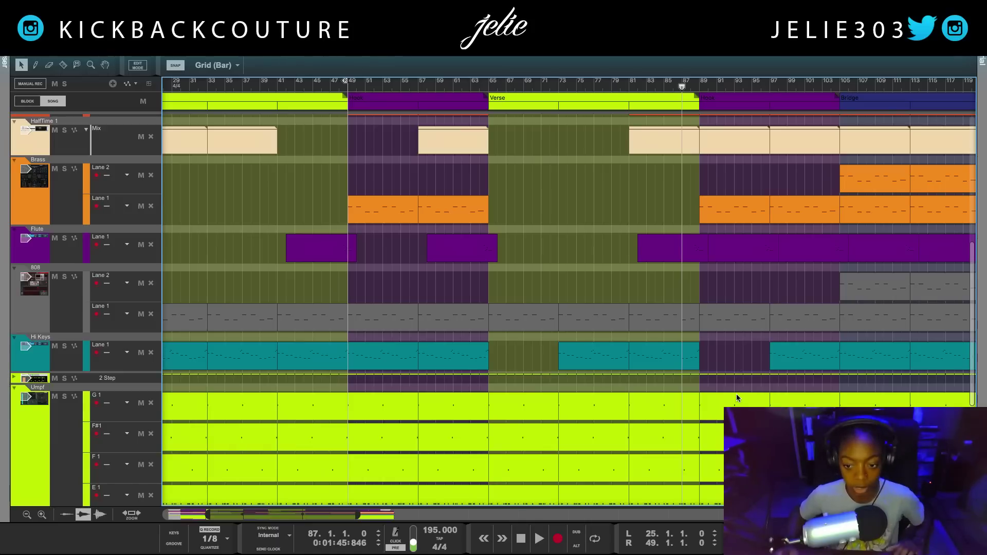
scroll(733, 394, "down", 12)
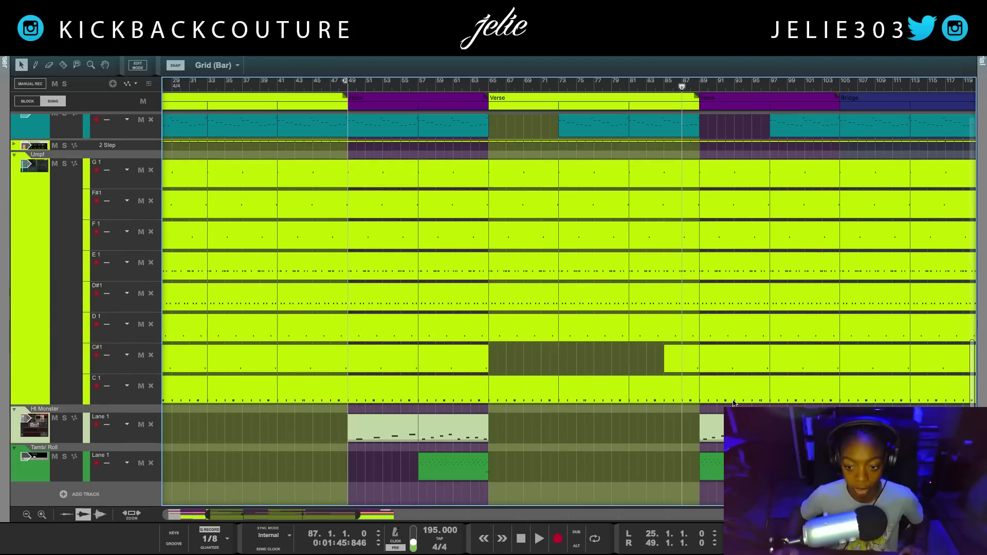
key("Delete")
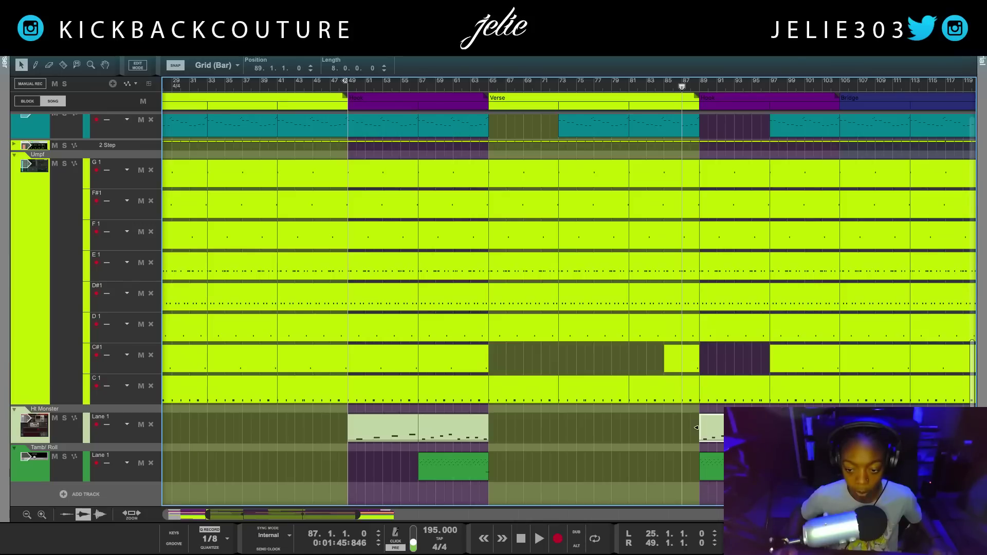
- Draw a one-bar automation clip at bar 88 in the Master Level lane, just before the second Hook
scroll(690, 456, "up", 15)
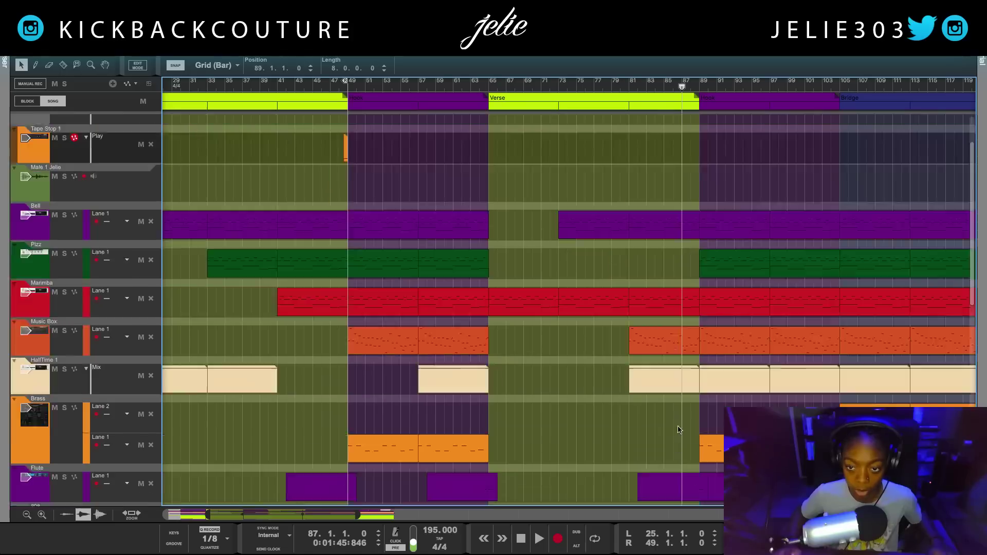
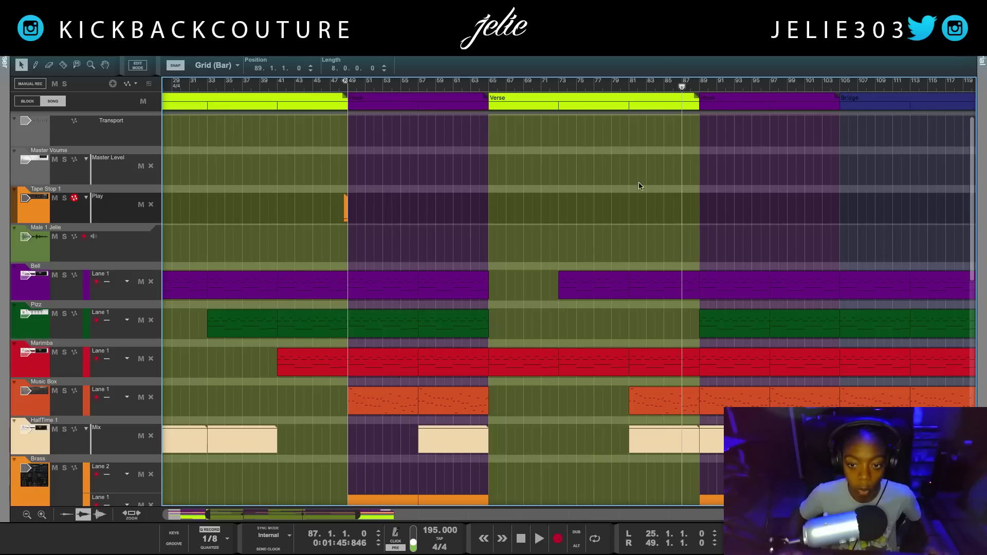
key("w")
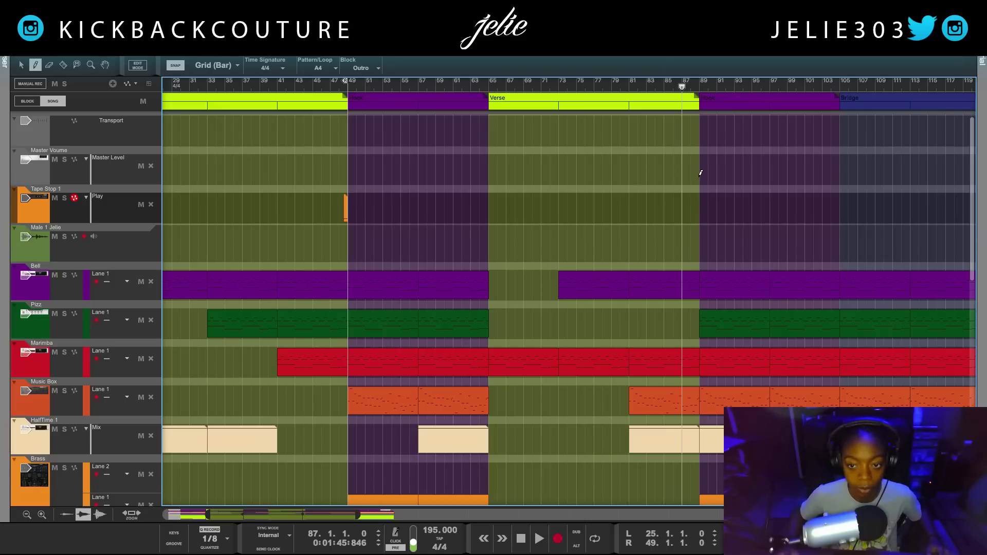
left_click(697, 171)
key("q")
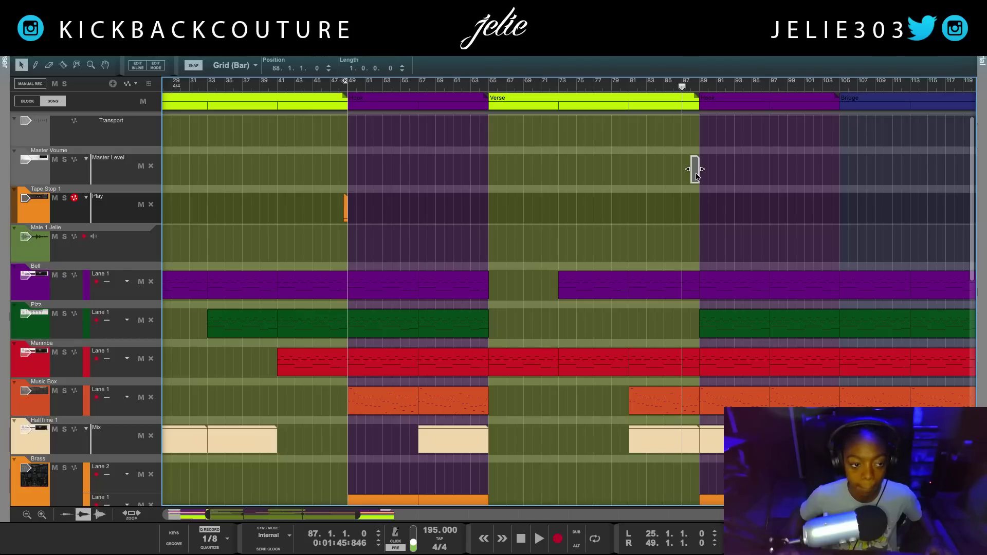
- Inspect the master fader in the mixer for the Master Level automation, and return to the full-size sequencer
left_click(67, 159)
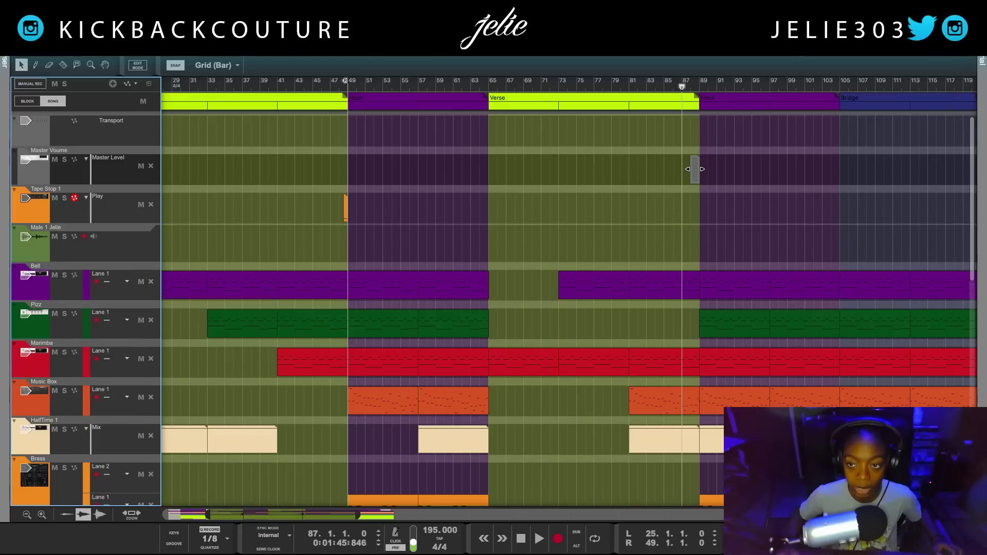
key("F5")
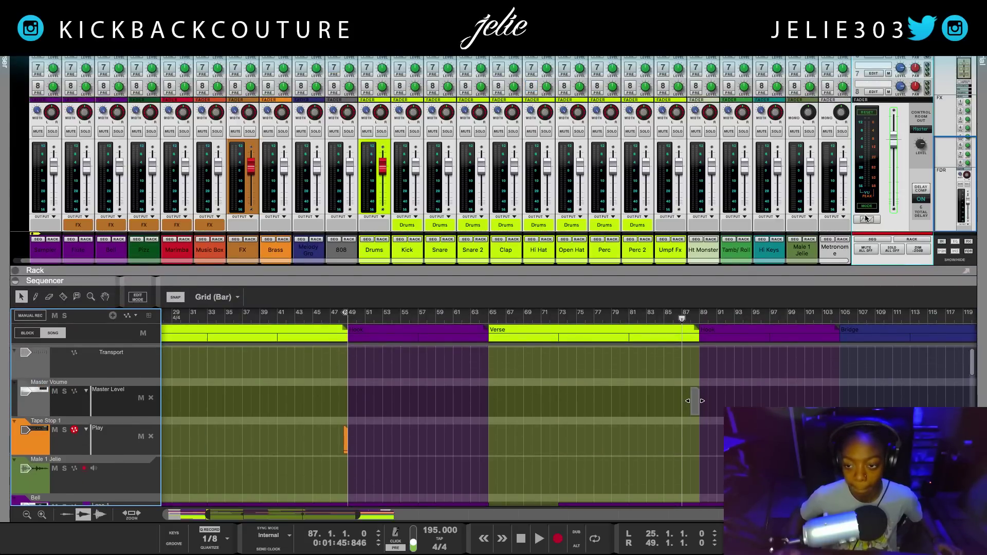
right_click(894, 147)
left_click(278, 380)
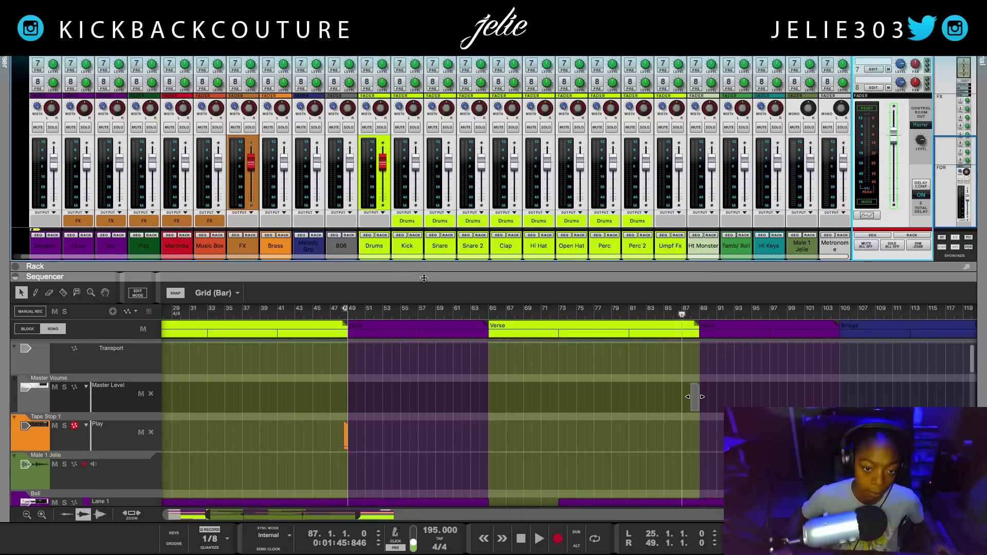
key("F5")
- Draw a Master Level automation point with value 0 at 88.2.1.0 inside the clip at bar 88
key("w")
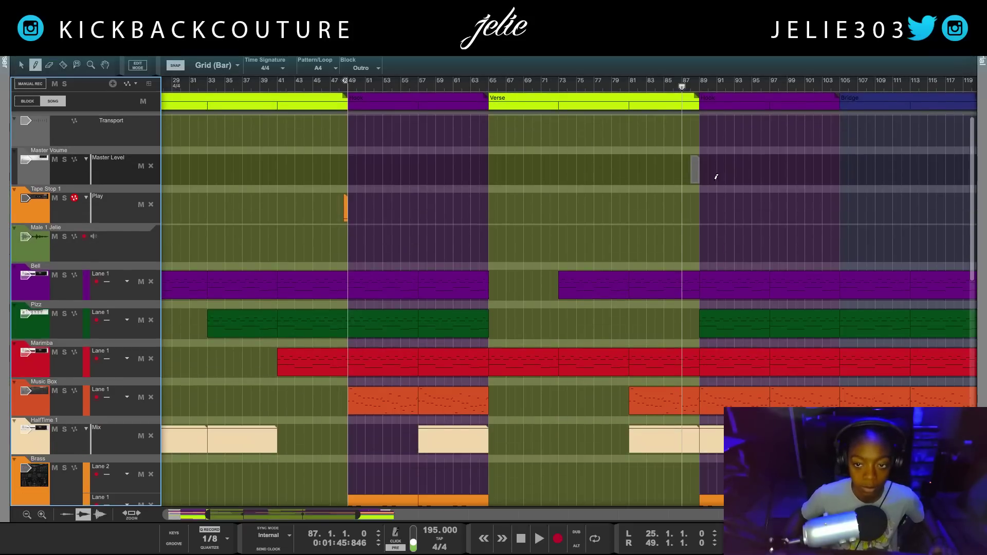
key("q")
double_click(693, 175)
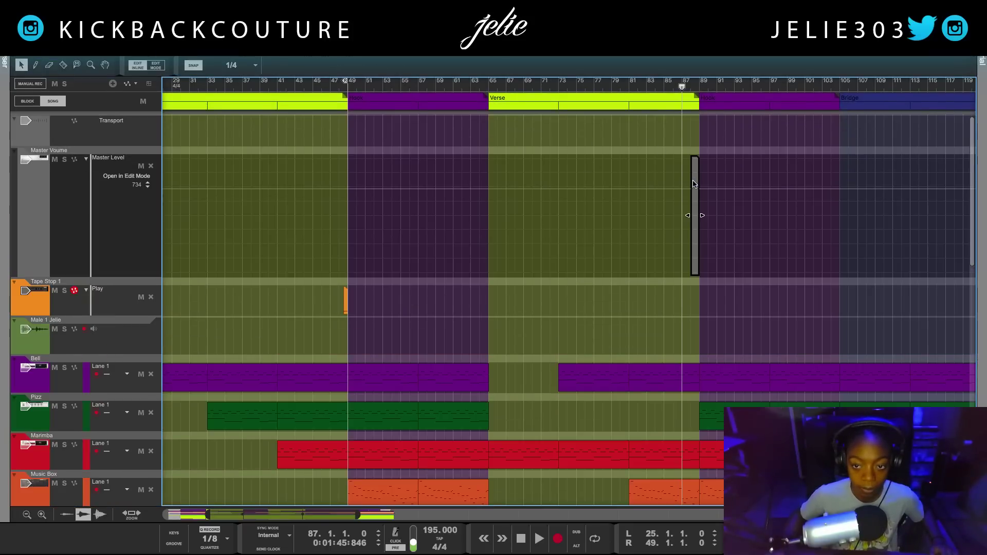
key("w")
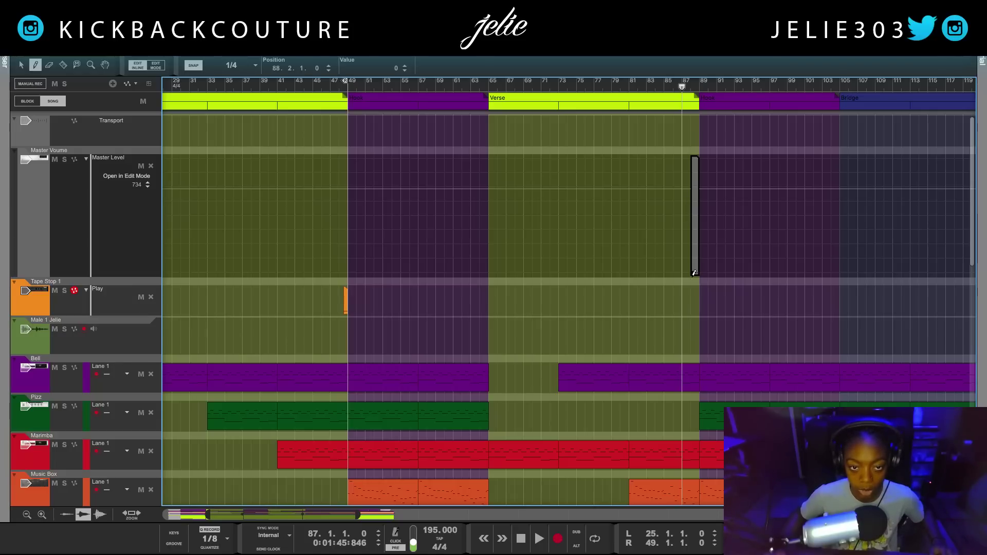
key("q")
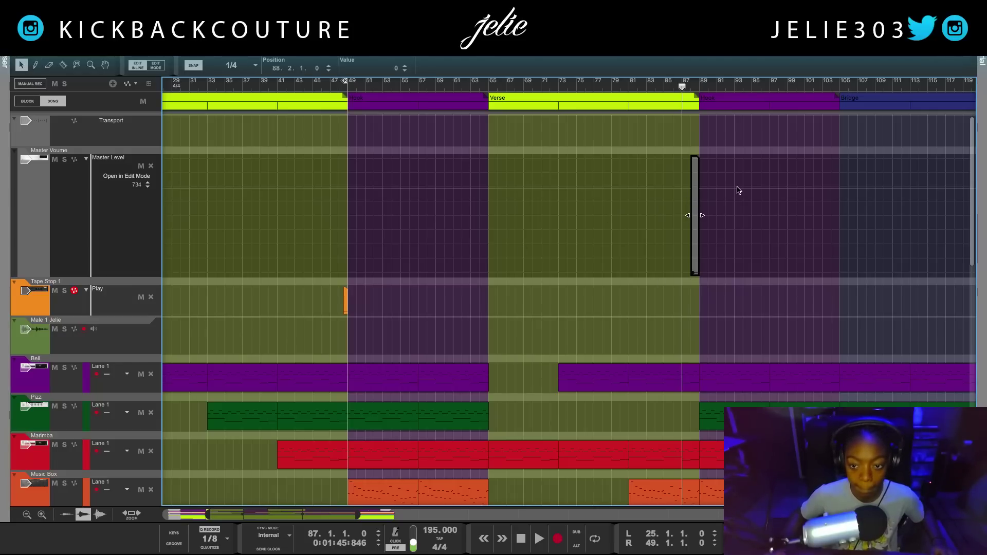
left_click(727, 144)
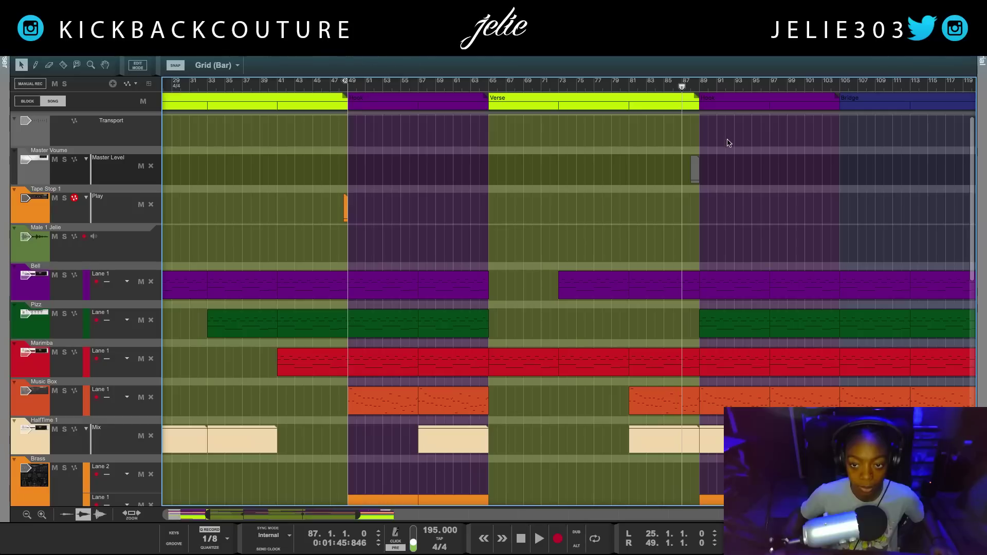
- Select the Master Level clip at bar 88 and play the transition from bar 87 past bar 89
left_click(694, 166)
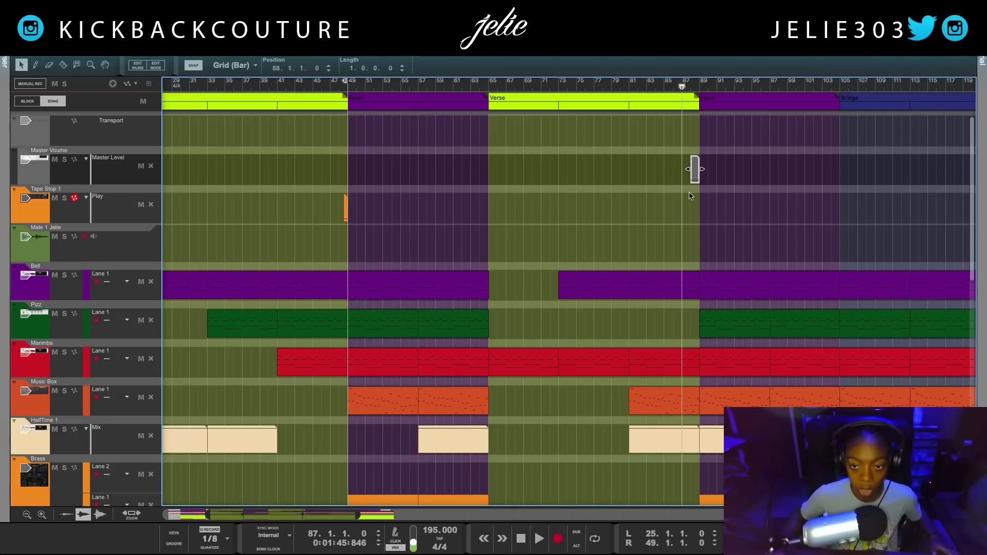
key("space")
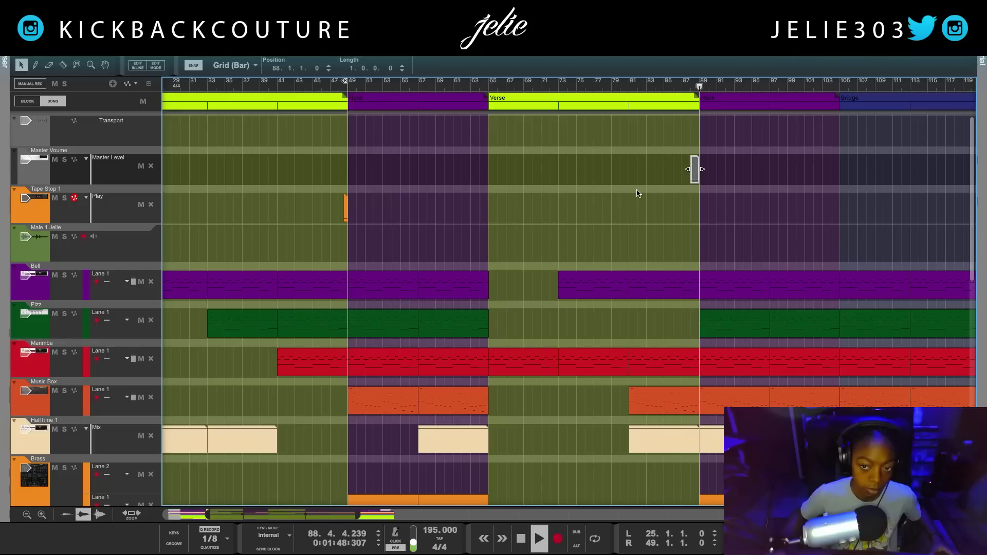
key("space")
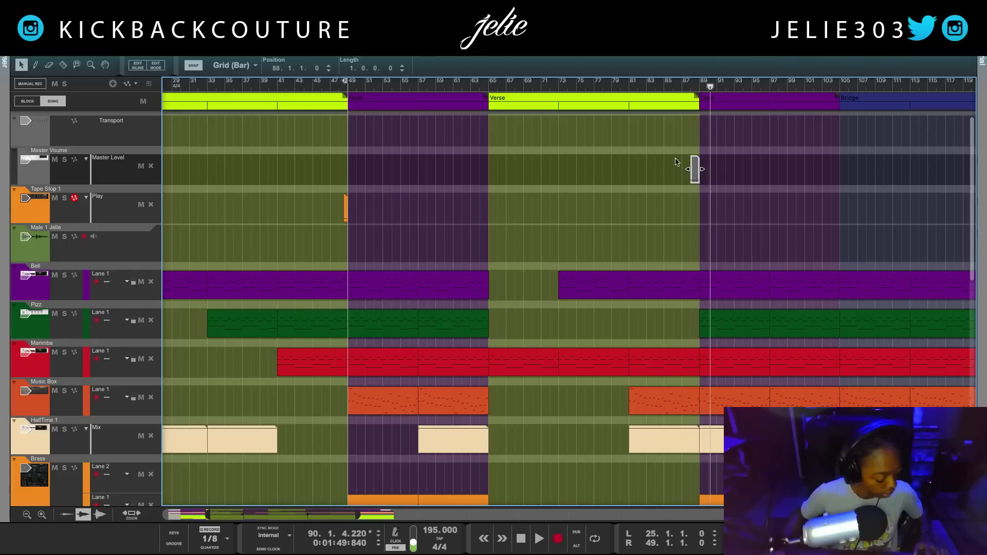
- Shorten the Master Level clip from its start so that it begins at 88.3.1.0 and lasts 0.2.0.0
key("h")
key("h")
key("h")
key("h")
key("h")
key("h")
key("h")
key("h")
key("h")
key("h")
key("h")
key("h")
key("h")
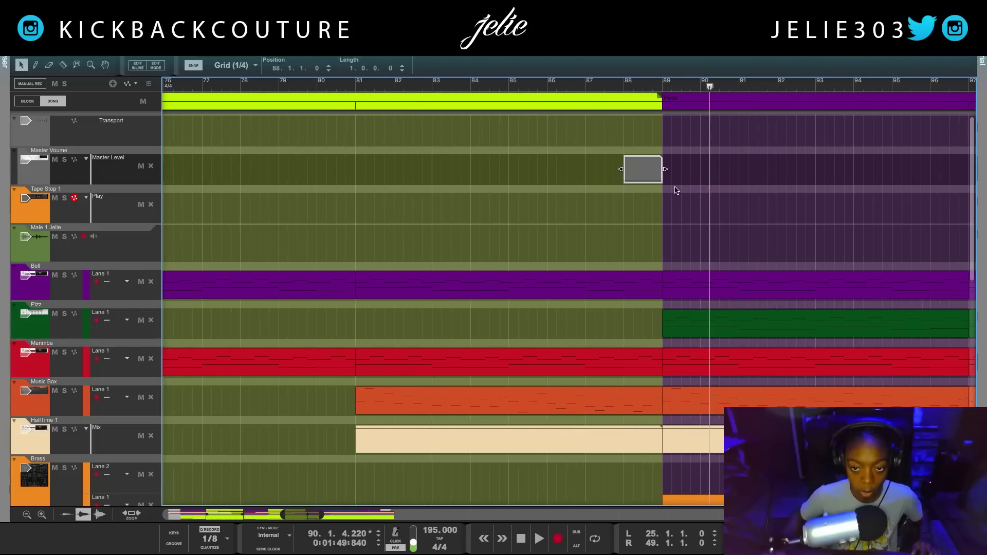
key("h")
key("h")
key("h")
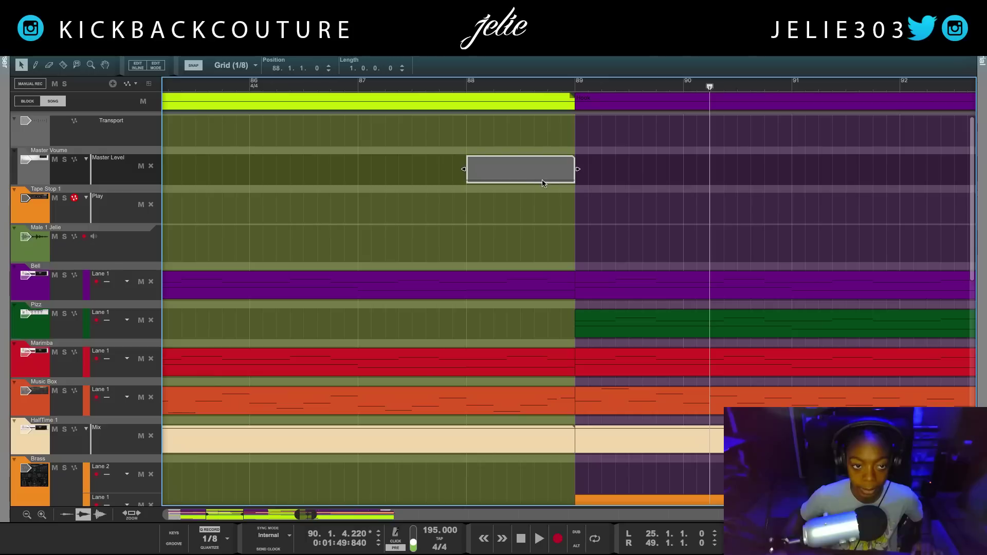
left_click_drag(463, 170, 517, 170)
- Play the section change at bar 89 from position 86.4.3.0 to audition the shortened volume drop
left_click(339, 85)
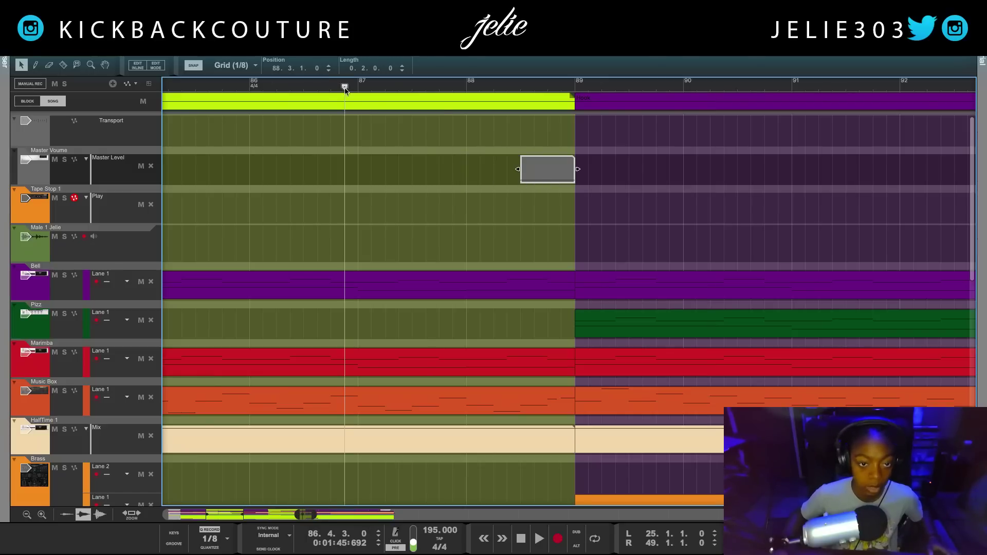
key("space")
left_click(357, 209)
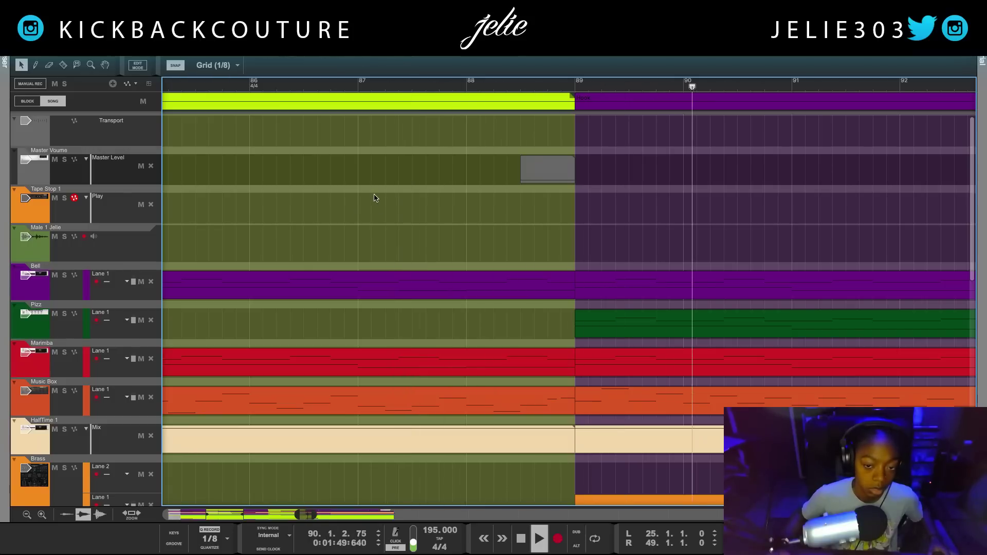
key("space")
- Play the end of the Verse from bar 83 through the section change at bar 89
key("g")
key("g")
key("g")
key("g")
key("g")
key("g")
key("g")
key("g")
key("g")
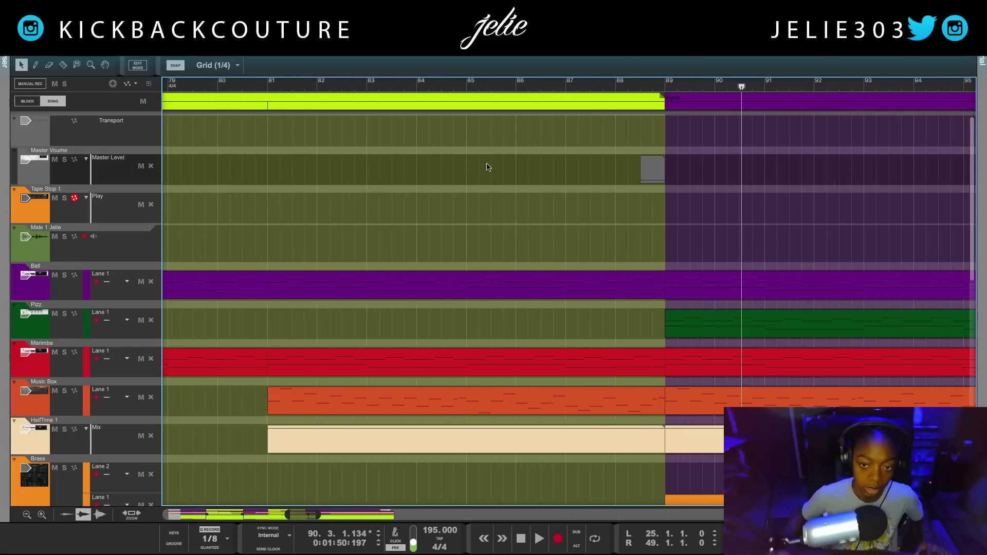
left_click(609, 86)
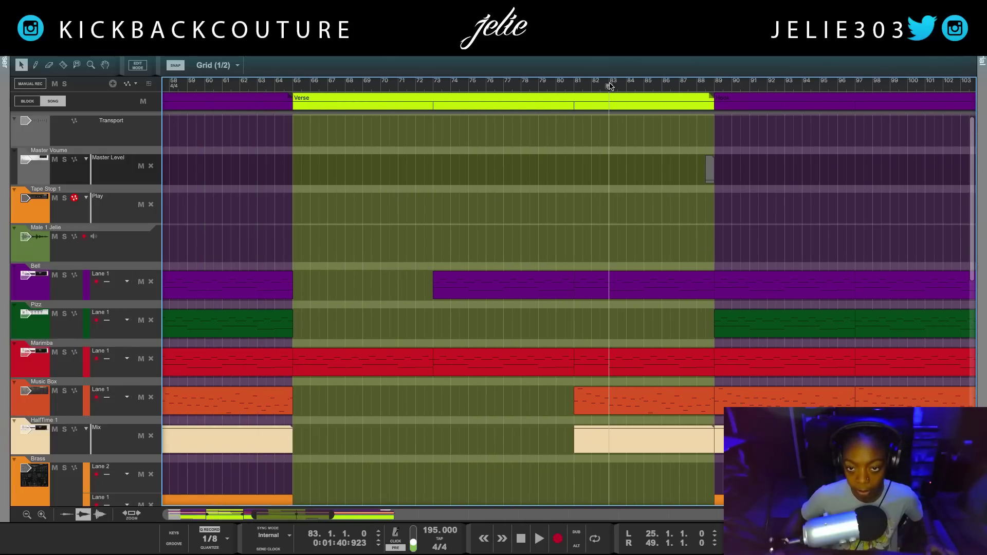
key("space")
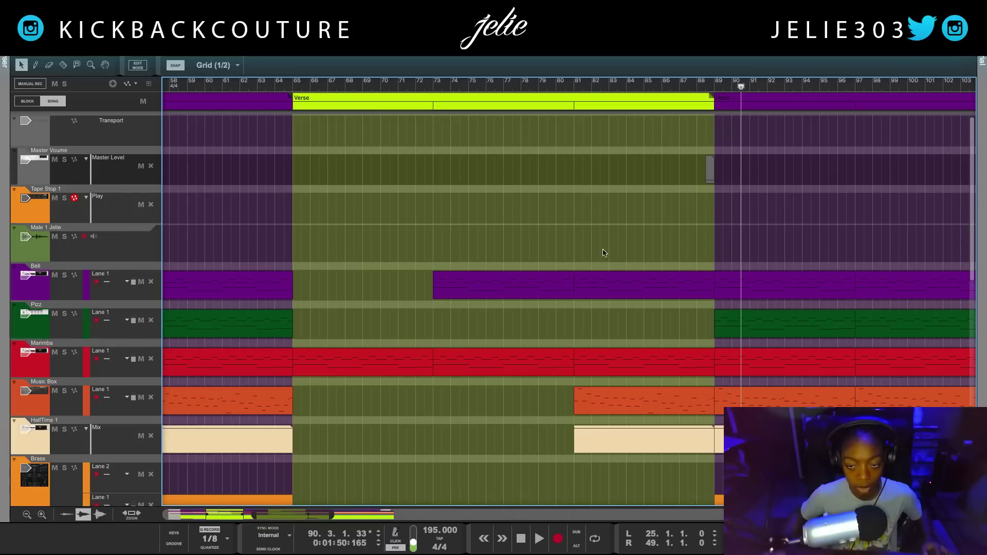
- Bring the percussion tracks into view and play the transition from bar 88
left_click(713, 86)
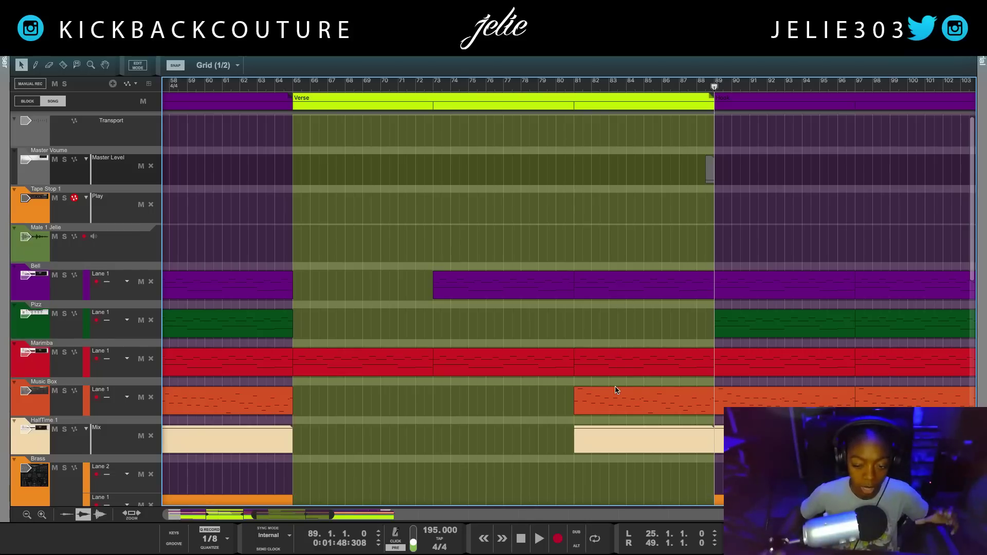
scroll(619, 353, "down", 10)
scroll(616, 393, "down", 5)
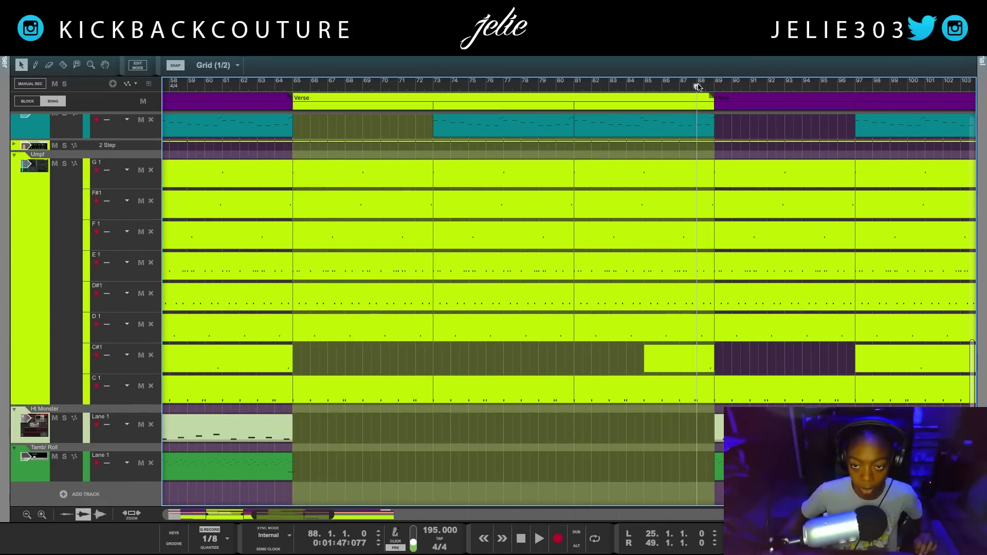
key("space")
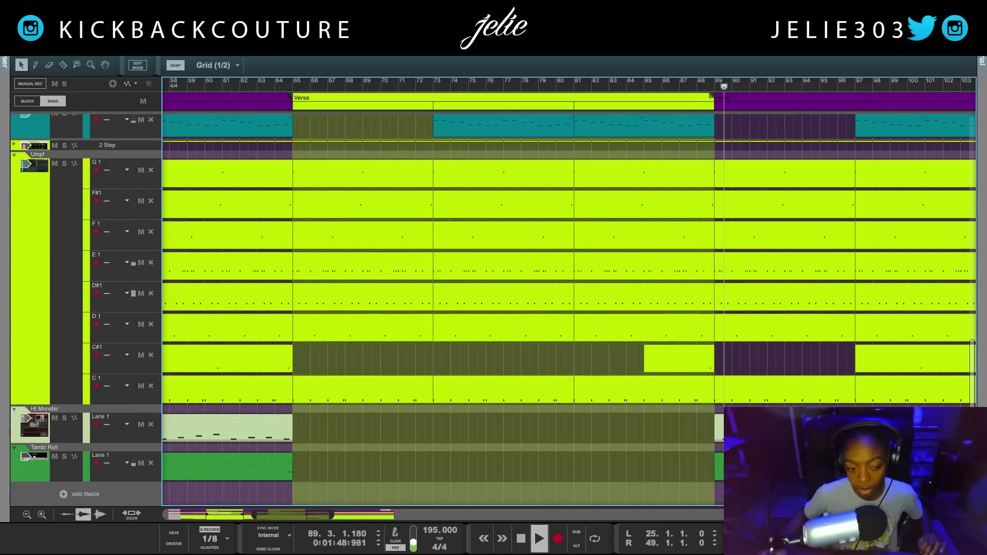
key("space")
- Open the Tamb/Roll clip starting at bar 89 for note editing and check the track's instrument in the rack
double_click(741, 467)
scroll(486, 272, "up", 5)
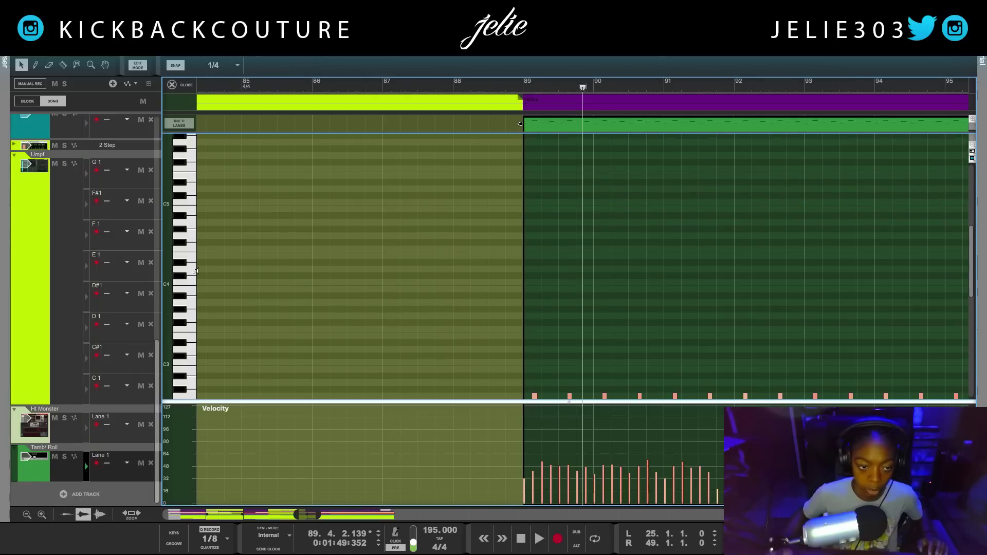
left_click(38, 457)
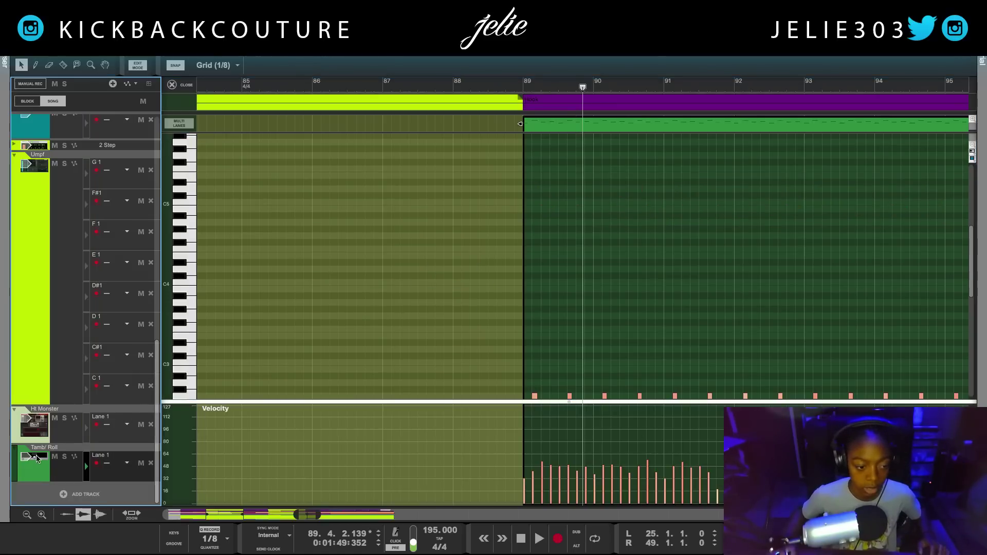
key("F6")
scroll(195, 185, "up", 1)
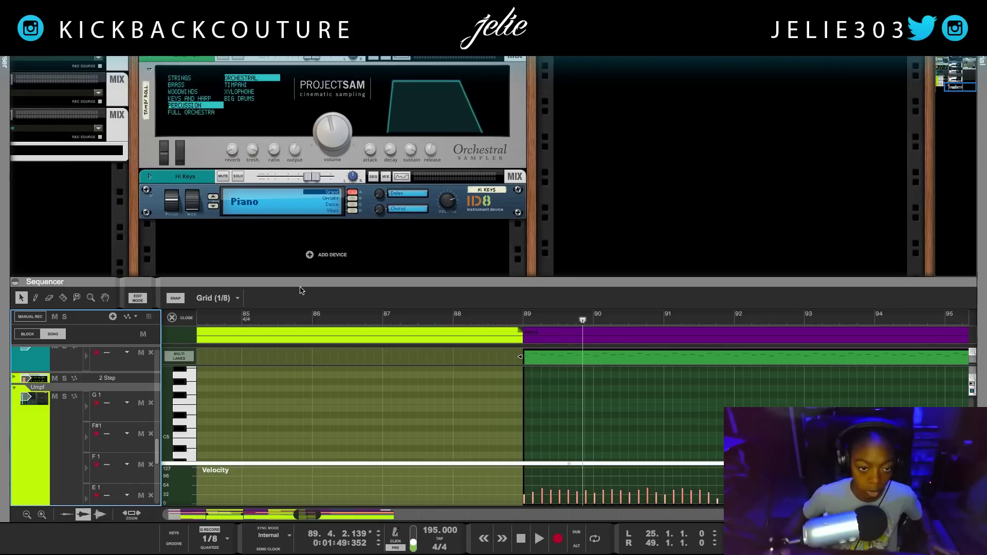
left_click_drag(300, 277, 309, 57)
- Audition the Tamb/Roll instrument's keys and draw a B2 note with a length of 2.0.0.0 at bar 89
scroll(558, 215, "down", 8)
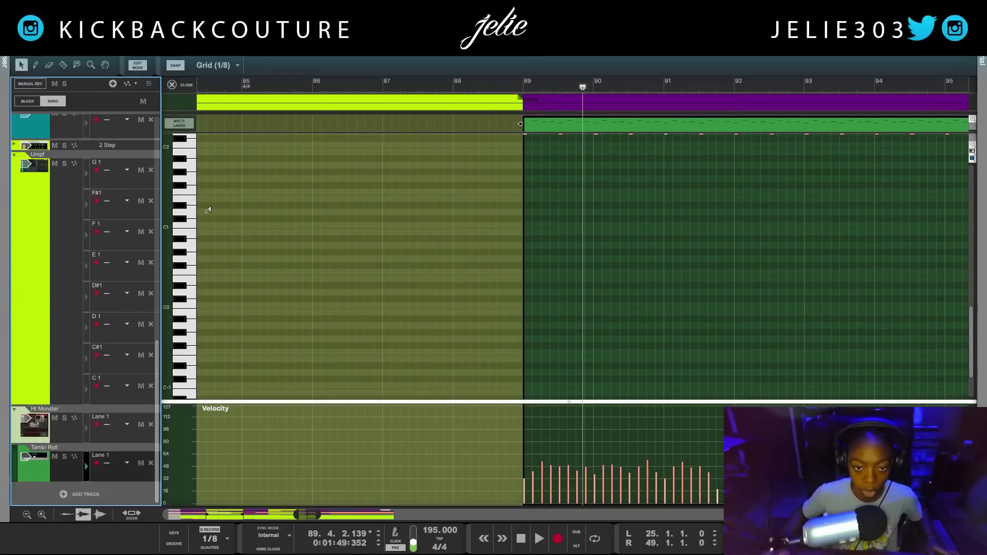
mouse_move(189, 220)
left_mouse_down()
mouse_move(188, 166)
mouse_move(180, 254)
mouse_move(180, 207)
left_mouse_up()
scroll(179, 207, "up", 3)
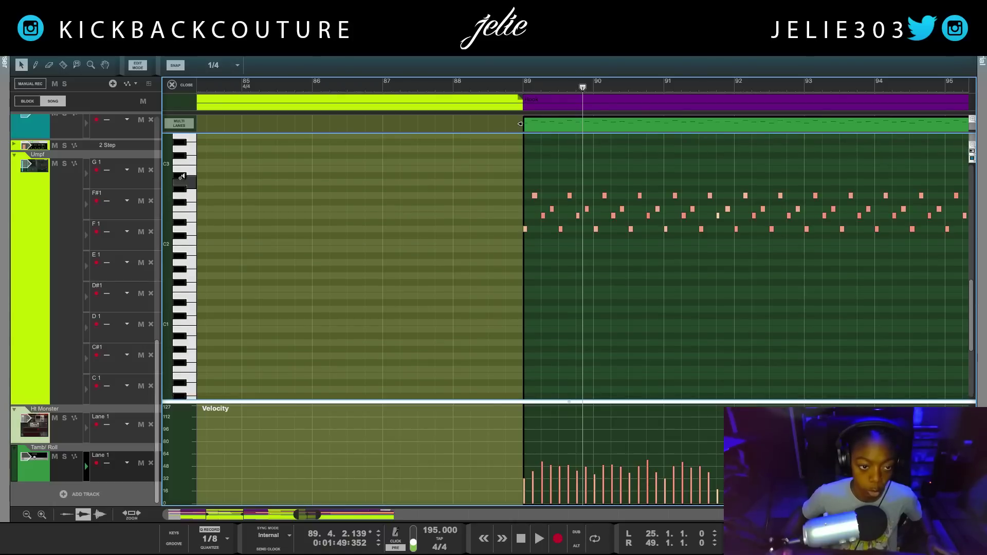
scroll(181, 146, "up", 2)
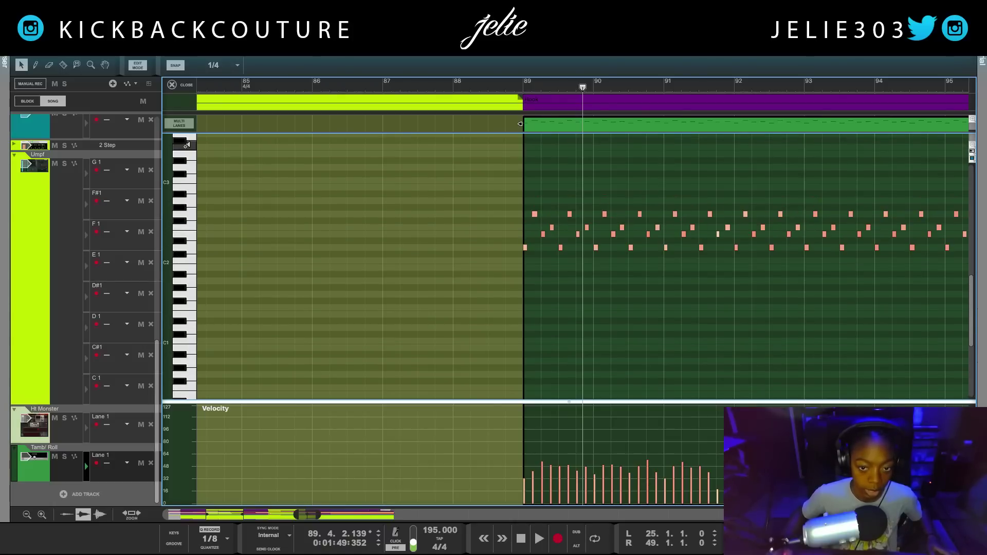
scroll(187, 144, "up", 4)
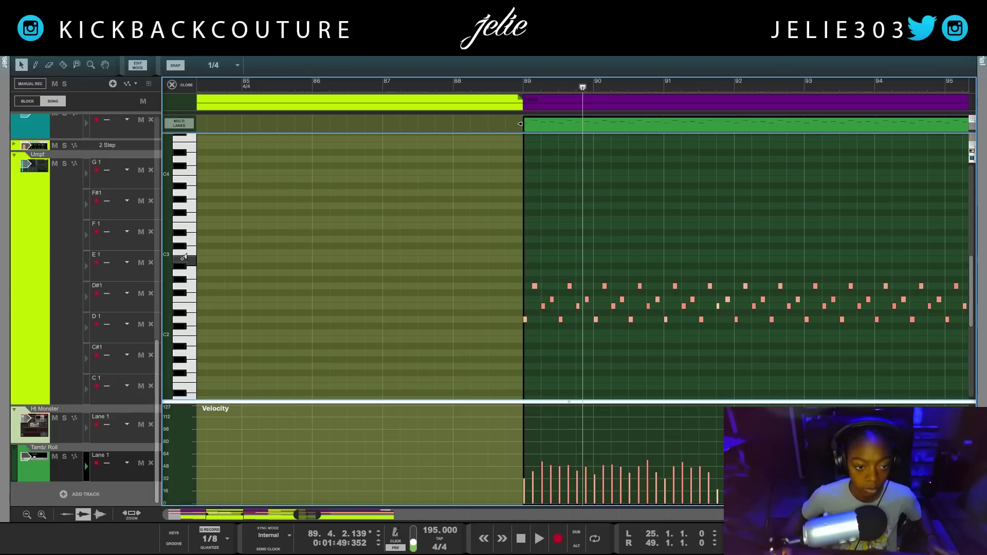
key("2")
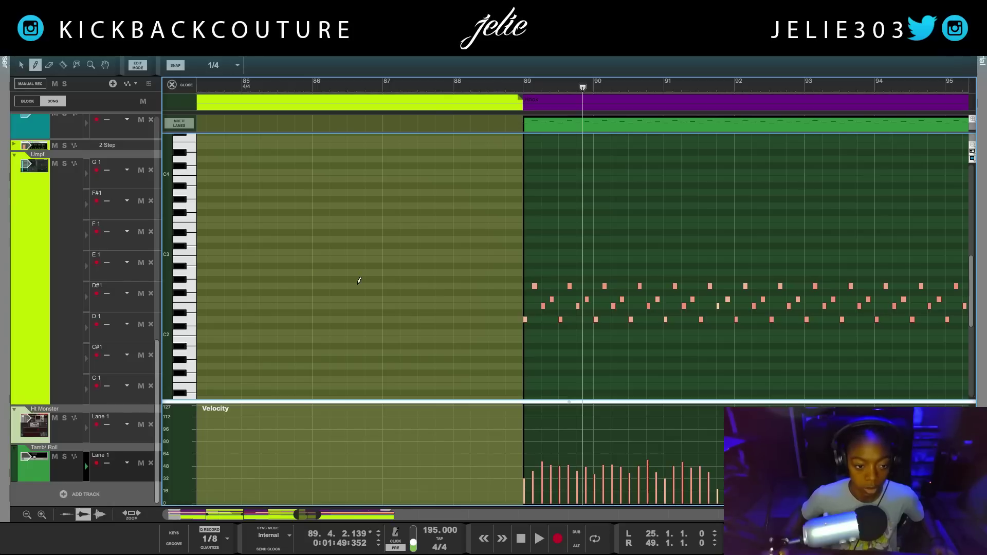
left_click(530, 258)
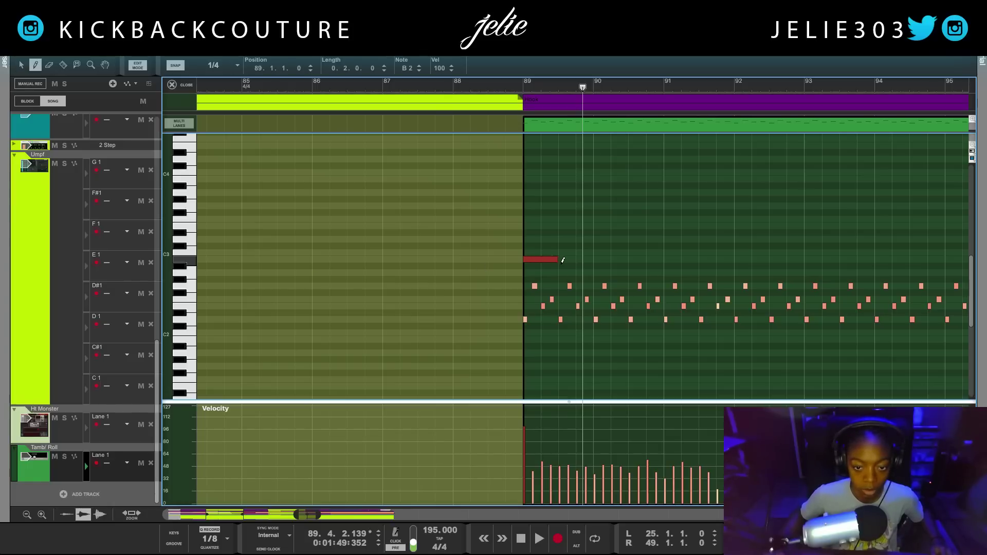
left_click_drag(662, 261, 664, 261)
- Audition higher keys and draw a D4 note with a length of 2.0.0.0 at bar 89 in the Tamb/Roll clip
scroll(537, 281, "up", 1)
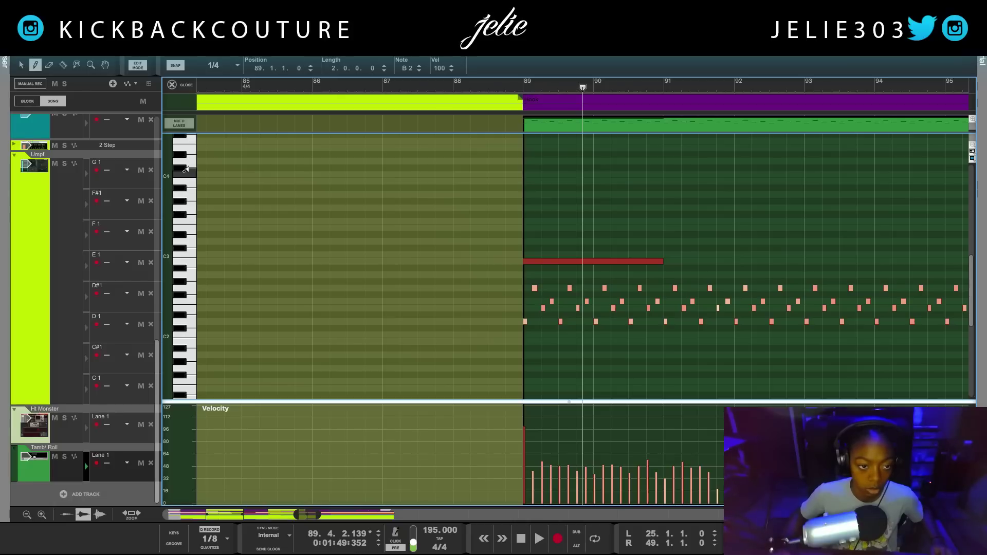
scroll(189, 172, "up", 2)
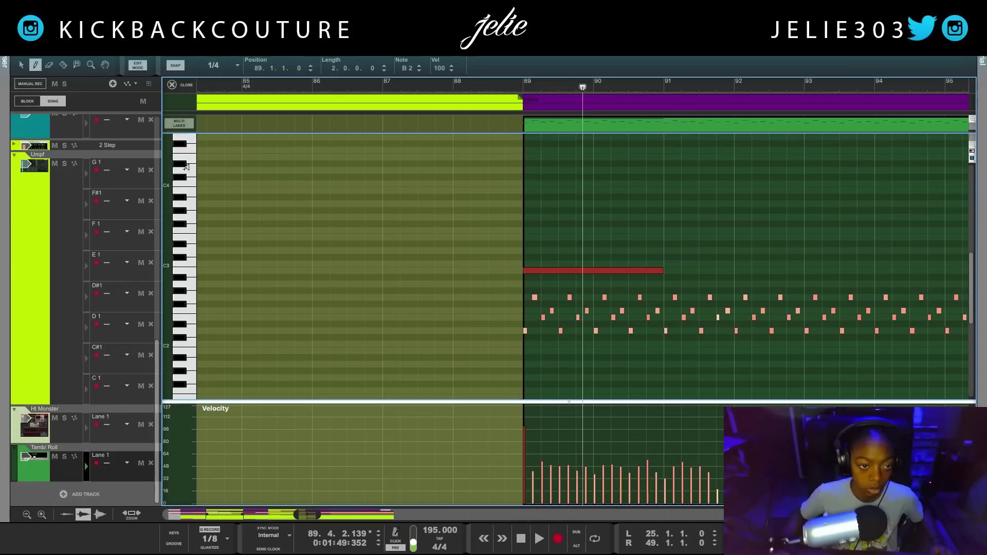
scroll(187, 170, "up", 1)
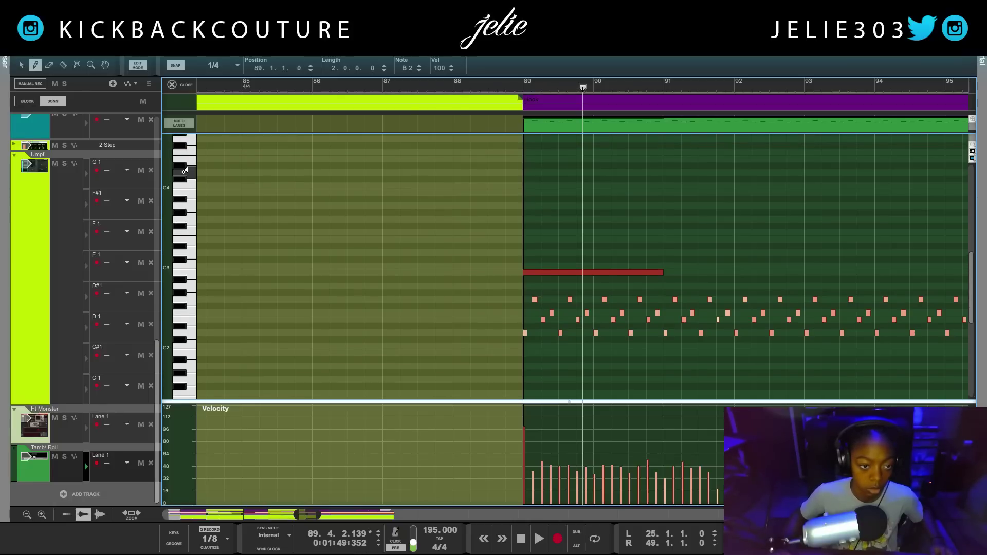
scroll(183, 172, "up", 5)
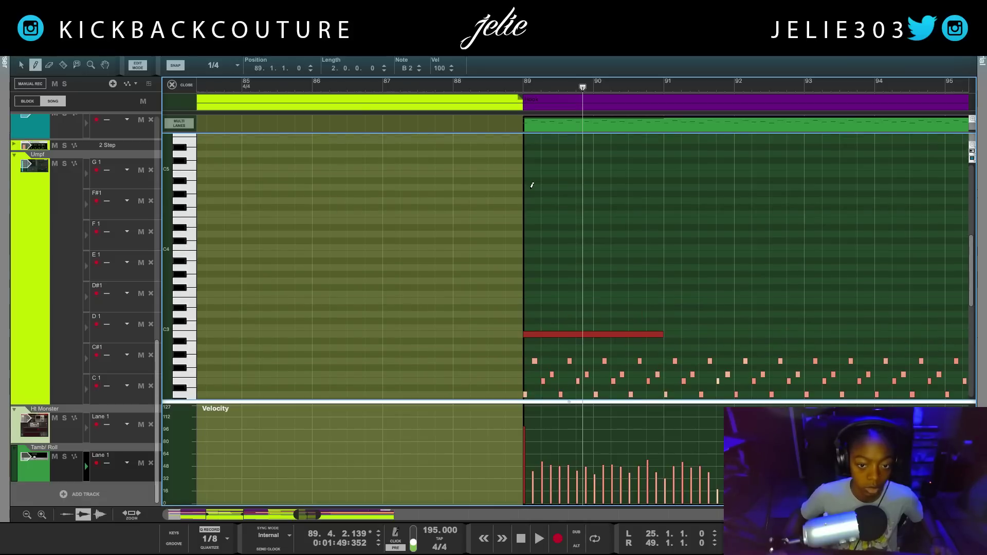
left_click_drag(526, 233, 666, 232)
scroll(189, 375, "down", 10)
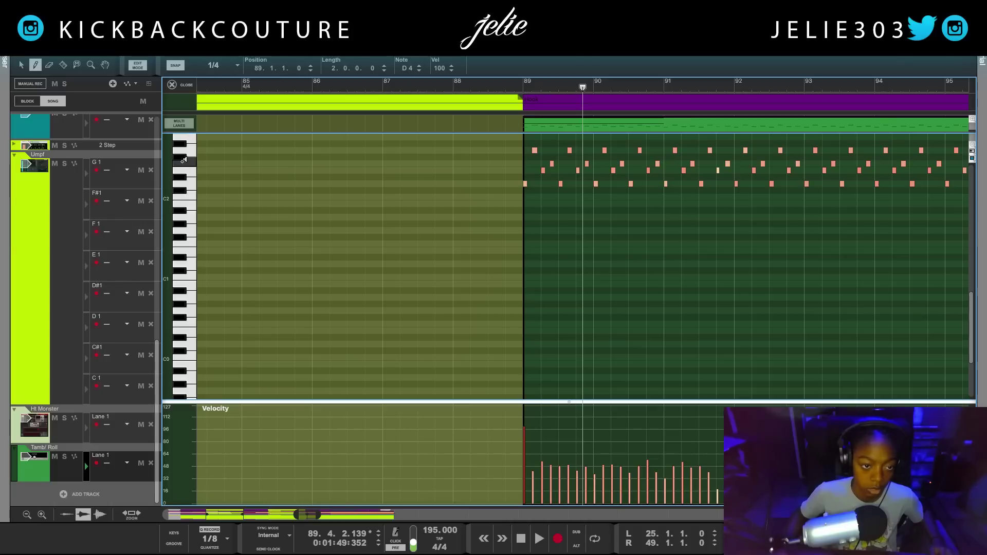
- Play the transition from bar 86 to hear the added Tamb/Roll notes and close the clip editor
scroll(191, 139, "up", 3)
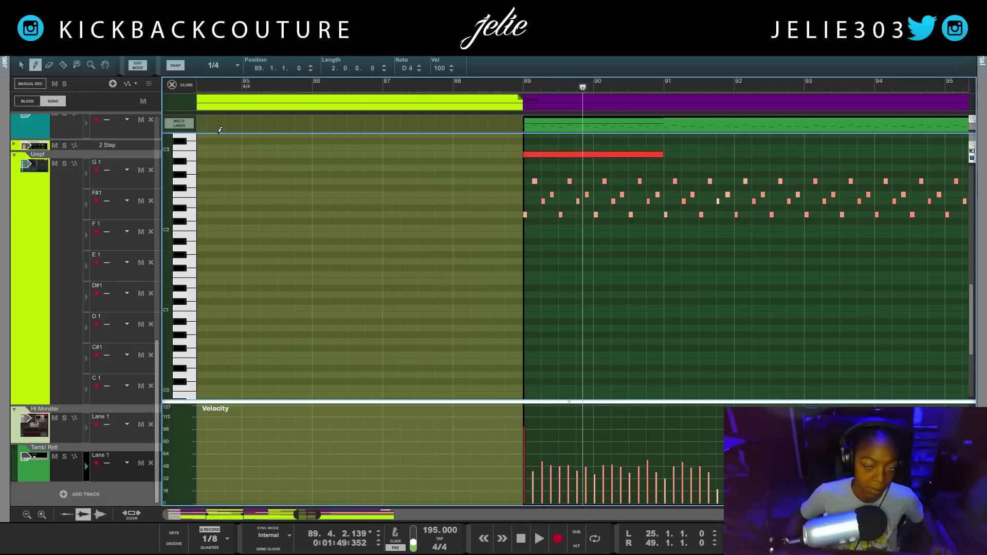
left_click(312, 86)
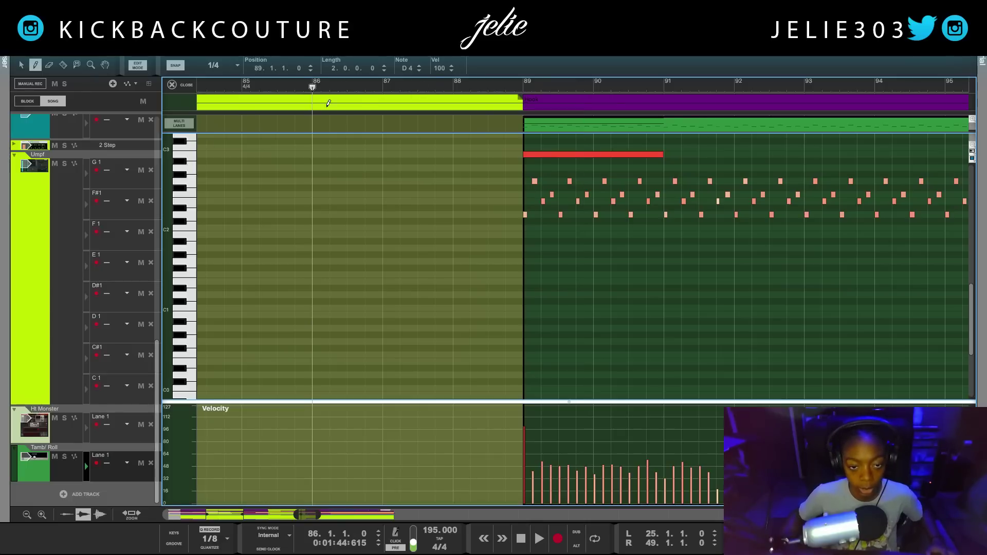
key("space")
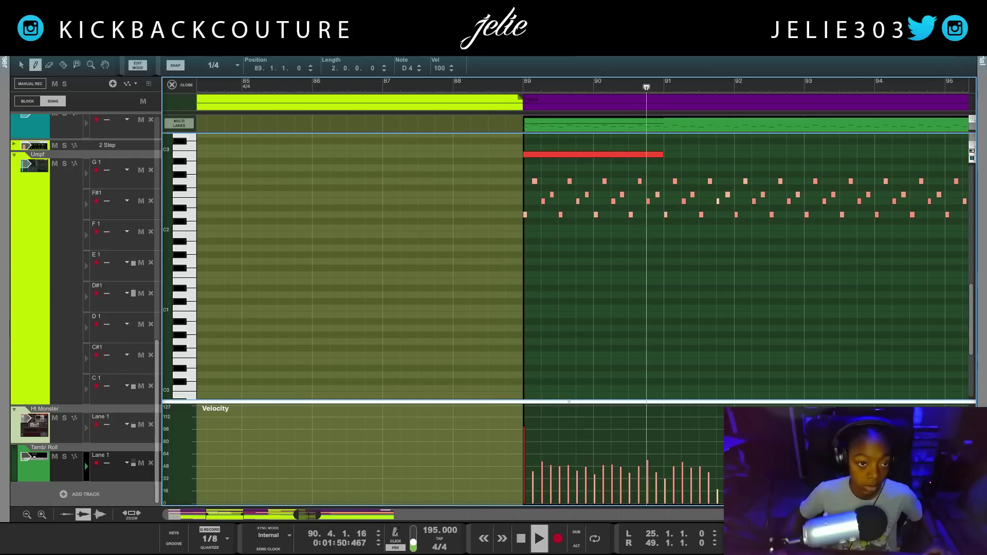
left_click_drag(309, 48, 287, 478)
key("space")
left_click_drag(397, 434, 397, 48)
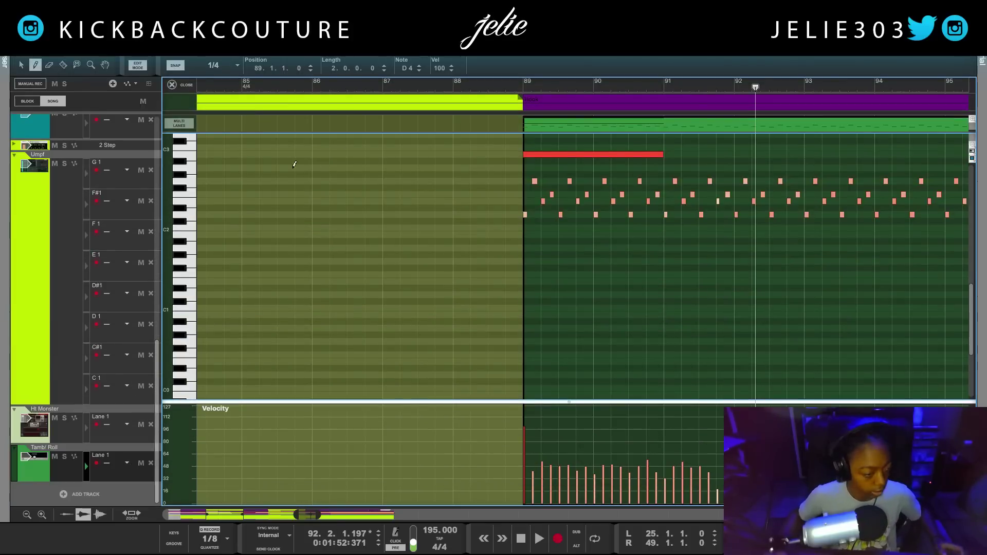
left_click(175, 85)
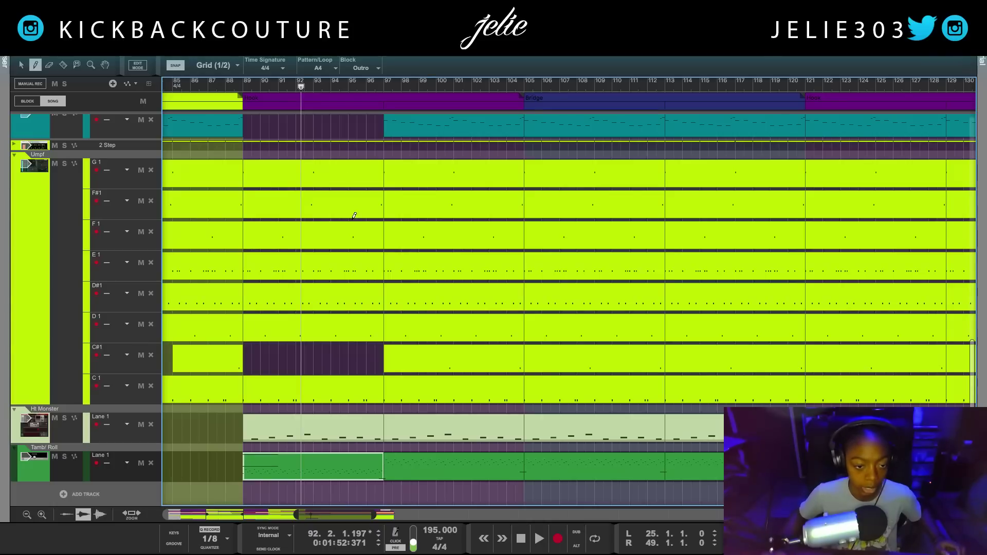
- Browse the riser patches in the Galaxia Preset Bank and load Riser - Felony.repatch onto a new track
scroll(355, 219, "left", 5)
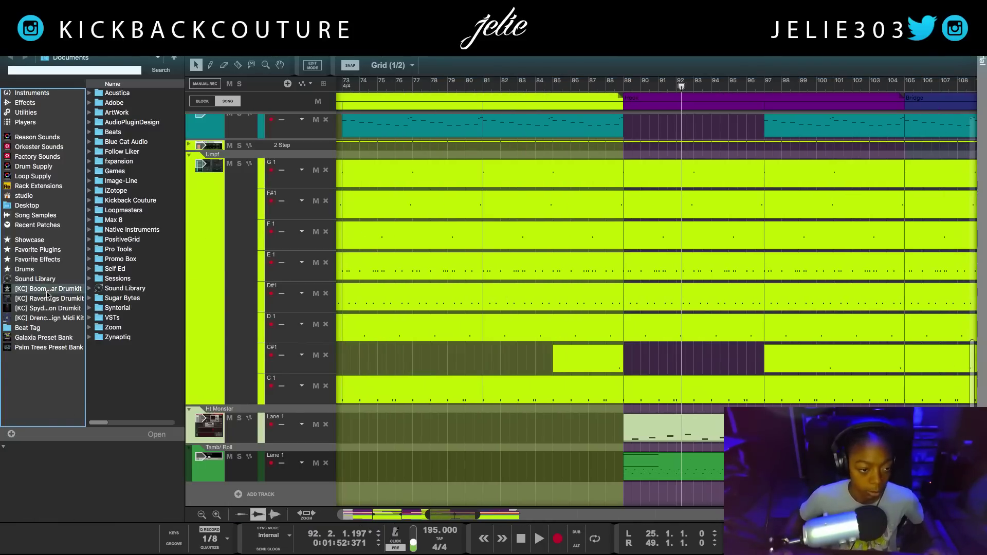
left_click(51, 339)
scroll(146, 356, "down", 10)
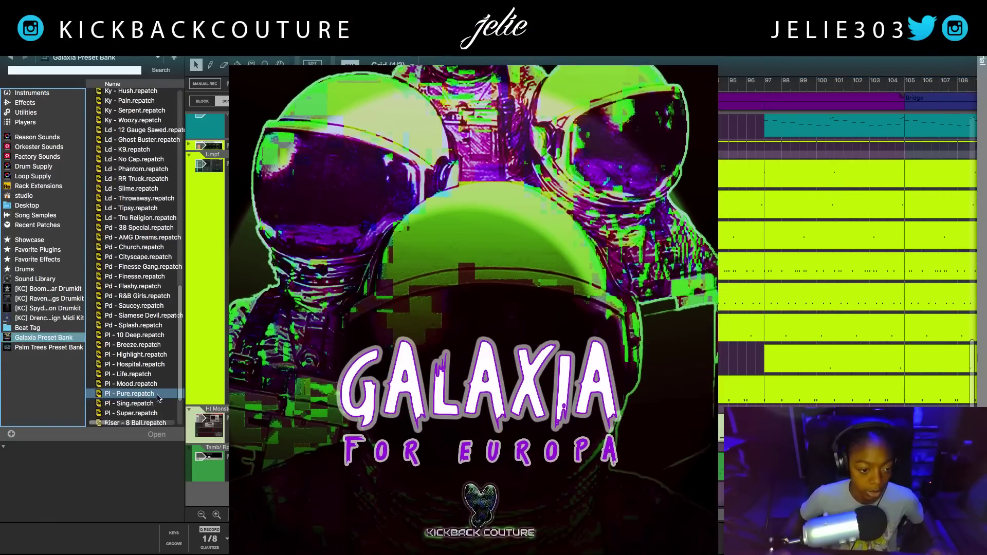
left_click(147, 356)
left_click(139, 385)
left_click(146, 404)
left_click(142, 375)
left_click(132, 385)
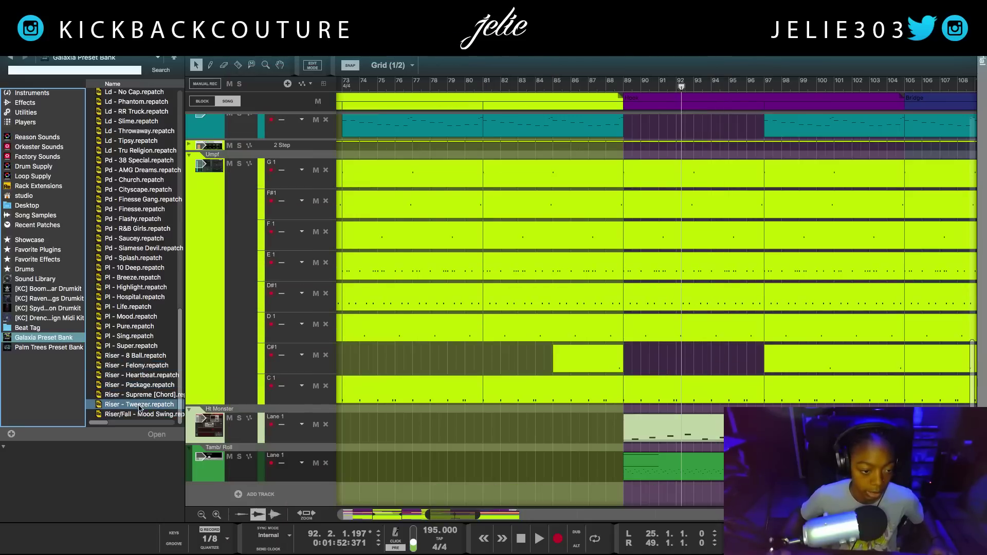
left_click_drag(145, 366, 265, 472)
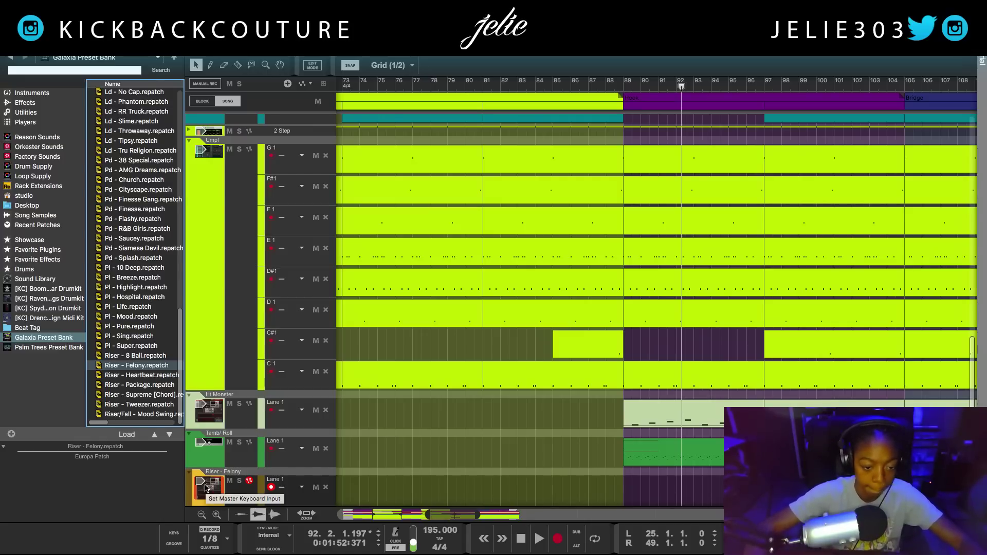
- Try the 8 Ball, Heartbeat and Package riser patches on the new track and load Riser - Tweezer.repatch
left_click_drag(145, 356, 201, 482)
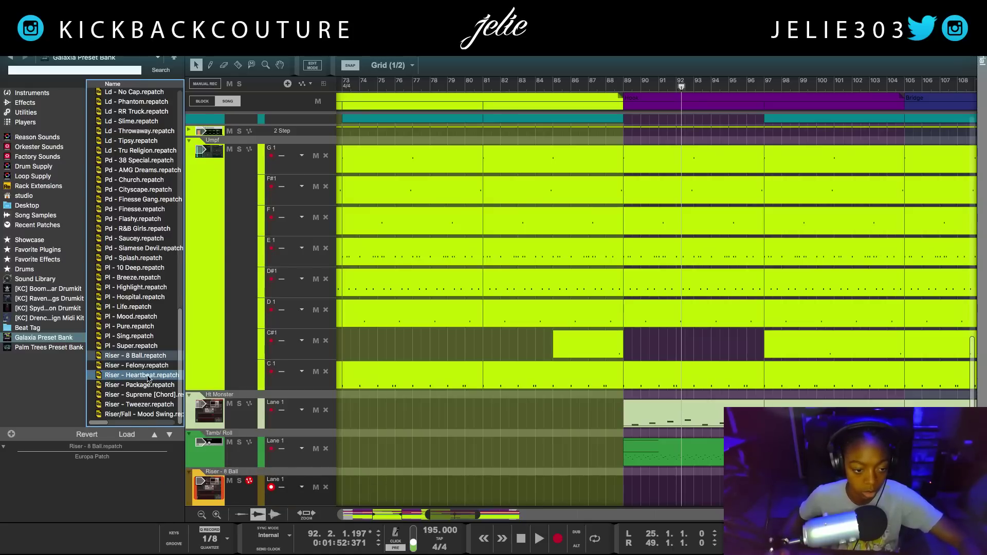
left_click_drag(149, 379, 208, 478)
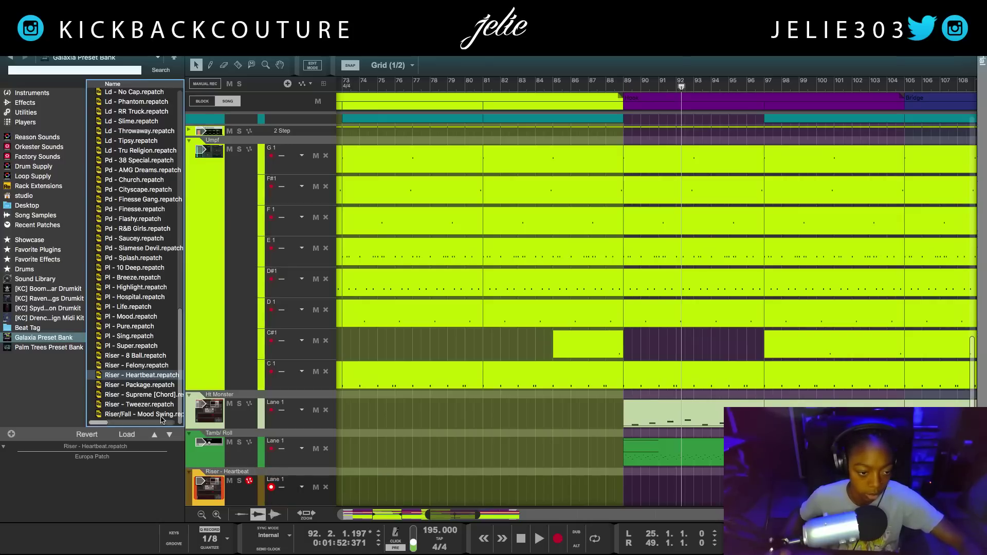
left_click_drag(145, 386, 219, 482)
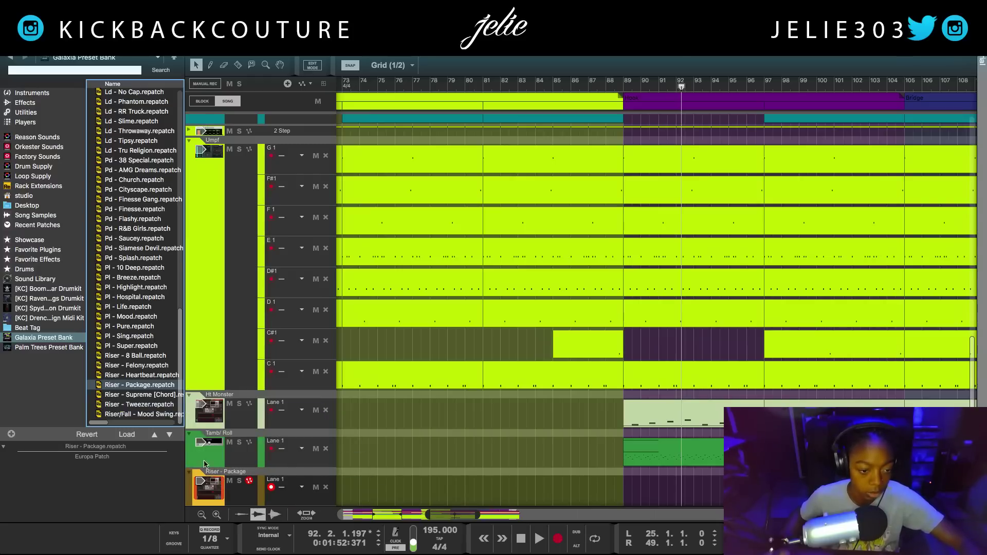
left_click_drag(150, 405, 219, 479)
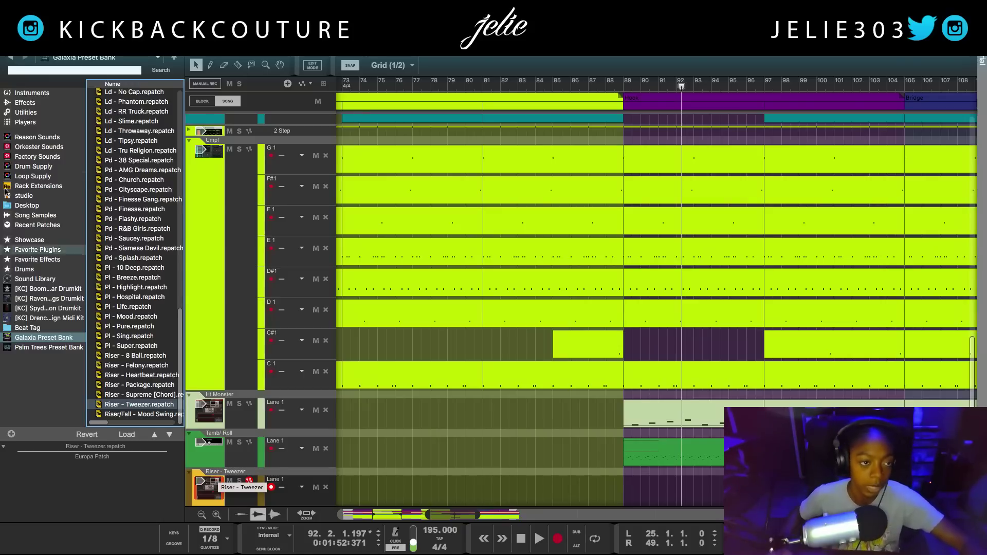
- Move the two-bar riser note at bar 87 down to D#2 in the Riser - Tweezer clip and play the transition
key("F3")
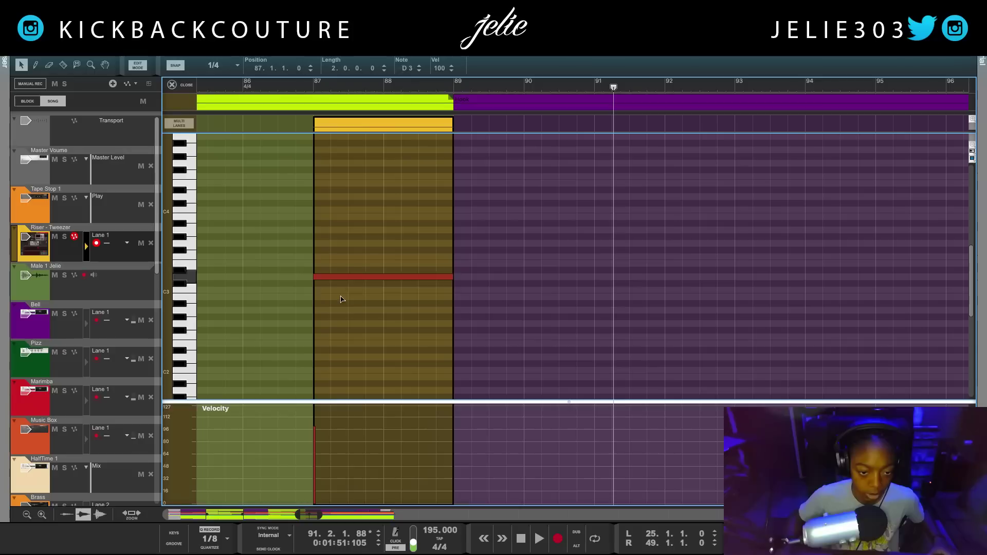
left_click_drag(341, 299, 340, 350)
left_click(213, 102)
key("space")
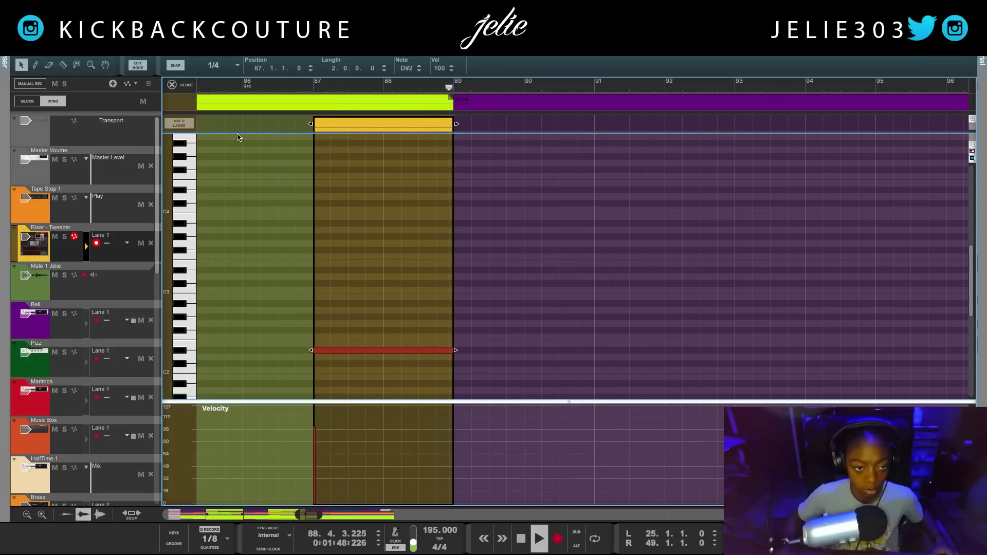
- Close the riser clip and zoom the arrangement out to review the song from the second verse to the outro during playback
left_click(172, 85)
key("g")
key("h")
key("g")
key("g")
key("g")
key("g")
key("g")
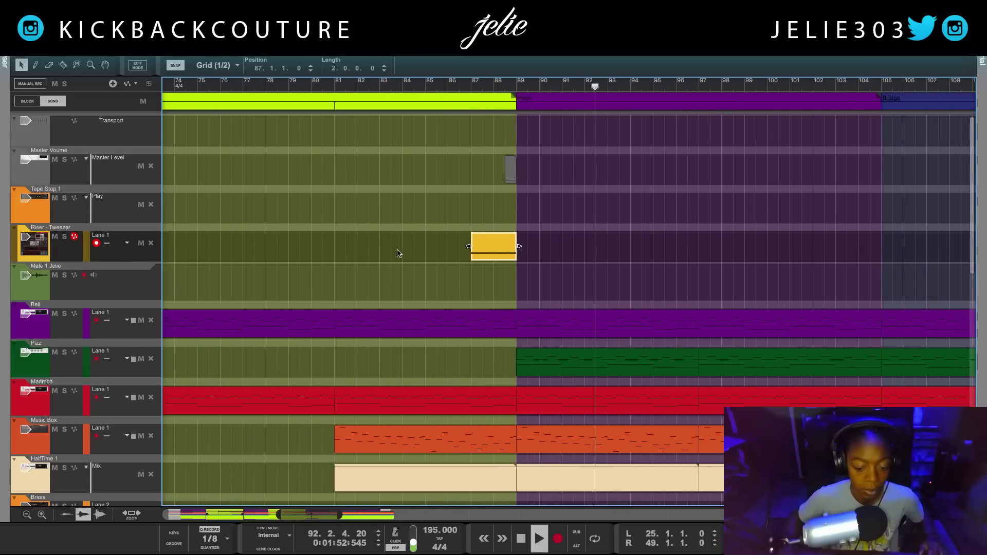
scroll(543, 314, "down", 2)
key("g")
key("g")
key("g")
key("g")
key("g")
key("g")
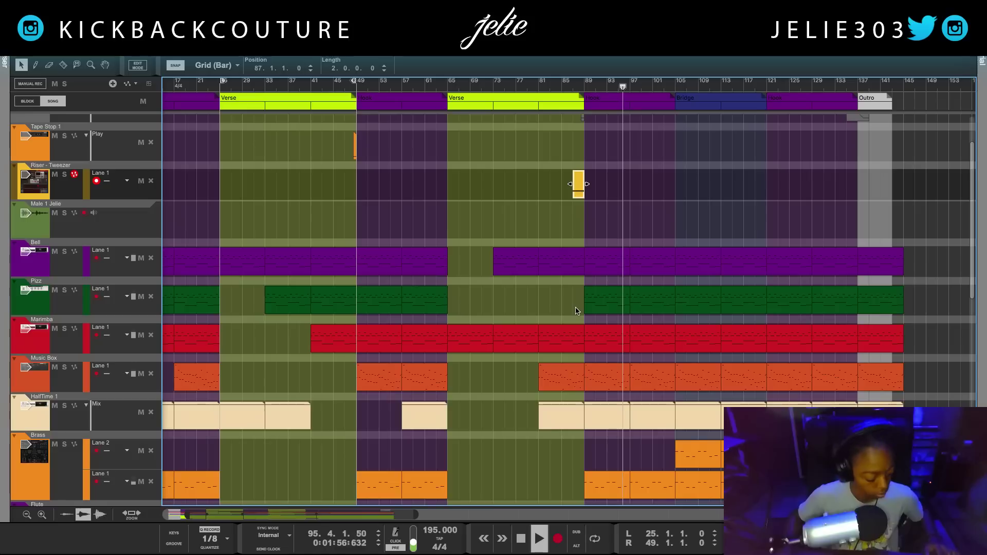
key("h")
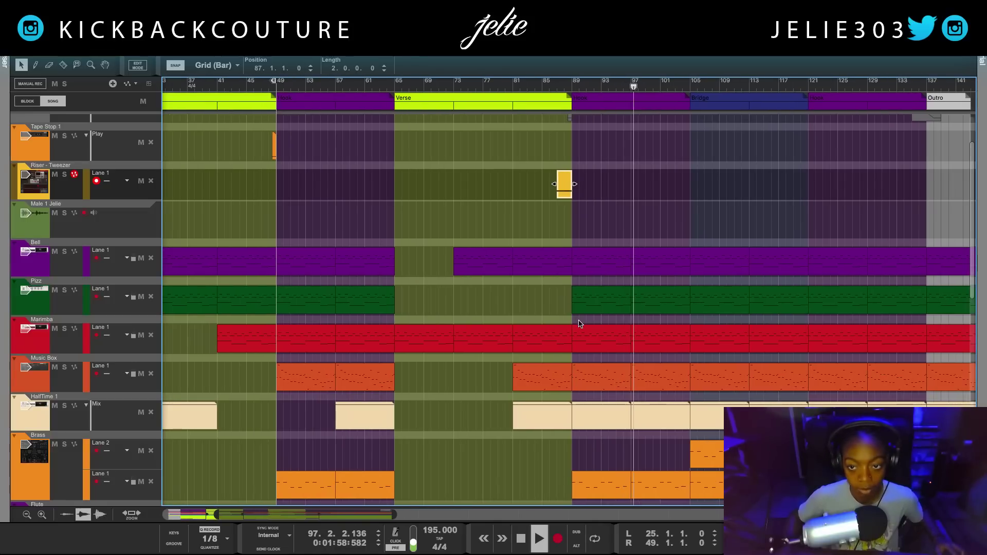
key("h")
scroll(585, 330, "right", 3)
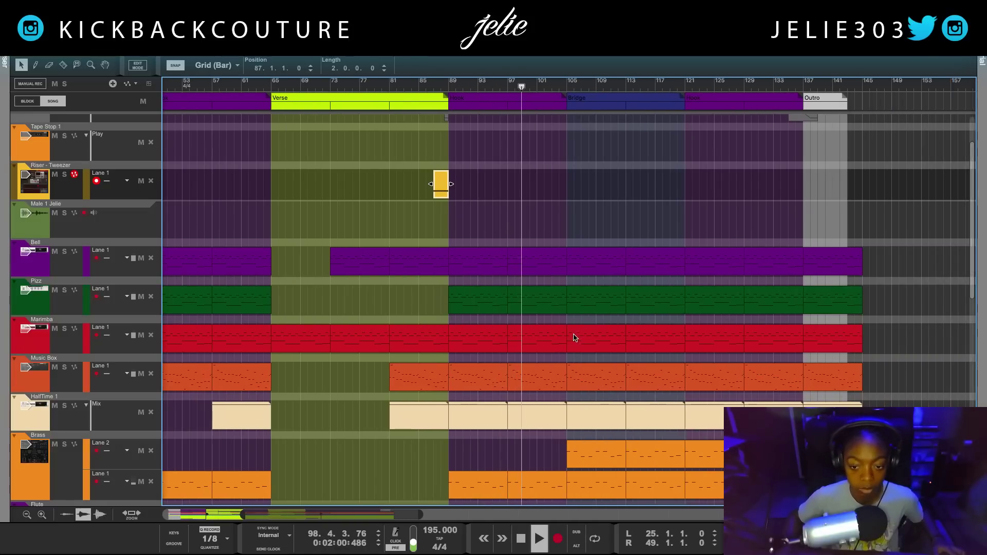
- Look through all tracks from the hook at bar 89 into the bridge during playback, and stop at the start of the bridge
scroll(556, 380, "down", 10)
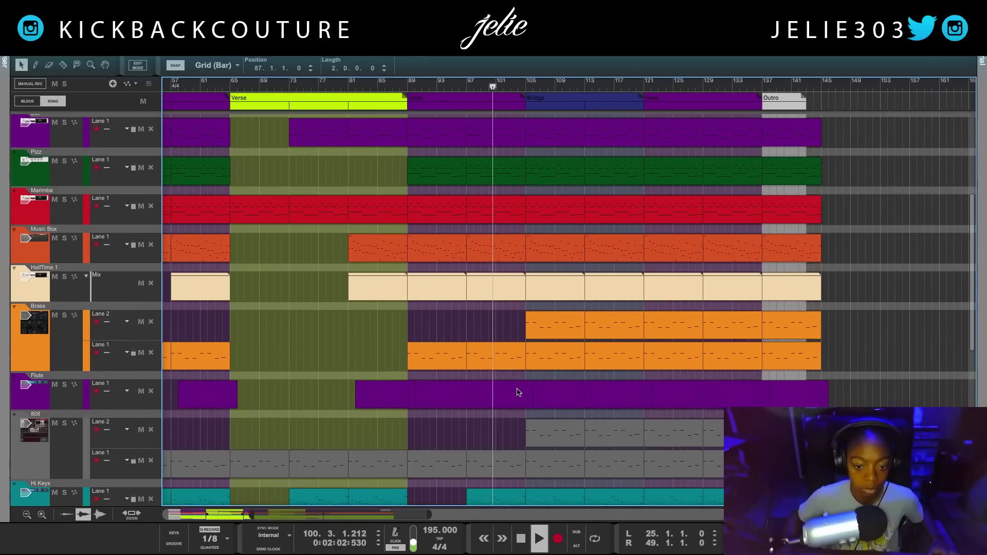
scroll(511, 381, "down", 3)
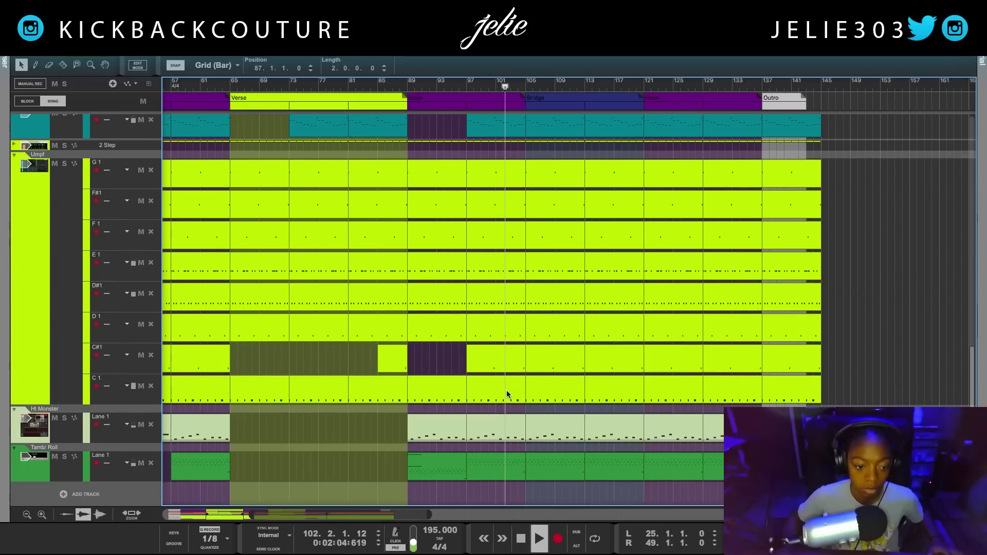
scroll(501, 386, "up", 1)
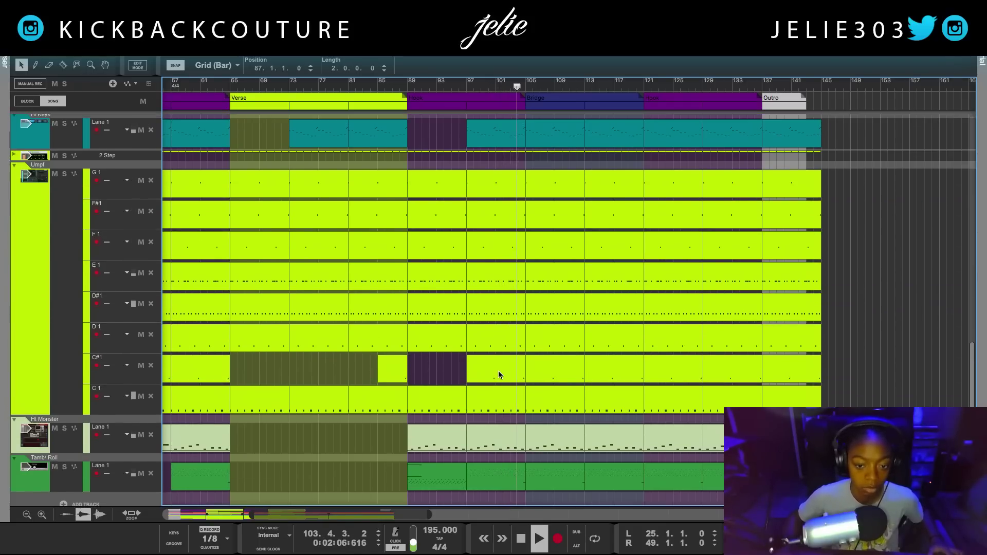
scroll(497, 372, "up", 5)
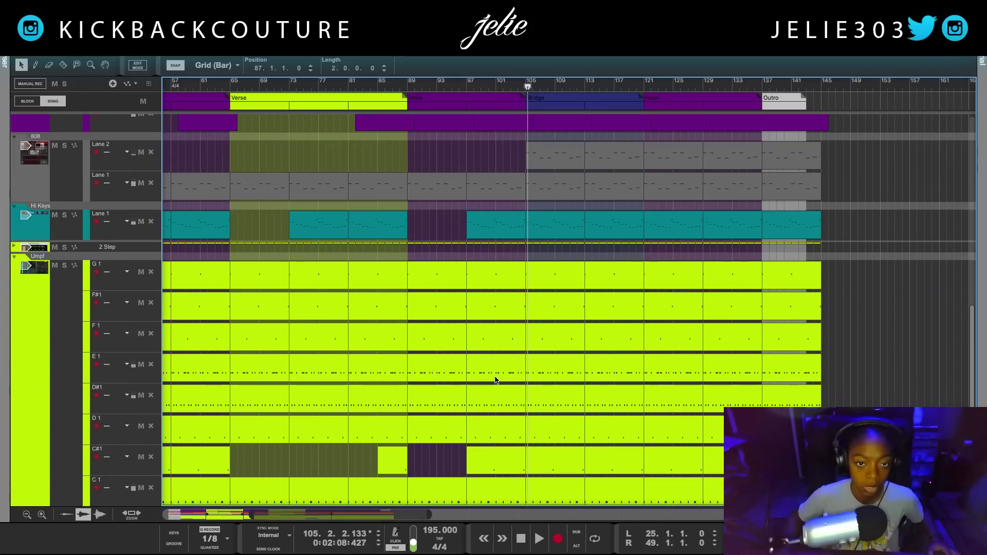
scroll(496, 381, "up", 15)
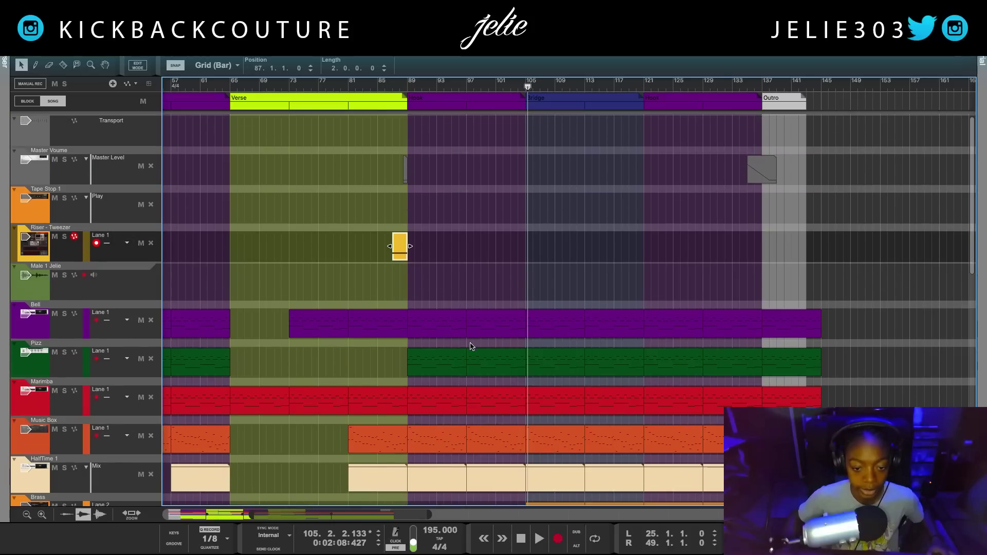
scroll(461, 361, "down", 1)
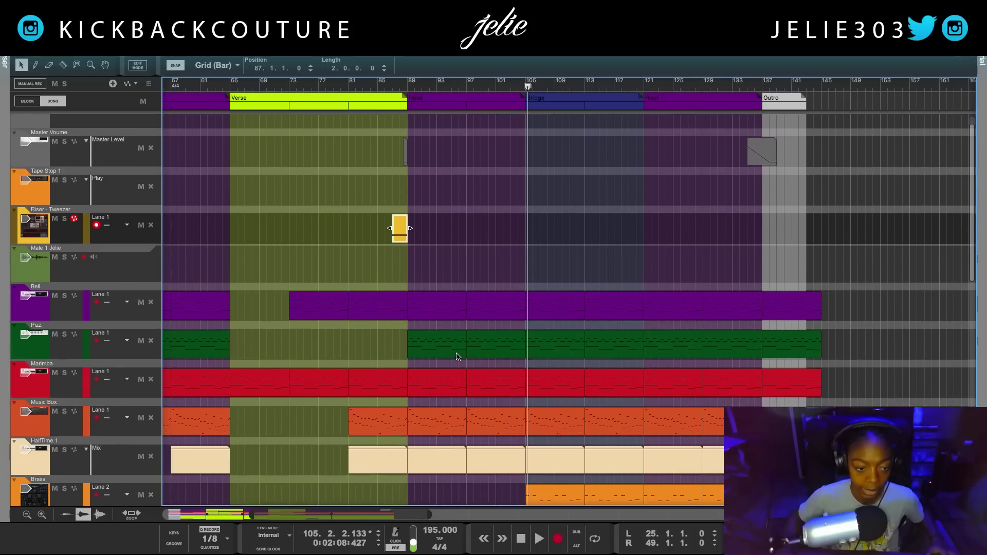
- Delete the Pizz clip at bar 97 and thin the bridge by removing its Pizz, Music Box and Brass clips and the first Marimba clip
left_click(506, 346)
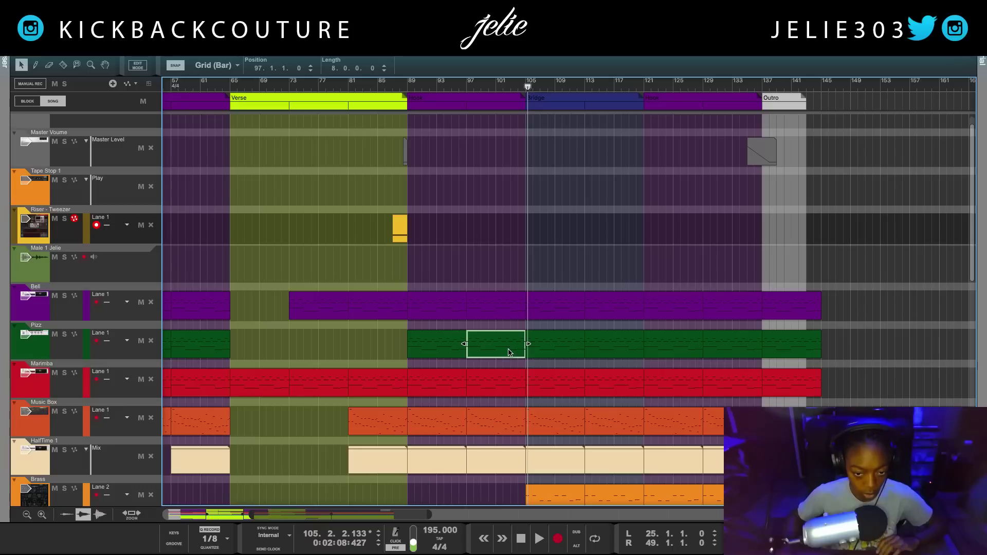
key("Delete")
left_click(525, 86)
scroll(571, 309, "down", 10)
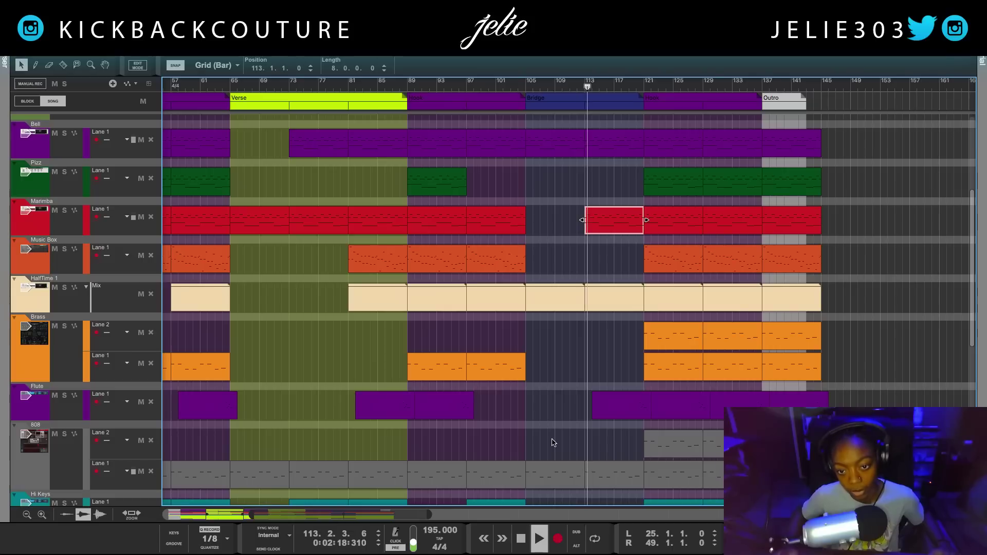
key("space")
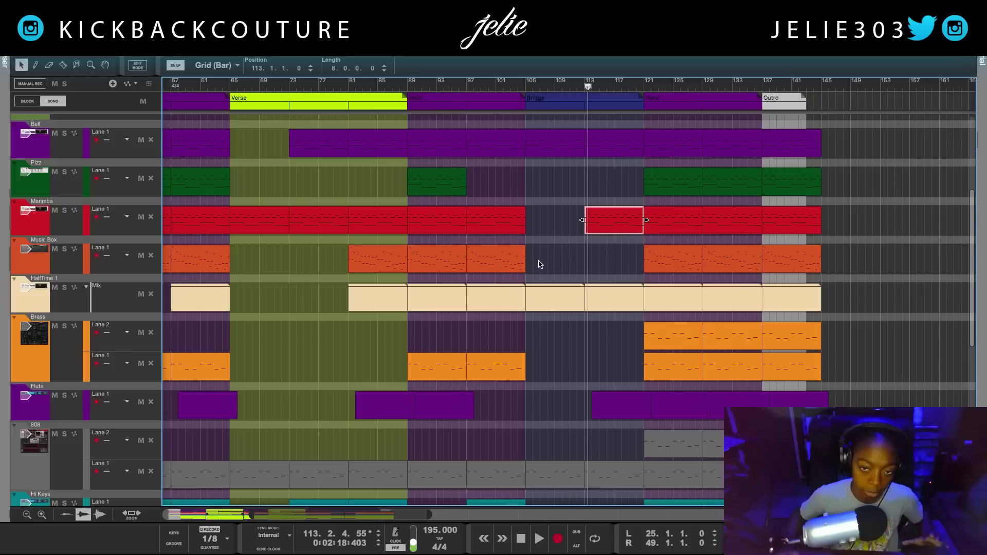
- Automate ShaperBox 2's Master Mix at 0.0% across the bridge from bar 105 to 121, enlarge the sequencer and play the bridge
left_click(586, 86)
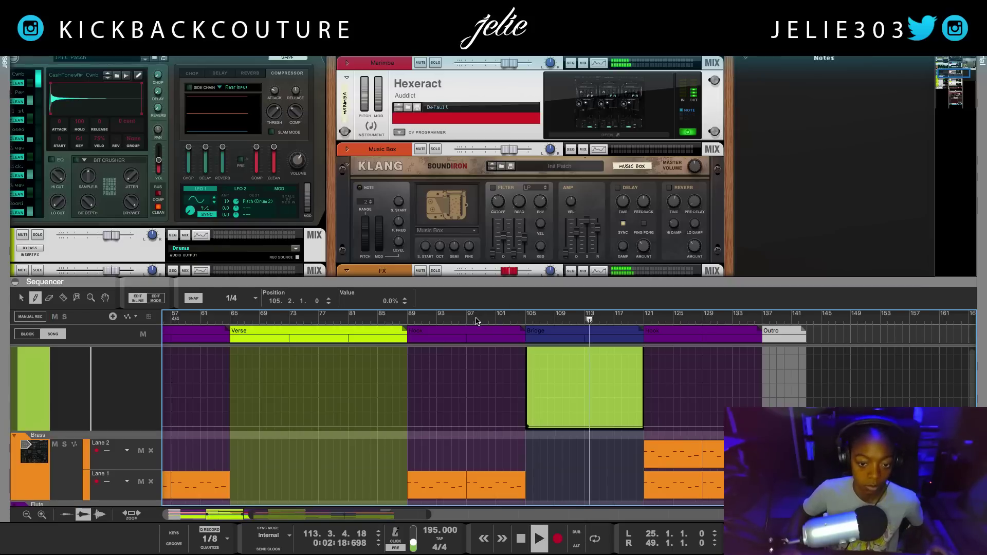
left_click(490, 324)
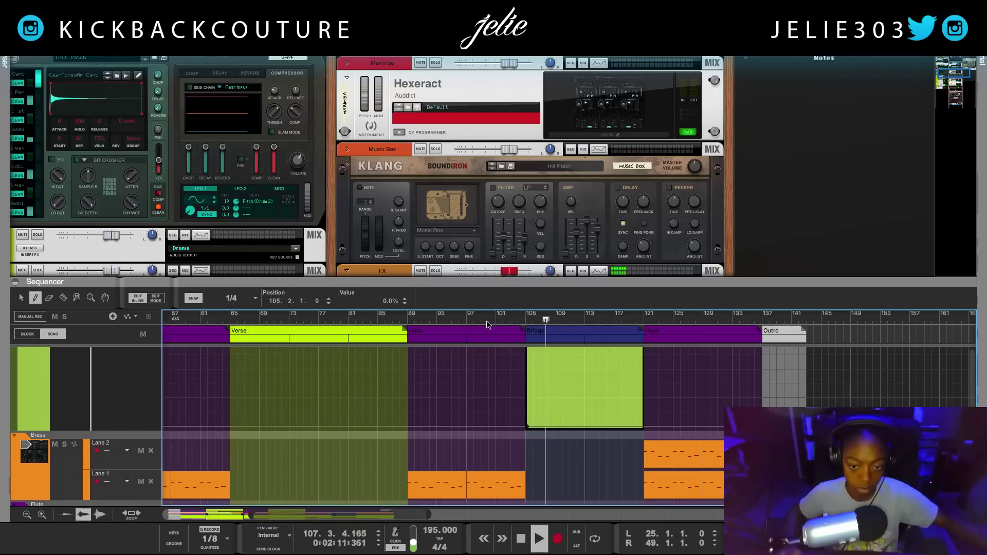
left_click_drag(509, 276, 520, 202)
key("q")
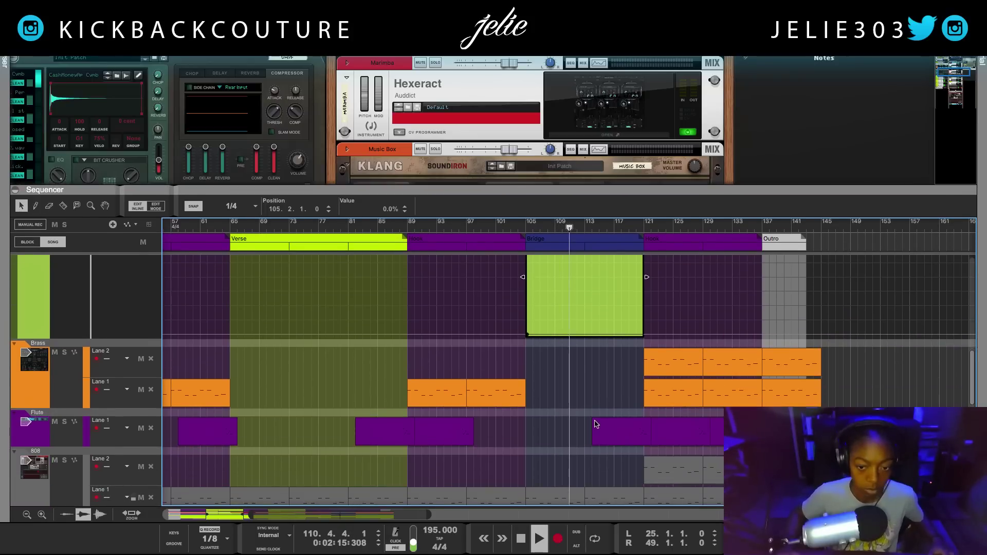
scroll(543, 284, "up", 4)
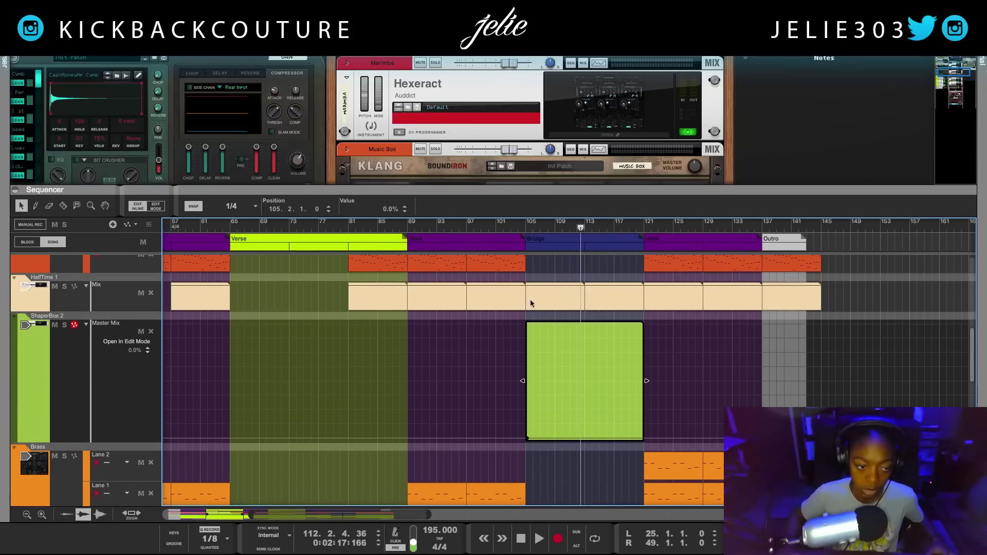
key("space")
- Look over the bridge's clips on the tracks from the riser down to the drums
scroll(533, 292, "up", 10)
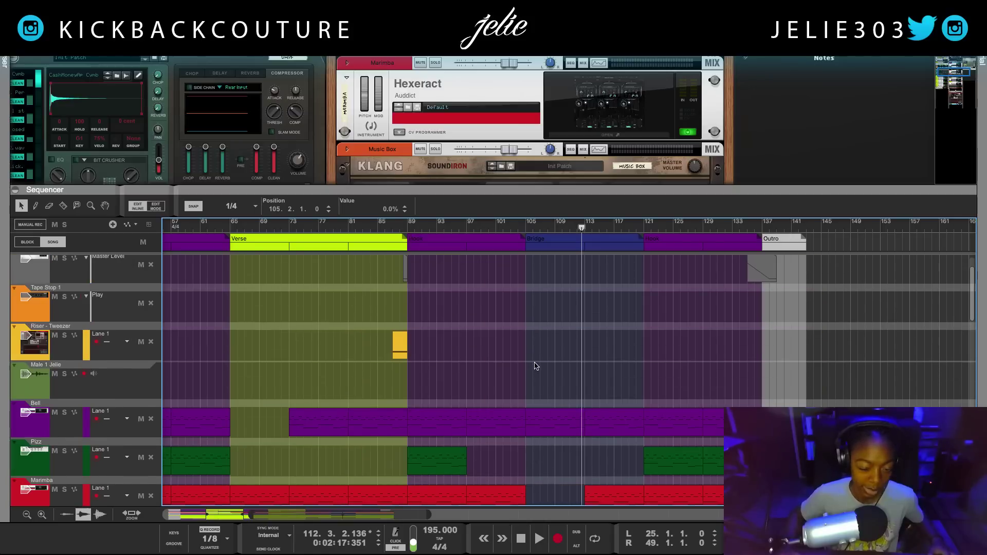
scroll(535, 380, "down", 8)
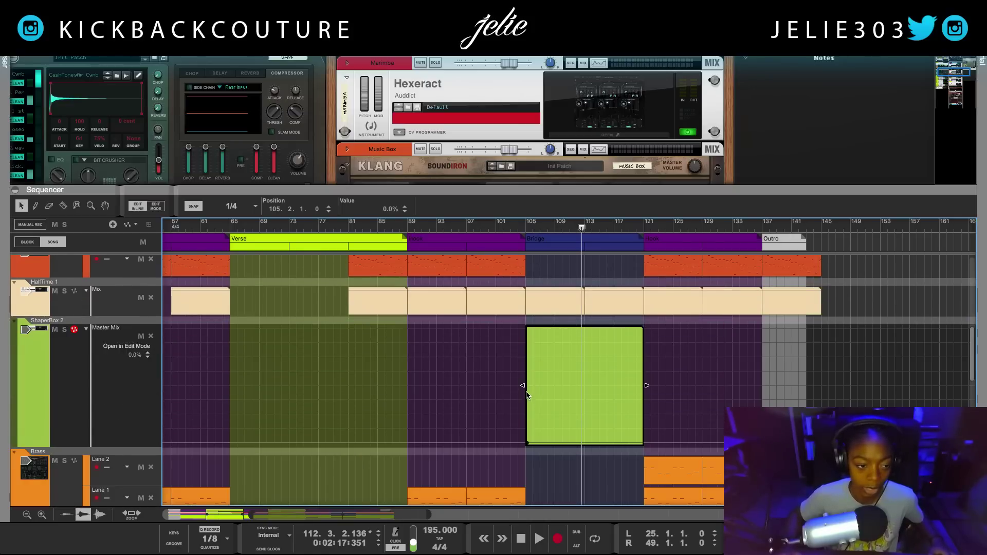
scroll(526, 393, "up", 3)
scroll(527, 398, "down", 8)
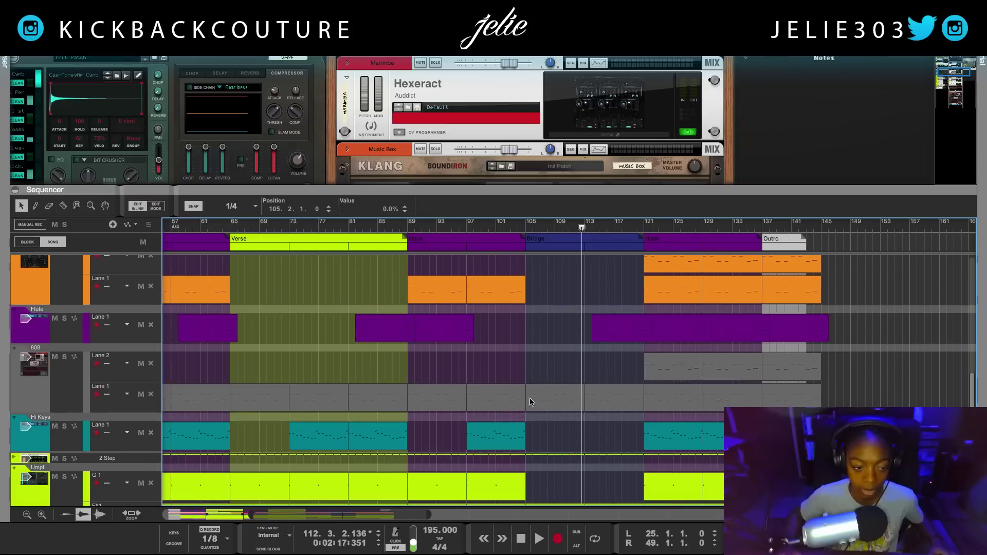
- Open the 808 clip at bar 105 for note editing and delete its repeated notes at bars 106, 108 and 110
left_click(599, 407)
scroll(600, 380, "down", 3)
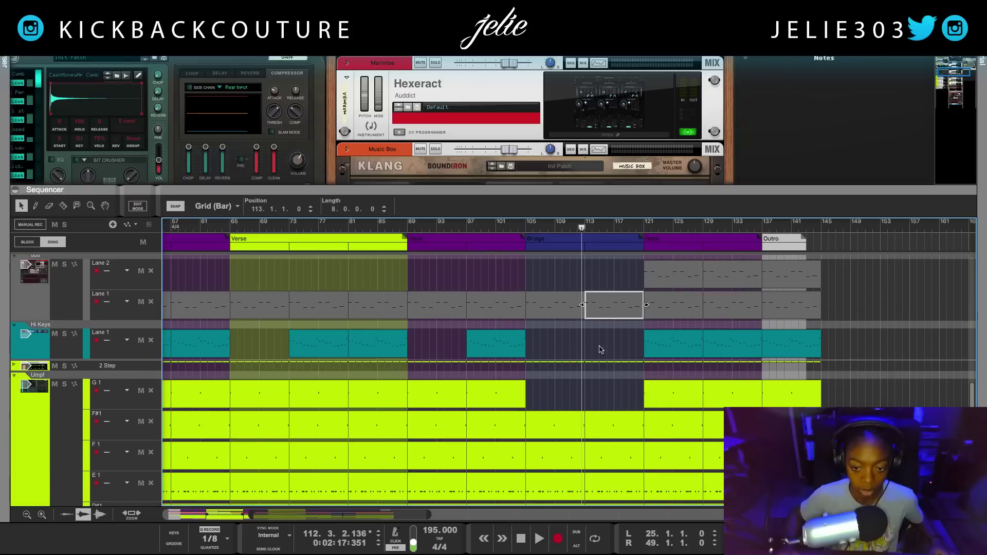
double_click(559, 306)
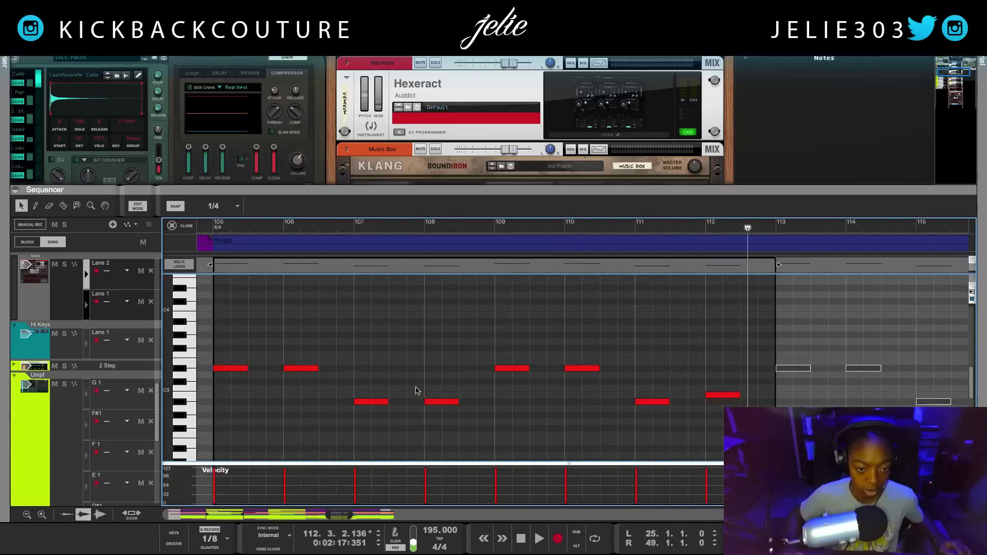
left_click(362, 368)
key("Delete")
left_click_drag(499, 420, 499, 421)
key("Delete")
left_click(649, 369)
key("Delete")
- Play the thinned 808 line from bar 105 and lengthen its notes at bars 105, 107, 109 and 111 to two bars each
left_click(274, 225)
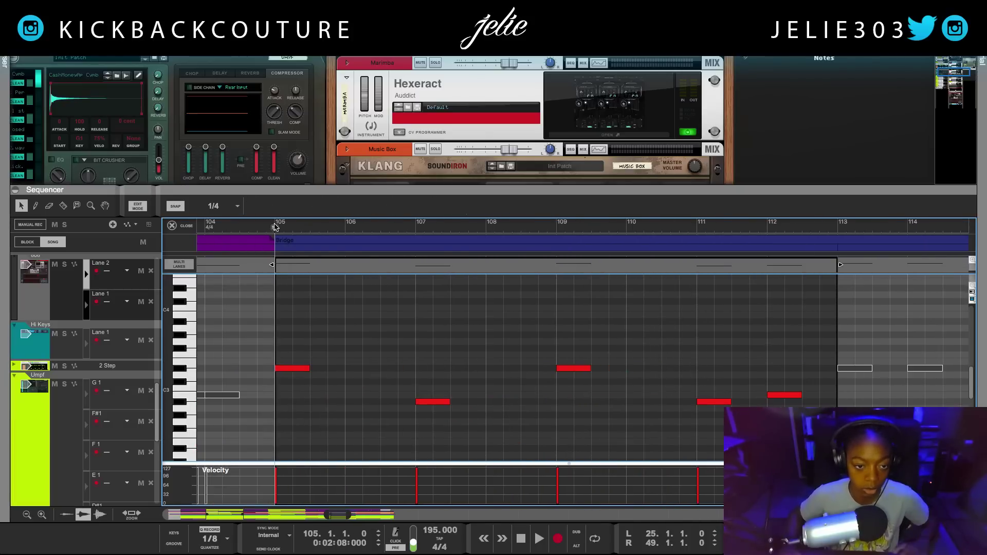
key("space")
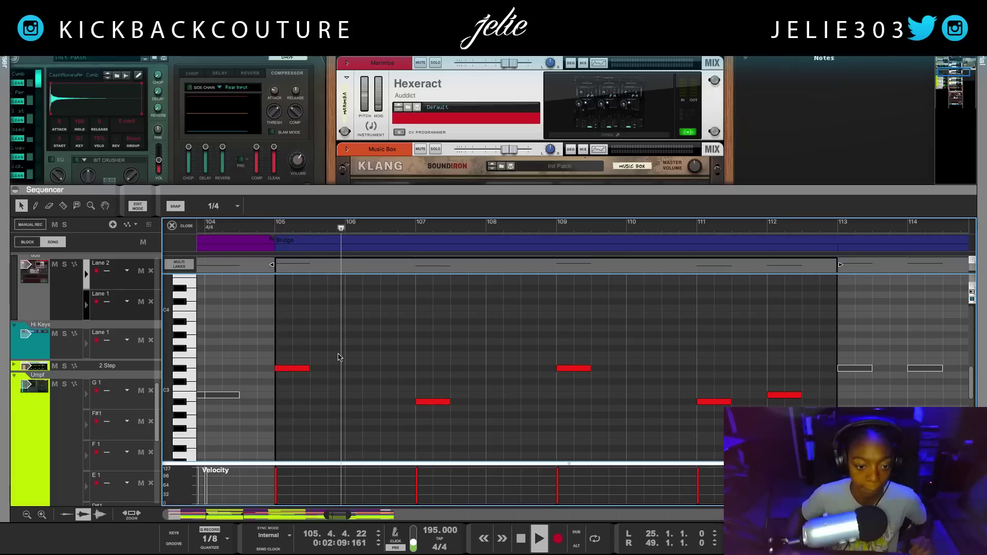
left_click(309, 368)
key("space")
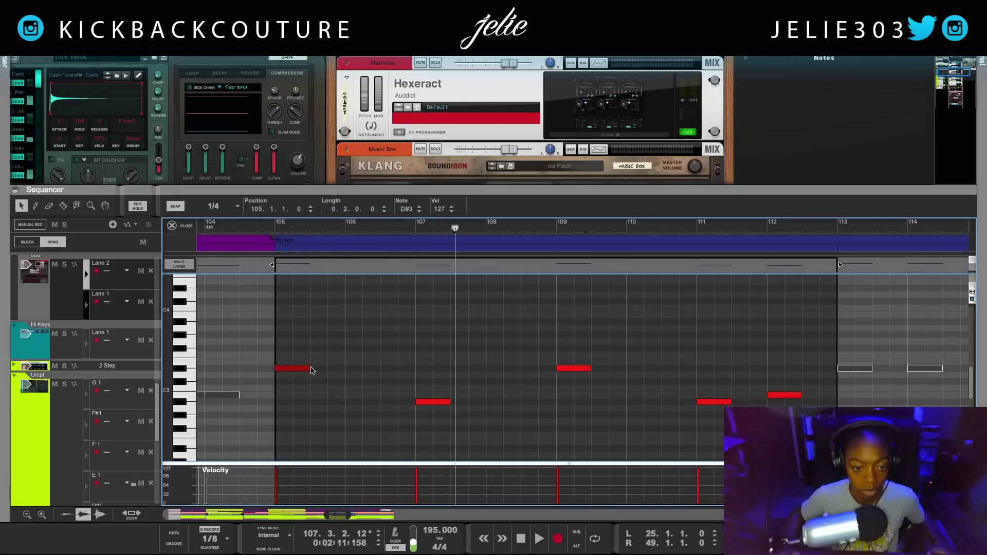
left_click(452, 409)
left_click_drag(493, 418, 781, 406)
left_click_drag(737, 313, 446, 429)
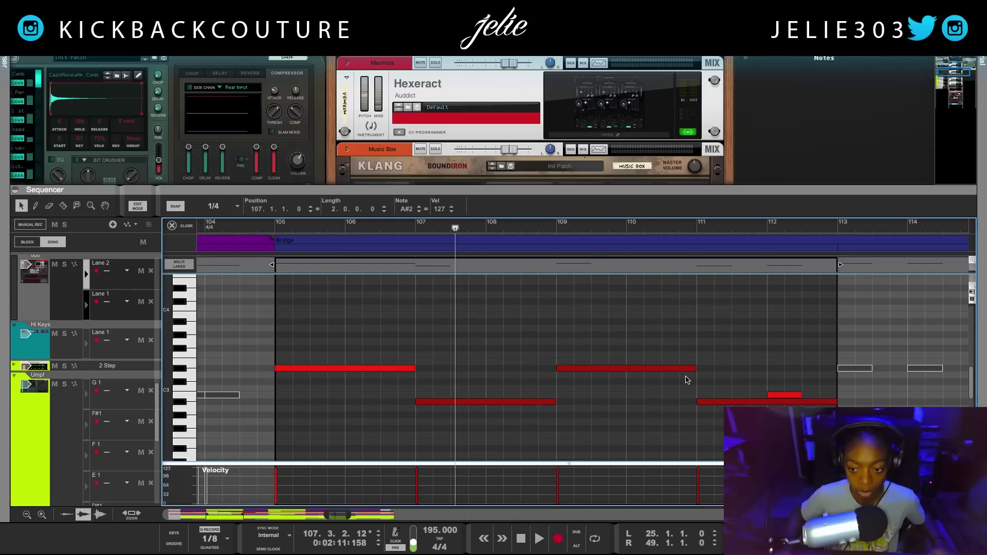
- Audition the long 808 notes from bar 105, shorten all four to one bar and two beats, and return to bar 105
left_click(276, 226)
key("space")
left_click(477, 350)
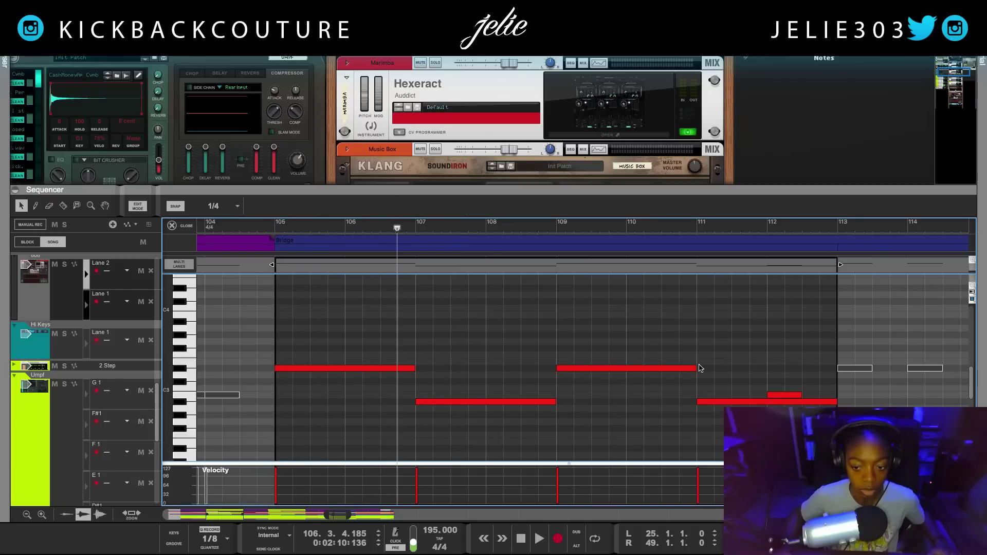
left_click_drag(719, 423, 414, 355)
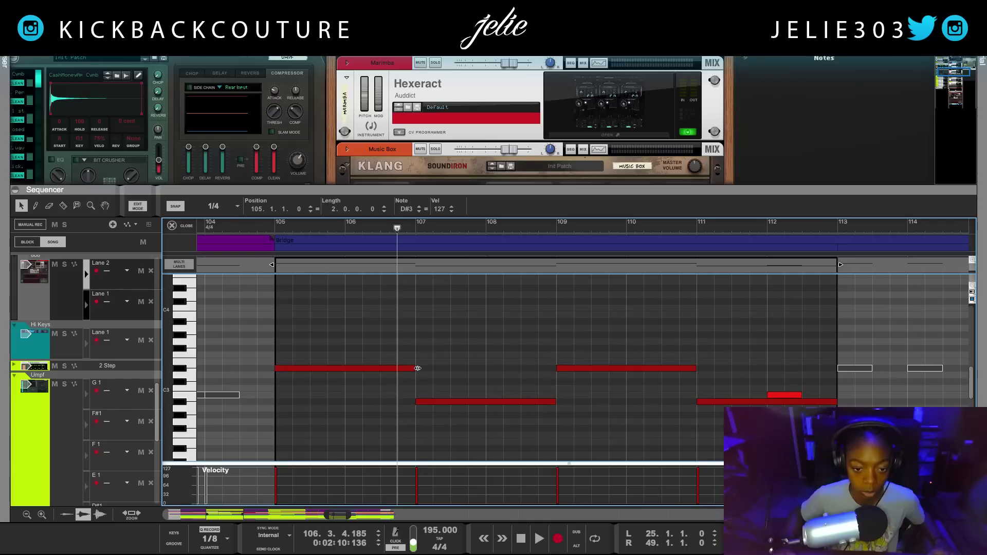
left_click(276, 226, "ctrl")
left_click(276, 226)
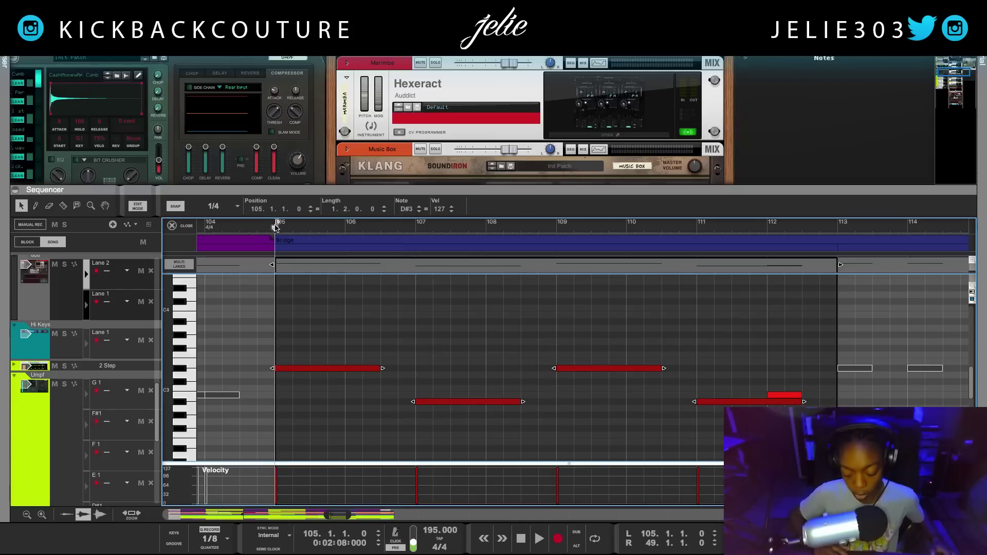
- Play the 808 notes, shorten the four to one bar each and delete the extra short note at bar 112
key("space")
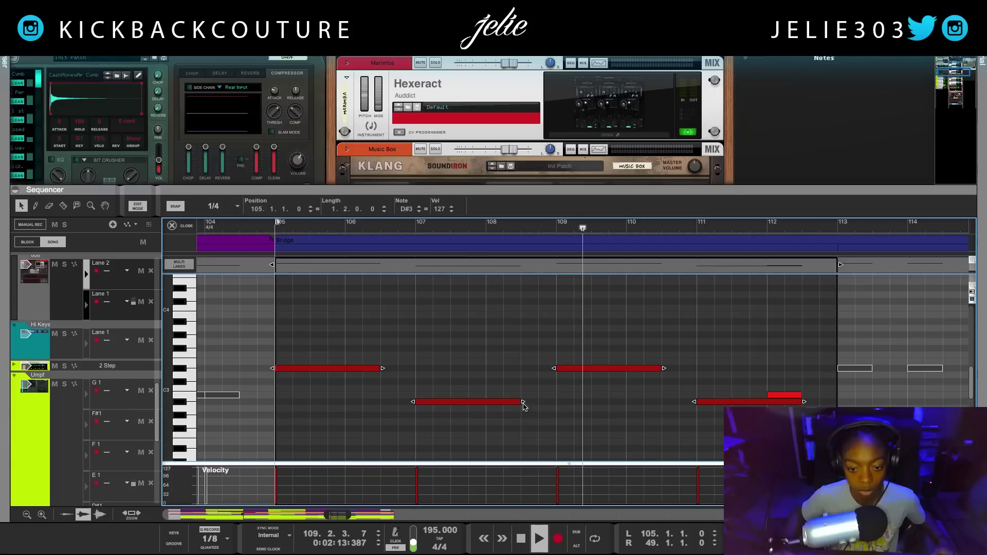
left_click_drag(523, 402, 485, 407)
left_click(786, 396)
key("Delete")
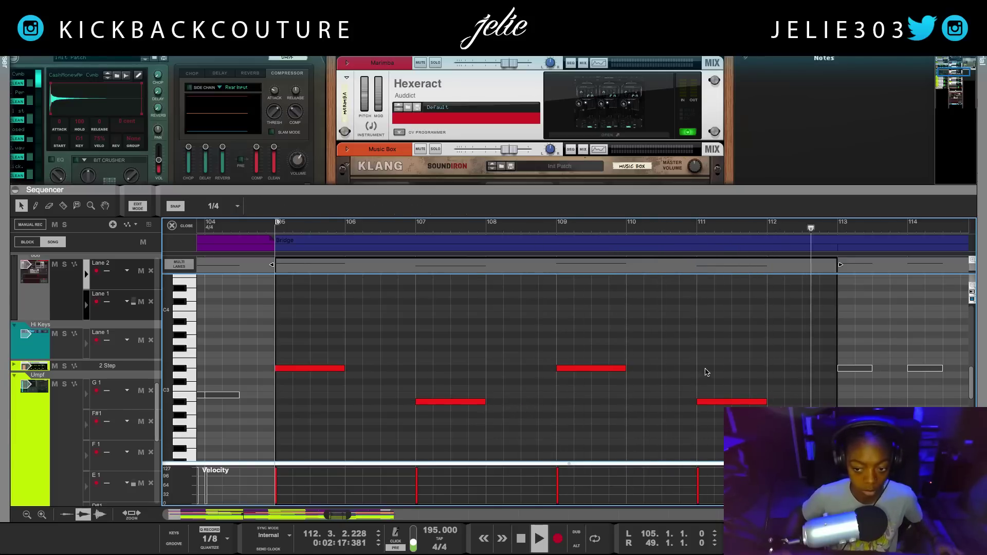
- Open the next 808 clip at bar 113 and delete its notes at bars 114, 116, 118 and 119
scroll(858, 334, "right", 3)
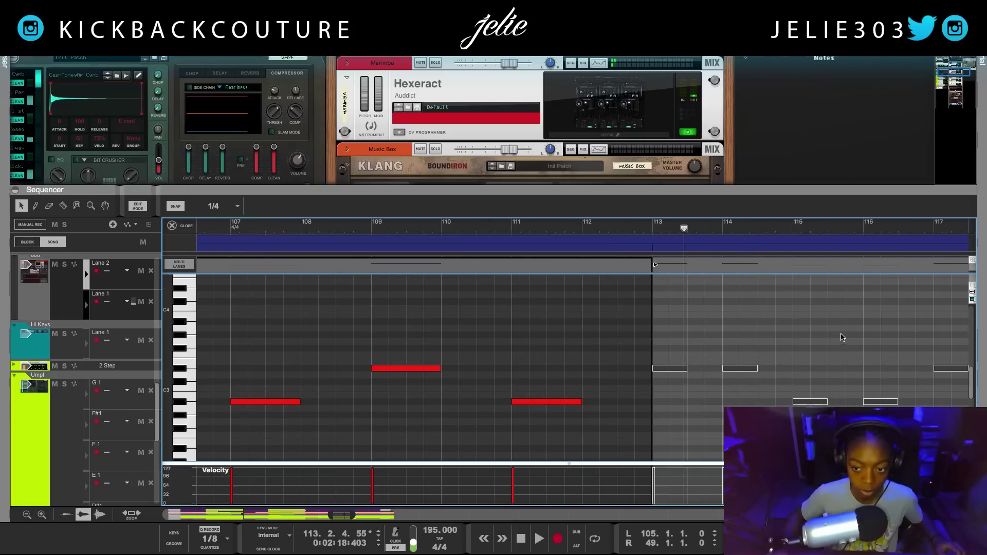
left_click(726, 265)
double_click(731, 265)
scroll(716, 313, "right", 3)
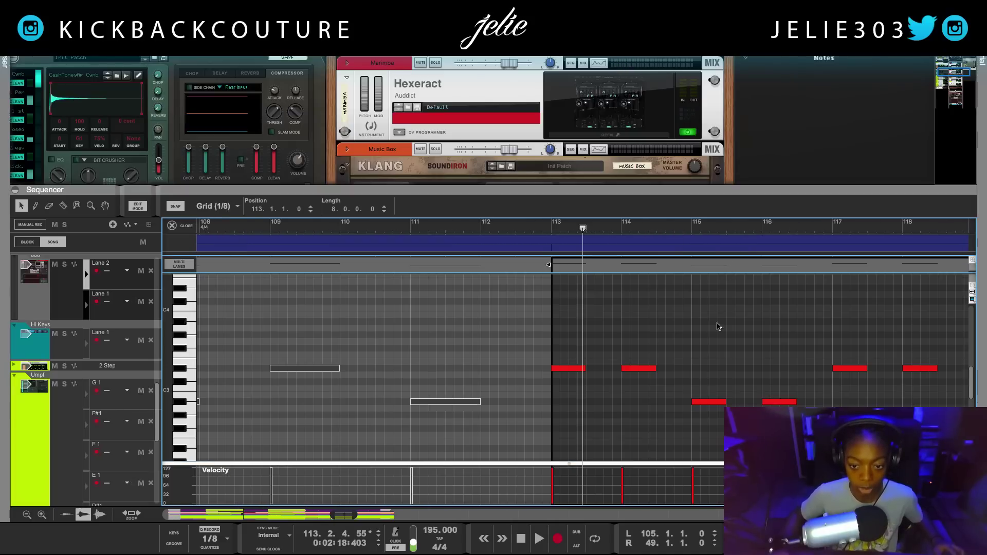
left_click_drag(588, 369, 557, 427)
key("Delete")
left_click_drag(453, 352, 421, 394)
key("Delete")
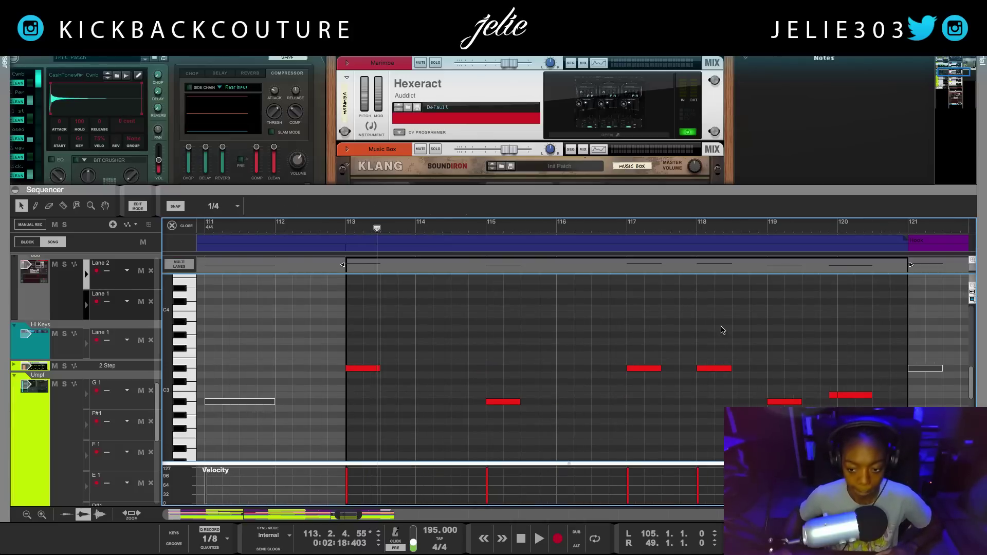
left_click_drag(697, 335, 724, 392)
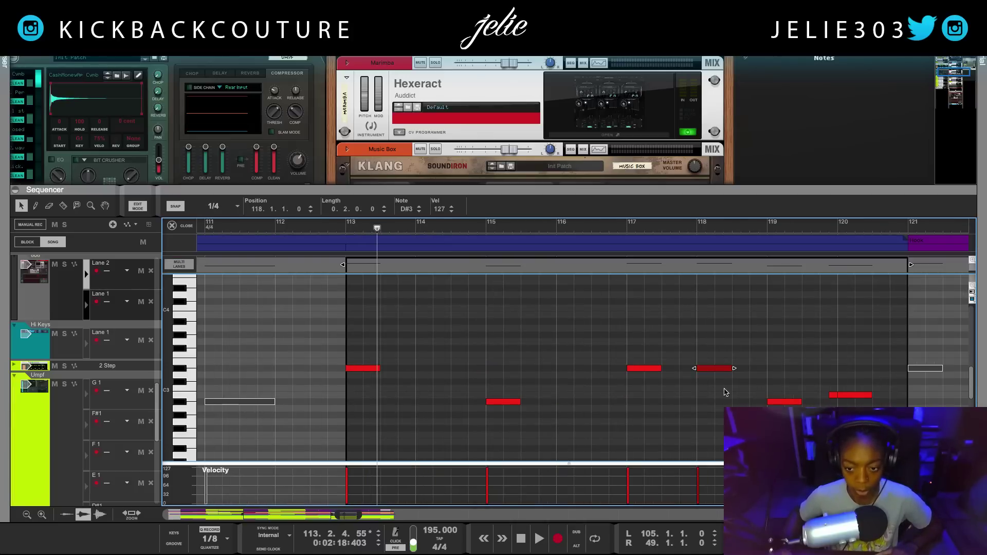
left_click(790, 401)
key("Delete")
- Move the clip's last 808 note from bar 120 to bar 119 and lengthen the four remaining notes to one bar each
left_click_drag(833, 396, 764, 399)
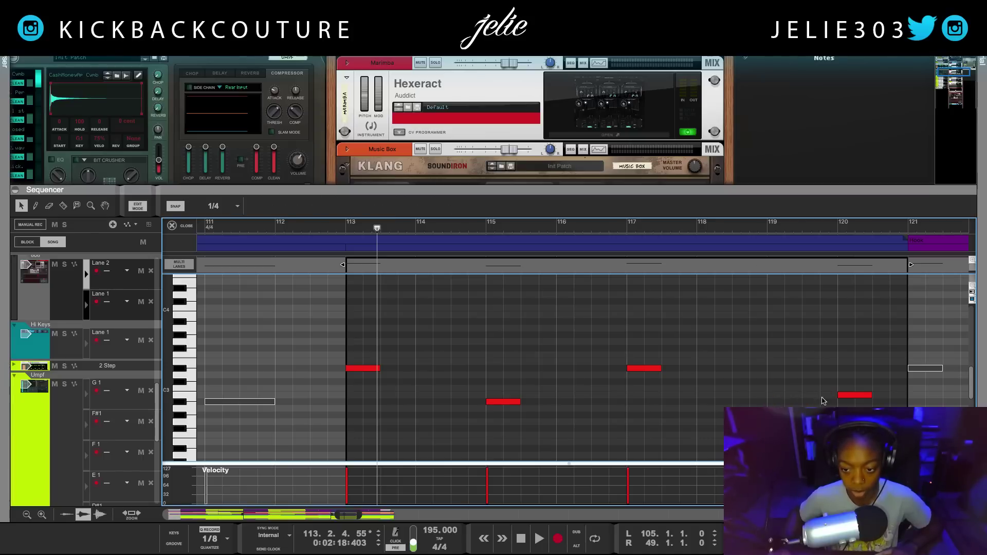
left_click_drag(843, 399, 787, 399)
left_click_drag(811, 363, 360, 432)
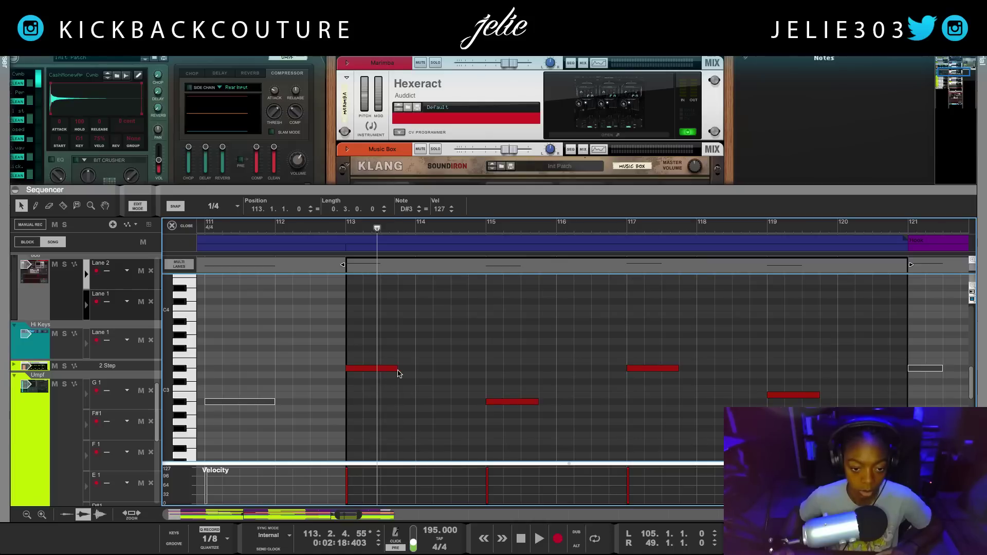
- Play the edited 808 line through the second half of the bridge and replay the transition into the bar 121 hook
key("space")
left_click(470, 358)
scroll(470, 359, "down", 2)
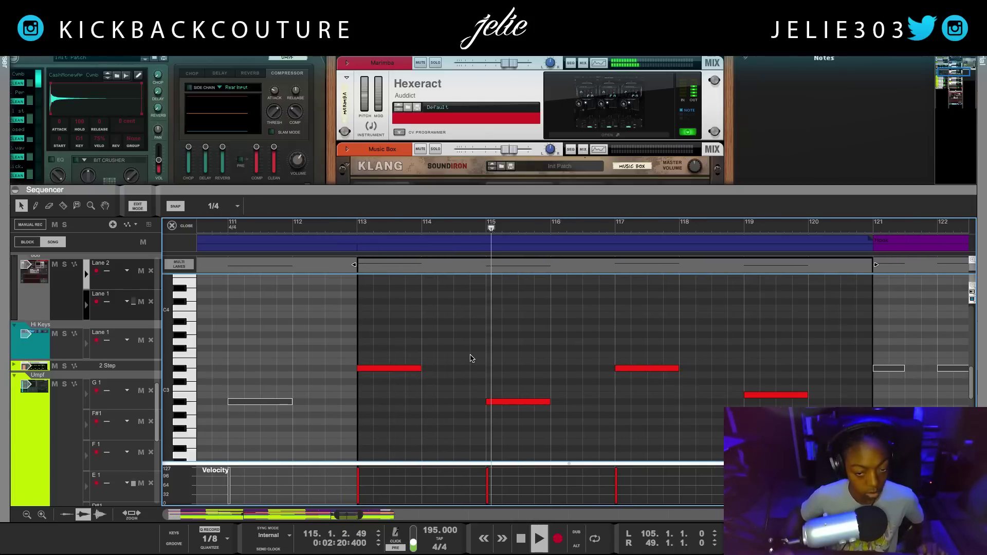
scroll(469, 358, "down", 4)
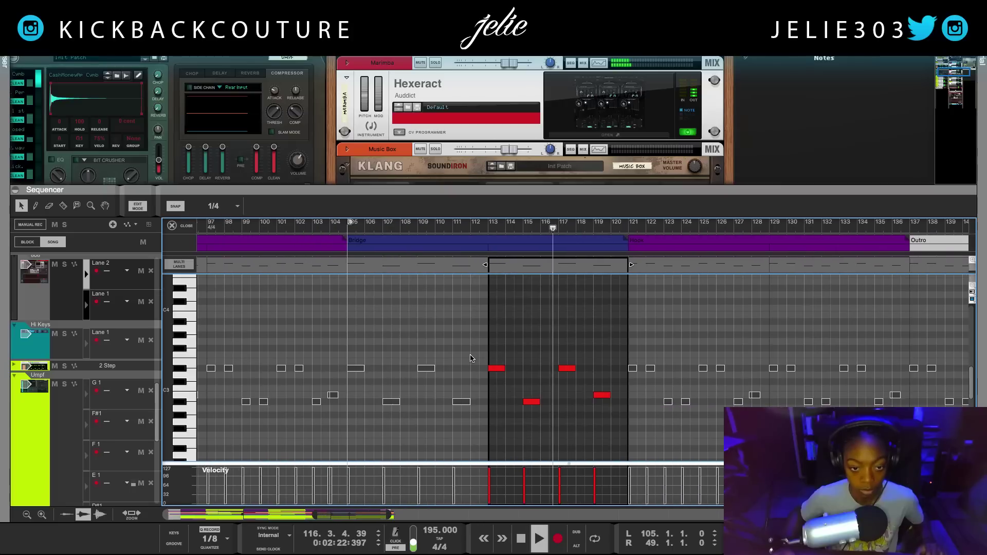
scroll(470, 359, "down", 1)
scroll(470, 358, "down", 2)
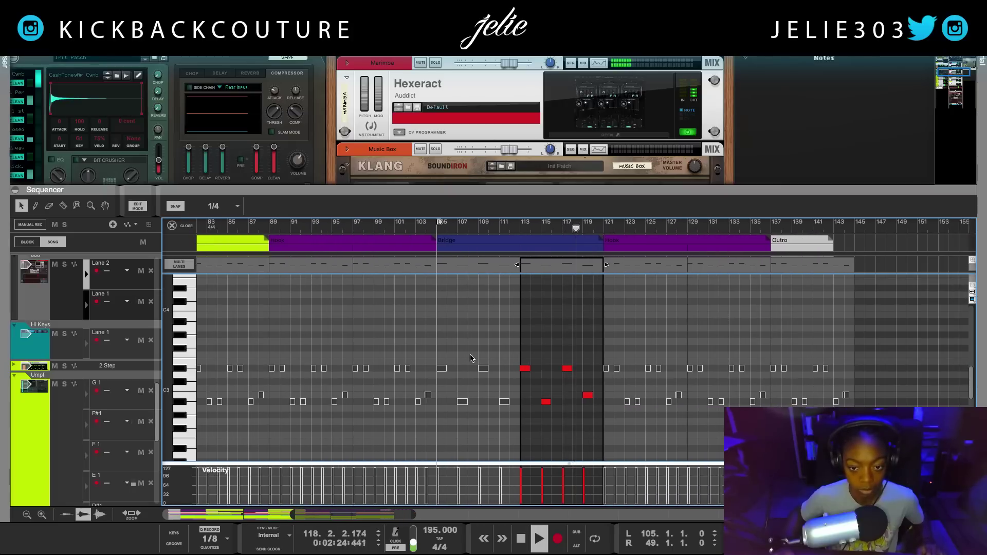
scroll(476, 386, "down", 3)
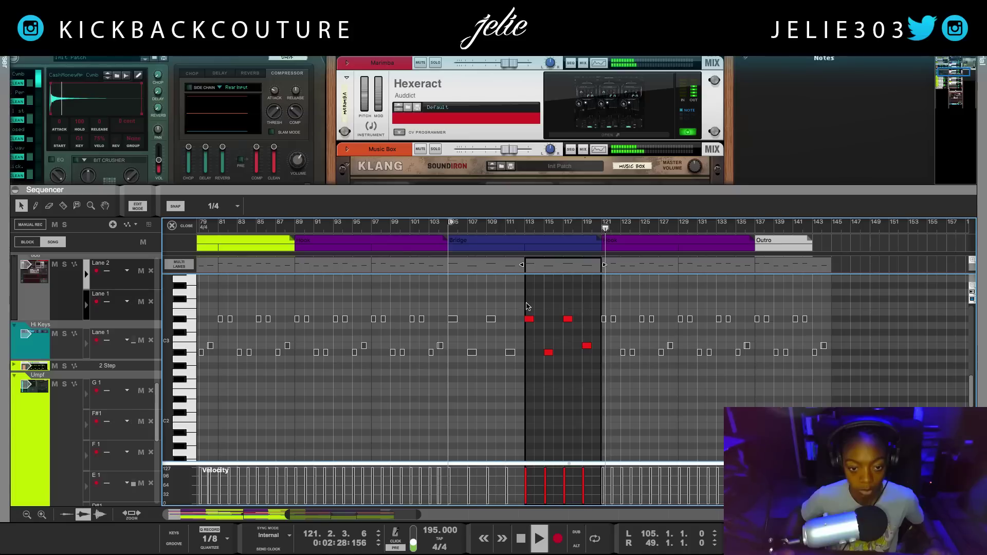
left_click(575, 227)
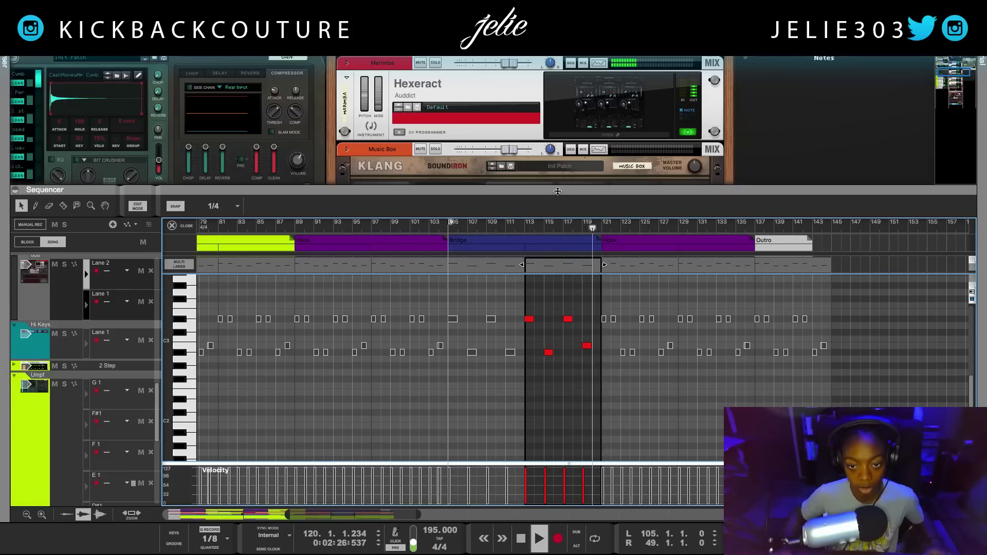
- Enlarge the sequencer to full height and close the 808 clip's note editor to return to the arrangement
left_click_drag(559, 165, 525, 51)
left_click(172, 84)
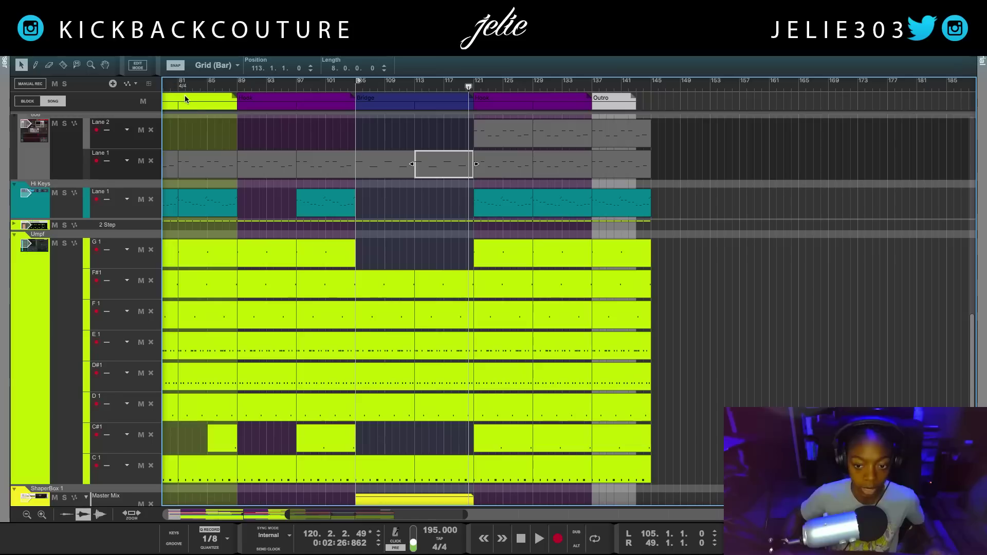
scroll(425, 453, "down", 4)
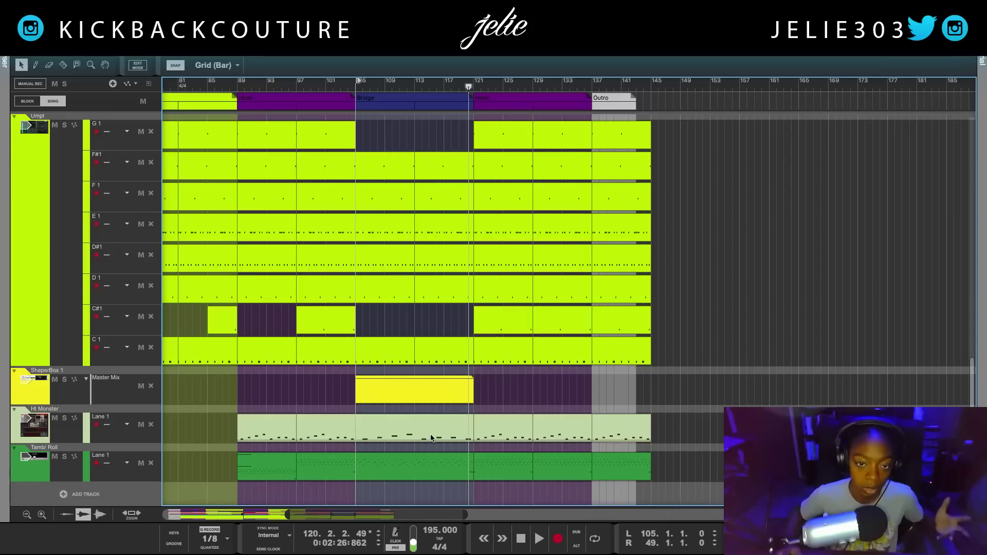
- Ramp ShaperBox 1's Master Mix automation from about bar 119 down to 0.0% at 120.4.1 and play the end of the bridge
double_click(442, 402)
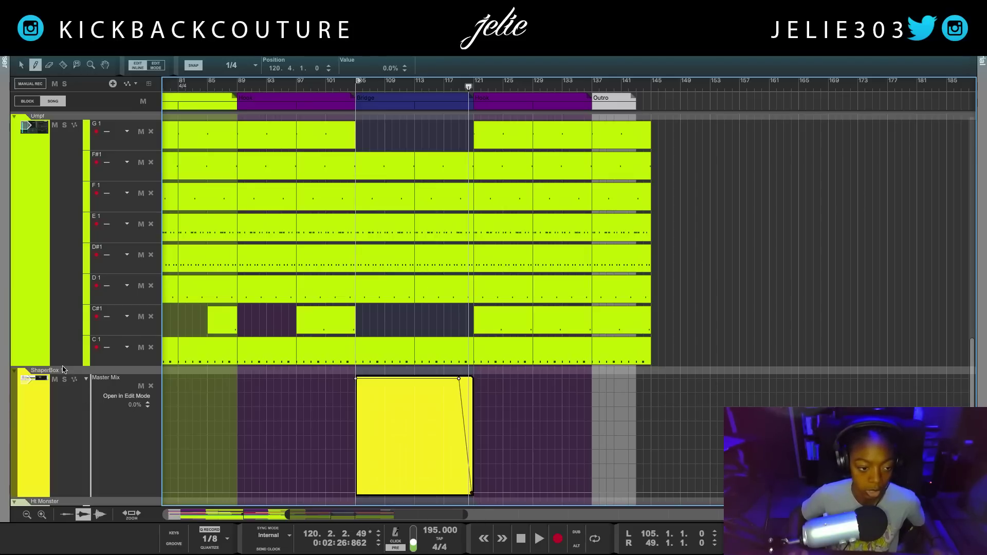
scroll(65, 392, "down", 3)
scroll(57, 342, "up", 1)
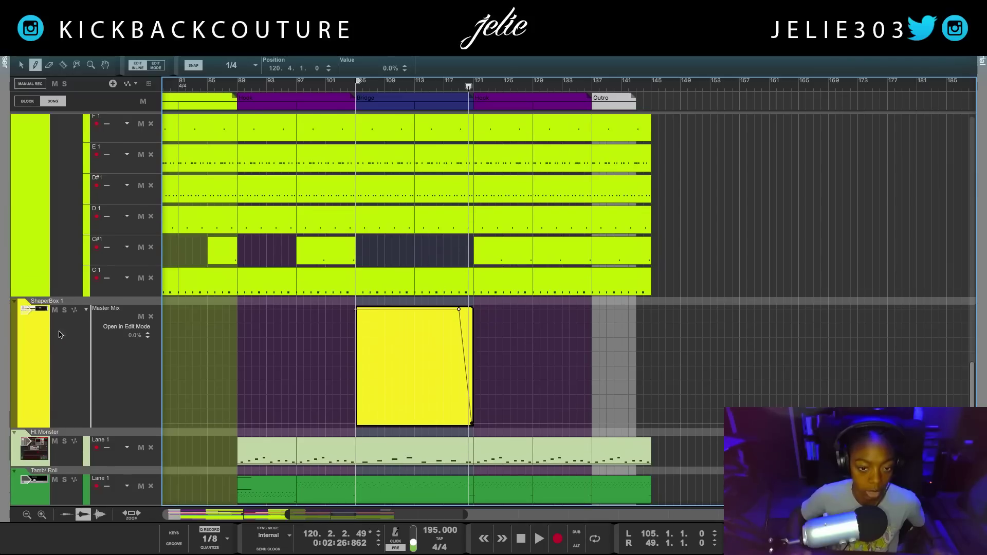
double_click(52, 303)
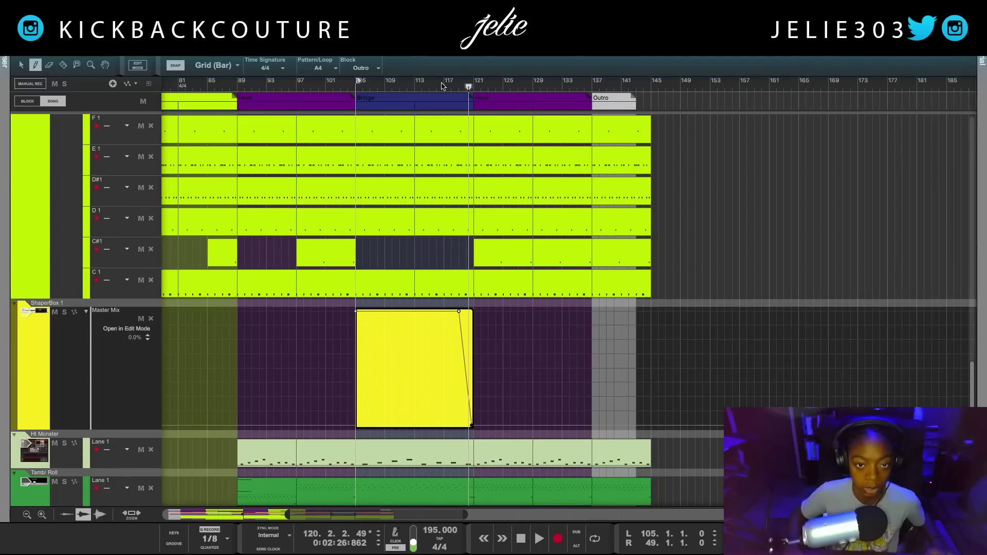
key("Return")
key("space")
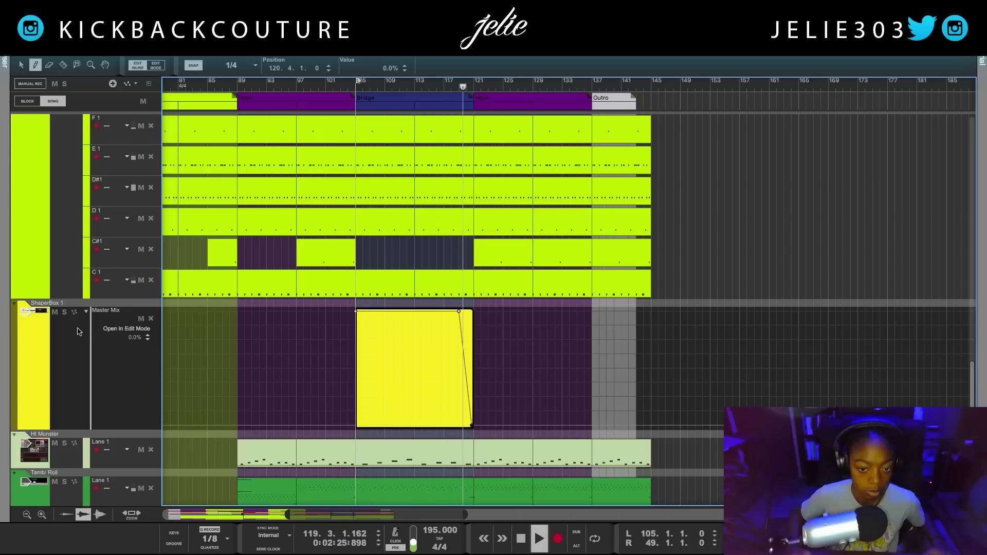
key("space")
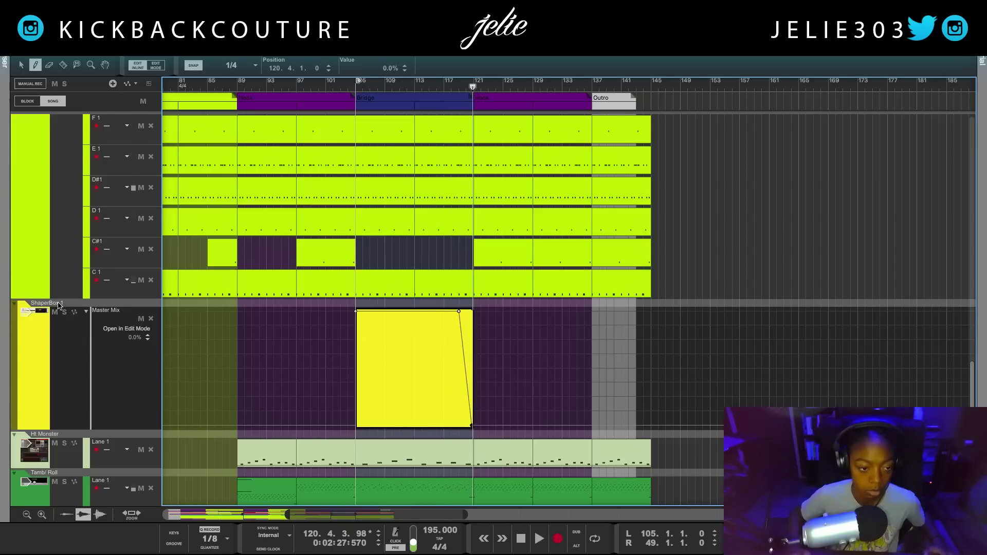
- Rename the ShaperBox 1 track as Drums
double_click(58, 304)
type("Dru")
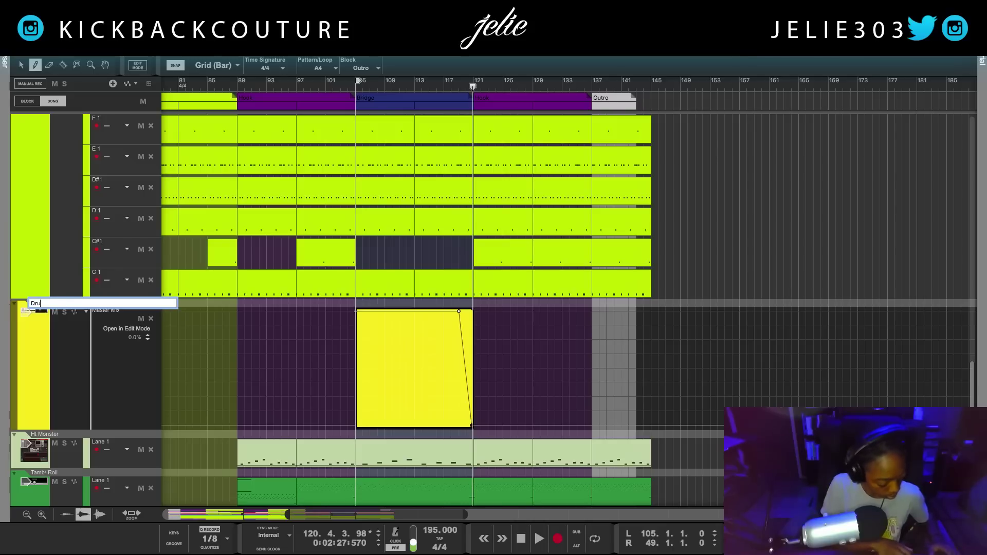
type("ms")
key("Return")
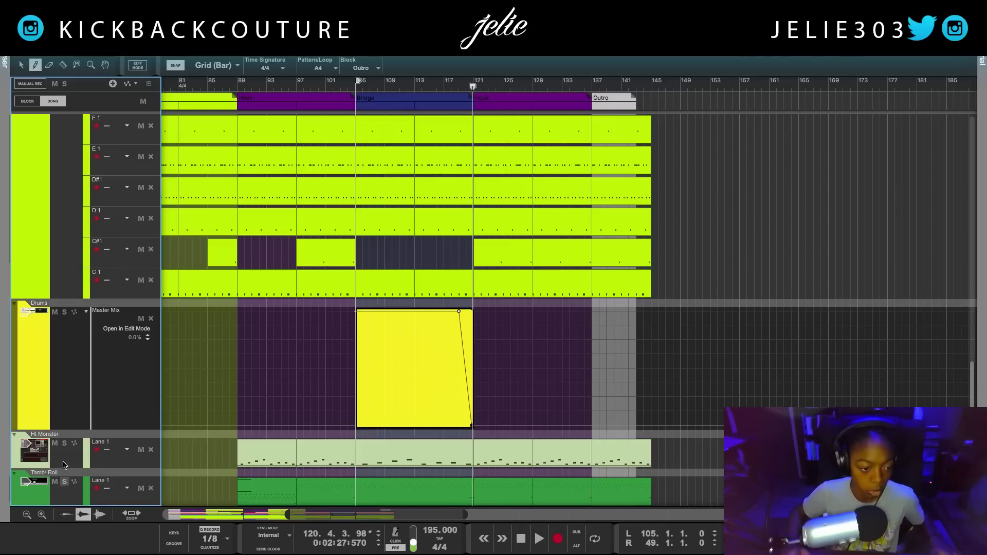
- Show the Tamb/Roll device in the rack, route its channel to the Drums bus and return to the full-height sequencer
left_click(40, 479)
key("F6")
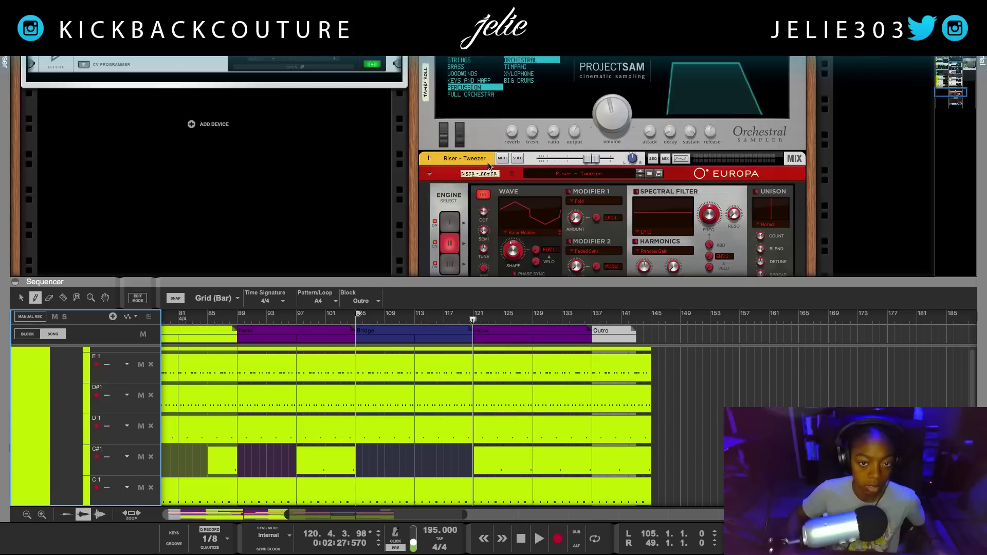
scroll(491, 172, "up", 4)
right_click(467, 140)
mouse_move(558, 361)
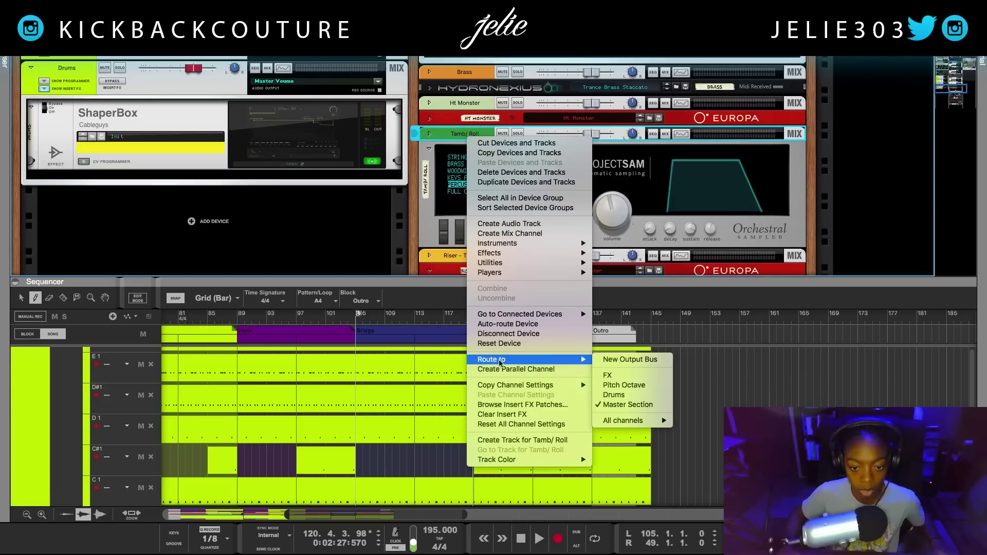
left_click(617, 394)
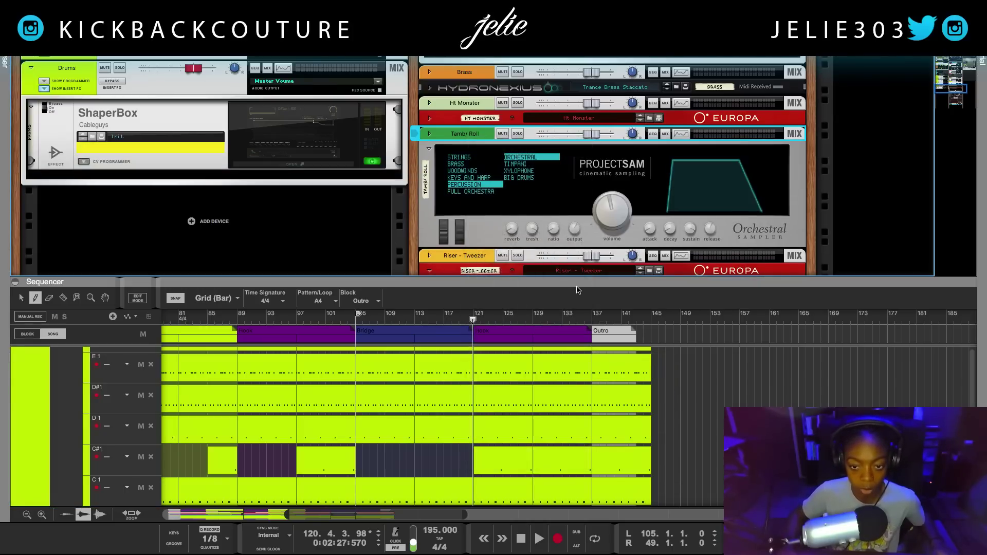
key("F6")
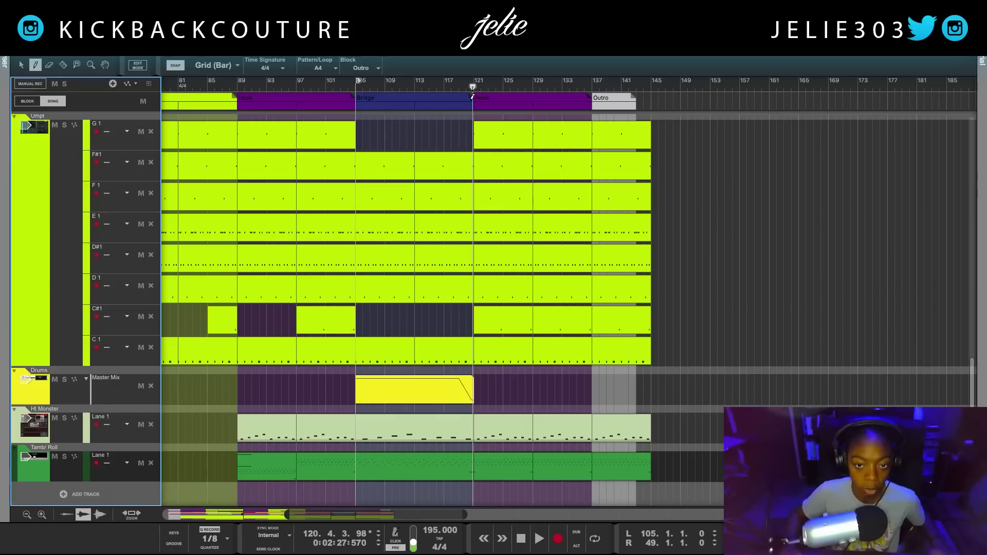
- Play the transition into the bridge from bar 104, and skip ahead to listen to its end
left_click(349, 84)
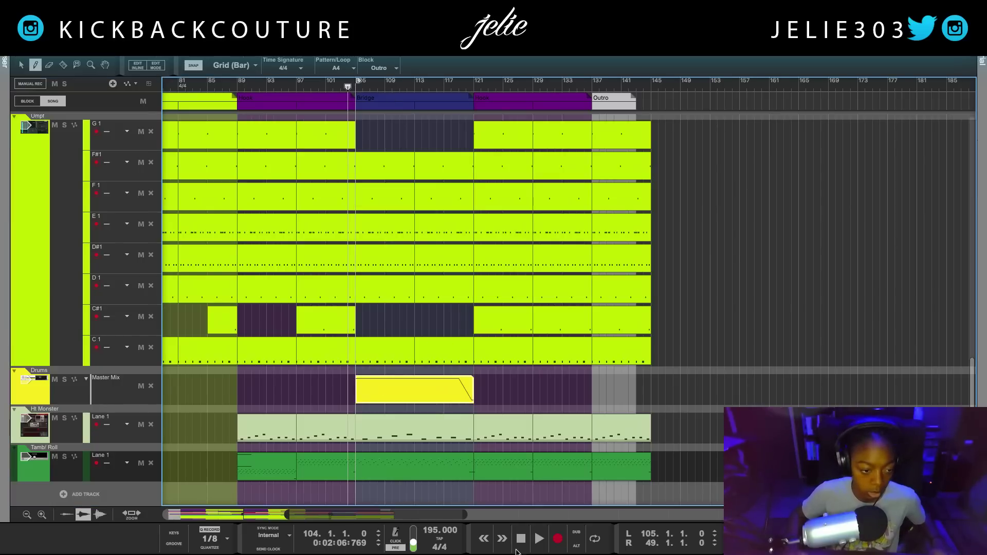
key("space")
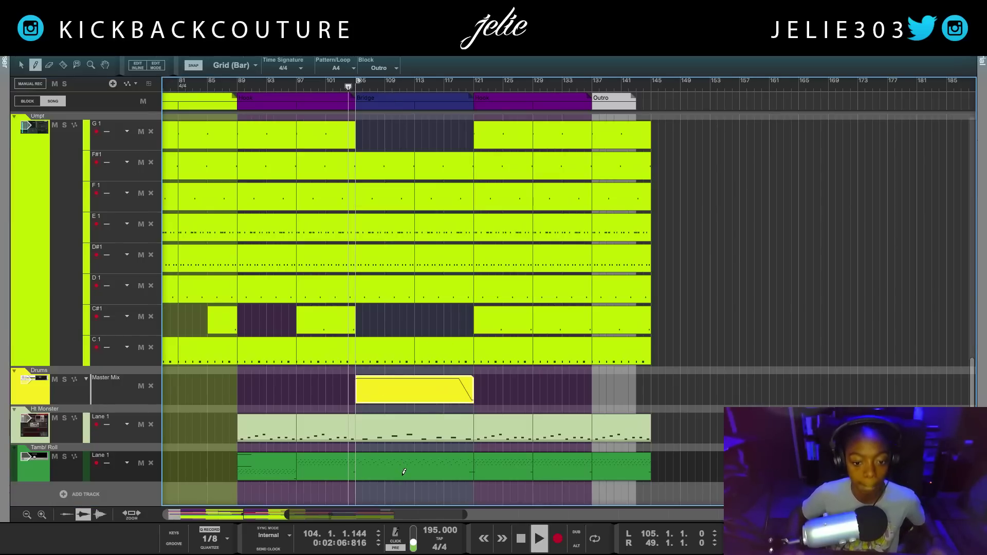
left_click(444, 83)
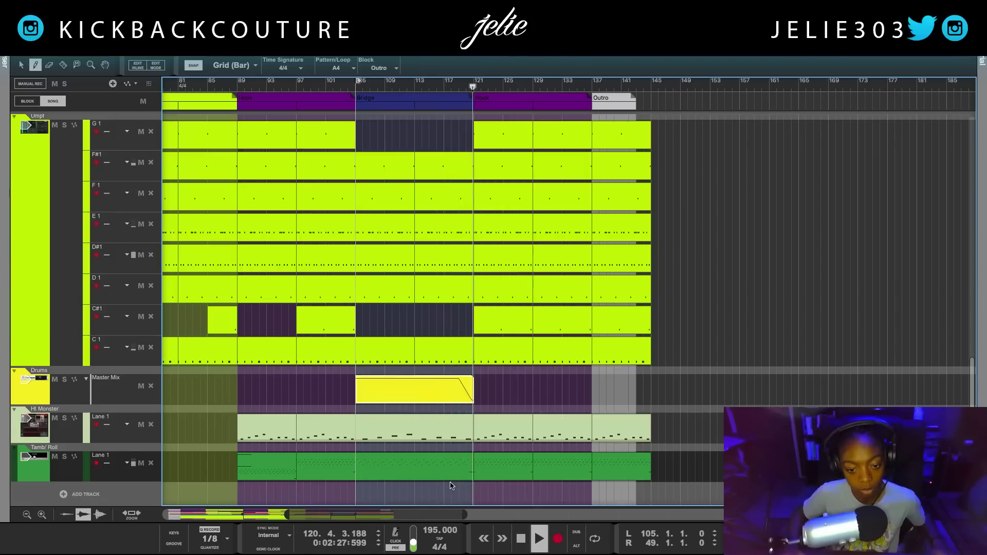
key("space")
- Move the start of the fade in the Drums track's Master Mix automation to bar 117 and leave the clip's editor
key("1")
left_click(461, 394)
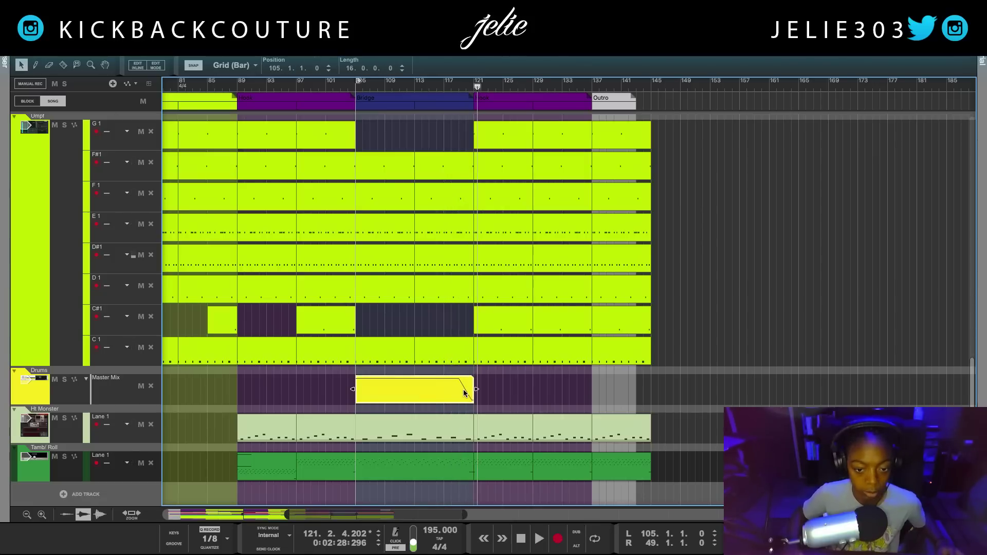
double_click(464, 394)
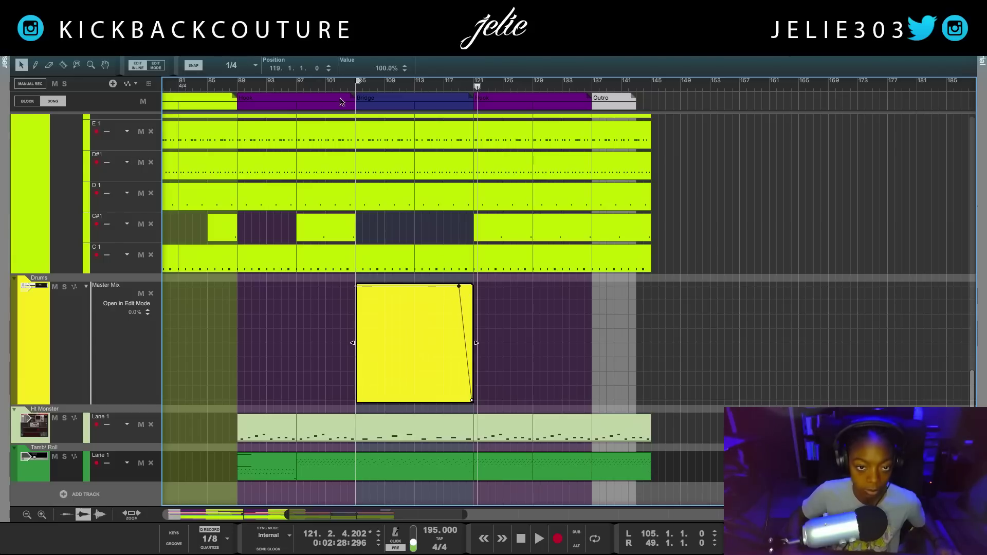
double_click(281, 71)
type("117")
key("Return")
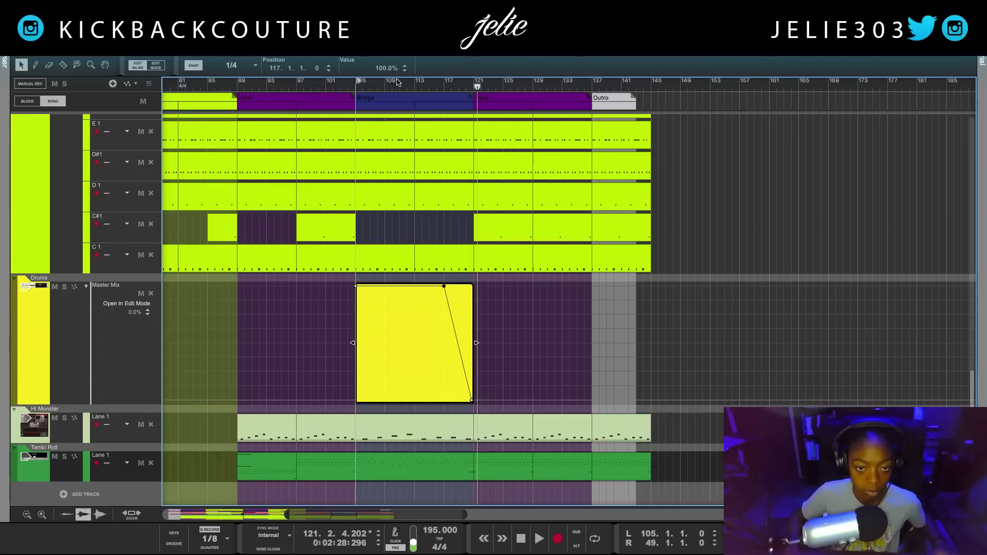
left_click(417, 84)
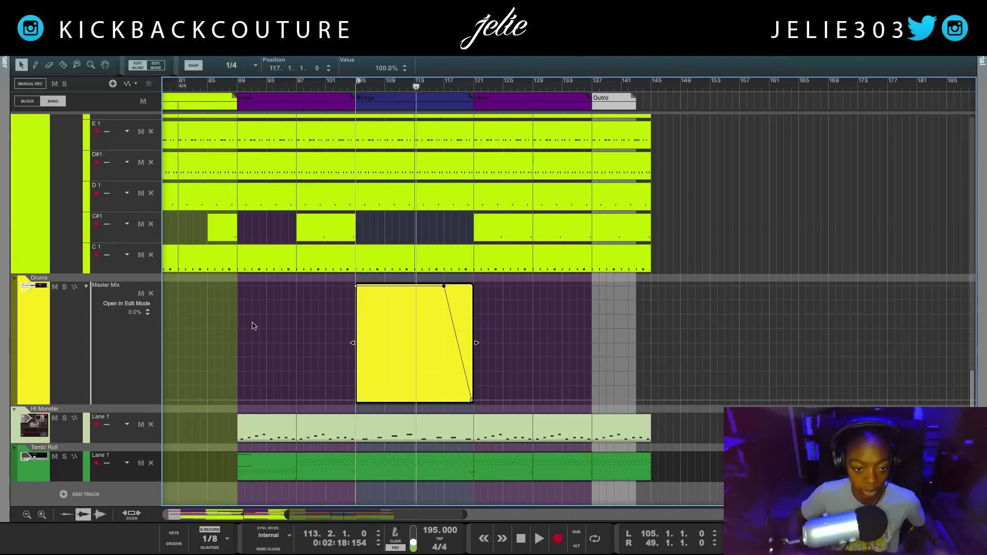
left_click(396, 242)
left_click(429, 386)
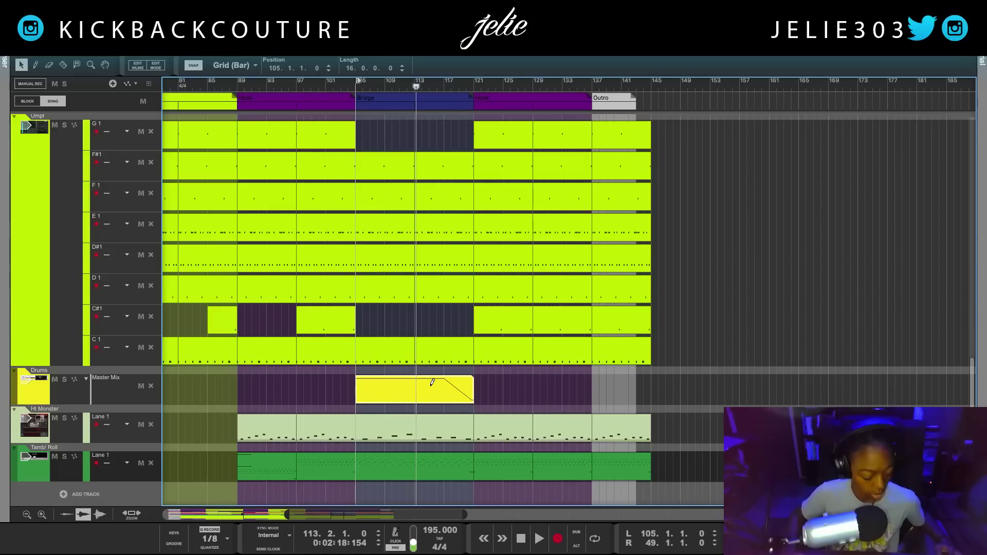
- Play the second half of the bridge from bar 113 to its end while reviewing all the tracks
left_click(414, 85)
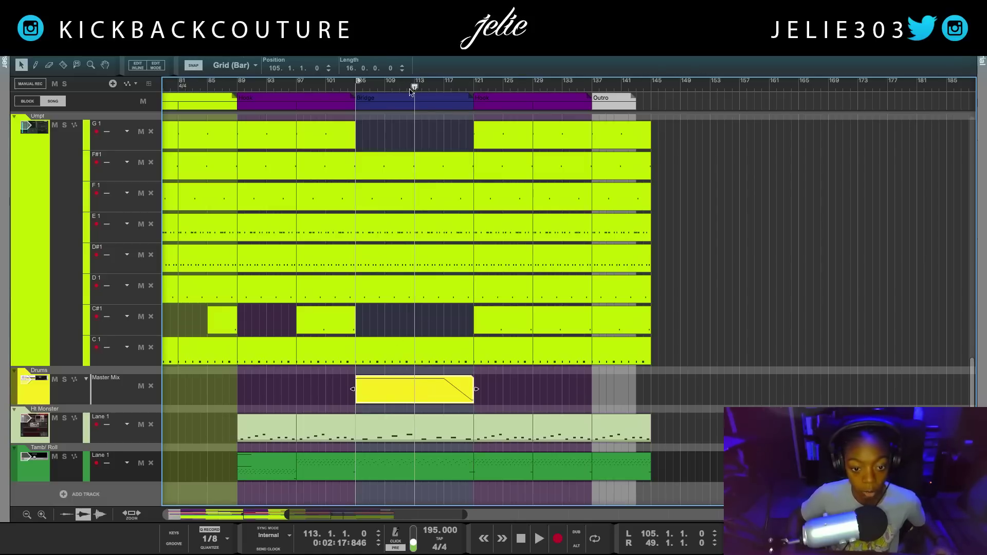
key("space")
scroll(431, 305, "up", 5)
scroll(431, 305, "up", 8)
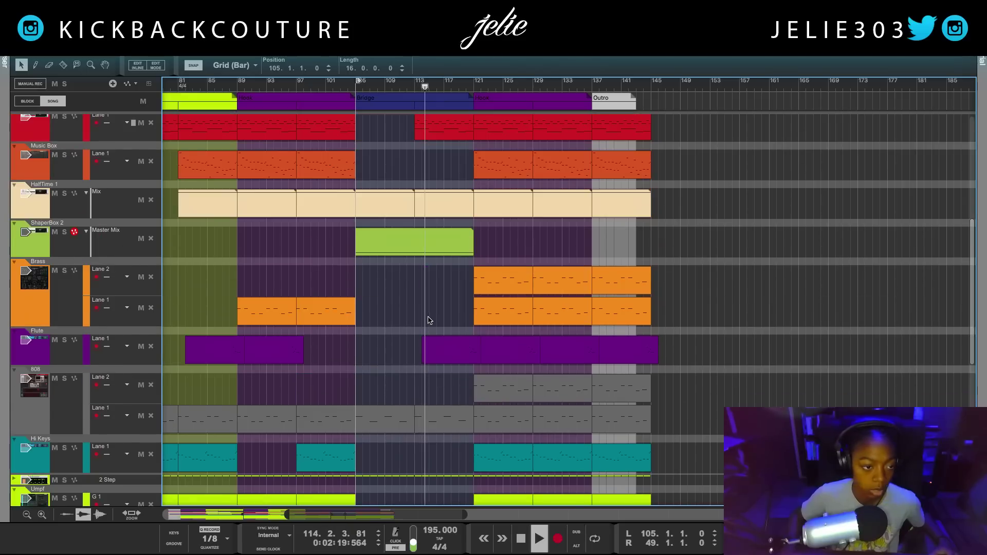
scroll(414, 329, "up", 4)
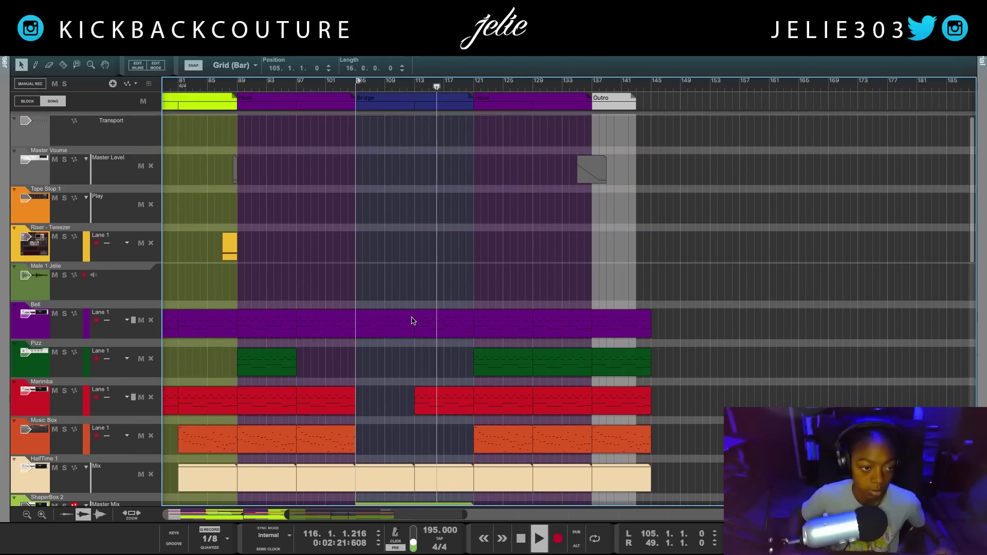
scroll(414, 322, "down", 15)
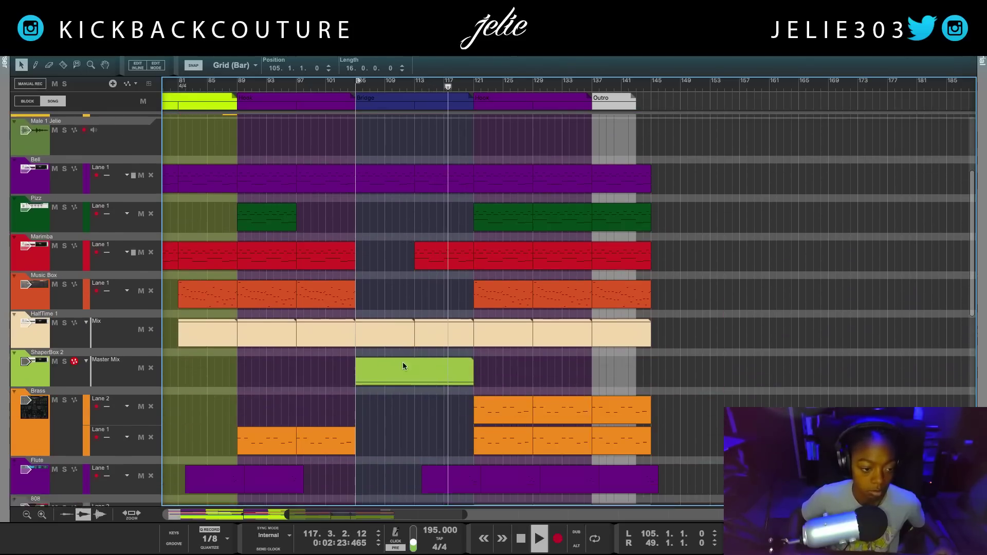
scroll(402, 434, "down", 1)
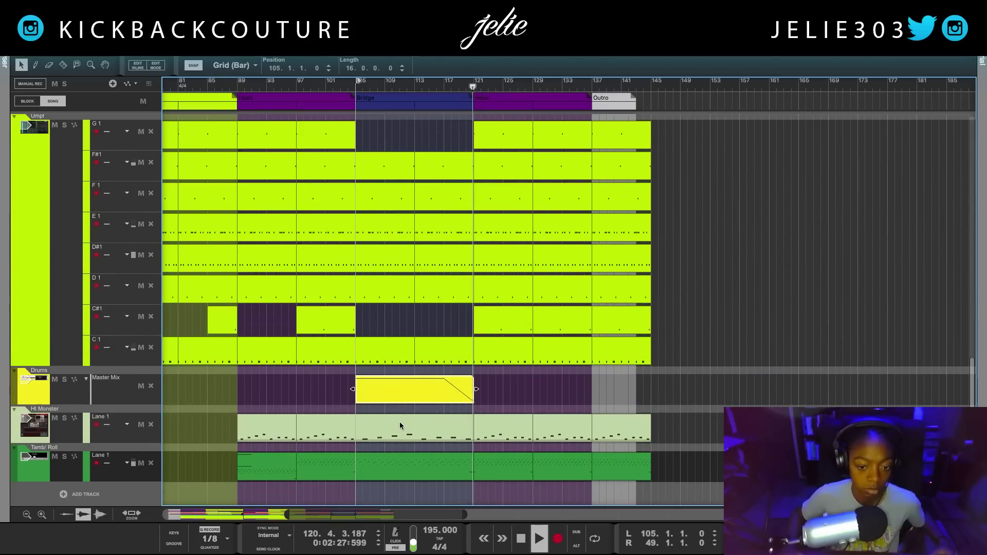
key("space")
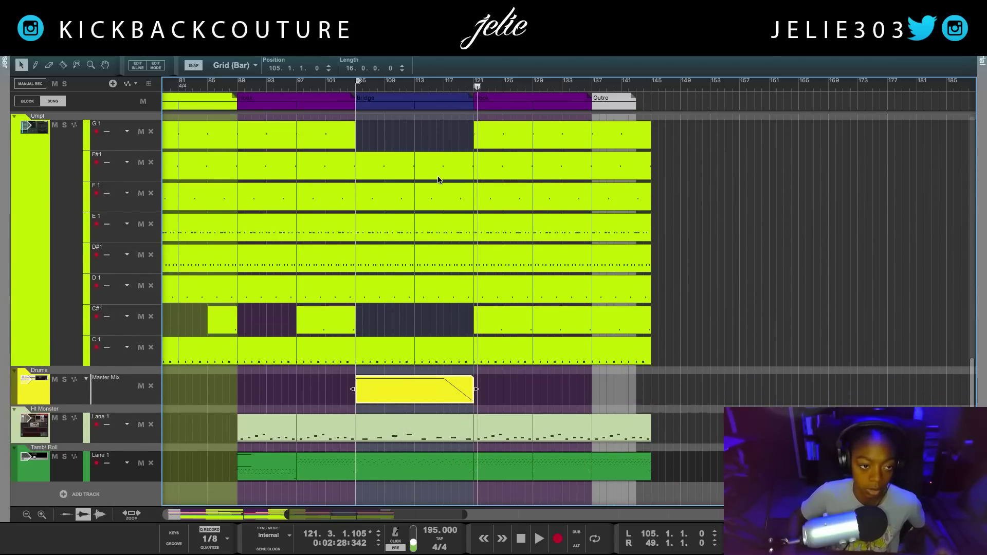
- Inspect the Master Mix of the ShaperBox on the Pitch Octave channel, show the rack together with the sequencer and close the plugin window
scroll(439, 180, "up", 10)
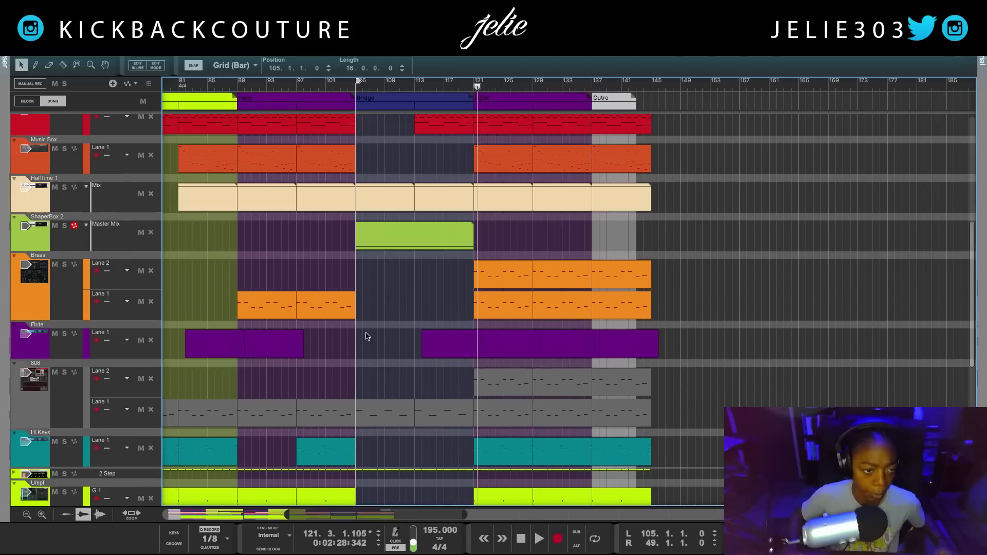
scroll(367, 338, "up", 8)
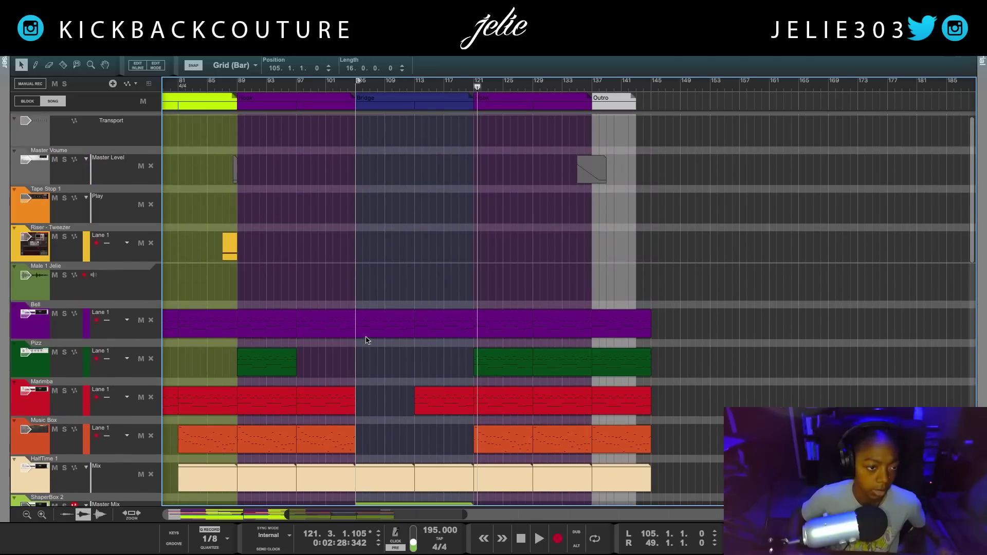
scroll(352, 276, "down", 15)
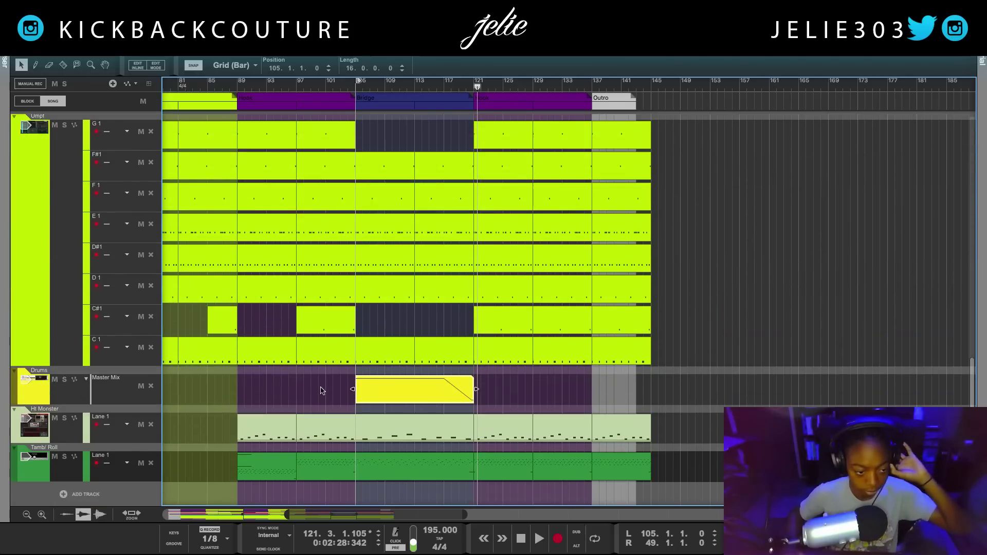
key("F6")
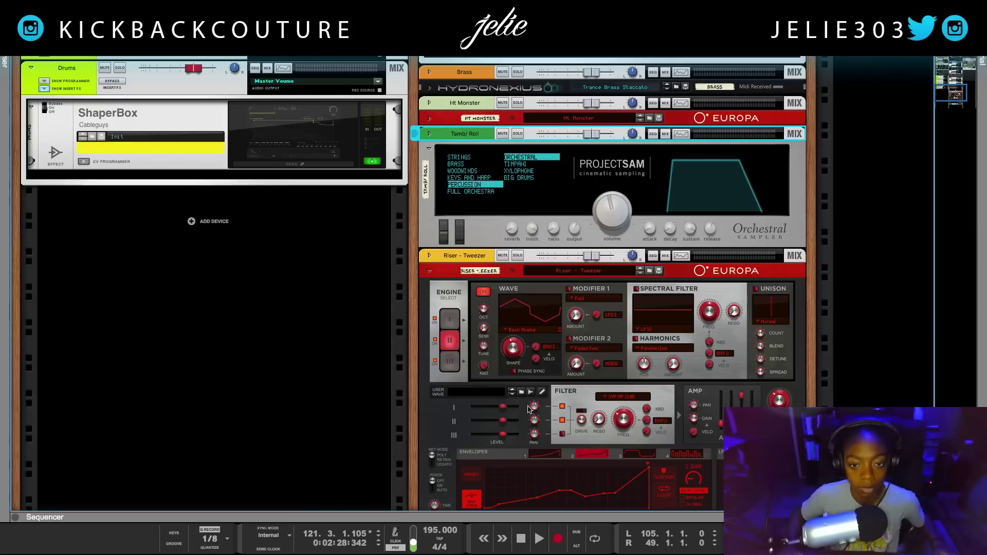
scroll(528, 408, "up", 5)
left_click(546, 321)
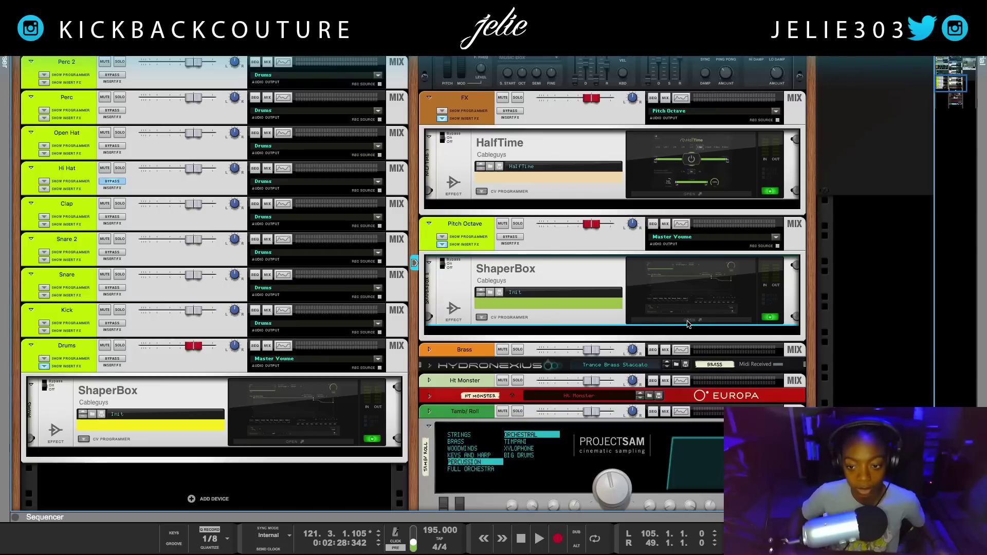
left_click(685, 321)
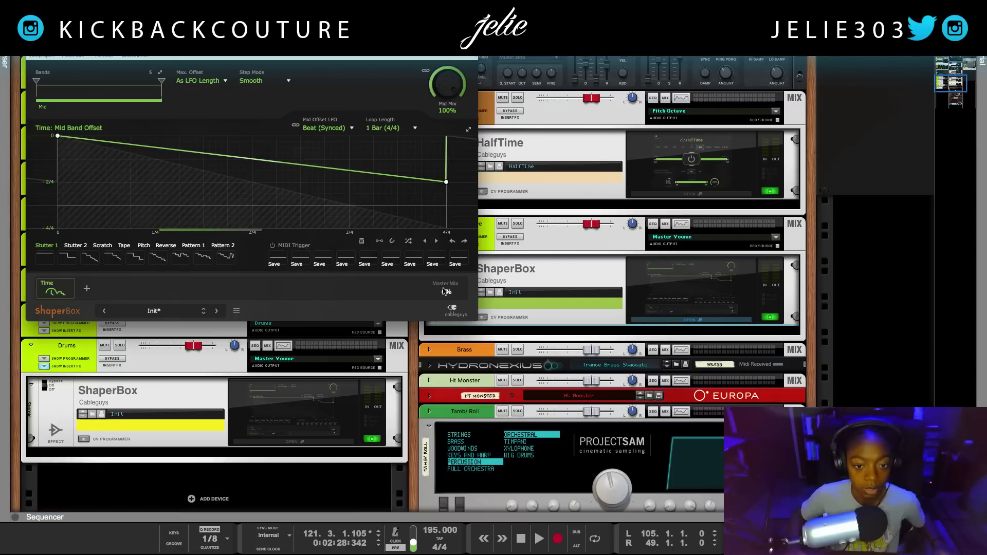
key("F6")
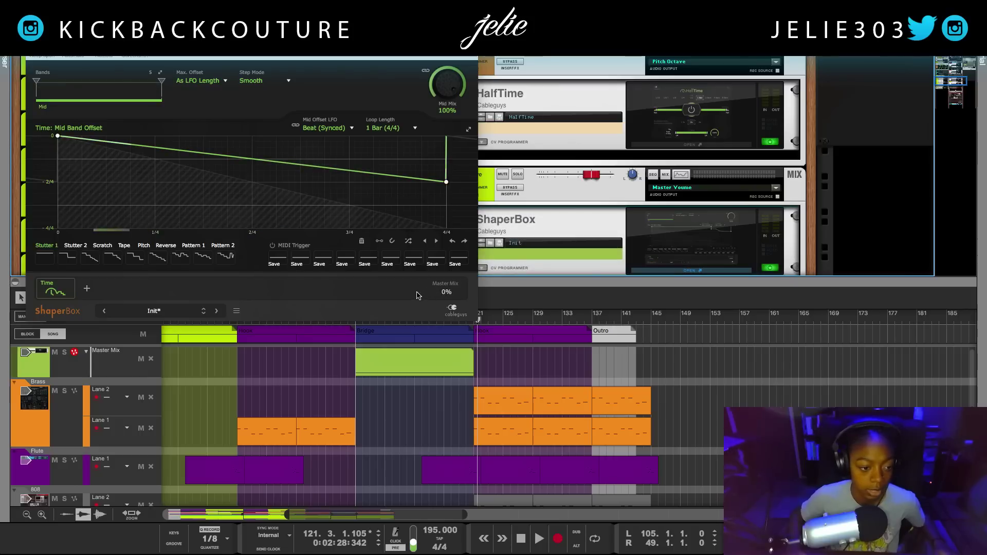
left_click_drag(70, 36, 389, 91)
scroll(308, 412, "up", 3)
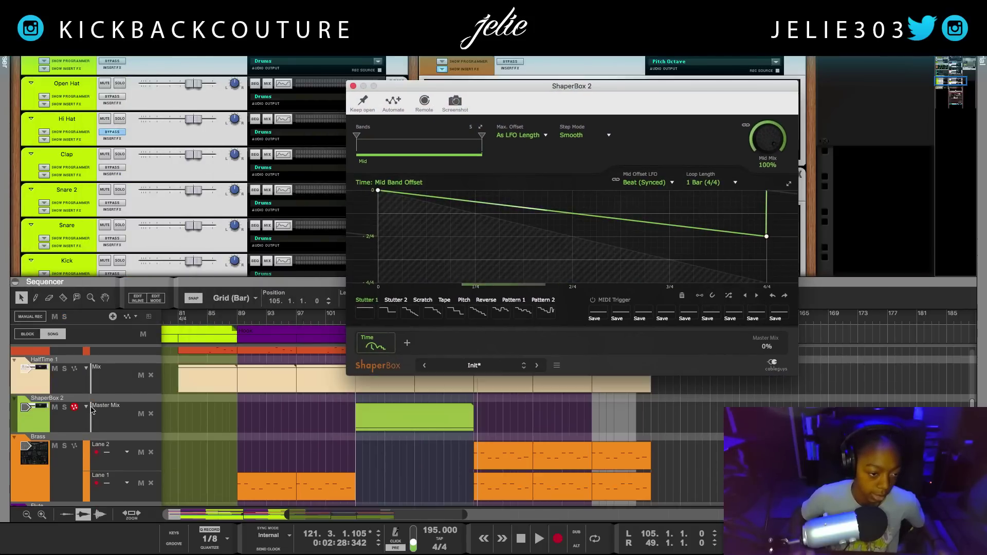
left_click(353, 86)
- Delete the ShaperBox 2 track's Master Mix automation clip over the bridge
double_click(448, 414)
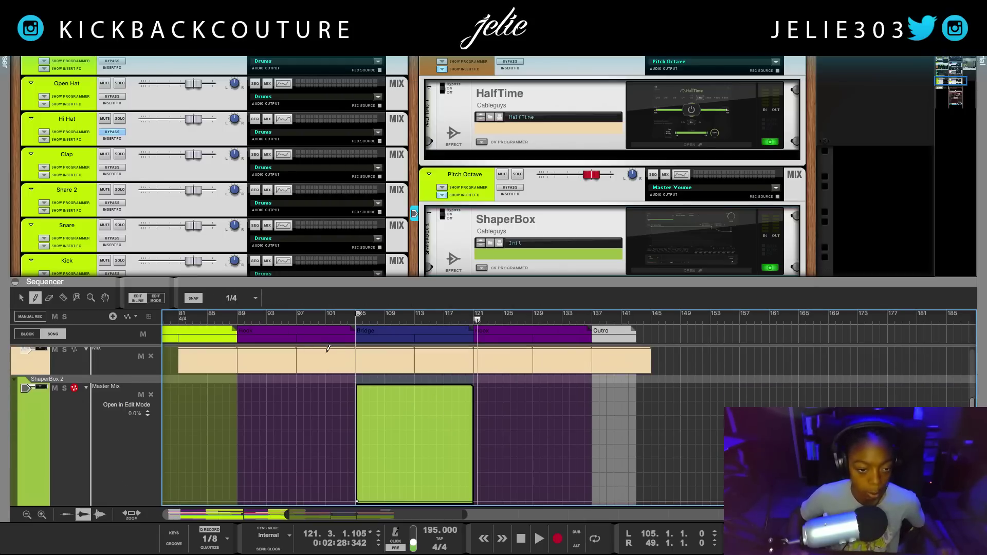
key("ctrl+e")
left_click(391, 398)
key("Delete")
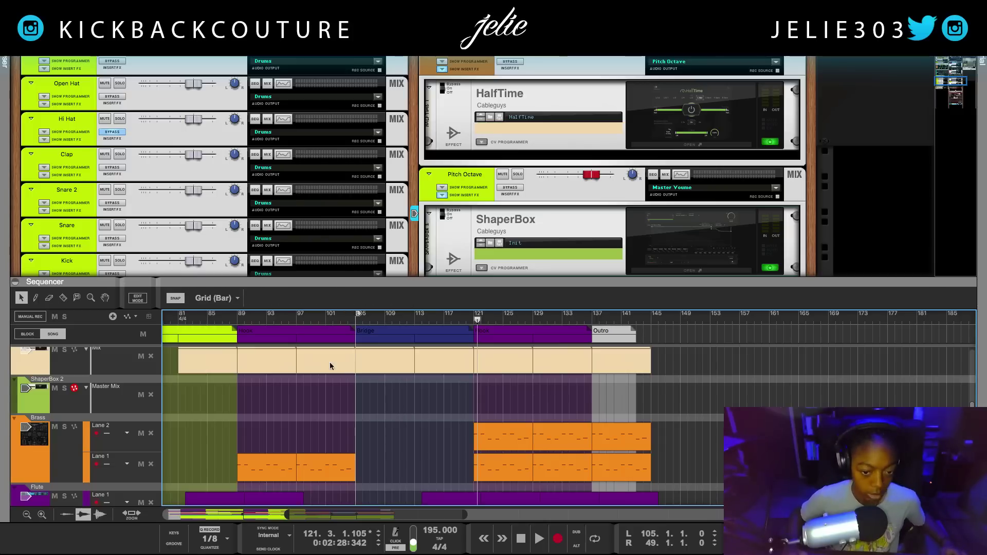
- Copy the Drums track's Master Mix automation clip onto the ShaperBox 2 Master Mix lane at bar 105
left_click(76, 409)
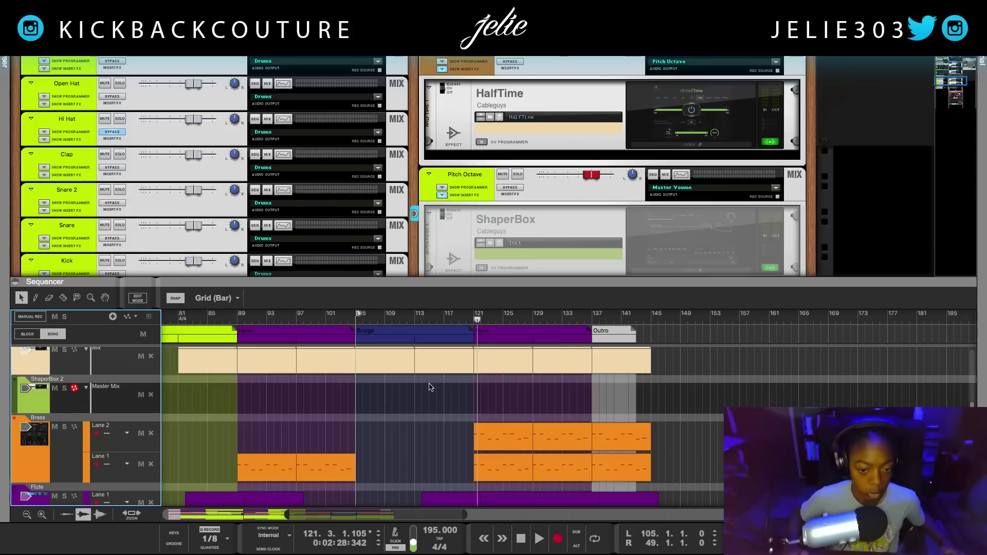
left_click(357, 319)
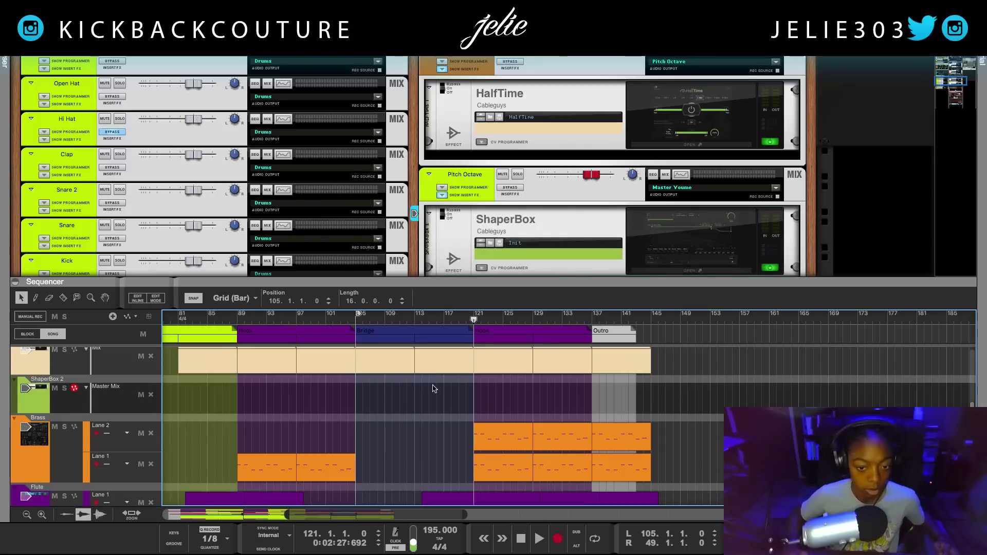
scroll(463, 447, "down", 5)
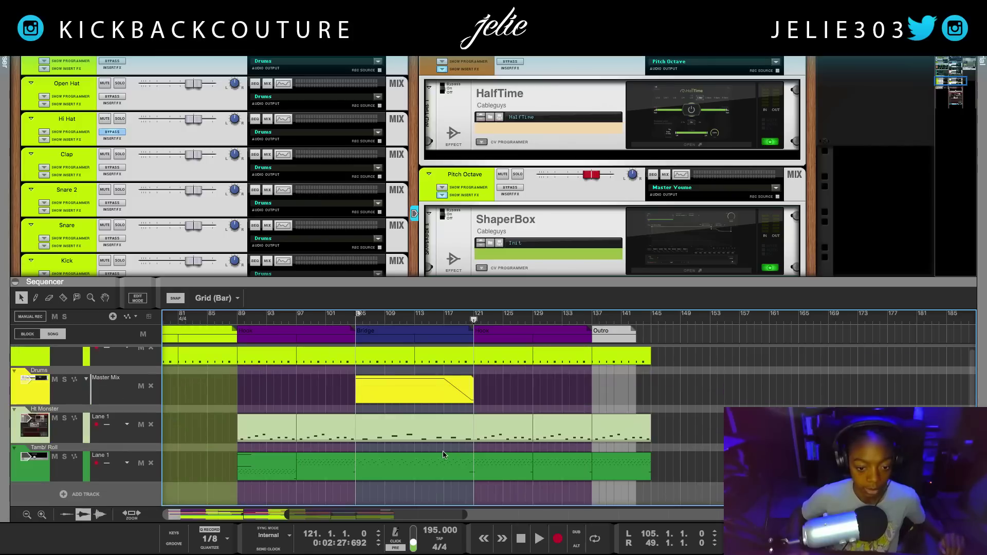
mouse_move(416, 391)
left_mouse_down()
mouse_move(404, 395)
mouse_move(410, 415)
mouse_move(415, 399)
left_mouse_up()
- Play from bar 116 through the end of the bridge into the following section to check the ShaperBox 2 fade
left_click(437, 316)
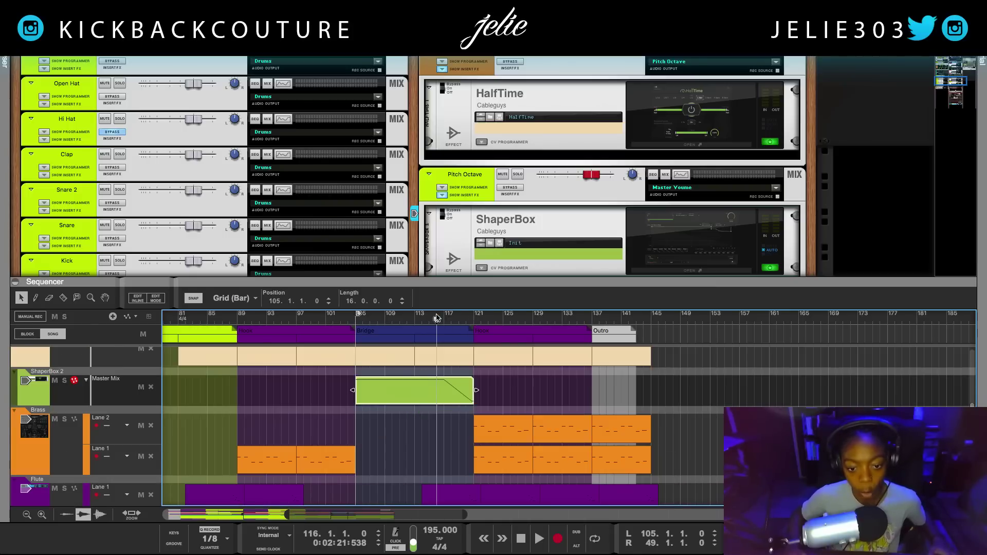
key("space")
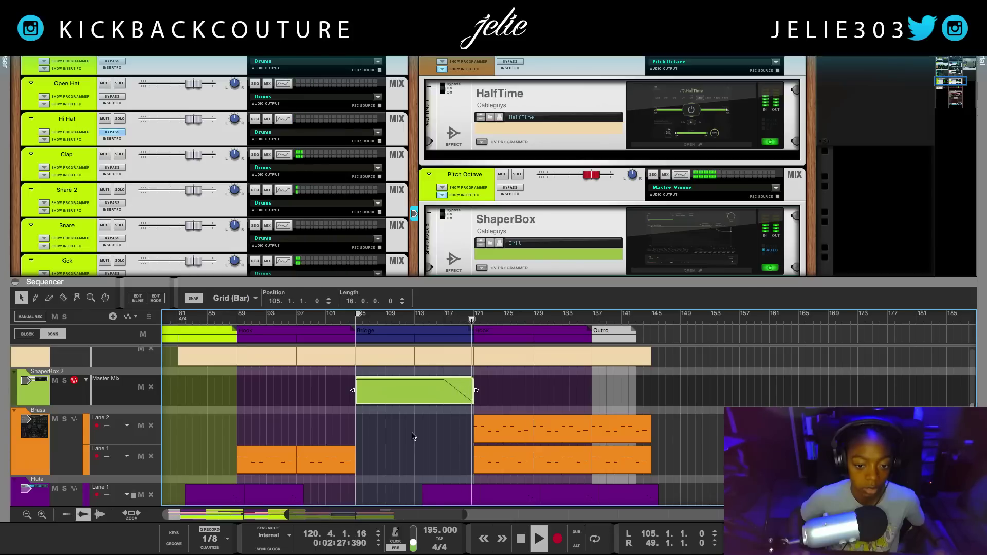
left_click(412, 436)
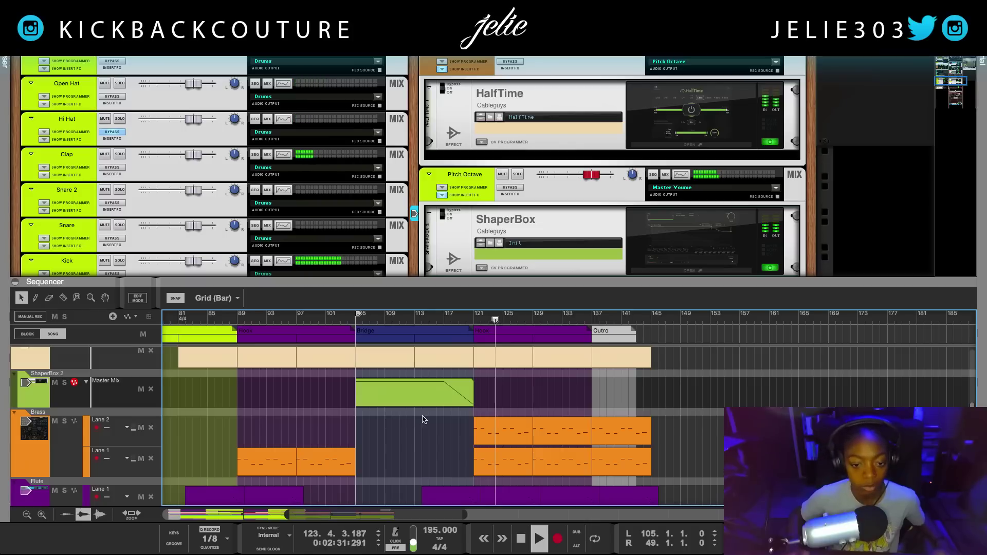
key("space")
key("space")
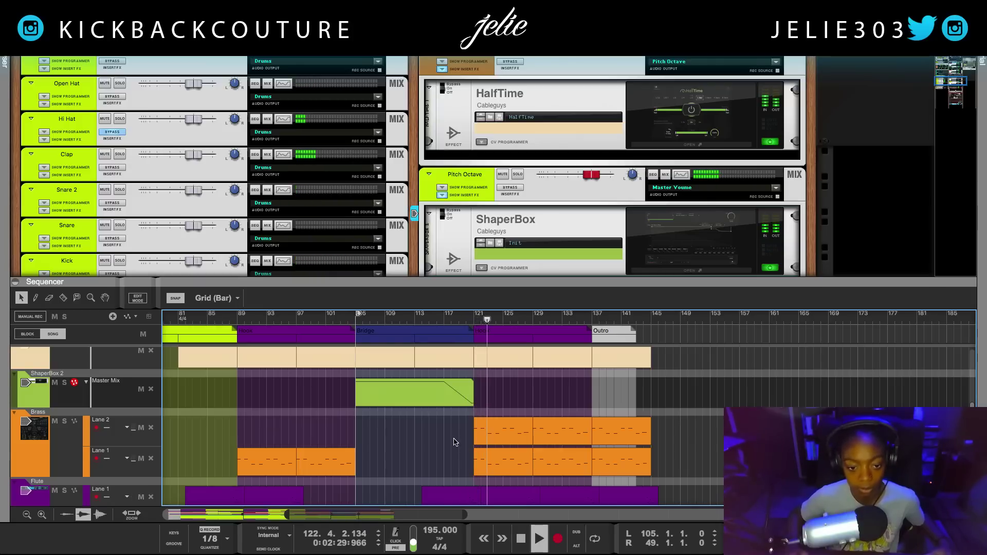
key("space")
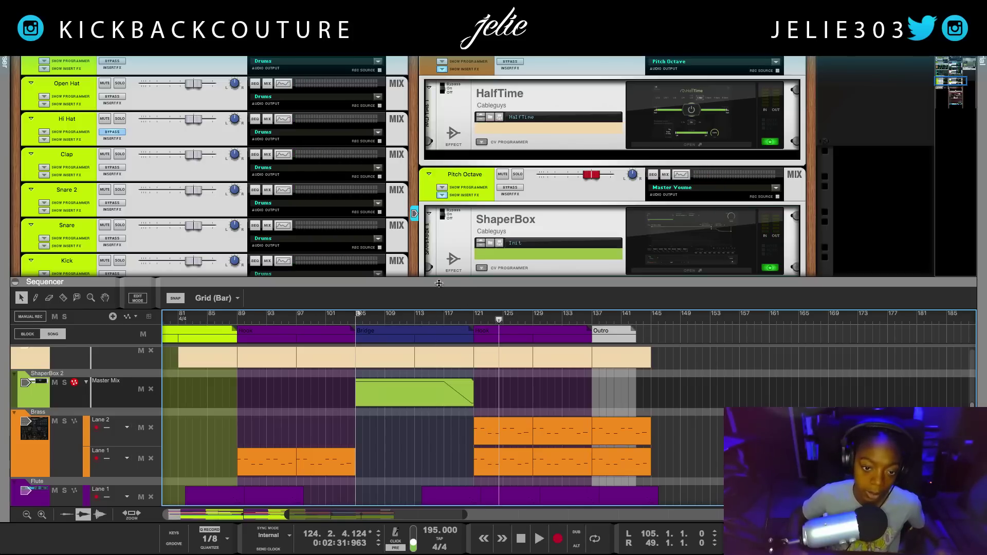
- Enlarge the sequencer to full height and open the browser at the riser patches in the Galaxia Preset Bank
left_click_drag(438, 285, 438, 52)
scroll(512, 476, "down", 5)
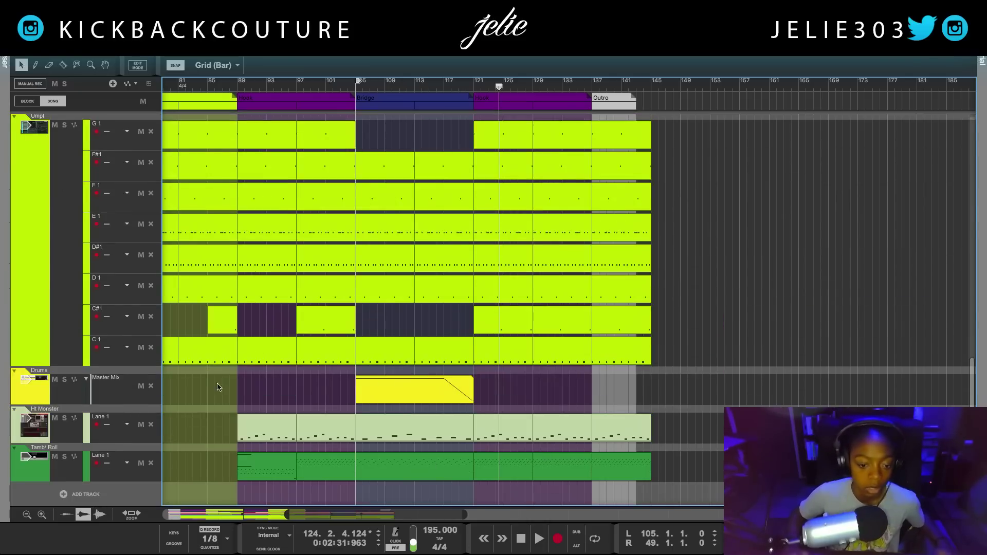
left_click(5, 61)
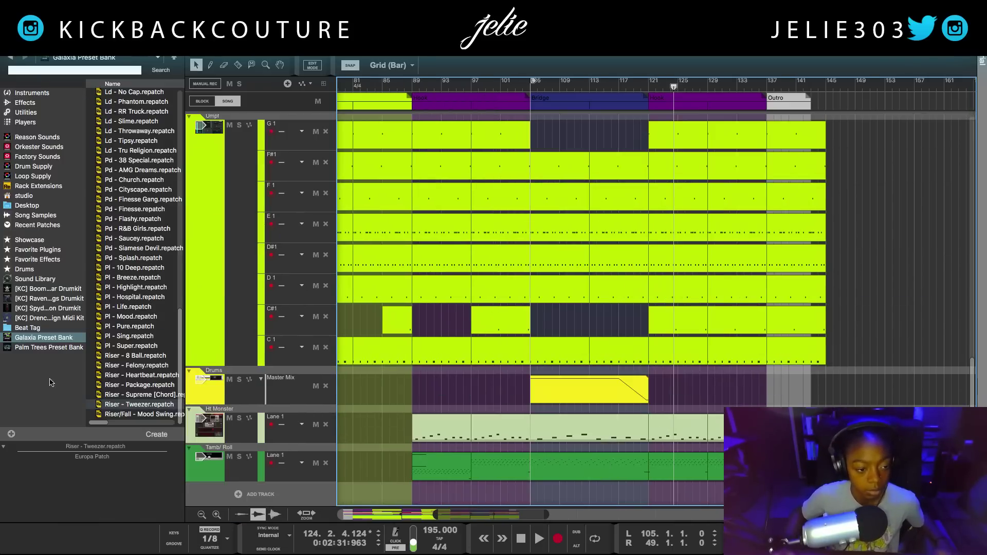
left_click(25, 380)
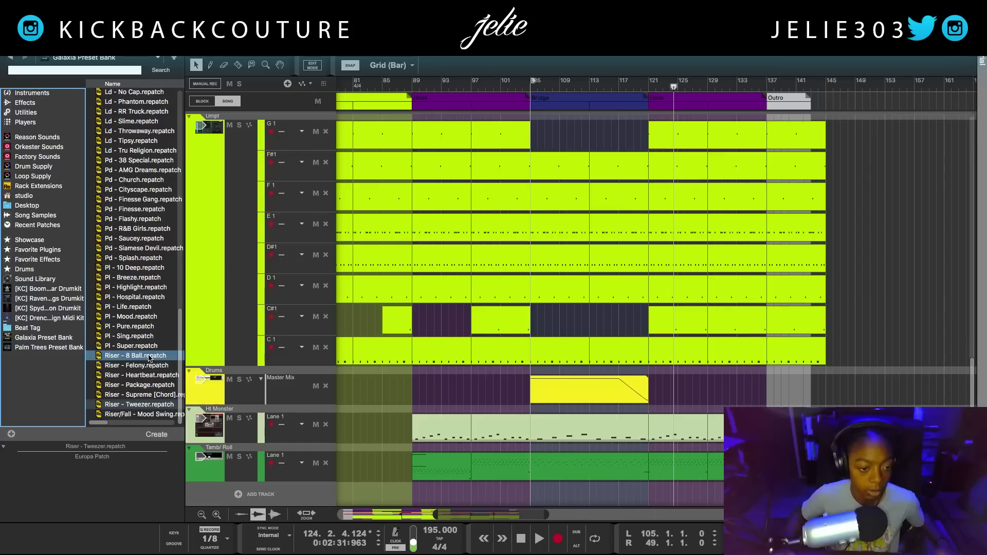
- Add a new riser track from the Galaxia Preset Bank, load Riser - Felony on it, and record a note from bar 119
left_click_drag(146, 356, 203, 470)
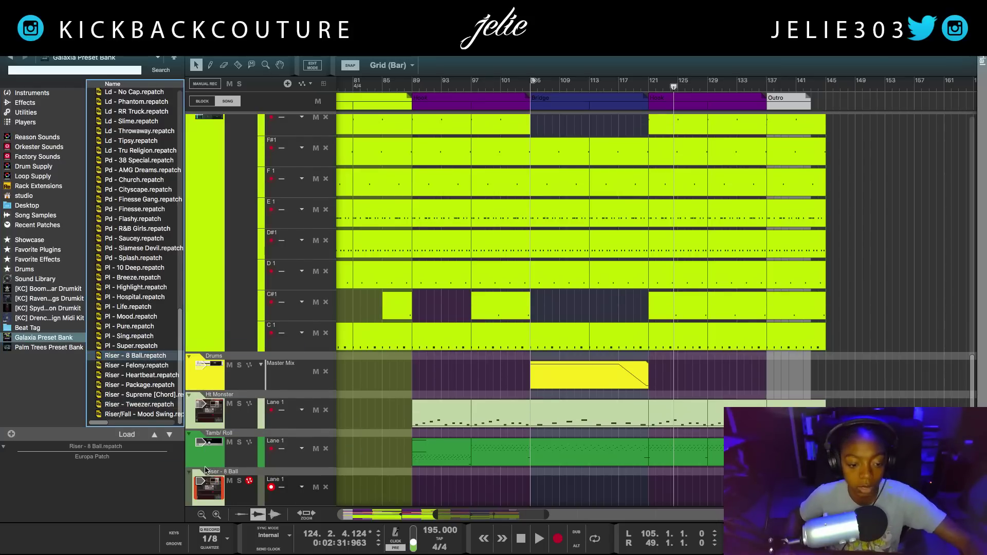
key("Down")
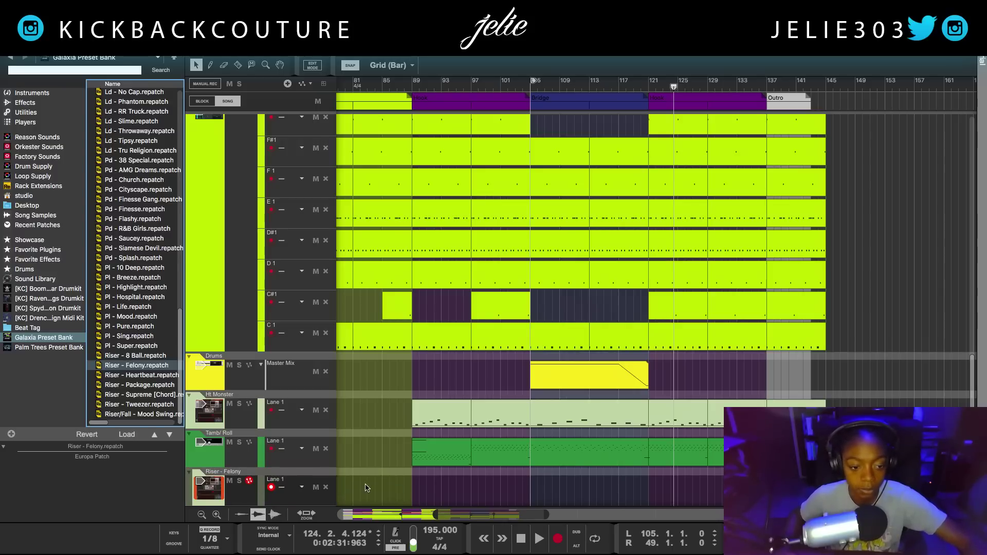
left_click(635, 86)
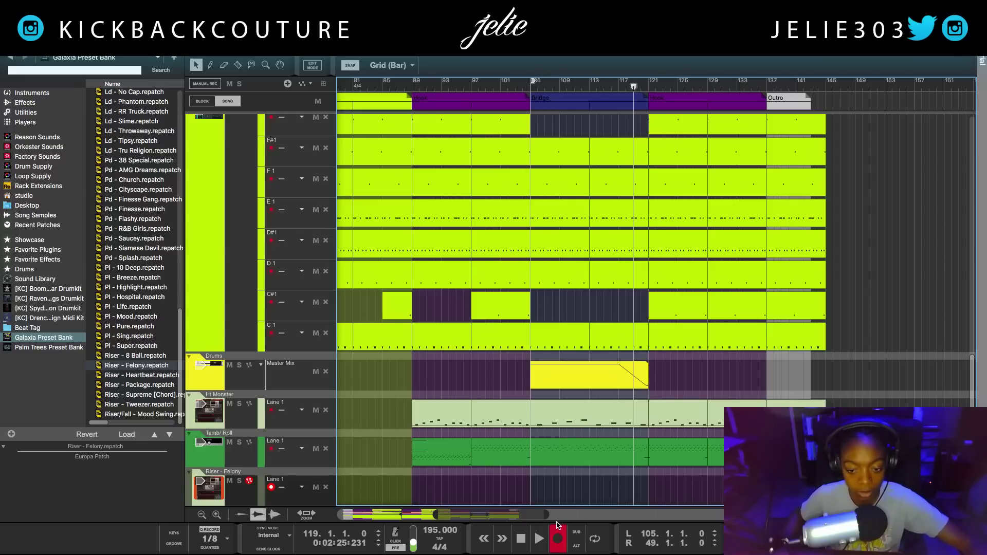
left_click(556, 526)
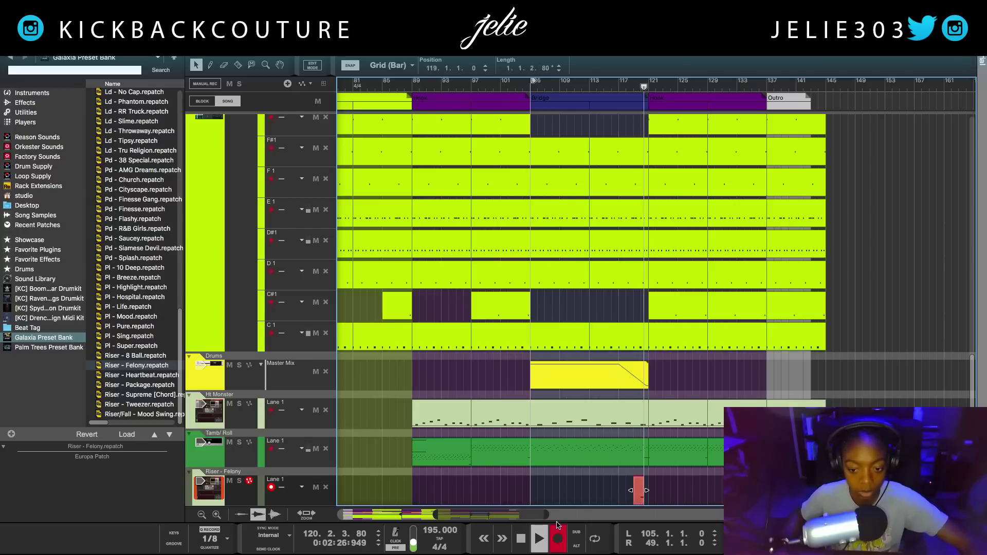
left_click(557, 531)
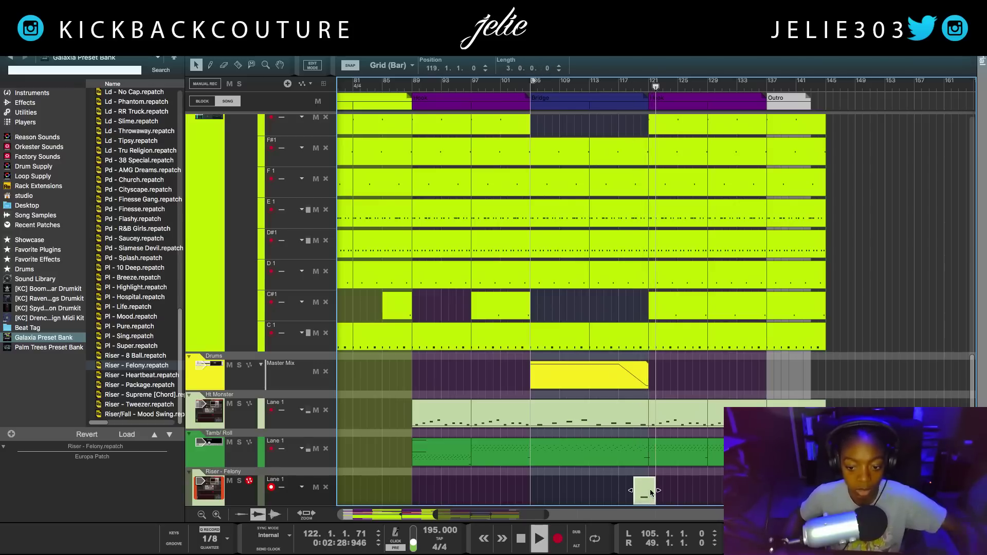
- Start the recorded riser note at bar 119 with a length of 2 bars, play it back in context, and hide the browser
double_click(651, 492)
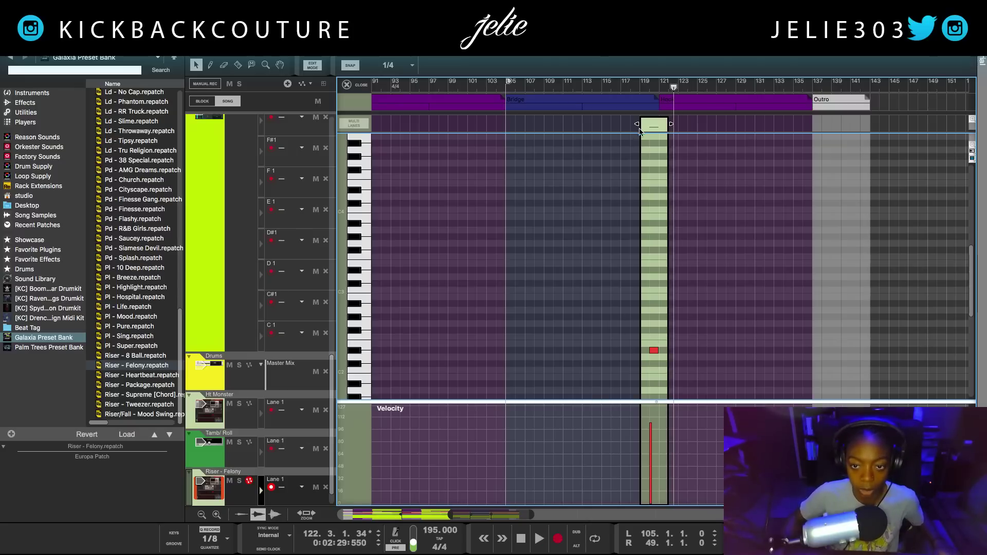
left_click_drag(653, 354, 650, 352)
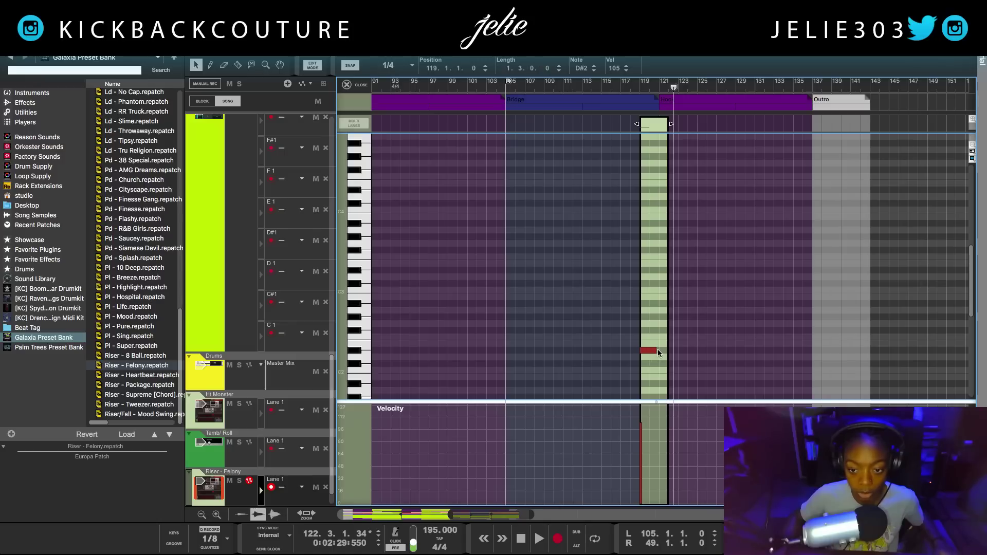
left_click_drag(657, 351, 666, 353)
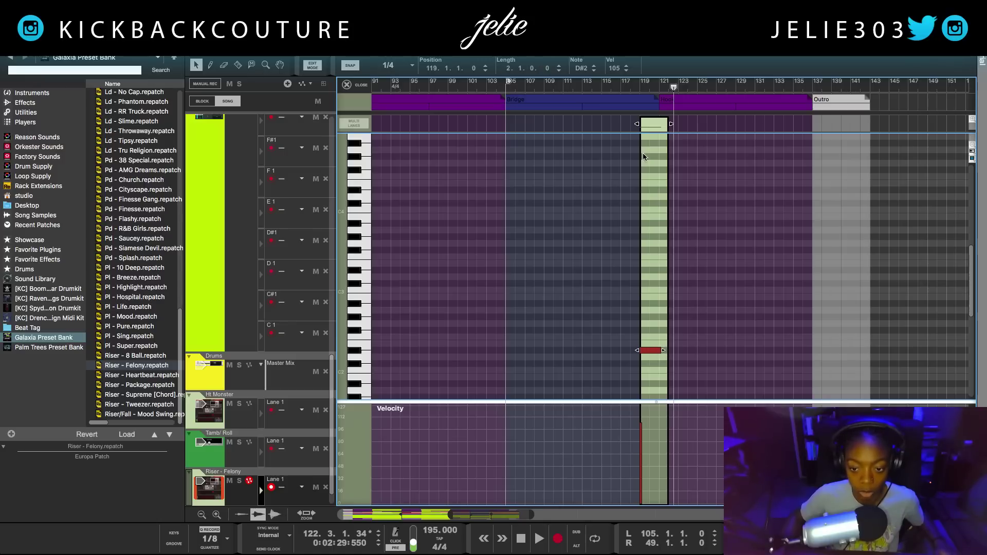
left_click(624, 80)
key("space")
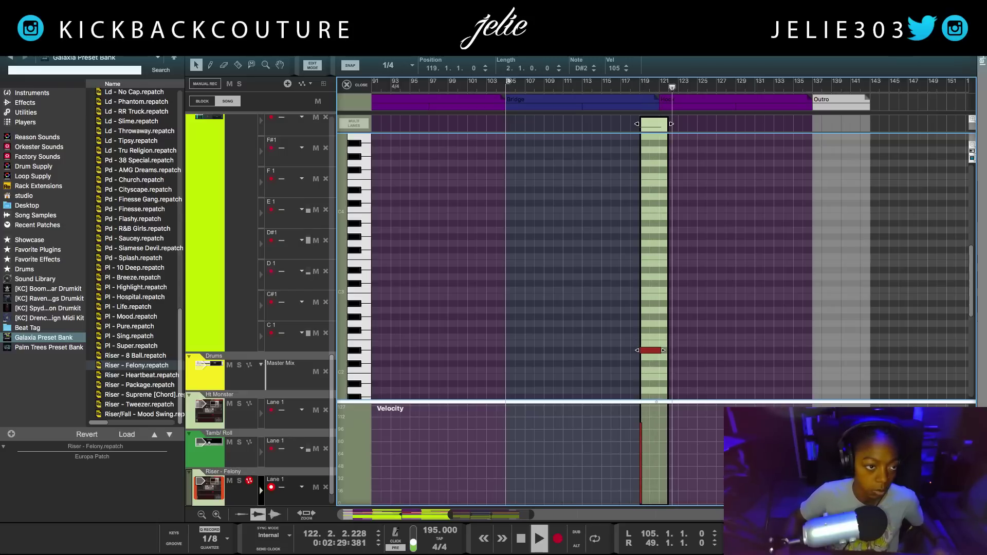
key("F3")
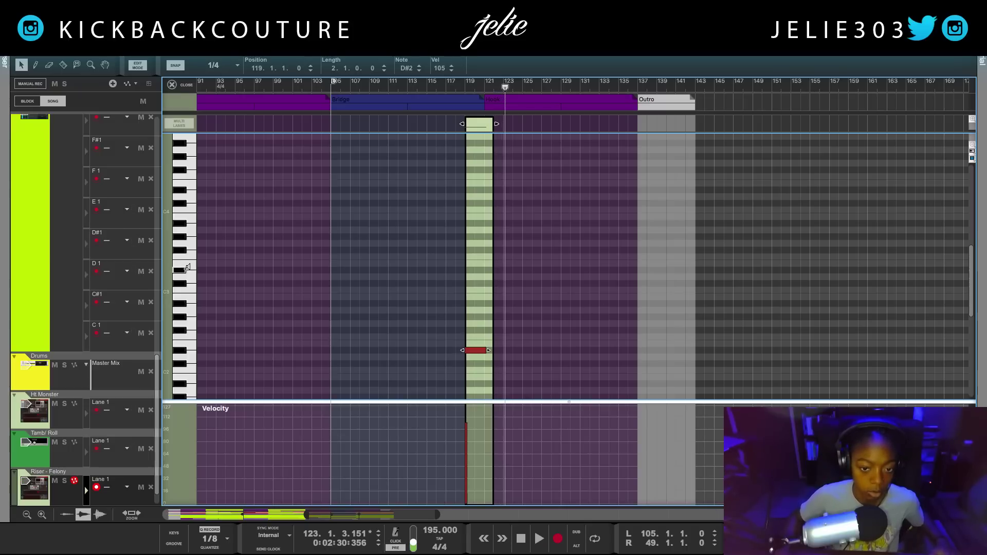
- Try the riser note an octave higher at D#3, audition it from bar 117, and return it to D#2
left_click_drag(471, 351, 474, 270)
left_click(448, 82)
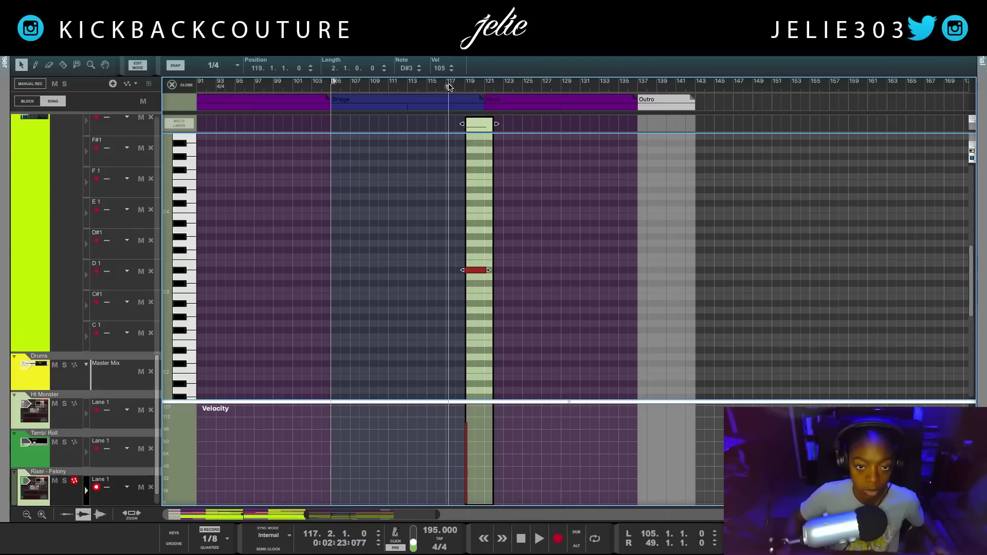
key("space")
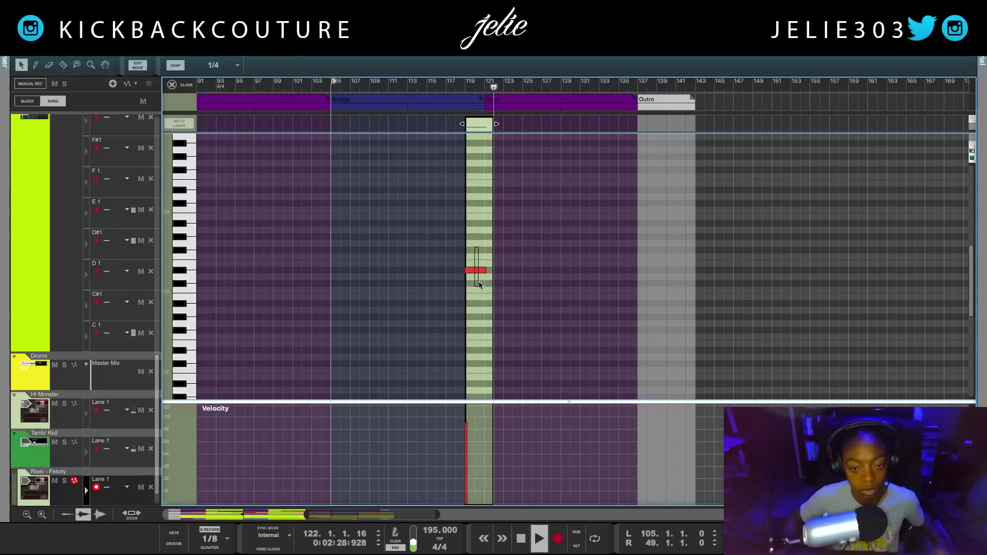
key("space")
mouse_move(475, 354)
left_mouse_down()
mouse_move(473, 362)
mouse_move(477, 354)
left_mouse_up()
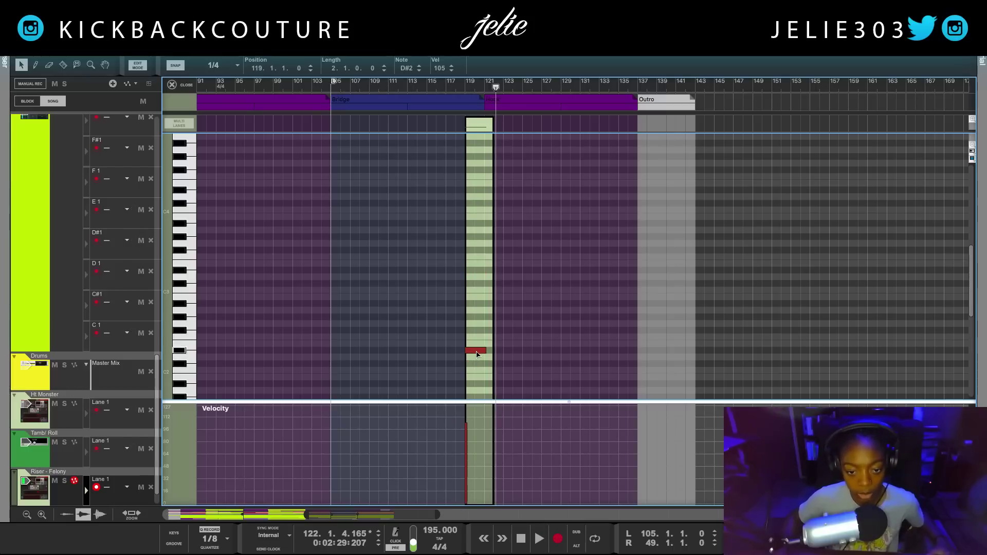
- Close the riser clip, adjust the master volume of its synth in the rack, and restore the full-height sequencer
left_click(436, 88)
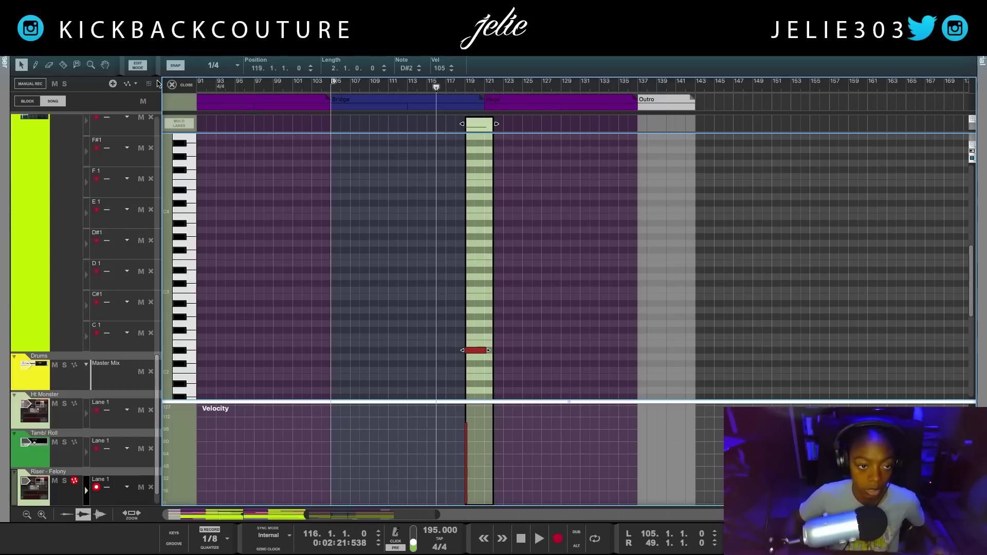
left_click(171, 86)
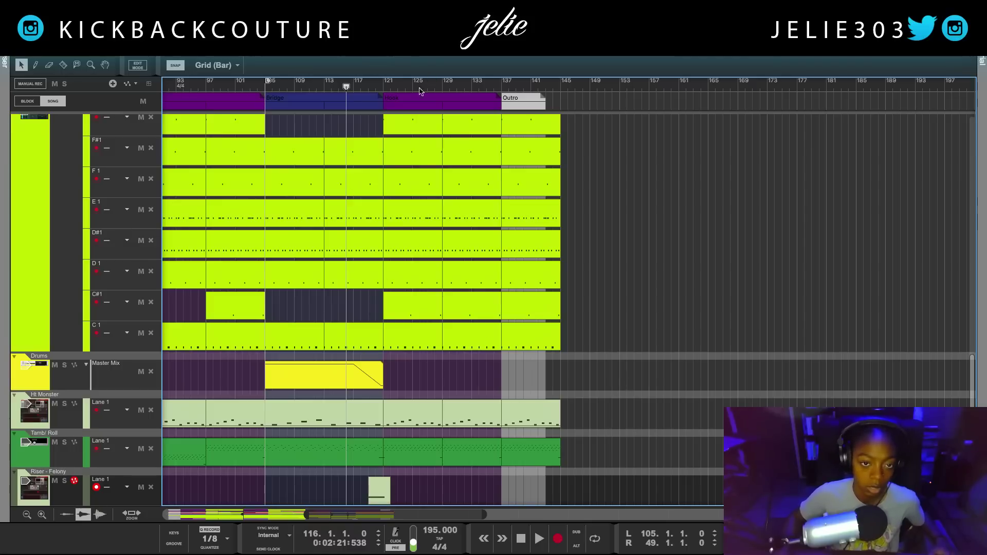
double_click(25, 485)
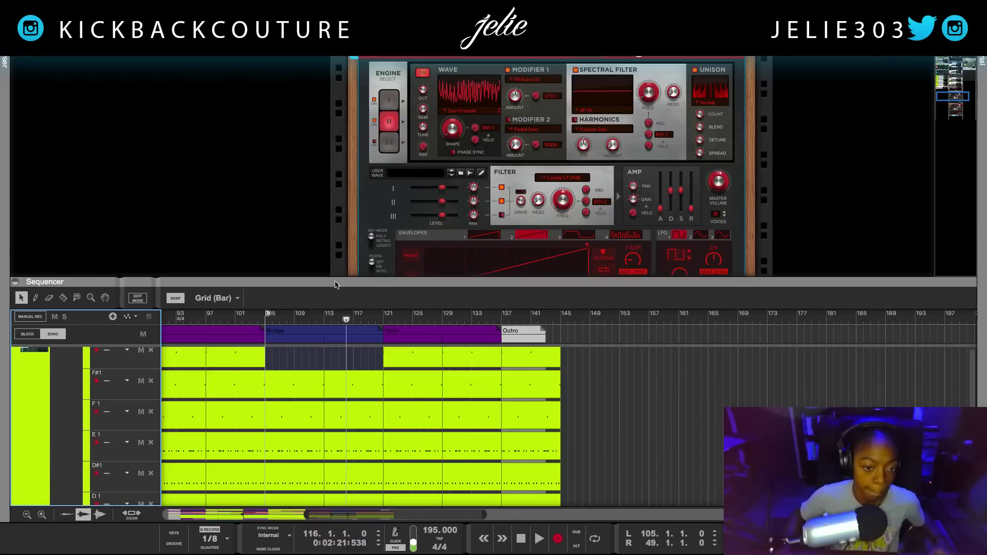
left_click(723, 189)
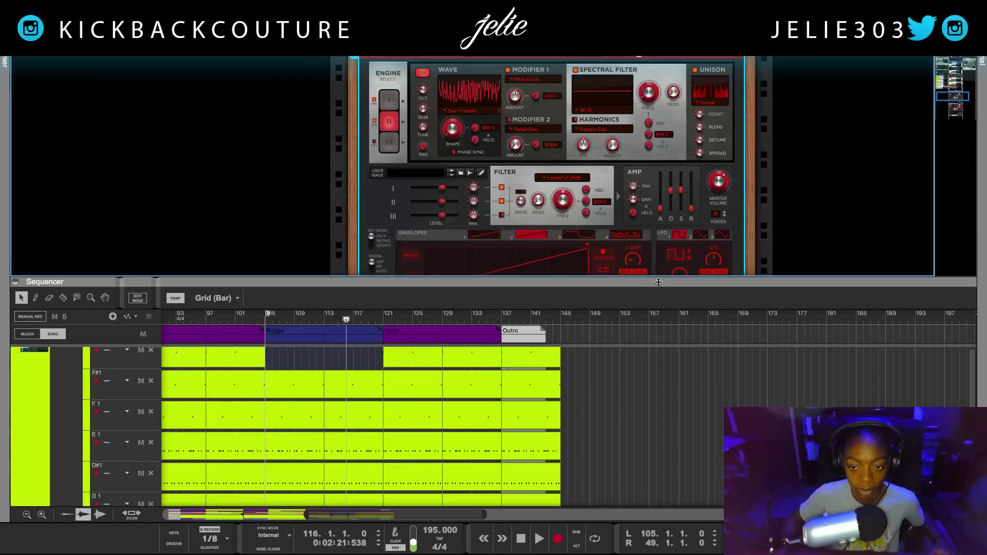
left_click_drag(659, 281, 658, 49)
left_click(405, 488)
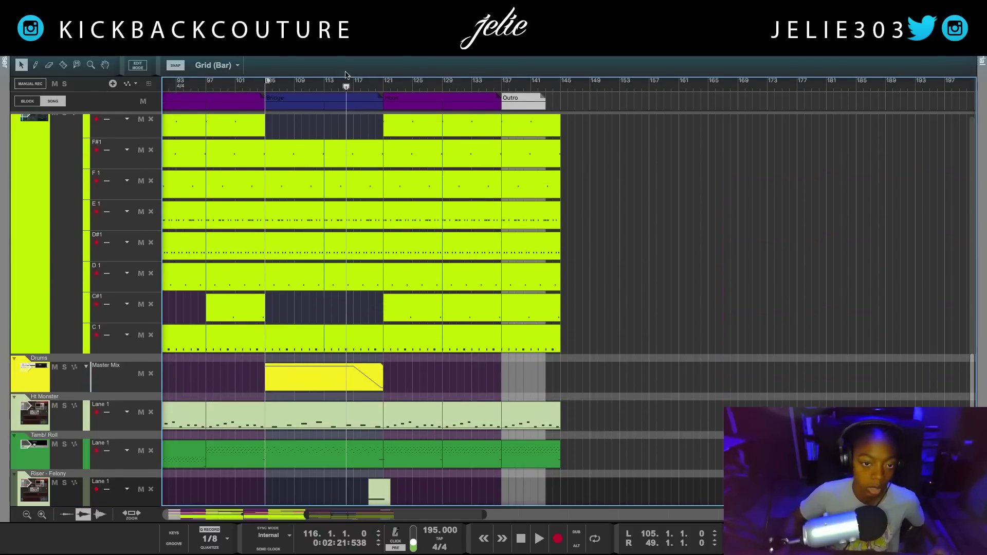
- Play the arrangement from bar 120 and delete the Brass Lane 2 clip at bar 121
left_click(375, 85)
scroll(425, 334, "up", 10)
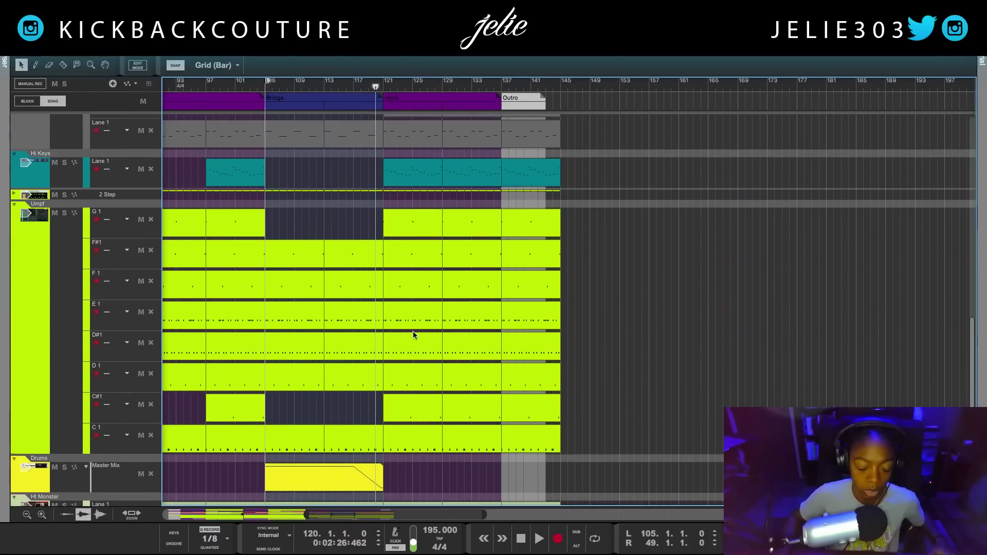
key("space")
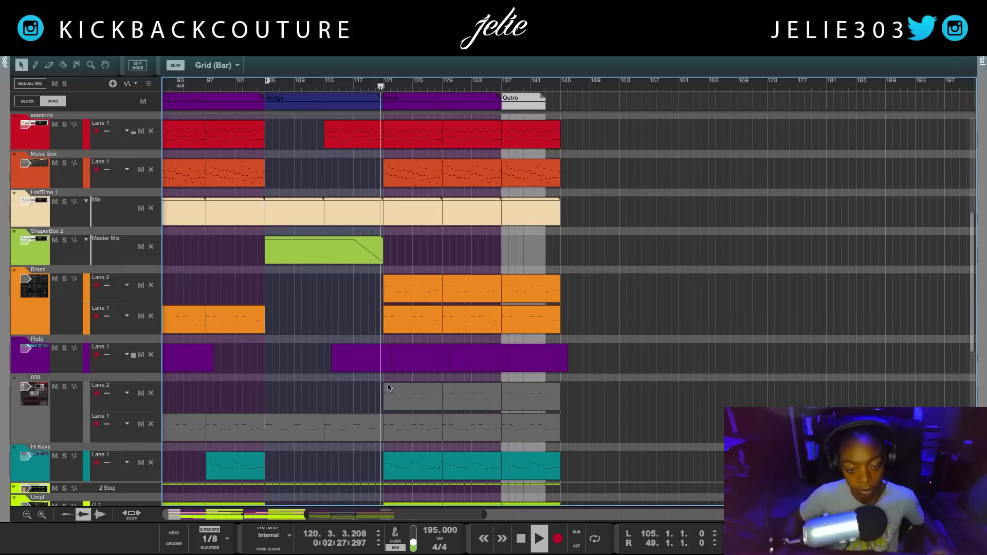
scroll(365, 386, "up", 3)
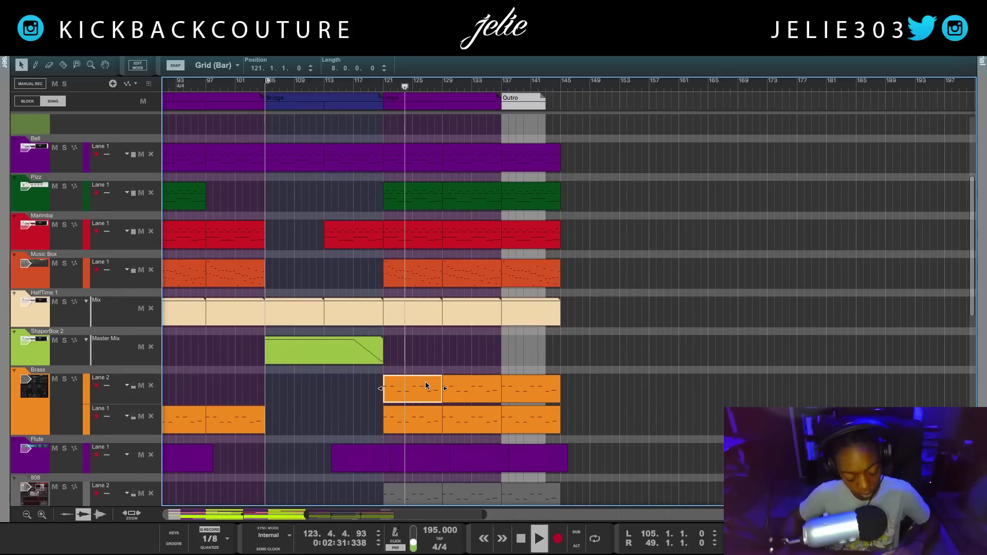
key("Delete")
- Delete the 808 Lane 2 clips at bars 121 and 129 and the Brass Lane 1 clip at bar 129
scroll(442, 427, "down", 3)
left_click(426, 421)
key("Delete")
left_click(469, 443)
key("Delete")
left_click_drag(470, 414, 469, 437)
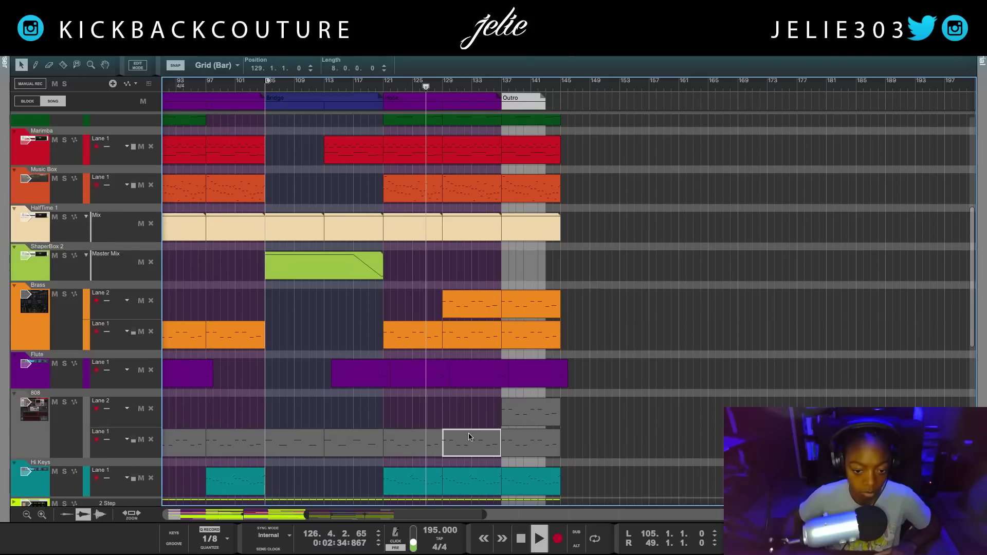
left_click(461, 342)
key("Delete")
- Replay the section from bar 121 and delete the Tamb/ Roll clip at bar 121
scroll(434, 395, "up", 4)
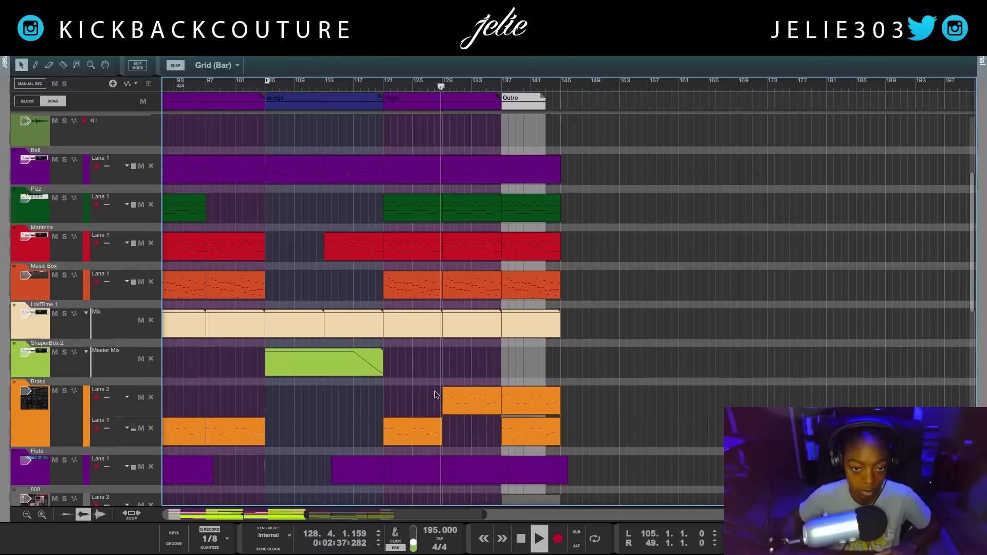
left_click(384, 87)
scroll(410, 417, "down", 1)
scroll(410, 417, "down", 15)
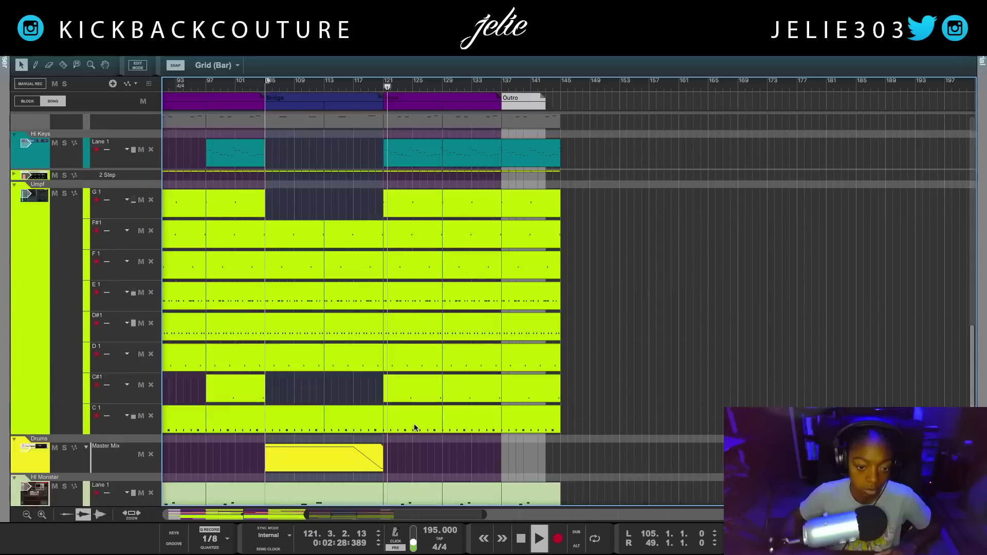
left_click(402, 430)
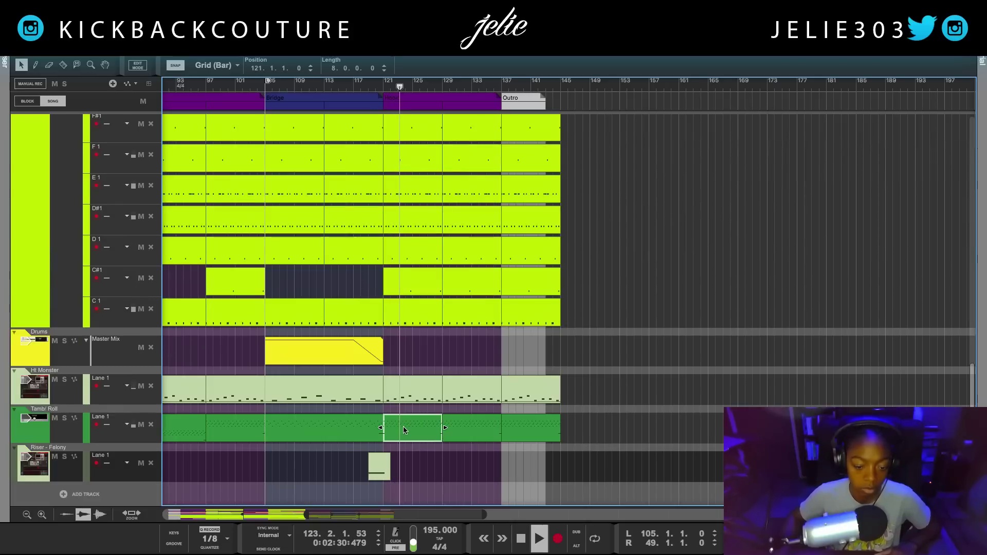
key("Delete")
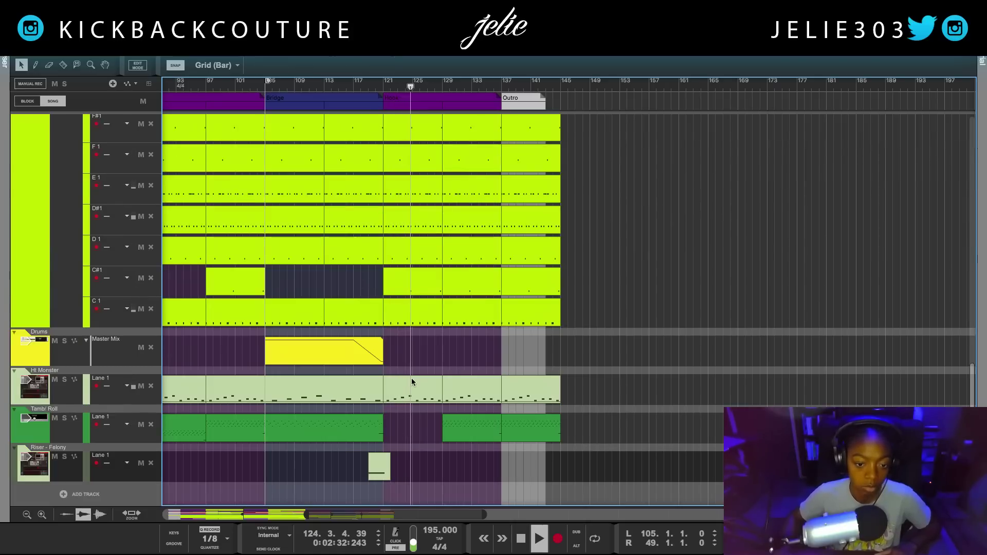
- Delete the Umpf C#1 clip at bar 121 and trim the start of its bar 129 clip to bar 133
scroll(412, 384, "up", 4)
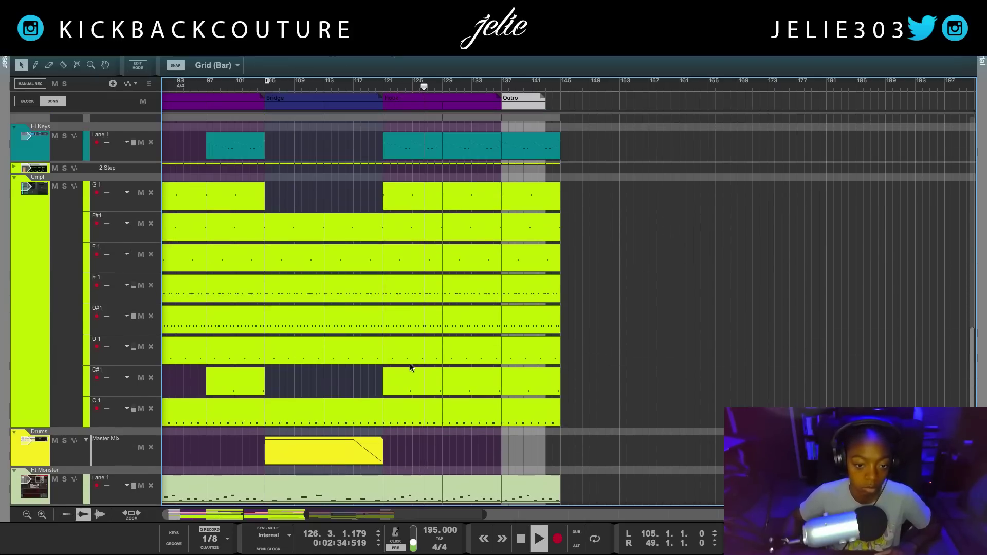
left_click(410, 371)
key("Delete")
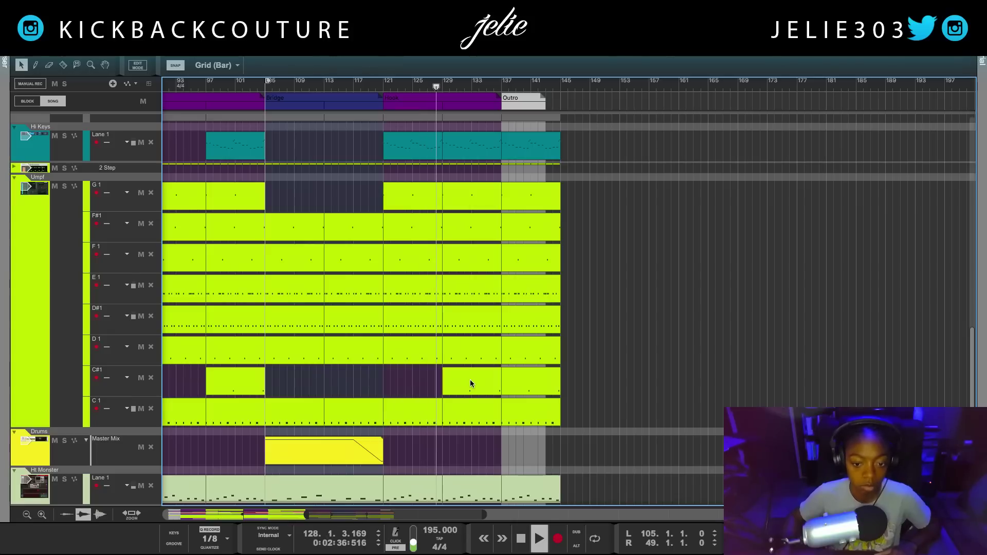
left_click(470, 379)
left_click_drag(437, 381, 474, 385)
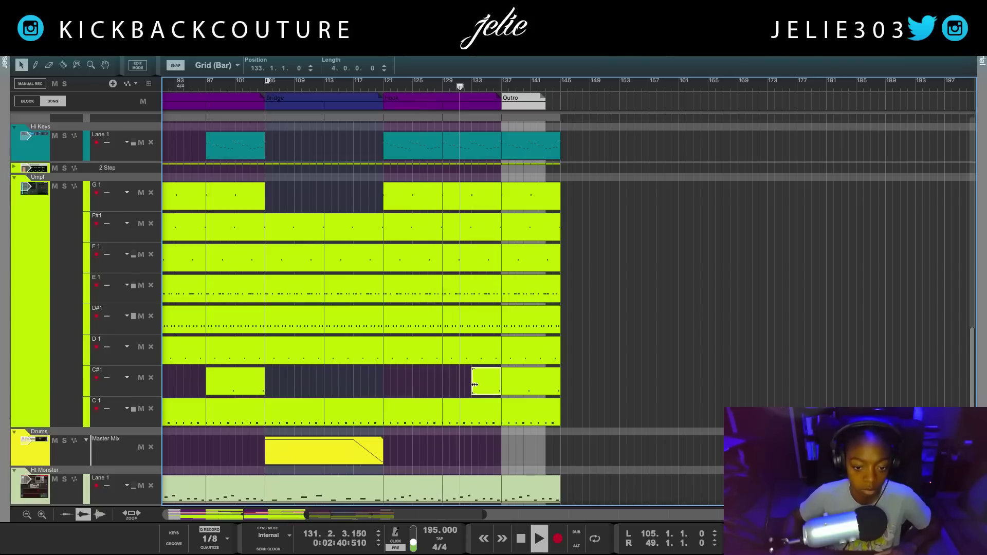
left_click(447, 386)
- Delete the 8-bar Flute clip that starts around bar 122
scroll(423, 284, "up", 6)
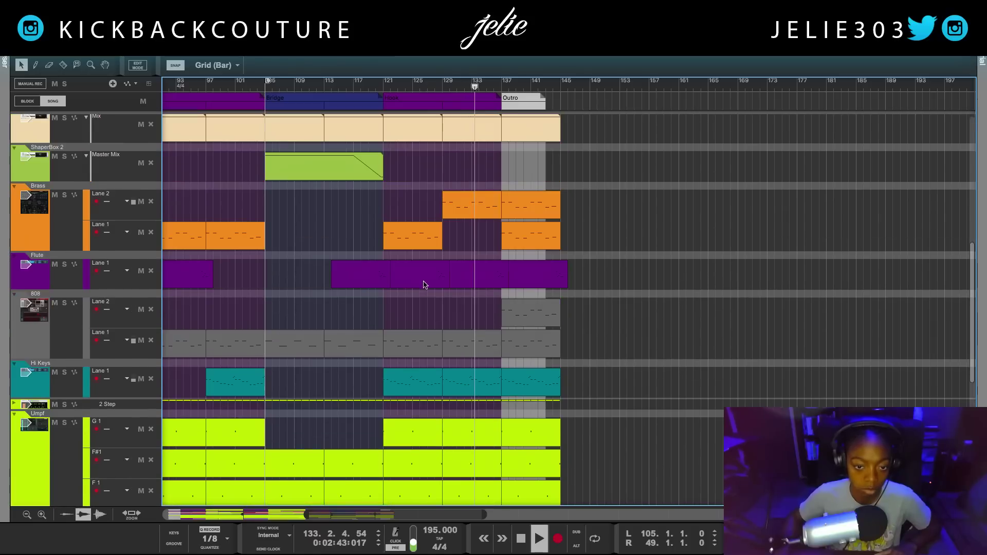
left_click(423, 284)
key("Delete")
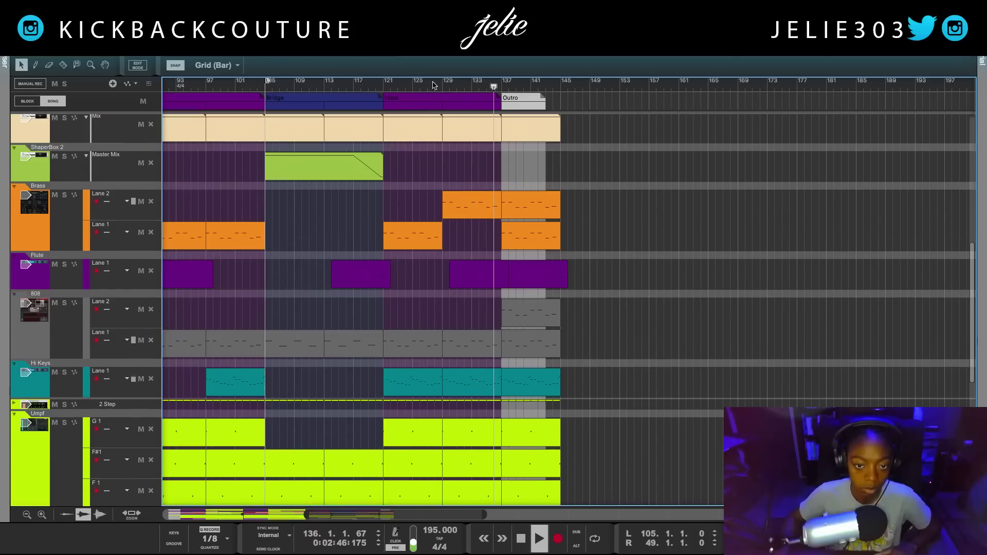
- Restart playback from bar 121 and move the Master Level fade clip to bar 141
left_click(389, 85)
scroll(489, 205, "up", 8)
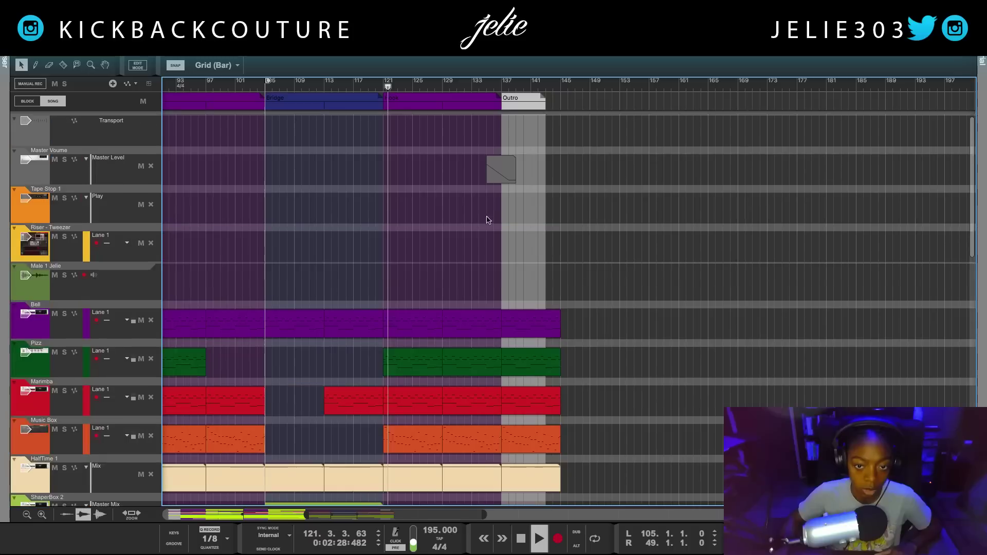
left_click_drag(500, 177, 548, 175)
- Delete the 8-bar Music Box clip at bar 121 and replay the section from there
scroll(492, 238, "down", 3)
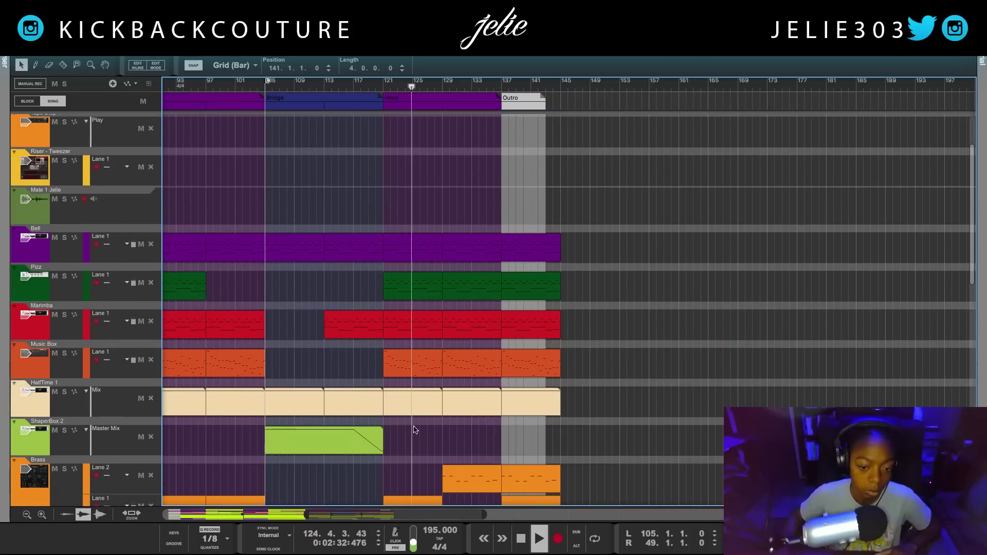
scroll(419, 432, "down", 3)
scroll(415, 382, "down", 6)
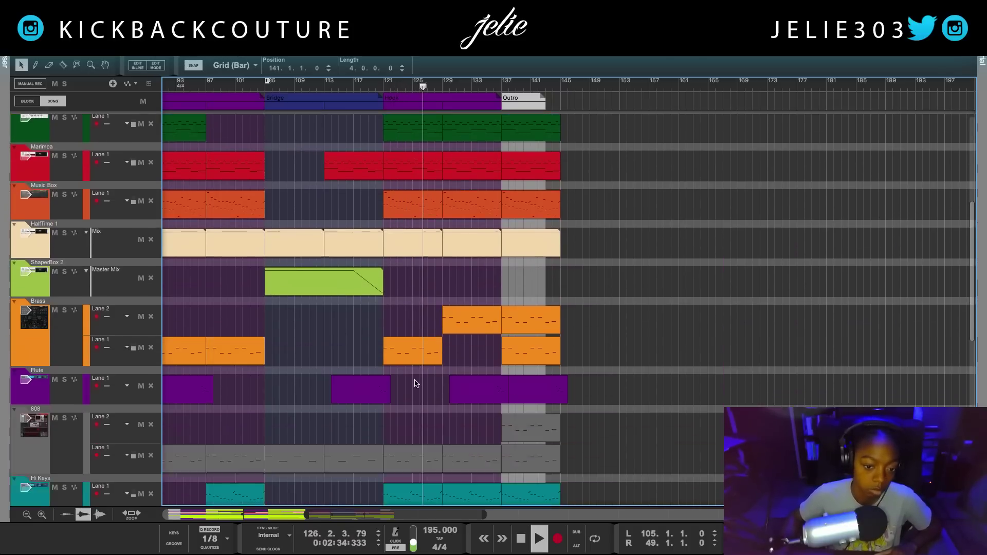
scroll(415, 331, "up", 4)
scroll(416, 331, "up", 3)
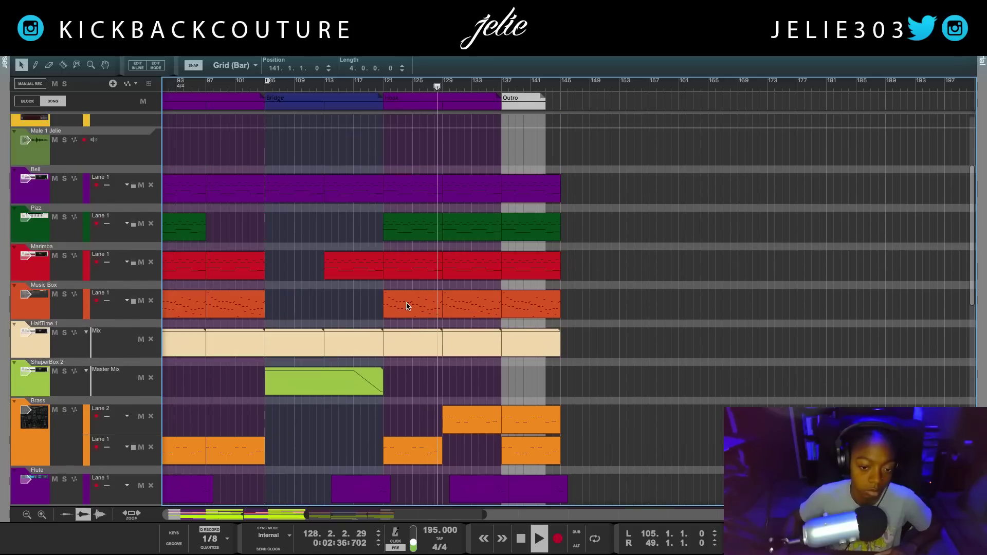
left_click(408, 303)
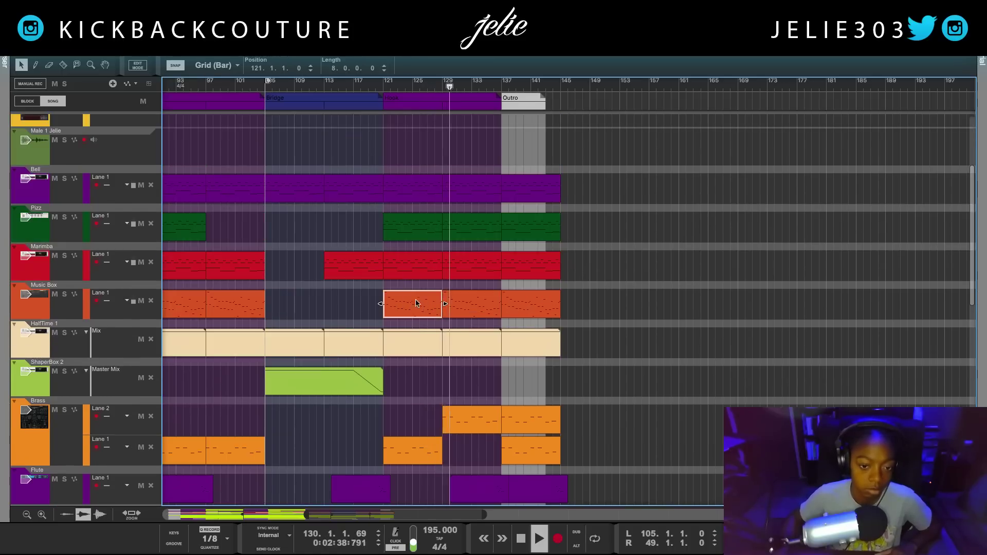
key("Delete")
left_click(363, 81)
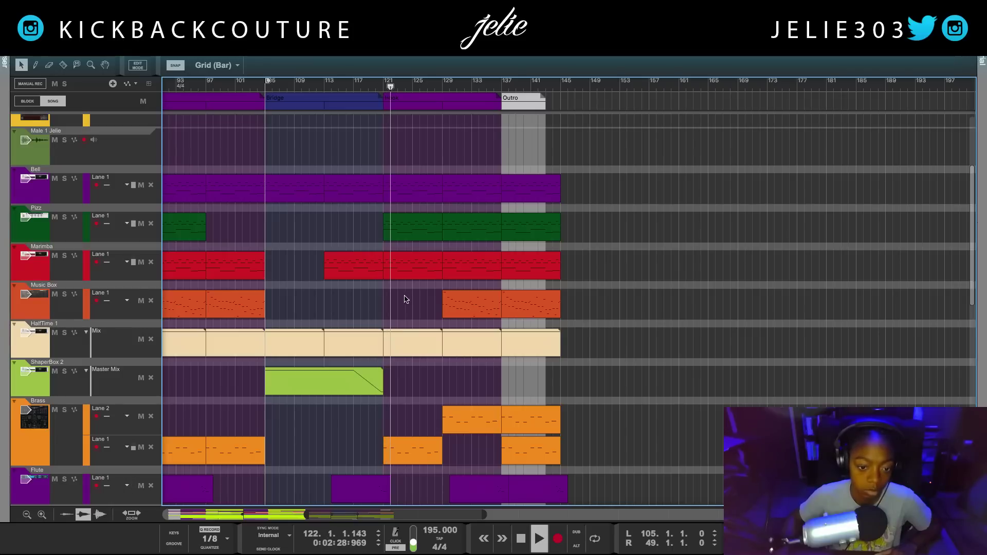
- Move the last point of the ShaperBox 2 Master Mix automation clip to position 121.1.1.0 and replay from bar 121
double_click(379, 391)
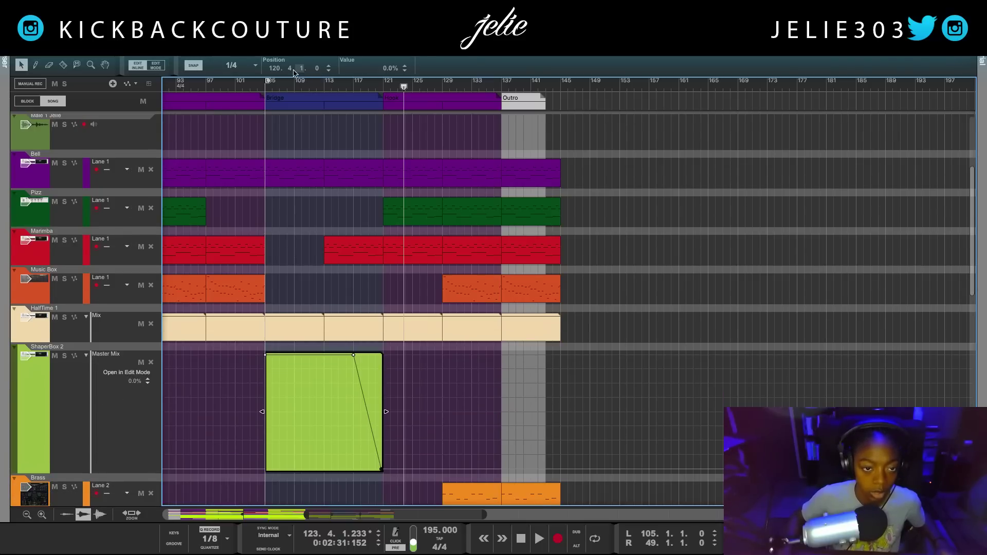
left_click_drag(288, 50, 289, 51)
left_click(378, 84)
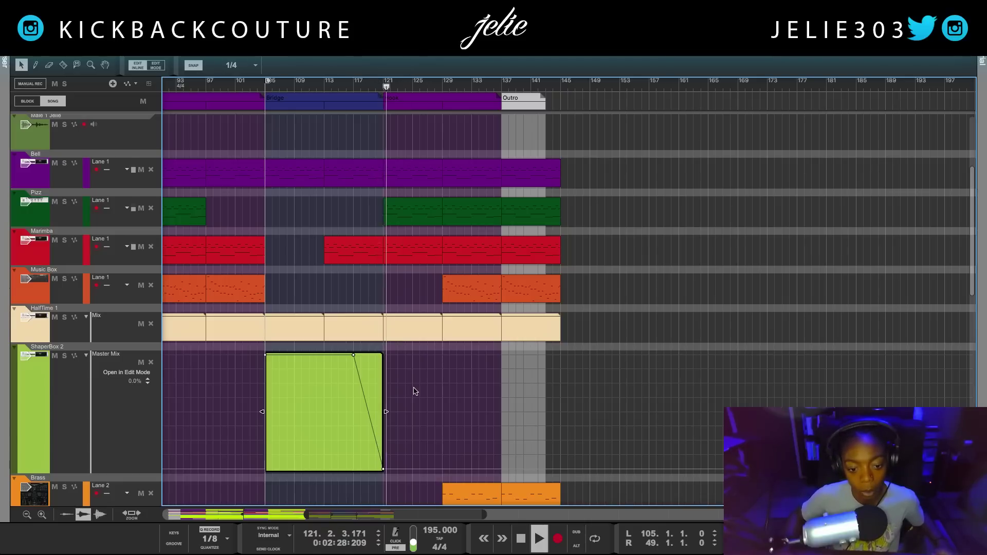
left_click(420, 293)
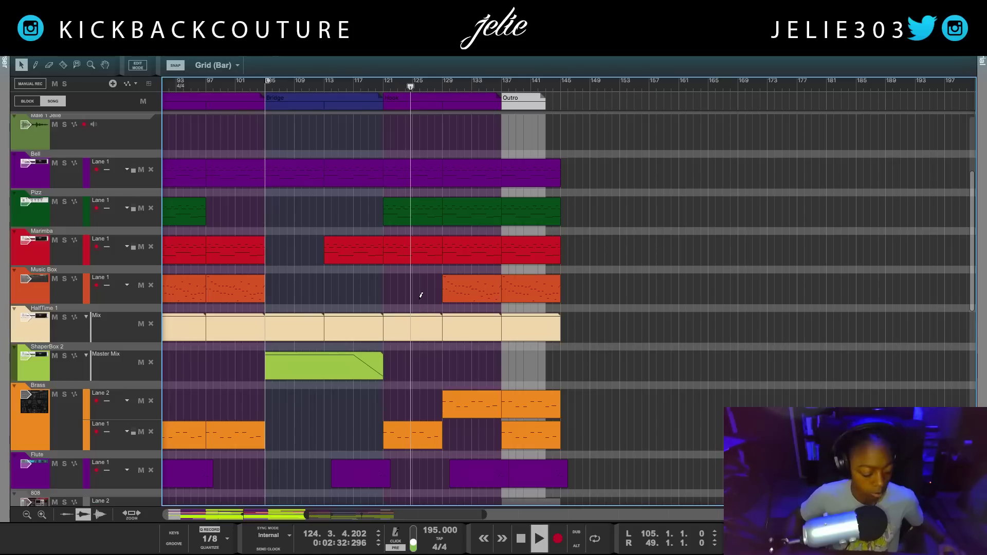
key("super+z")
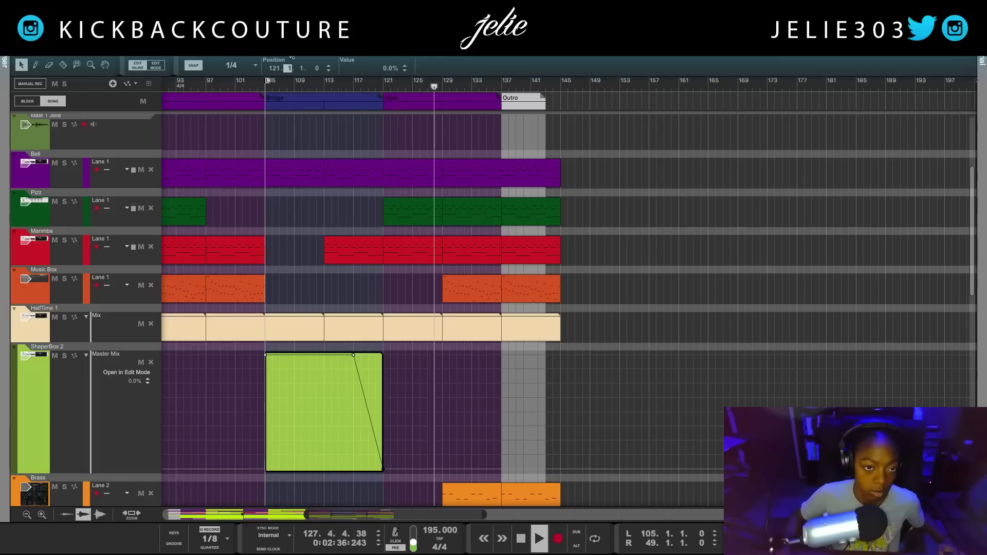
- Copy the Music Box clip from bar 129 to bar 121 and restart playback from bar 121
left_click(448, 293)
left_click_drag(467, 295, 406, 291)
left_click(377, 86)
key("space")
scroll(446, 395, "up", 1)
scroll(405, 352, "up", 1)
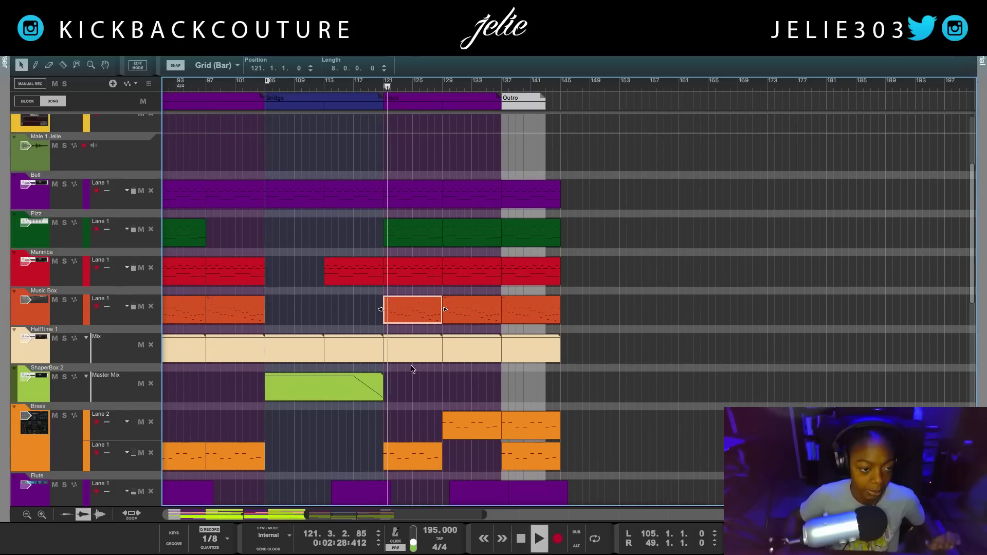
- Delete the 808 Lane 2 clip at bar 137
scroll(419, 362, "up", 4)
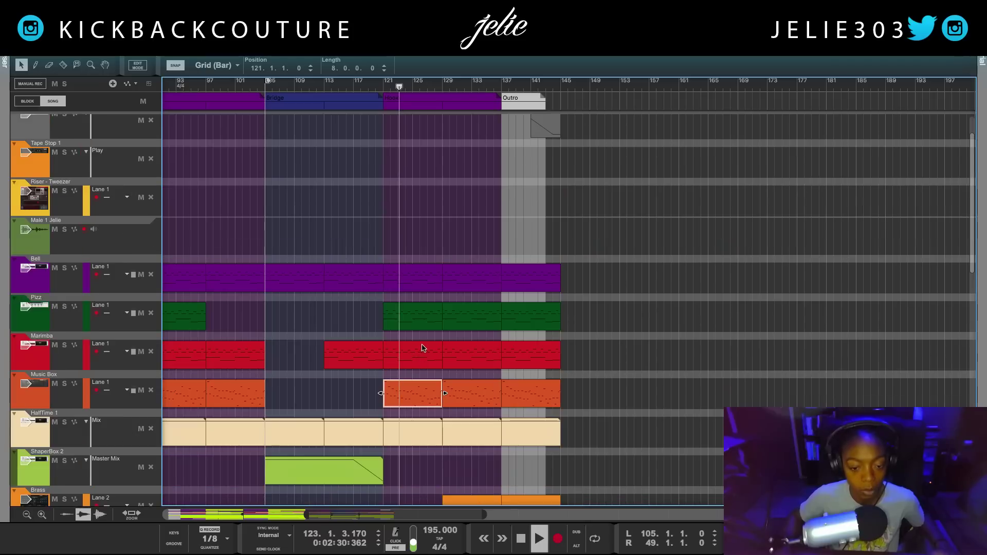
scroll(419, 354, "down", 5)
scroll(418, 363, "down", 1)
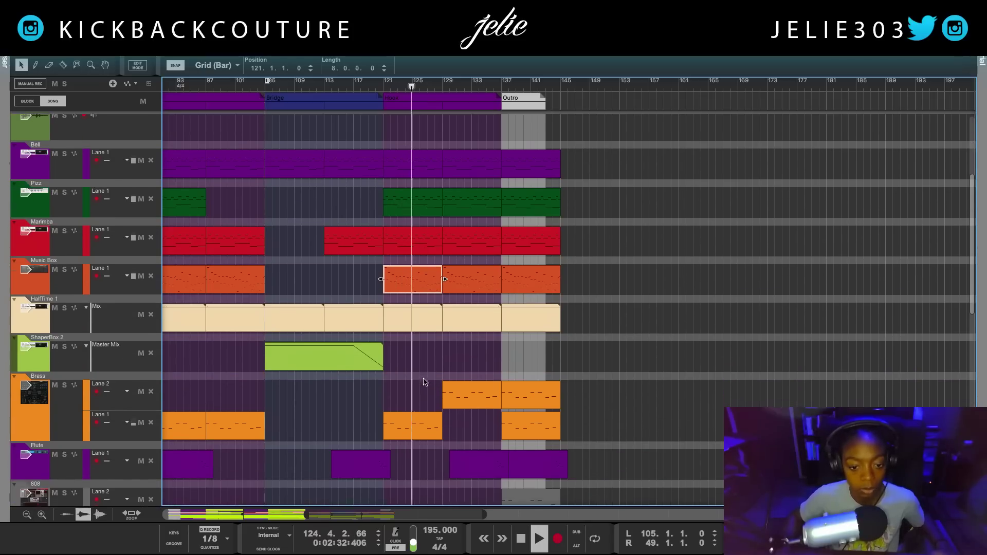
scroll(414, 342, "down", 1)
scroll(414, 342, "down", 4)
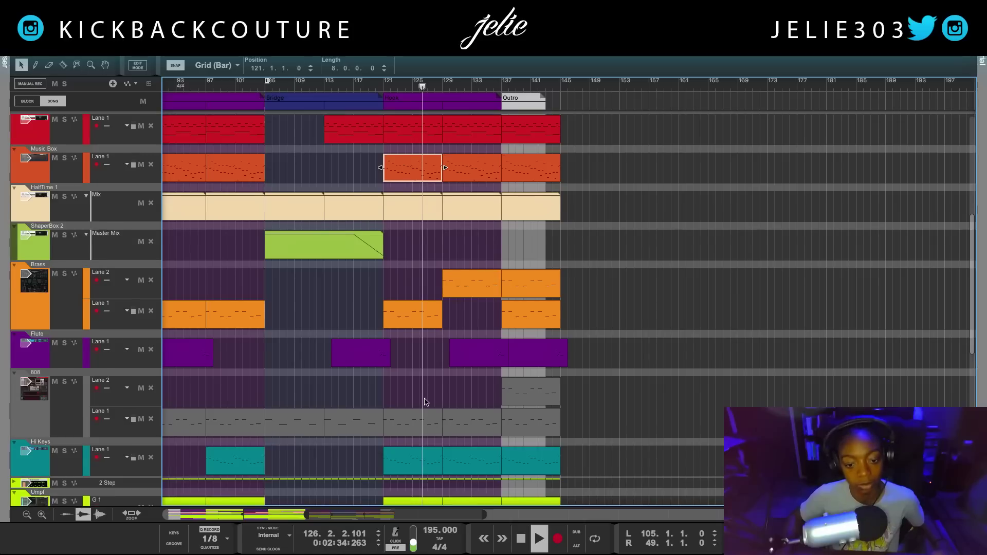
scroll(434, 397, "down", 1)
left_click(532, 375)
key("Delete")
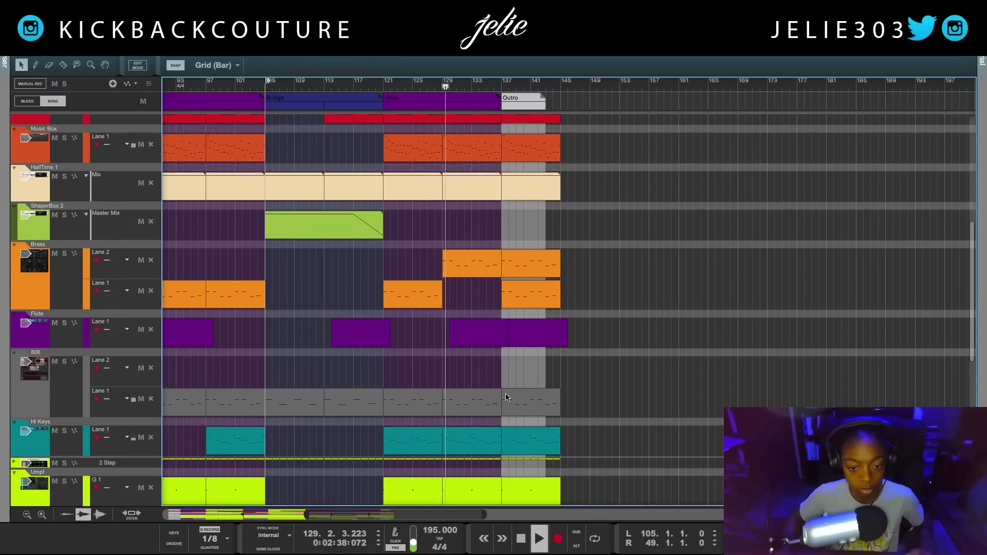
- Stop playback, return to bar 129 and delete the Brass clips at bars 129 and 137 in both lanes
scroll(505, 394, "down", 14)
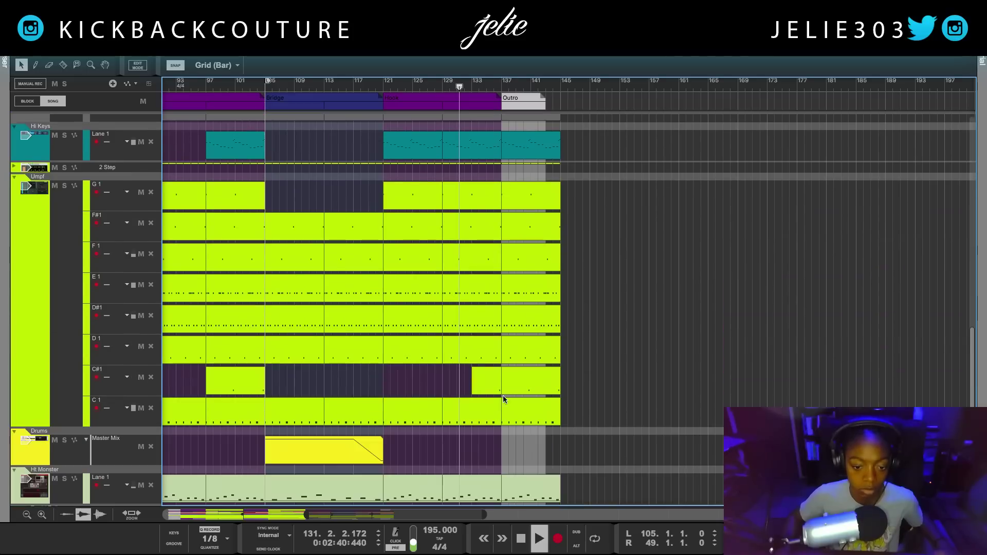
scroll(500, 406, "down", 4)
scroll(494, 401, "up", 20)
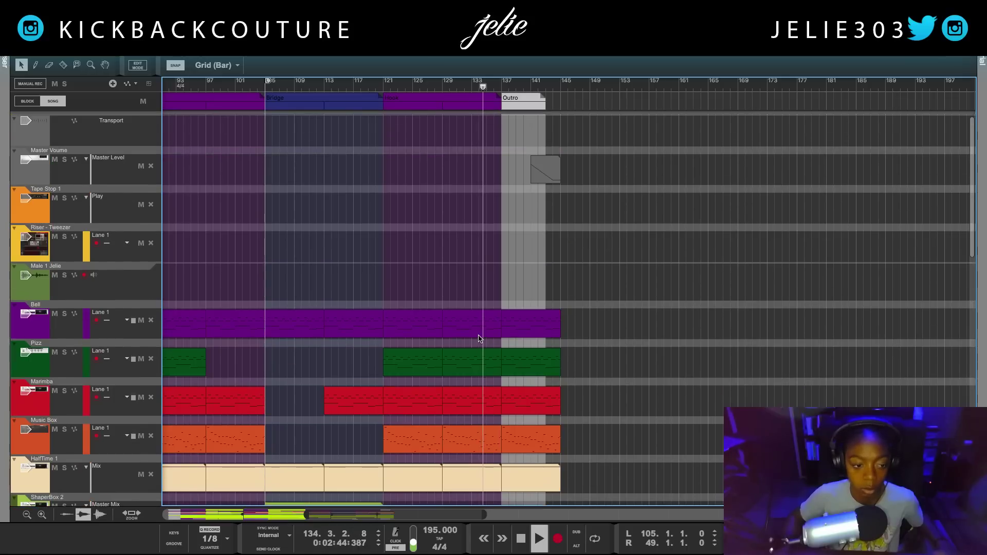
key("space")
left_click(442, 87)
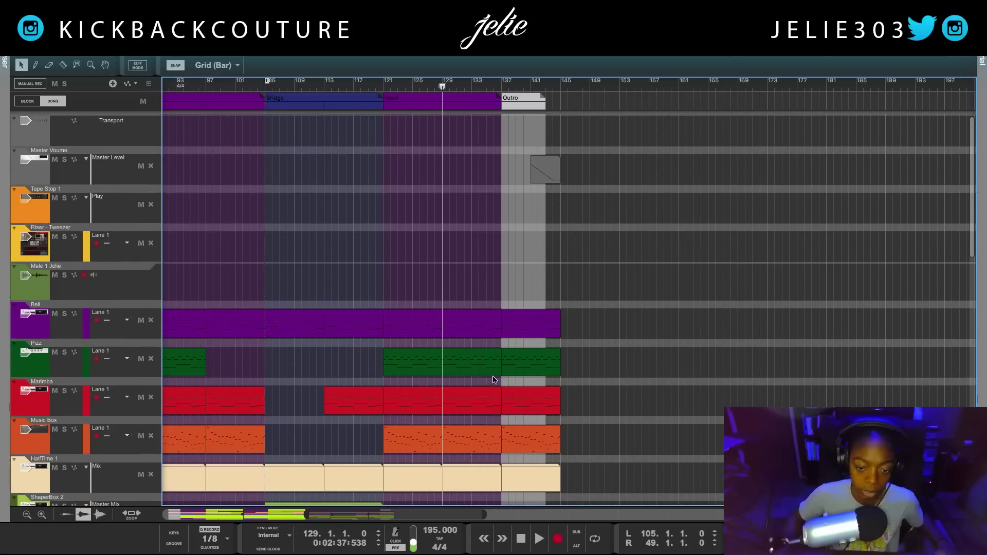
scroll(474, 395, "down", 6)
scroll(477, 406, "up", 3)
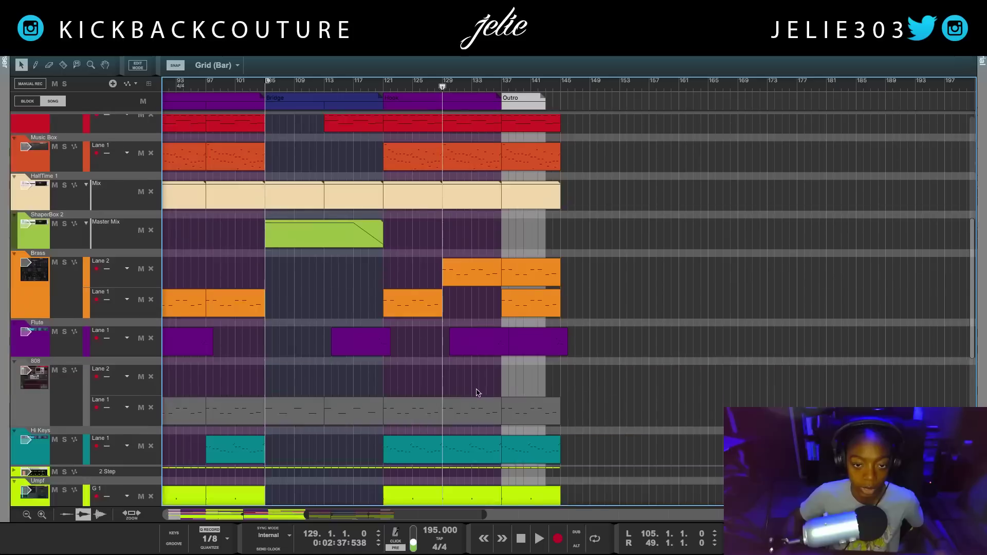
key("Delete")
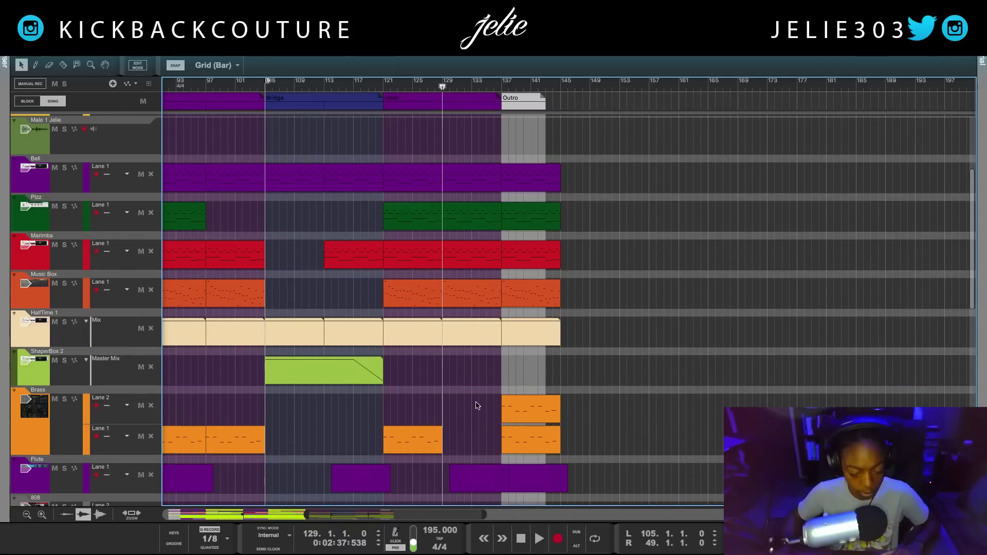
key("Delete")
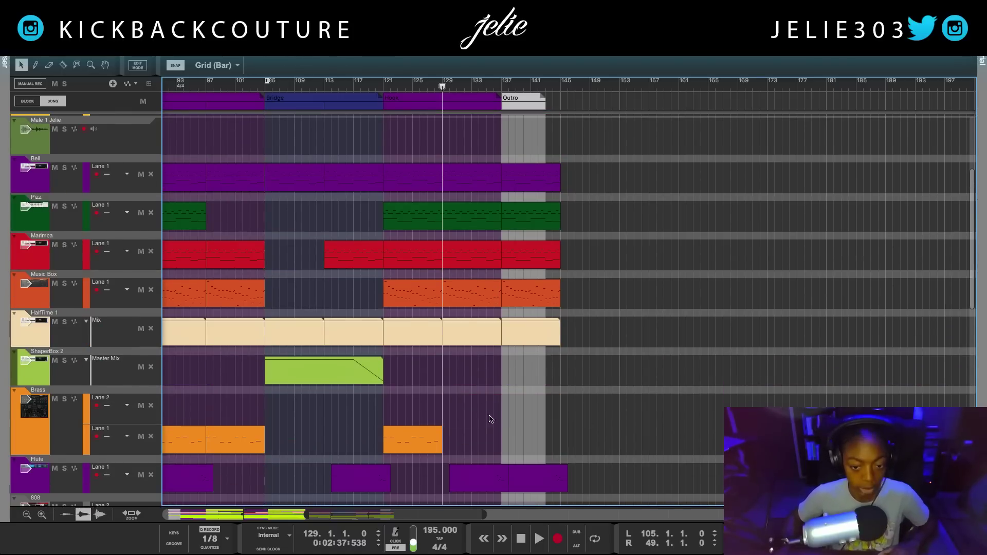
- Remove the empty Lane 2 from both the Brass and 808 tracks
left_click(150, 406)
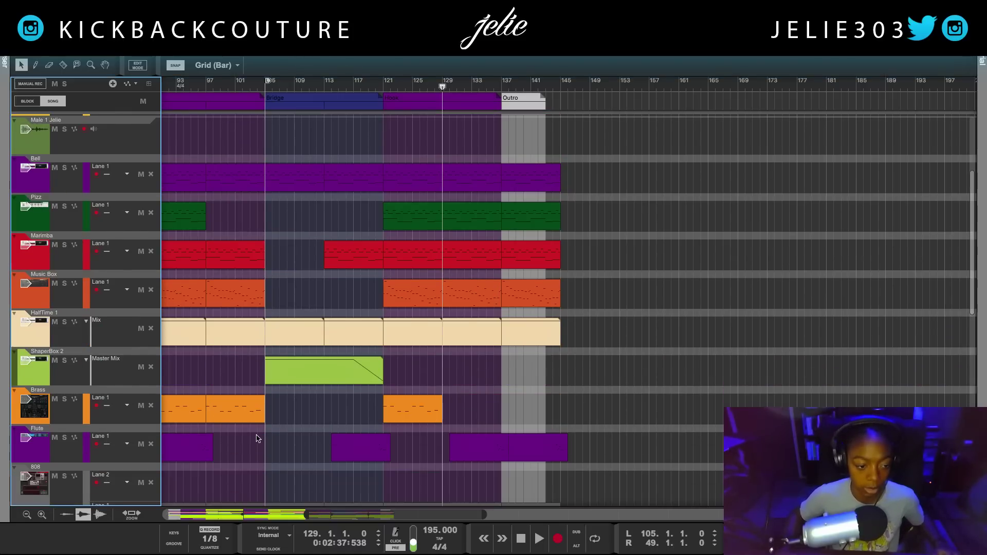
scroll(253, 446, "down", 3)
left_click(151, 392)
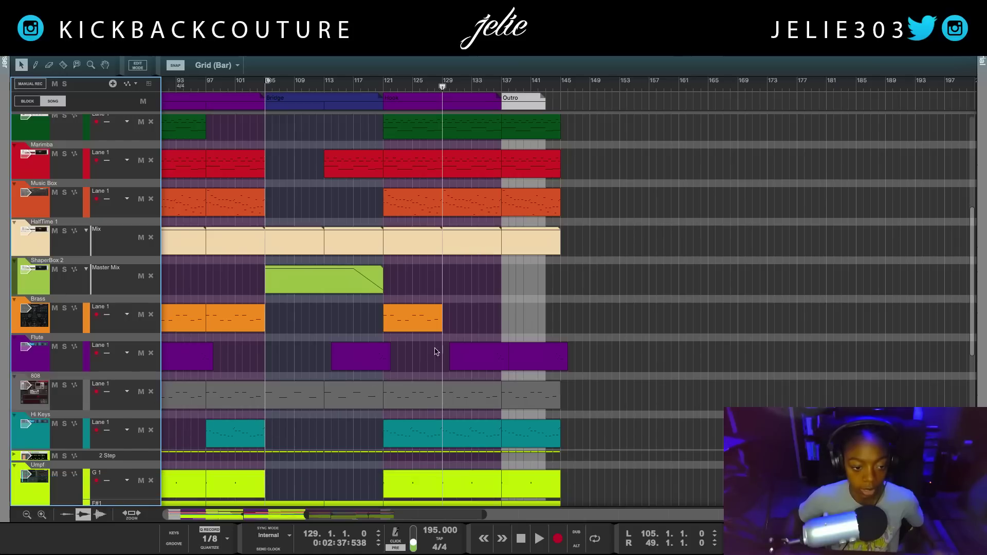
- Move the playhead to bar 127 and delete the Pizz and Marimba clips at bars 129 and 137
left_click(383, 87)
left_click_drag(385, 87, 427, 88)
scroll(489, 288, "up", 3)
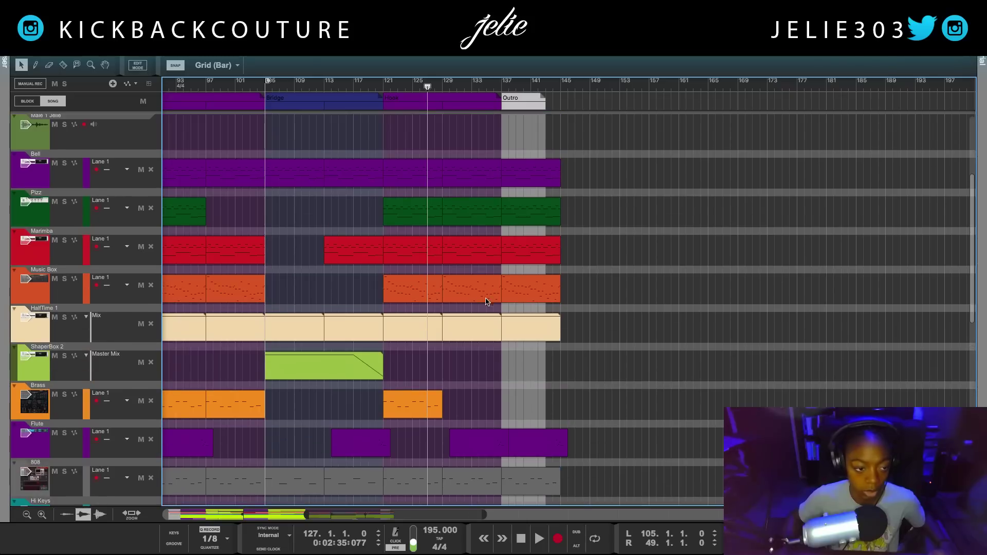
left_click(478, 256)
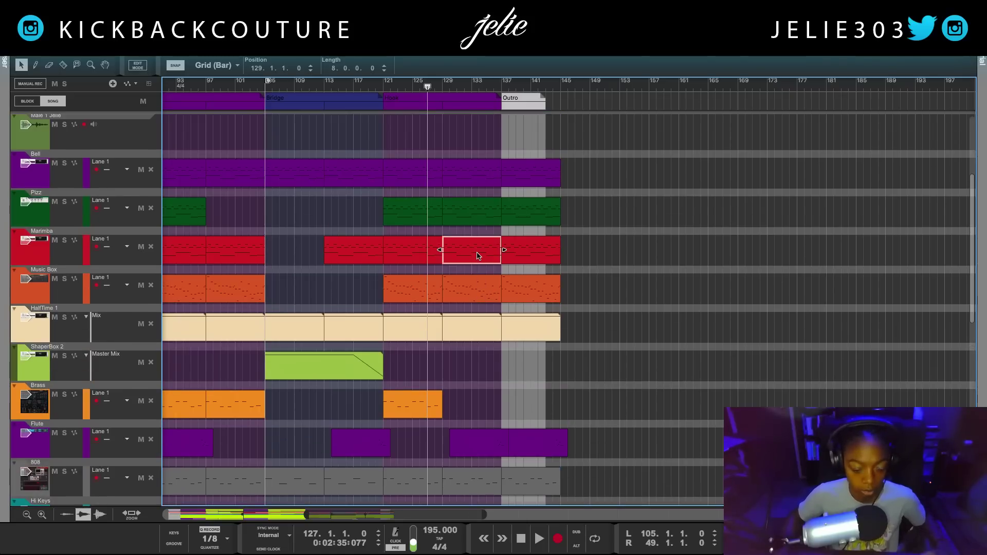
left_click(469, 221)
key("Delete")
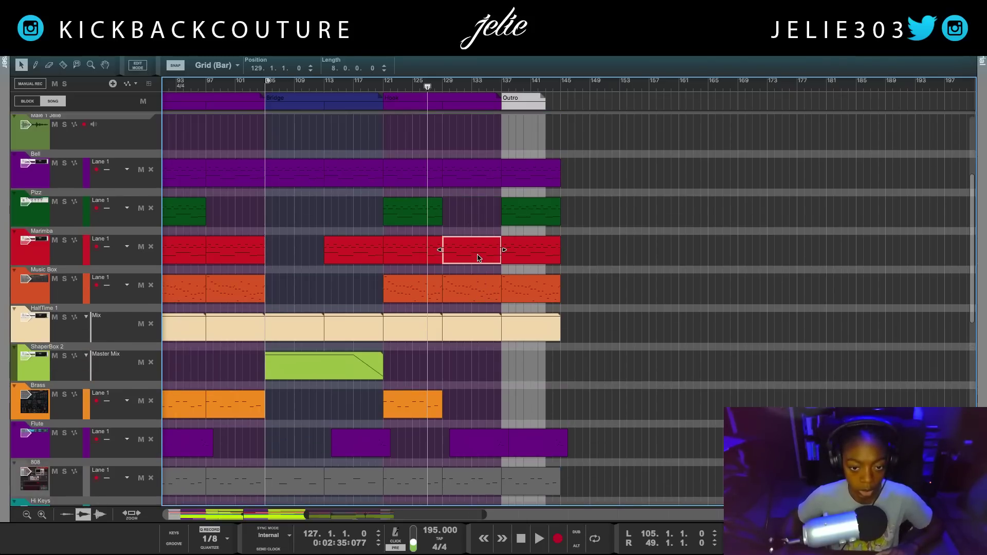
key("Delete")
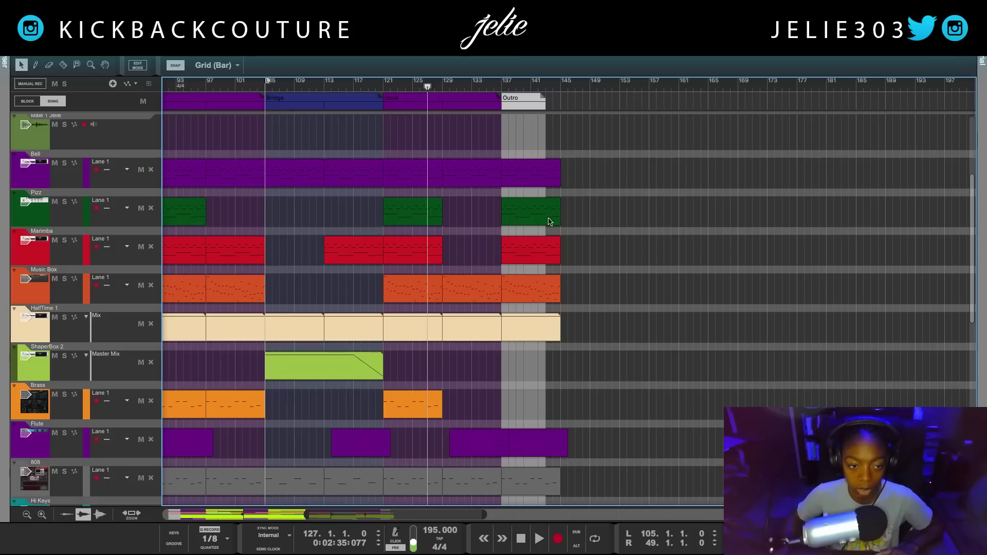
key("Delete")
left_click(527, 257)
key("Delete")
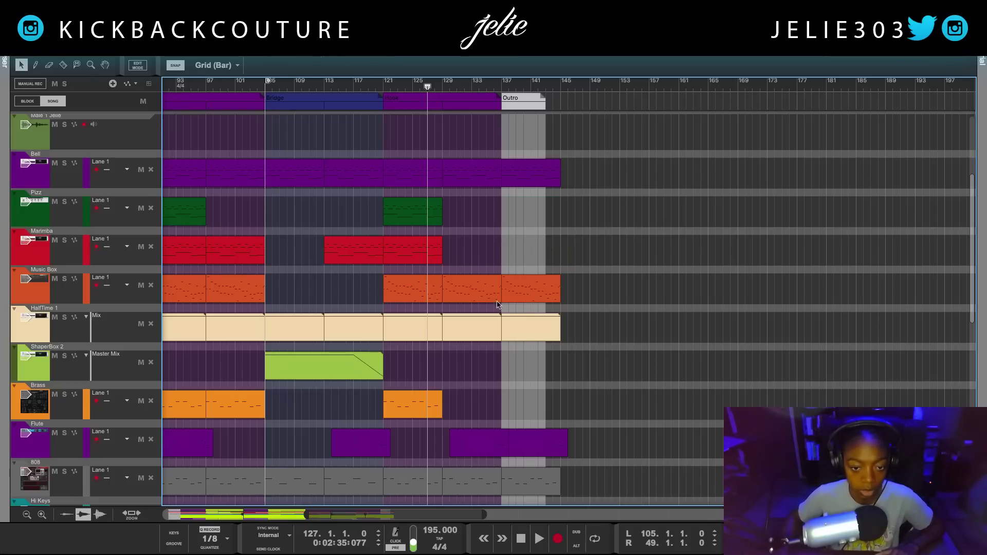
- Delete the HalfTime 1 clip at bar 129 and the two Flute clips from bar 130 onward
scroll(518, 340, "down", 1)
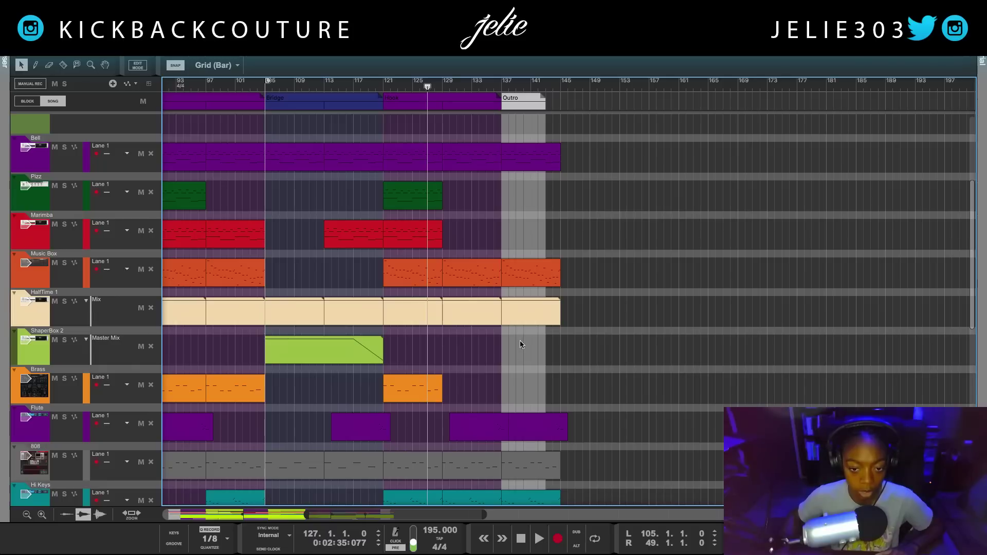
left_click(477, 316)
key("Delete")
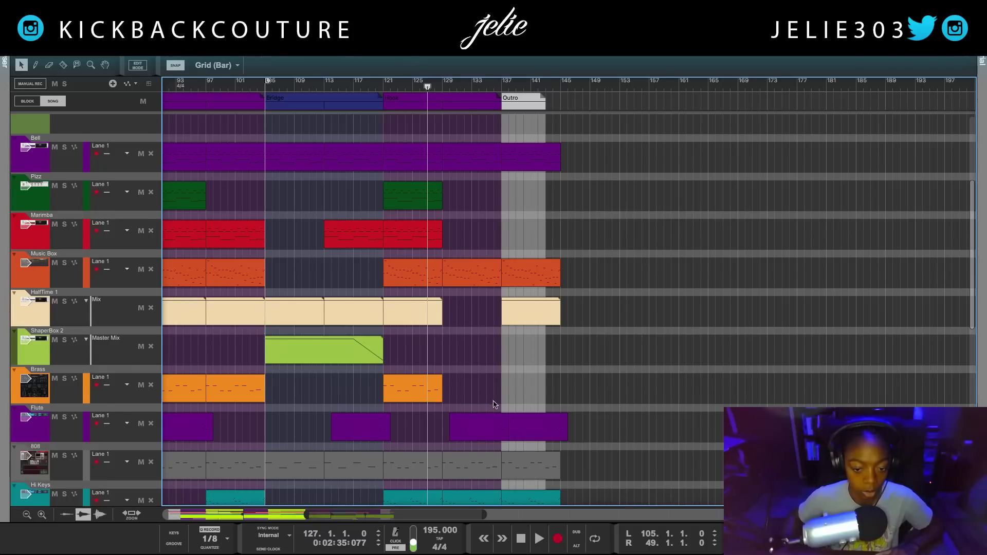
scroll(491, 406, "down", 3)
left_click(487, 370)
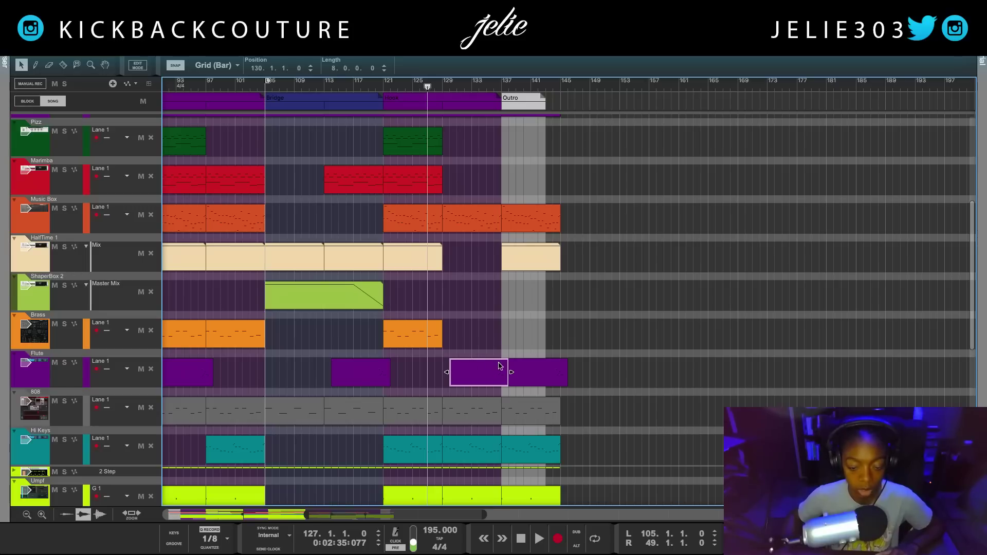
key("Delete")
- Delete the 808 clip at bar 137 in the outro
scroll(486, 390, "down", 3)
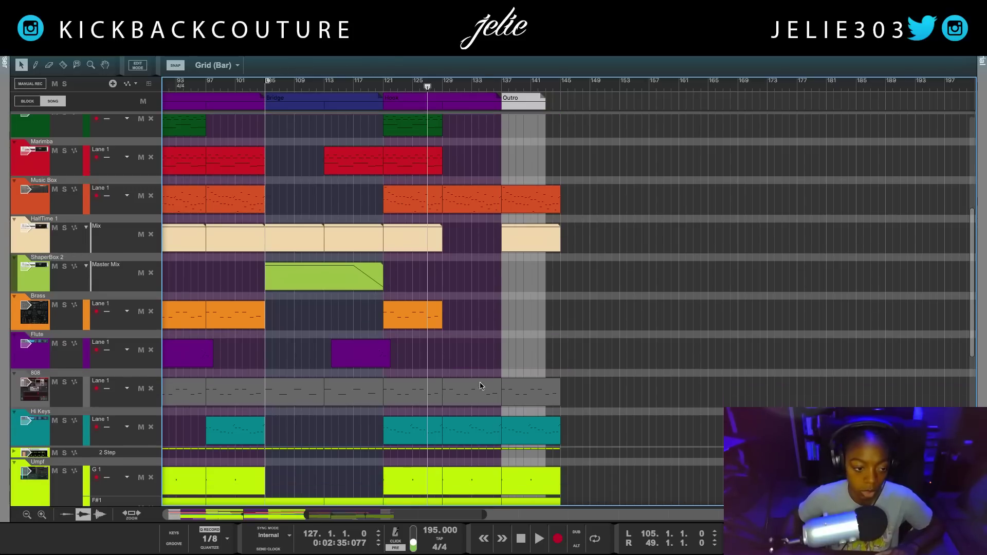
scroll(486, 394, "down", 1)
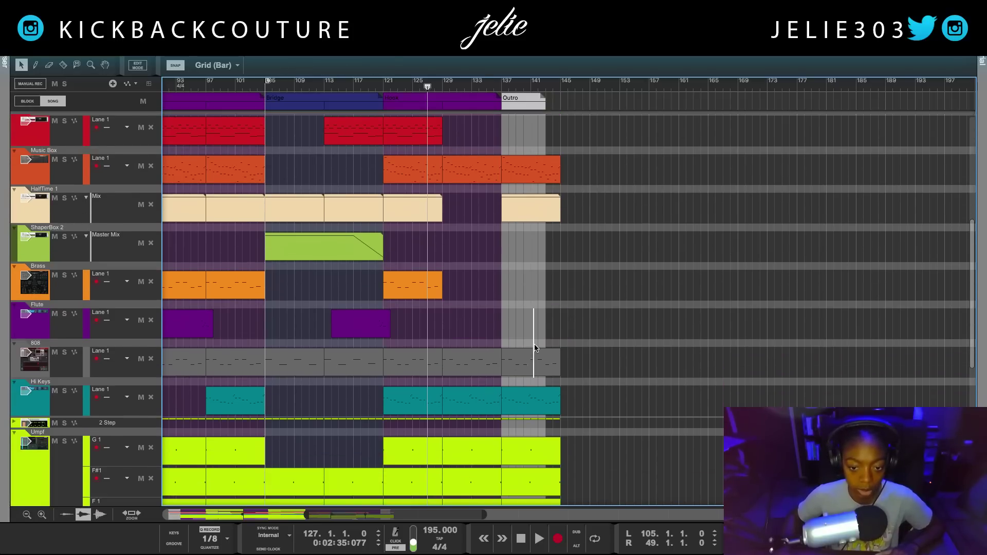
left_click(513, 355)
key("Delete")
- Check all tracks down to the drums and risers for clips still playing from bar 129 through the outro
scroll(493, 358, "down", 4)
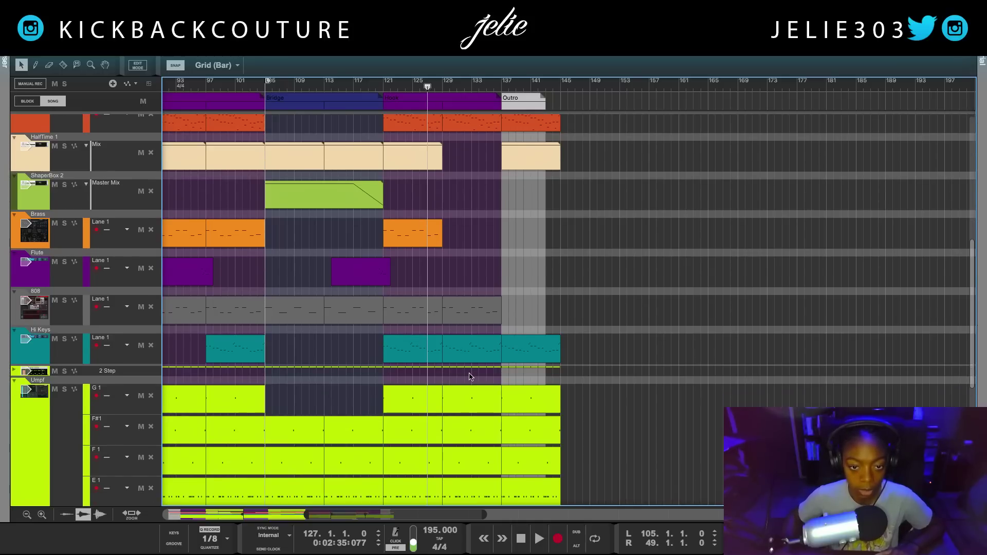
scroll(471, 383, "down", 4)
scroll(493, 355, "up", 12)
scroll(537, 291, "up", 15)
scroll(535, 297, "down", 20)
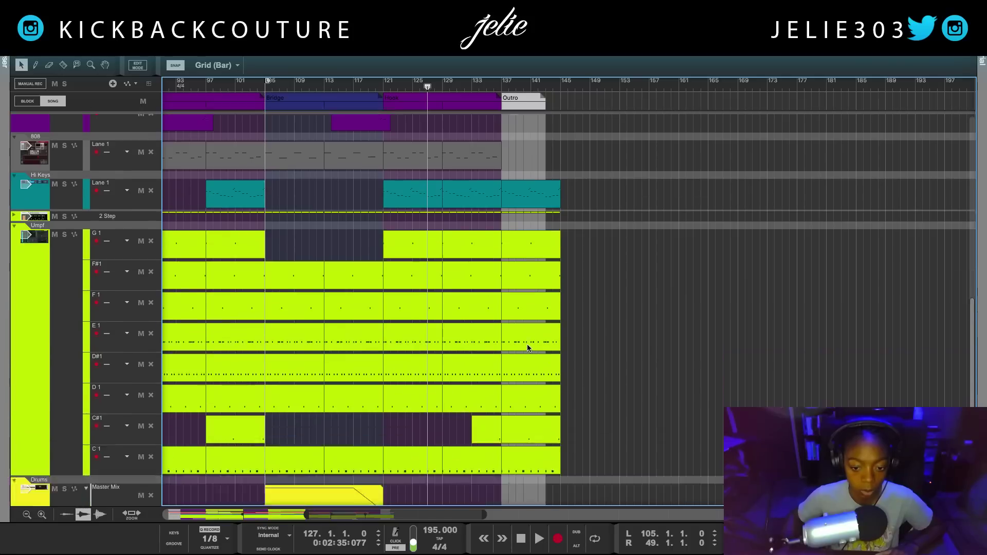
scroll(573, 344, "down", 4)
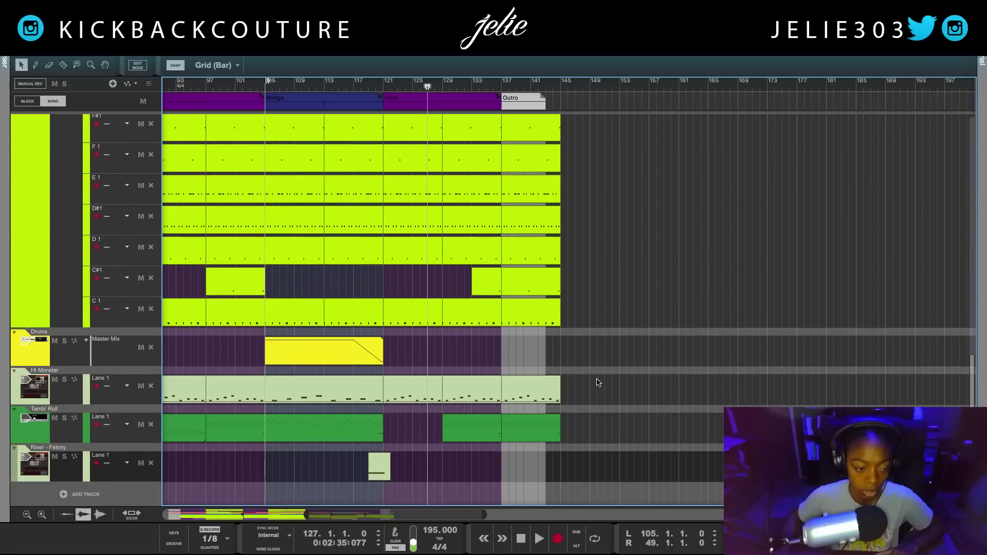
- Delete the Hi Monster and Tamb/ Roll clips at bars 129 and 137
left_click_drag(539, 396, 512, 425)
key("Delete")
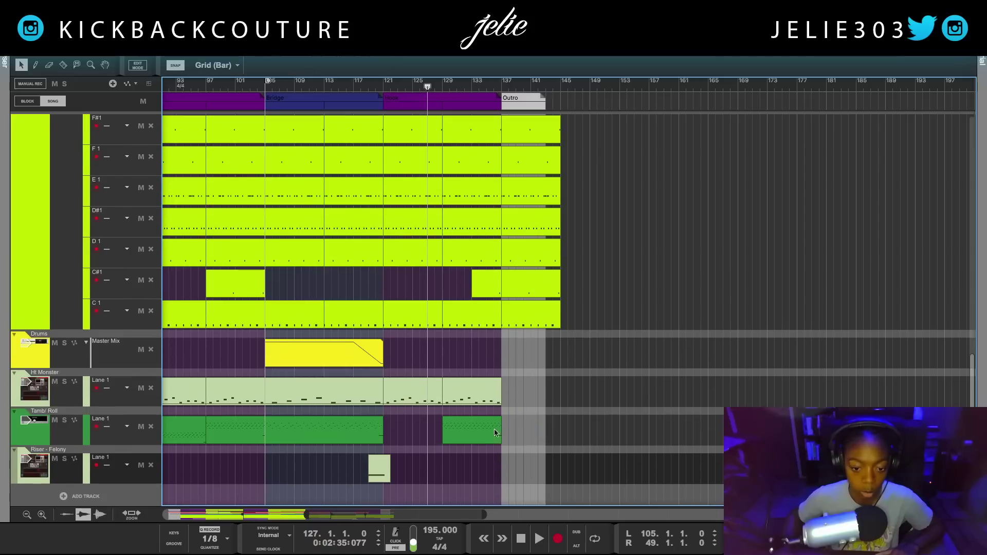
key("Delete")
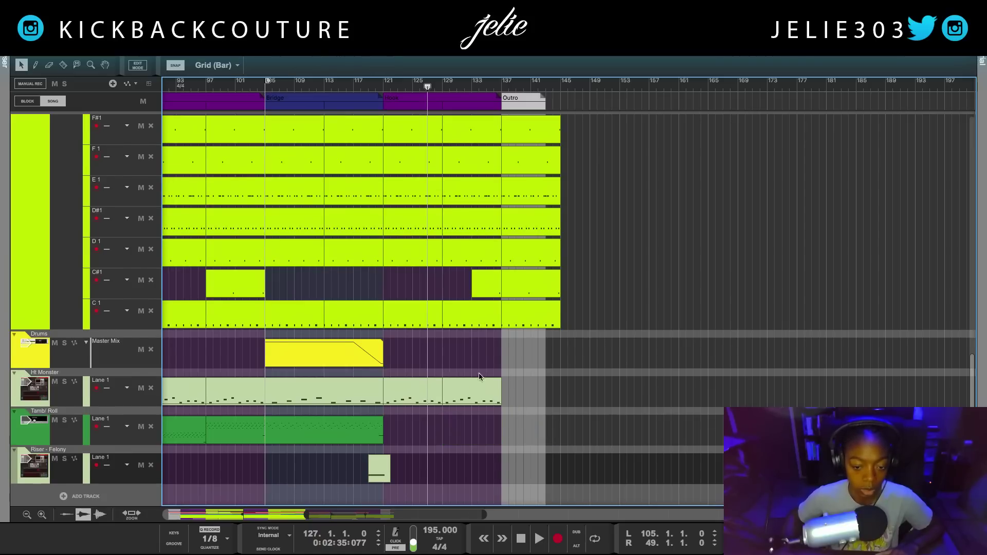
scroll(464, 362, "up", 4)
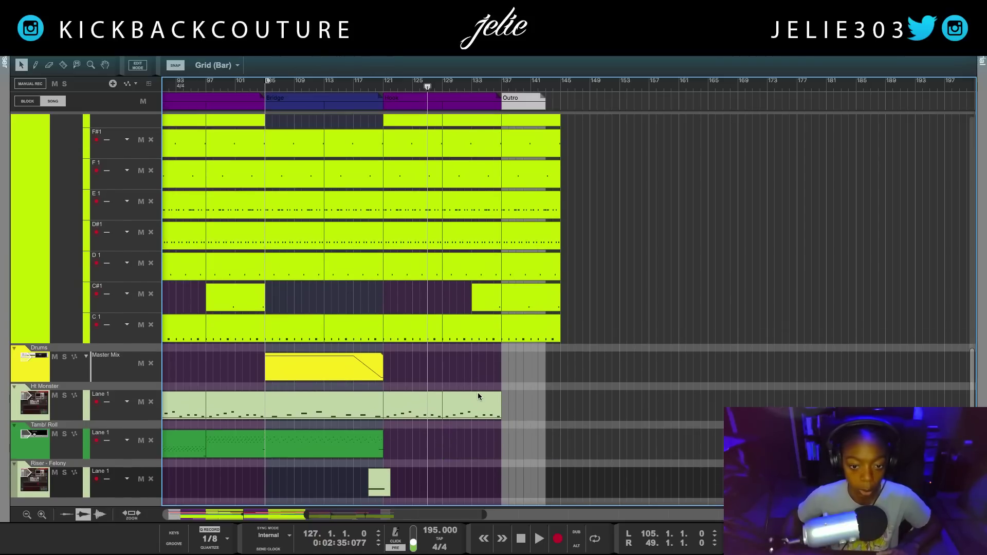
key("space")
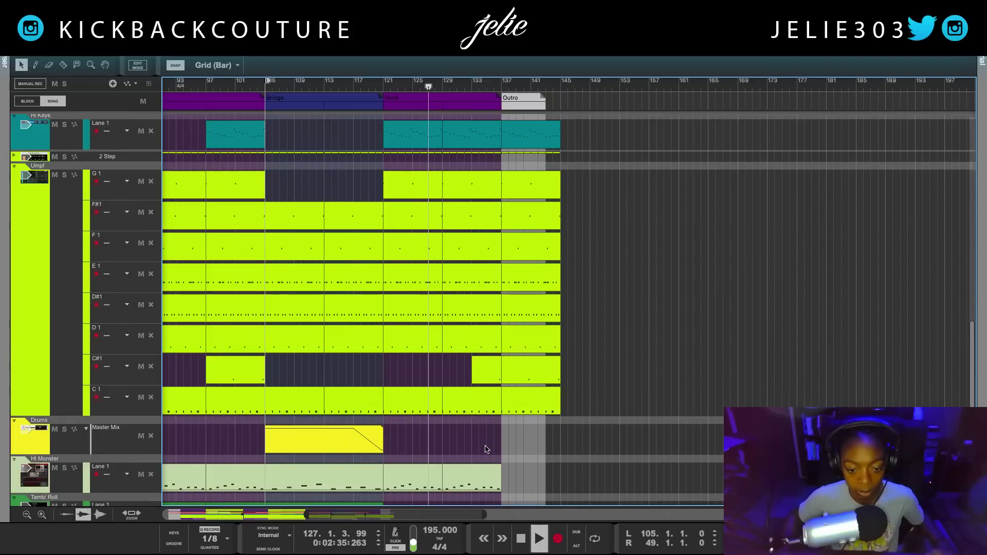
left_click(478, 469)
key("Delete")
- Delete the Umpf drum clips on G 1, C#1 and F#1 at bar 137, replaying the transition into the outro
scroll(483, 437, "up", 6)
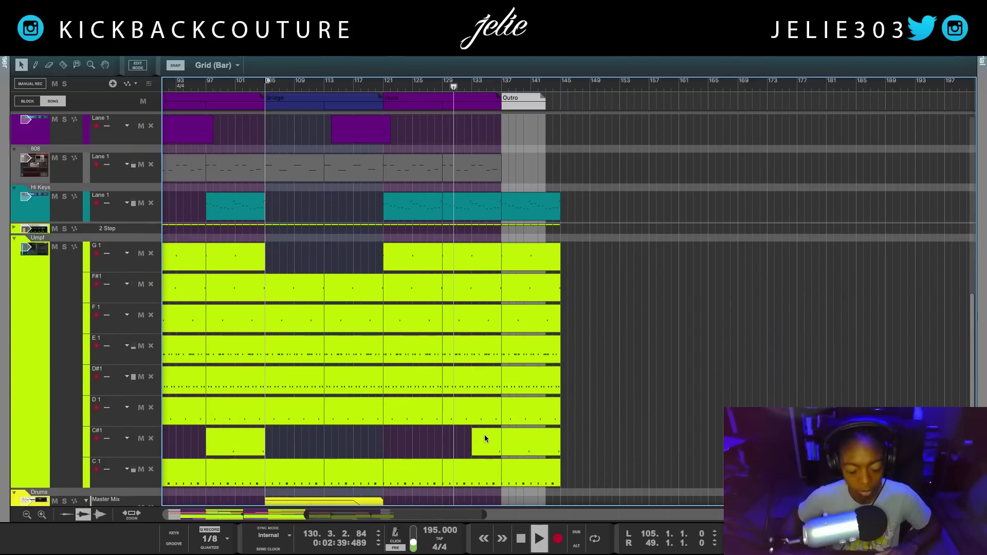
scroll(583, 393, "down", 3)
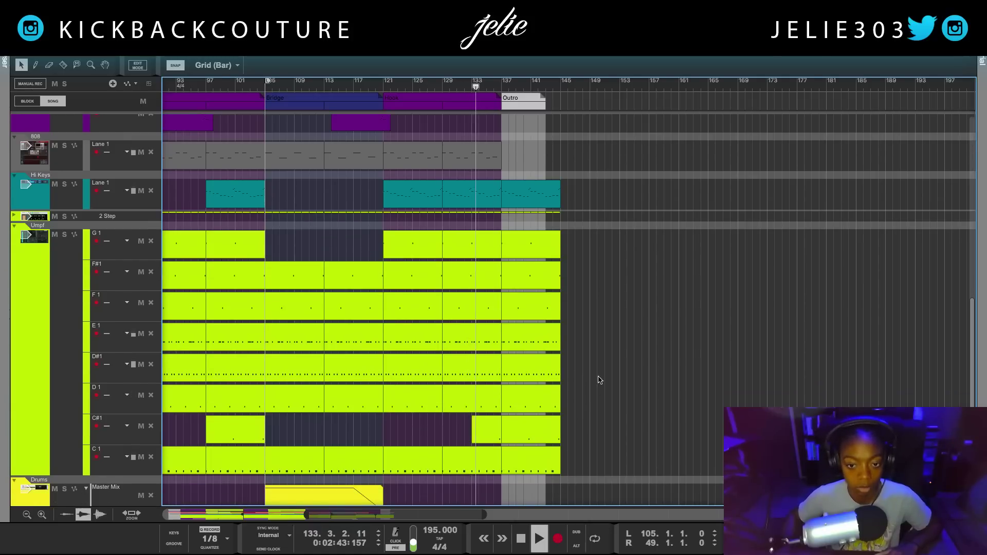
left_click(541, 250)
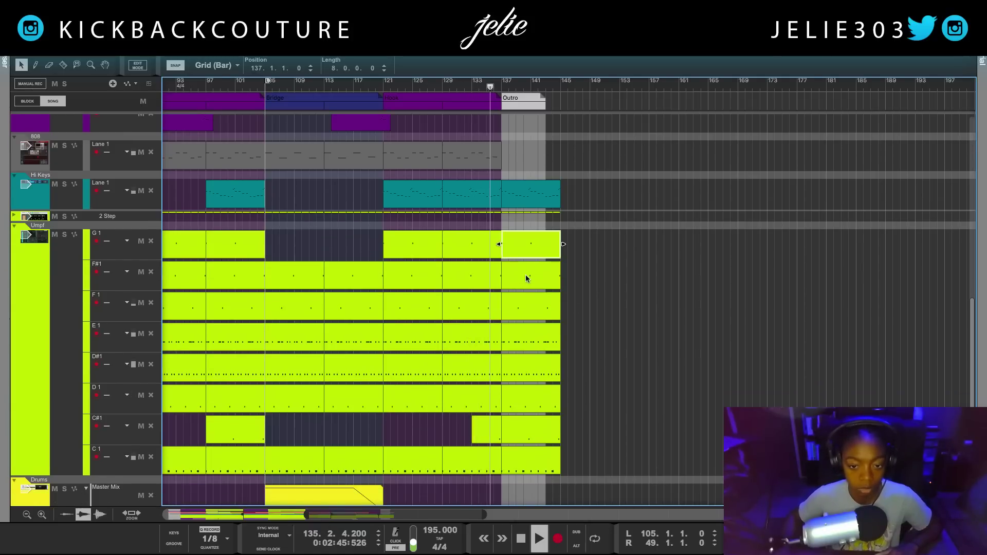
key("Delete")
left_click(526, 434)
key("Delete")
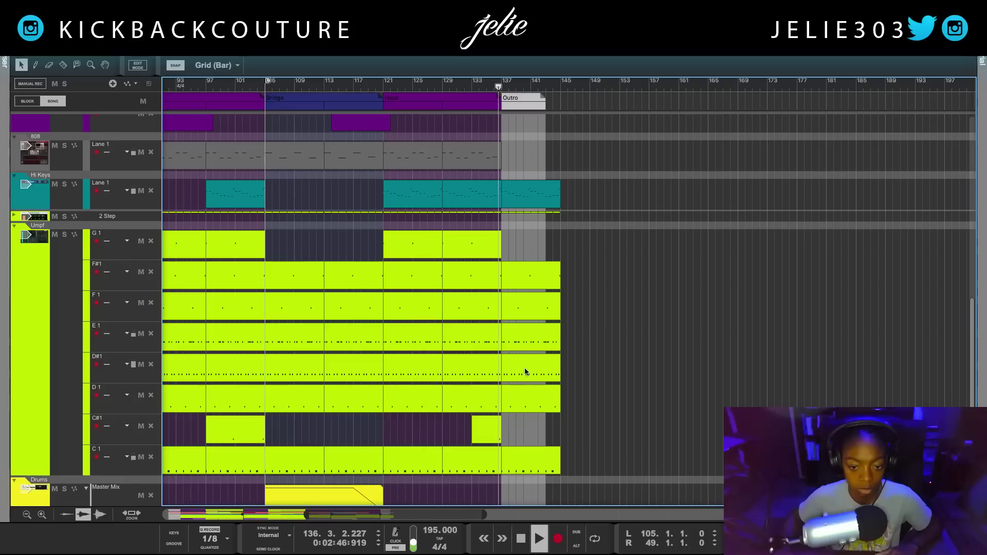
left_click(532, 278)
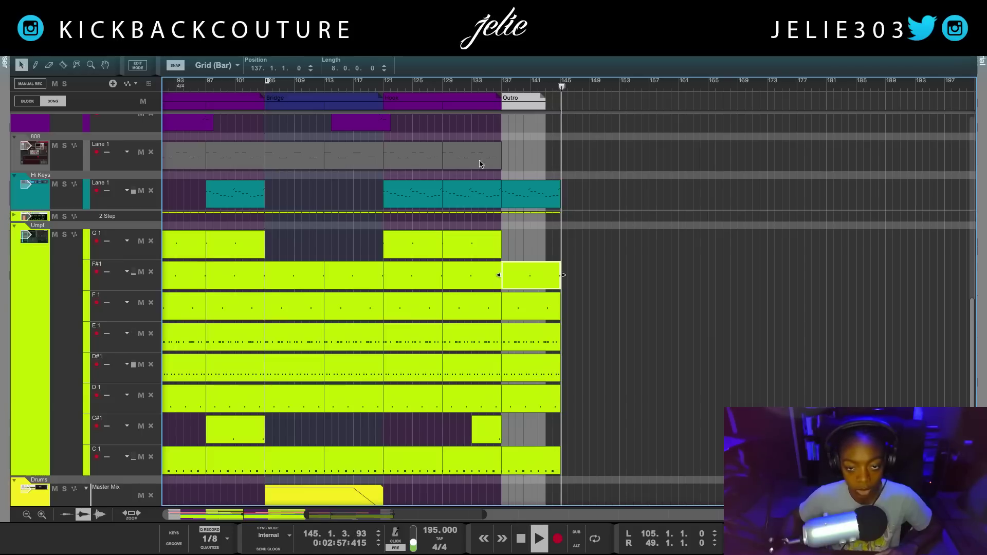
left_click(478, 87)
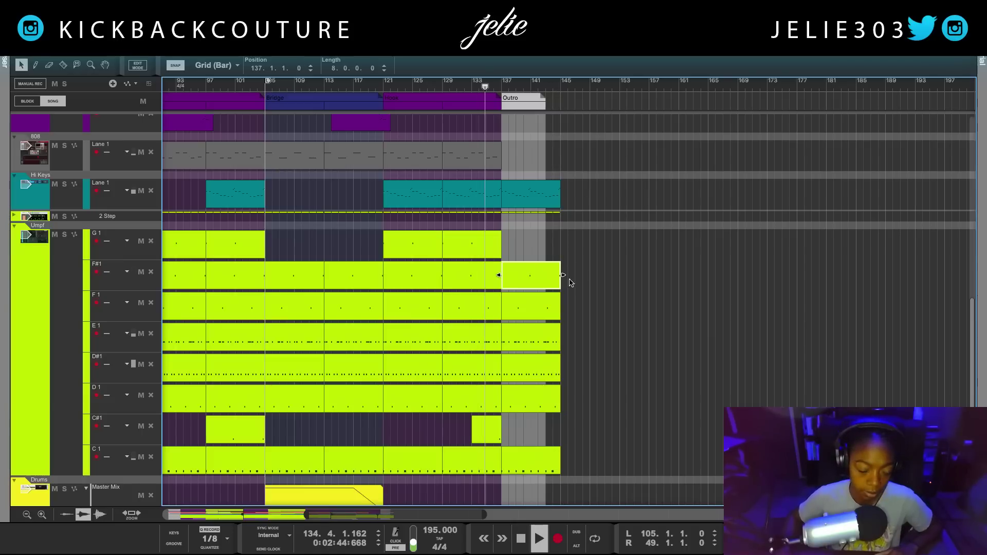
key("Delete")
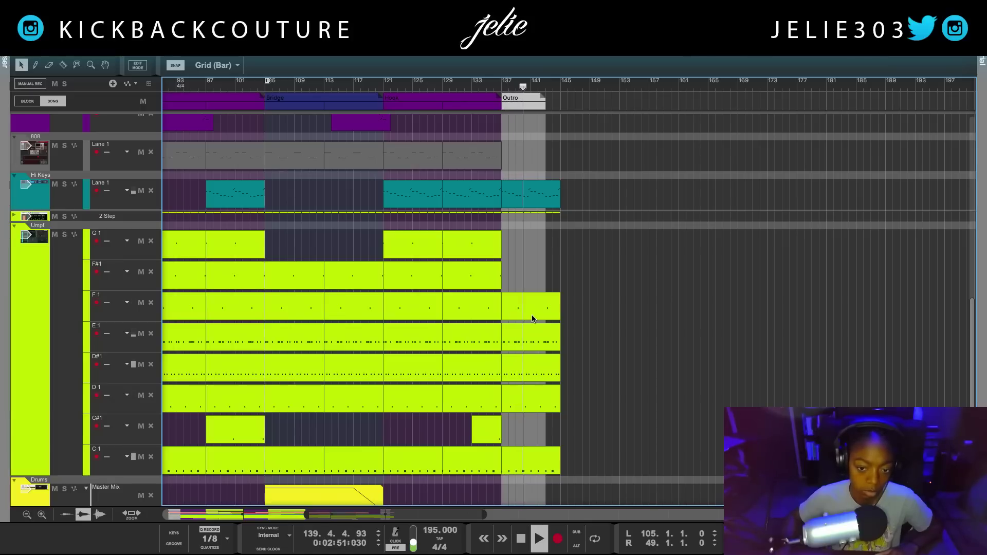
- Copy the 808 clip from bar 121 into the outro at bar 137 and replay from there
scroll(520, 281, "up", 1)
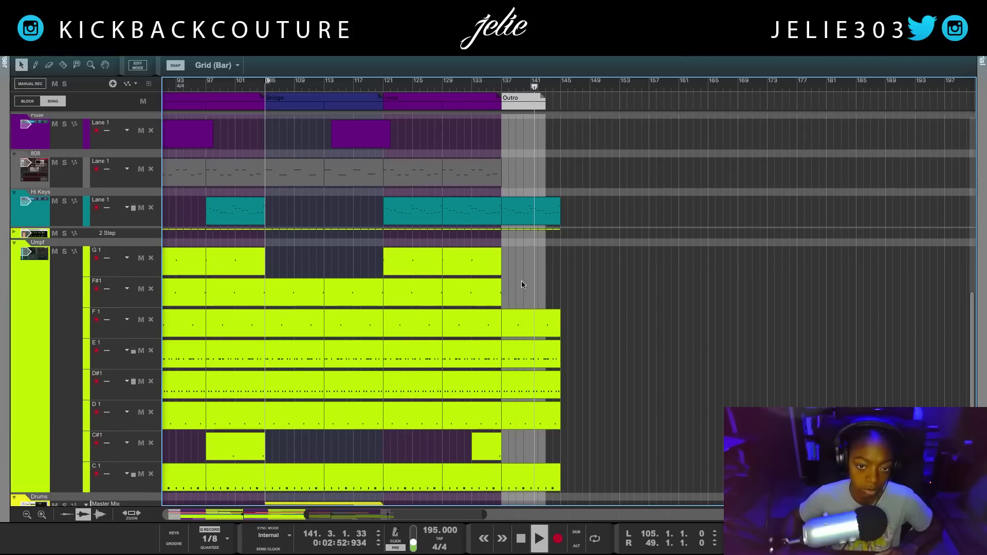
scroll(522, 279, "up", 1)
left_click_drag(442, 196, 526, 198)
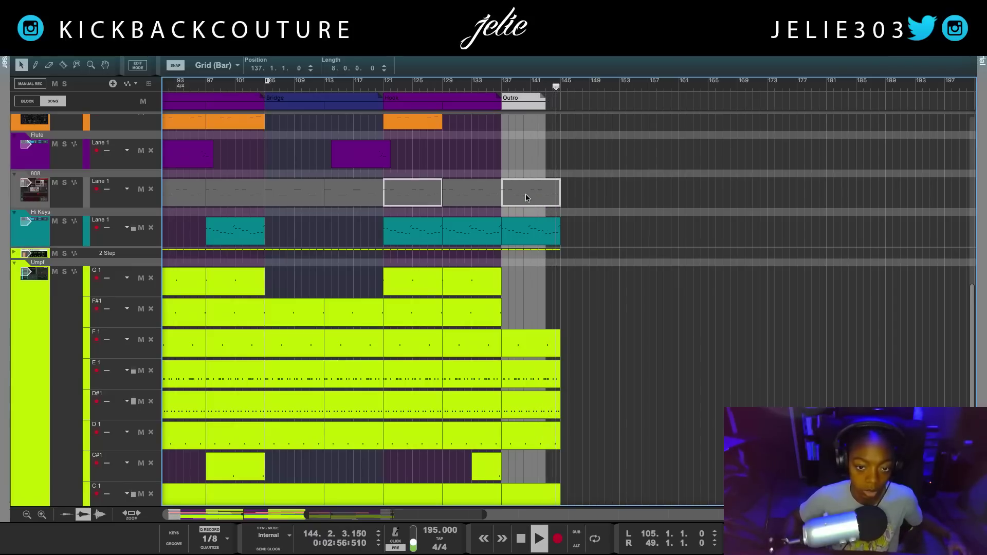
left_click(497, 91)
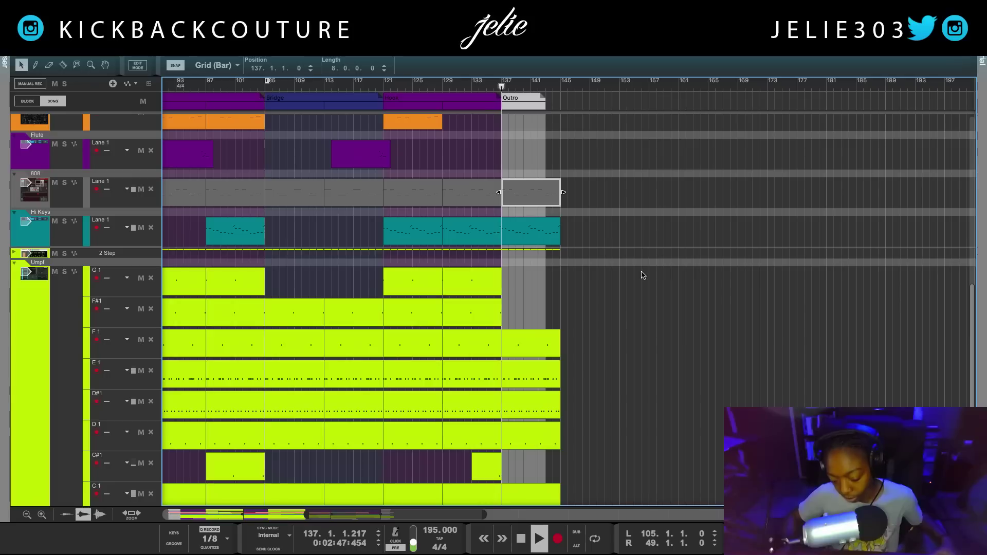
left_click(611, 296)
- Extend the Master Level fade-out clip at bar 141 to a length of 22 bars
scroll(609, 303, "up", 5)
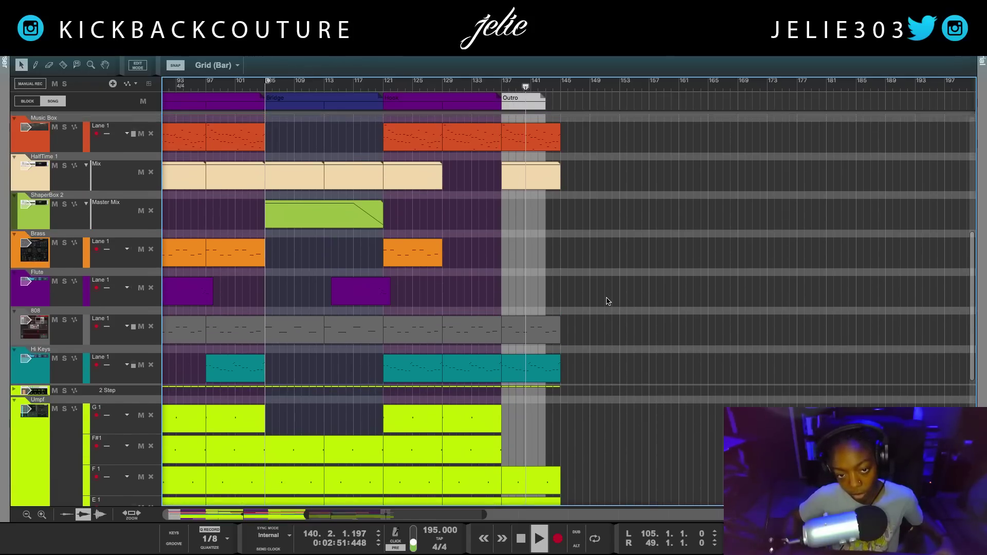
scroll(606, 306, "up", 3)
scroll(599, 293, "up", 8)
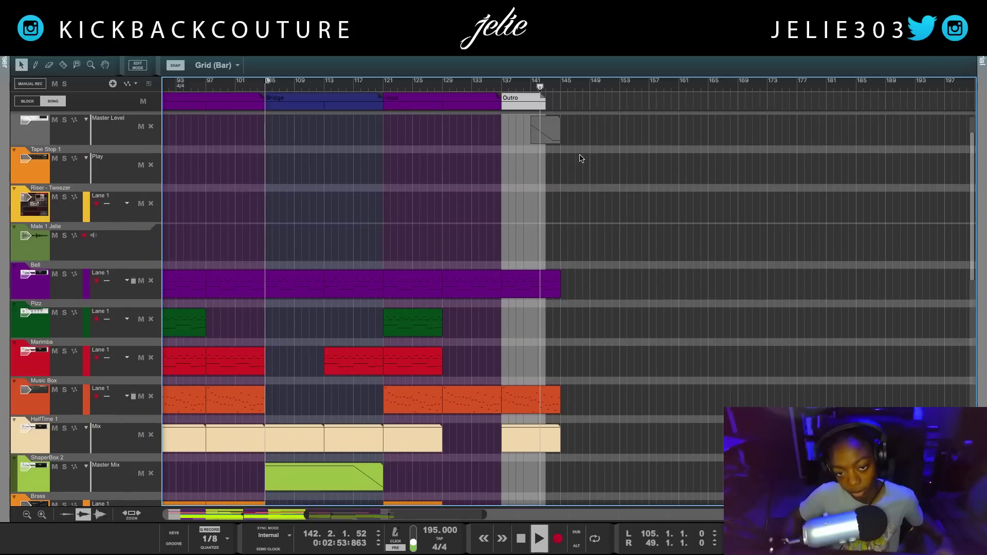
left_click(550, 137)
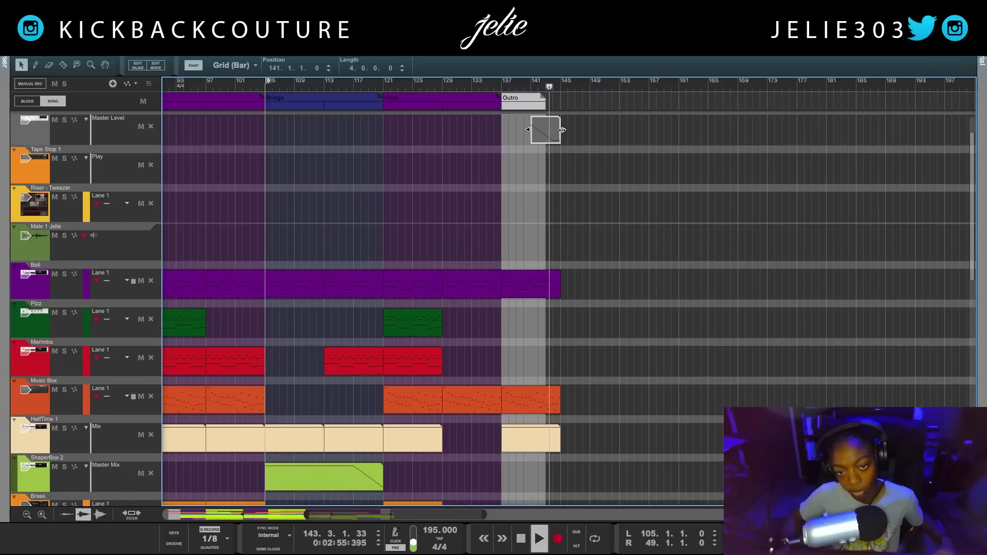
left_click_drag(559, 134, 694, 135)
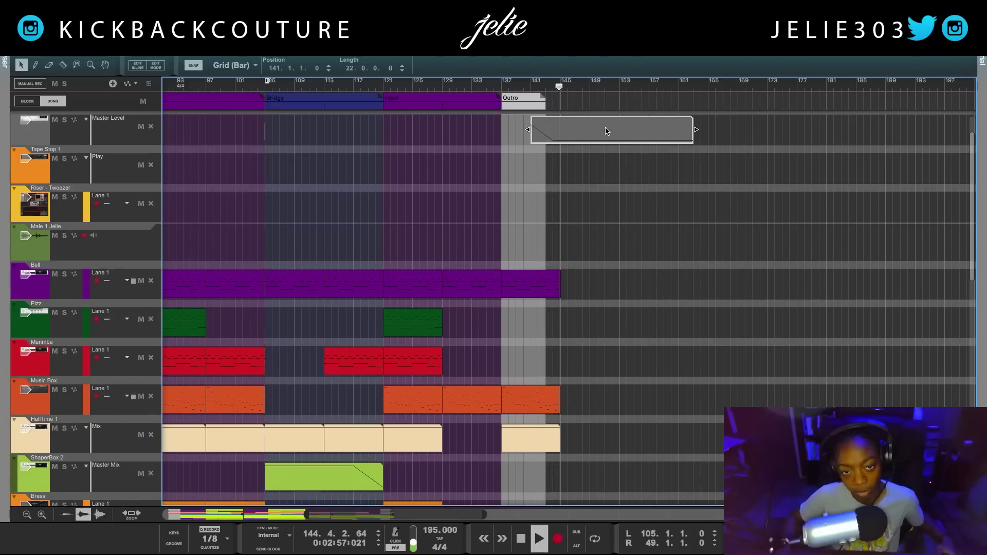
- Stop playback and set both the left and right loop locators to bar 147
left_click(577, 86, "super")
key("space")
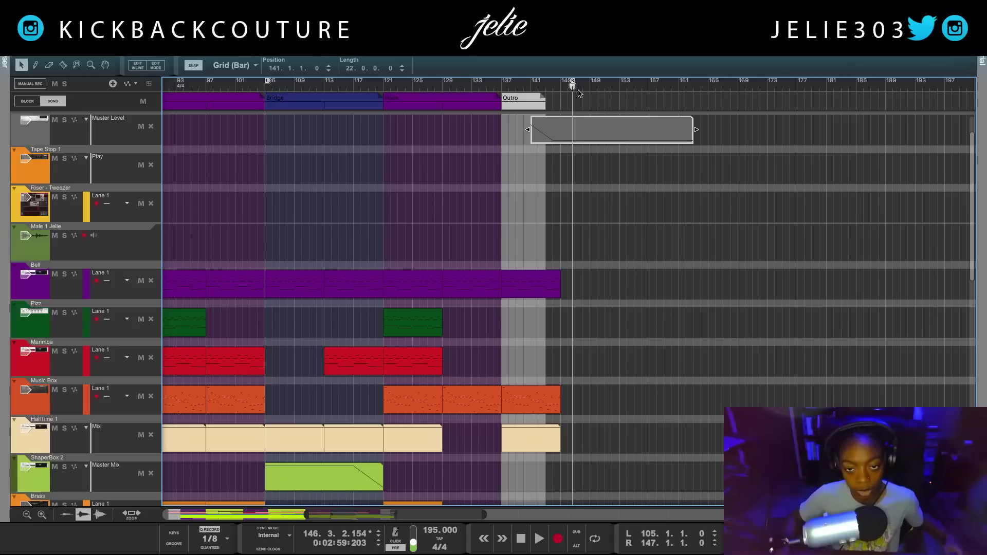
right_click(576, 86)
left_click(577, 86)
left_click(576, 85, "alt")
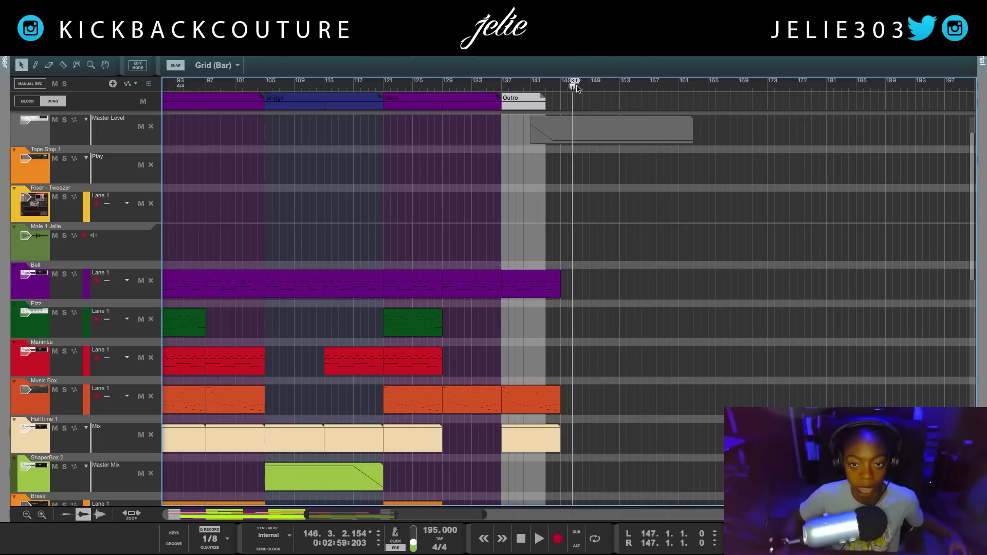
- Set the loop locators to bars 39 and 49 and move the song end marker to bar 145
scroll(575, 90, "left", 5)
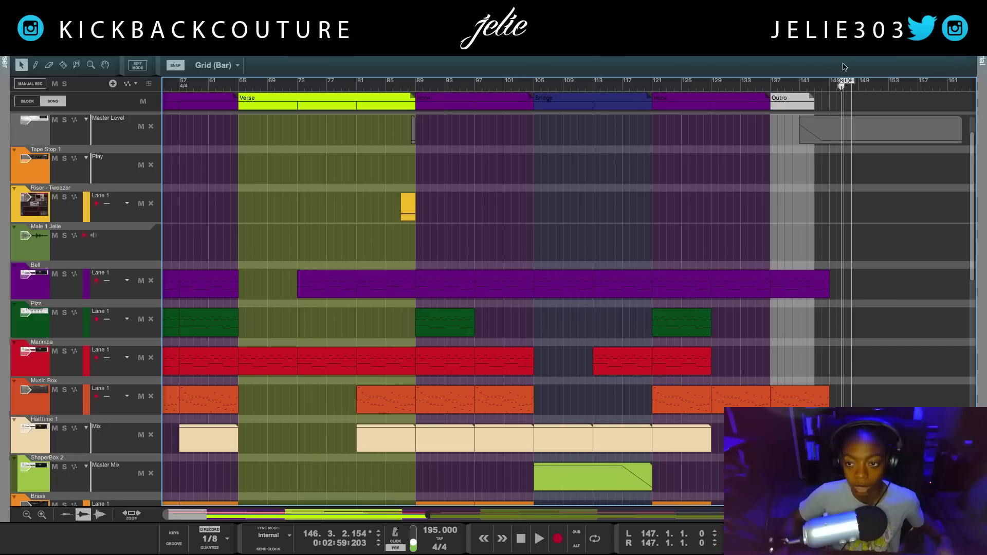
left_click(628, 86, "super")
left_click_drag(847, 84, 49, 90)
left_click_drag(853, 83, 830, 83)
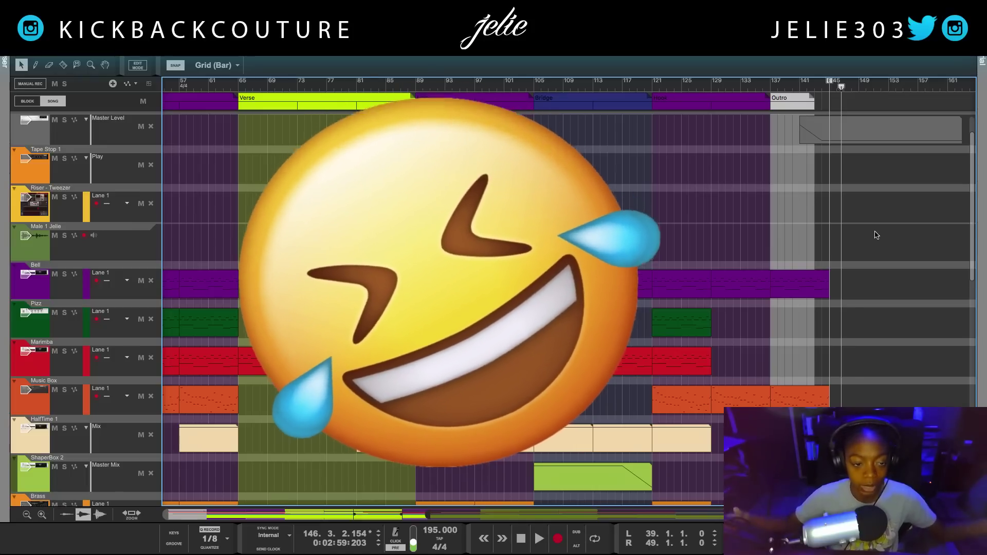
- Review the whole arrangement from intro to outro with all tracks in view
scroll(873, 249, "left", 5)
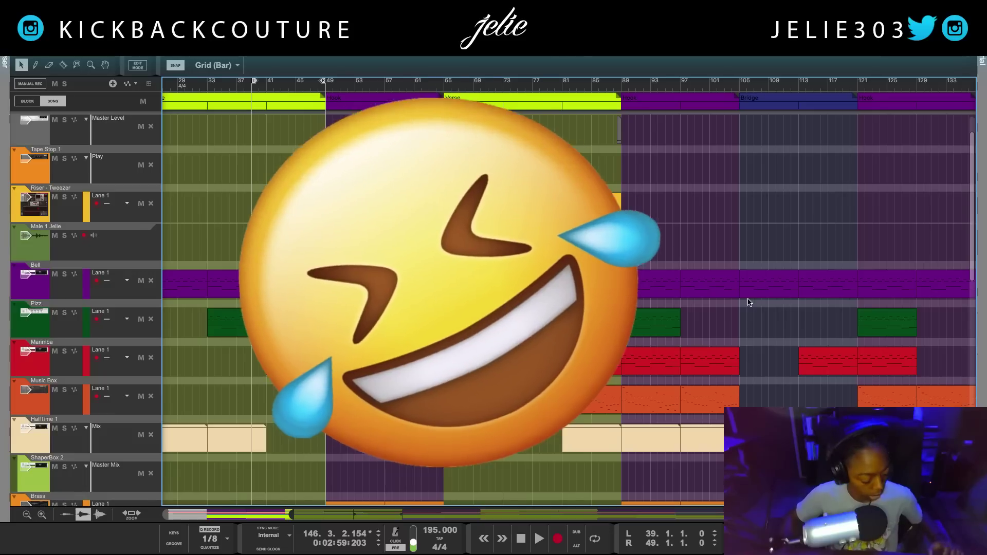
scroll(748, 302, "down", 8)
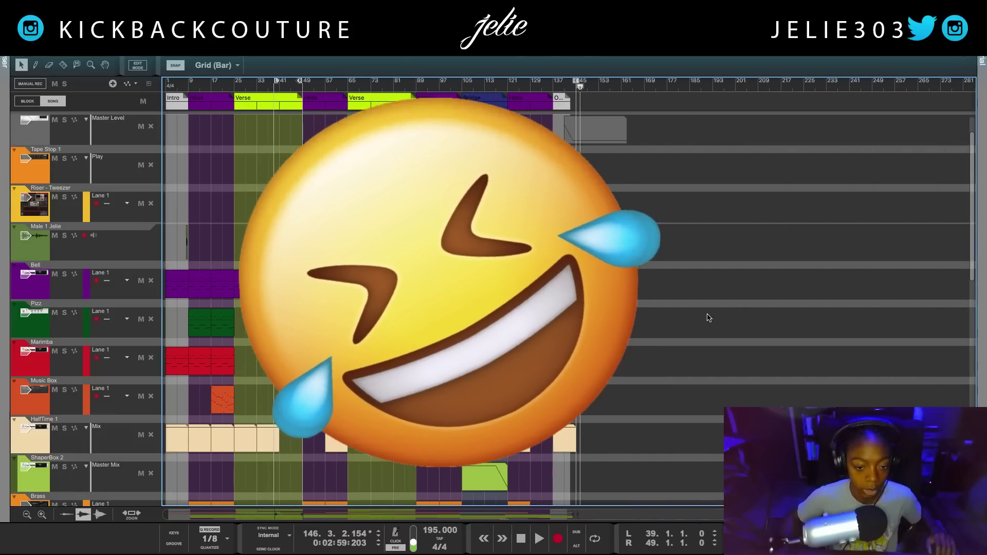
scroll(643, 303, "down", 1)
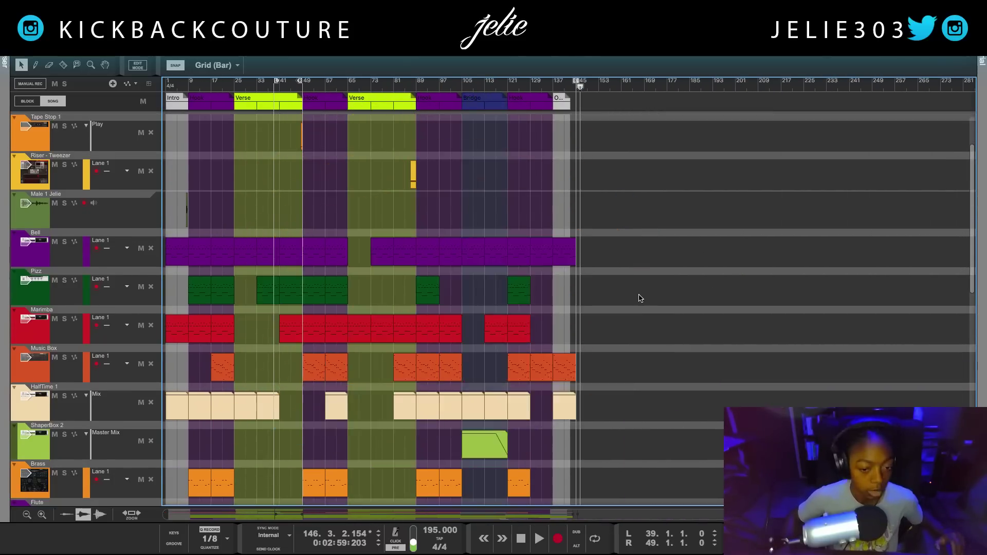
scroll(636, 305, "down", 1)
scroll(626, 316, "down", 5)
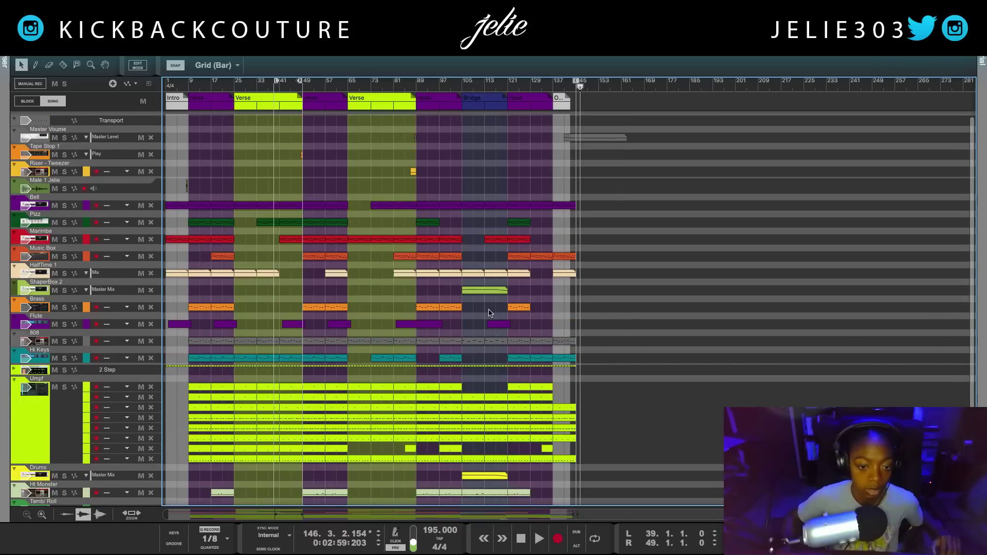